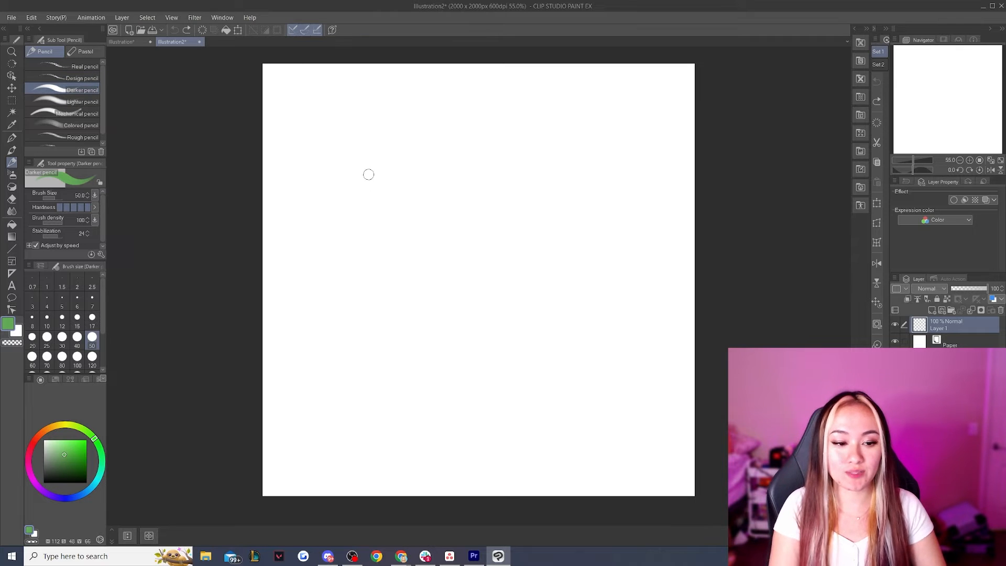
Set the drawing colour to a richer green (hue 112, saturation 64, value 61) and the Darker pencil's brush size to 40
{"action": "mouse_move", "coordinate": [392, 153]}
{"action": "left_mouse_down"}
{"action": "mouse_move", "coordinate": [463, 179]}
{"action": "mouse_move", "coordinate": [385, 166]}
{"action": "left_mouse_up"}
{"action": "key", "text": "ctrl+z"}
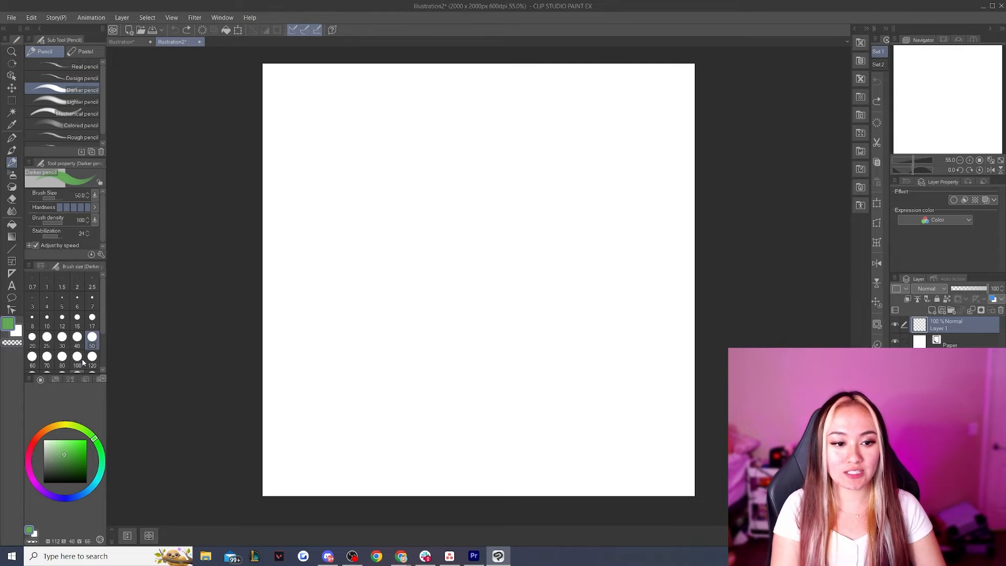
{"action": "left_click", "coordinate": [71, 457]}
{"action": "left_click", "coordinate": [61, 338]}
{"action": "mouse_move", "coordinate": [449, 182]}
{"action": "left_mouse_down"}
{"action": "mouse_move", "coordinate": [496, 160]}
{"action": "mouse_move", "coordinate": [408, 281]}
{"action": "left_mouse_up"}
{"action": "key", "text": "ctrl+z"}
{"action": "left_click", "coordinate": [77, 338]}
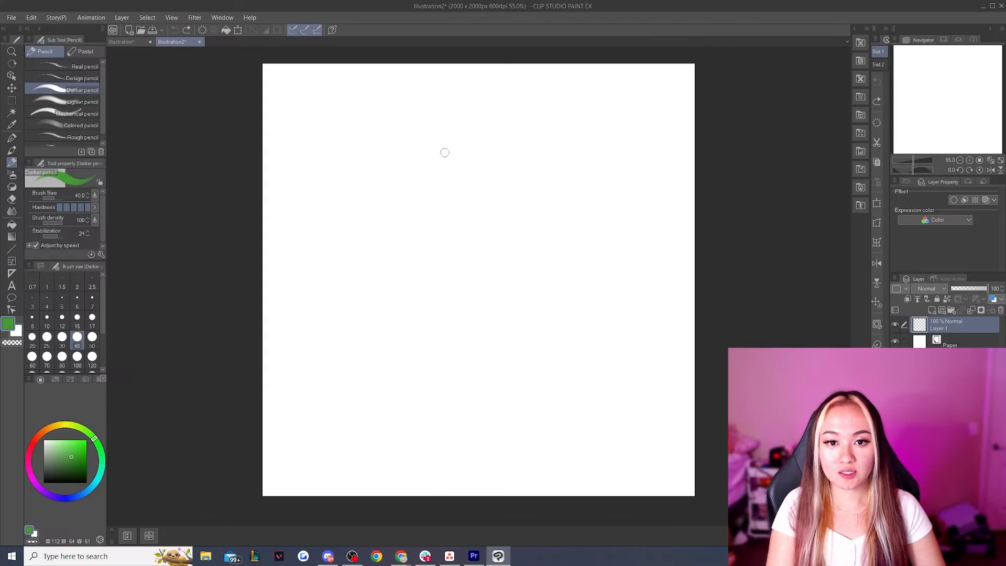
Sketch a large, loose circle for the head in the upper middle of the canvas
{"action": "mouse_move", "coordinate": [425, 144]}
{"action": "left_mouse_down"}
{"action": "mouse_move", "coordinate": [479, 131]}
{"action": "mouse_move", "coordinate": [396, 182]}
{"action": "mouse_move", "coordinate": [416, 138]}
{"action": "mouse_move", "coordinate": [384, 238]}
{"action": "mouse_move", "coordinate": [362, 260]}
{"action": "mouse_move", "coordinate": [424, 315]}
{"action": "mouse_move", "coordinate": [505, 304]}
{"action": "left_mouse_up"}
{"action": "key", "text": "ctrl+z"}
{"action": "mouse_move", "coordinate": [514, 134]}
{"action": "left_mouse_down"}
{"action": "mouse_move", "coordinate": [532, 148]}
{"action": "mouse_move", "coordinate": [563, 237]}
{"action": "mouse_move", "coordinate": [497, 322]}
{"action": "left_mouse_up"}
{"action": "left_click_drag", "start_coordinate": [560, 262], "coordinate": [467, 324]}
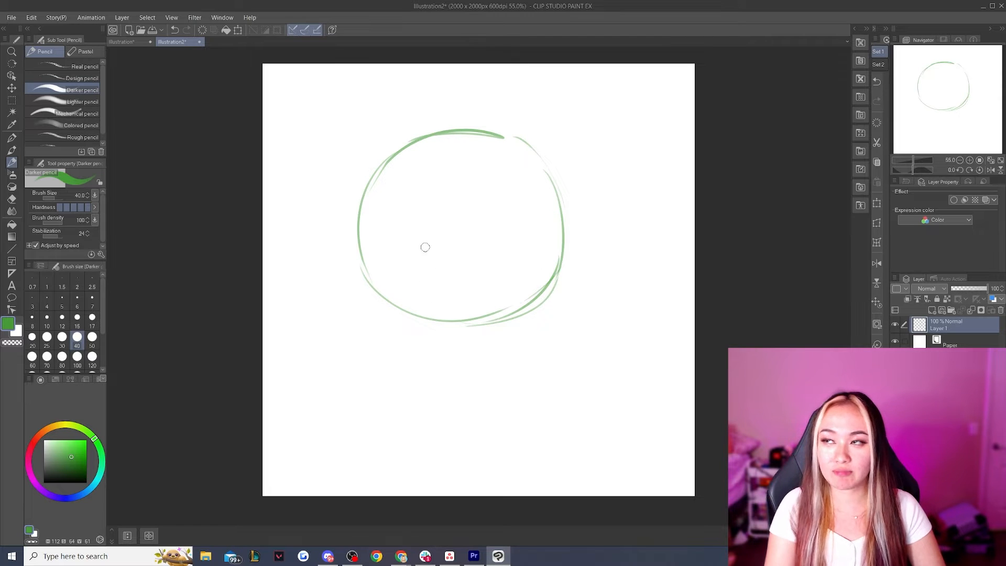
Reinforce the head circle's outline along its lower-left and upper-right arcs
{"action": "left_click_drag", "start_coordinate": [564, 239], "coordinate": [562, 271]}
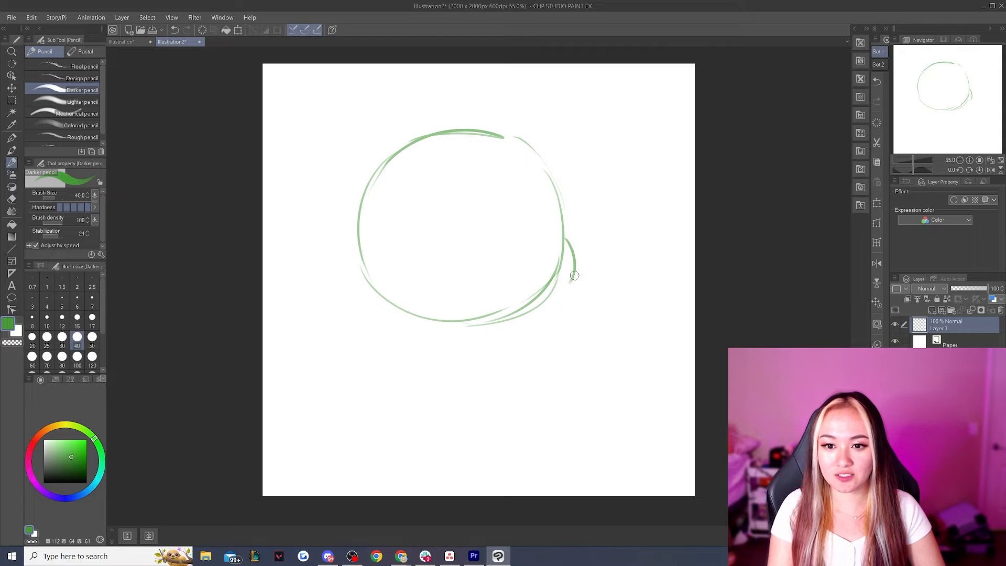
{"action": "key", "text": "ctrl+z"}
{"action": "left_click_drag", "start_coordinate": [360, 244], "coordinate": [388, 298]}
{"action": "mouse_move", "coordinate": [507, 135]}
{"action": "left_mouse_down"}
{"action": "mouse_move", "coordinate": [525, 140]}
{"action": "mouse_move", "coordinate": [562, 189]}
{"action": "left_mouse_up"}
{"action": "left_click_drag", "start_coordinate": [546, 160], "coordinate": [563, 226]}
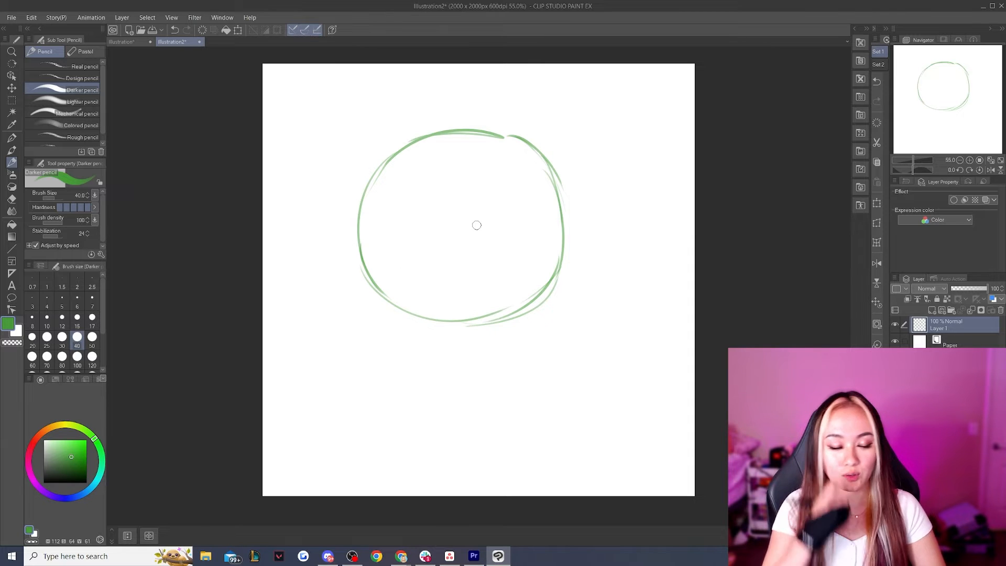
{"action": "mouse_move", "coordinate": [583, 197]}
{"action": "left_mouse_down"}
{"action": "mouse_move", "coordinate": [594, 200]}
{"action": "mouse_move", "coordinate": [591, 211]}
{"action": "left_mouse_up"}
{"action": "mouse_move", "coordinate": [608, 178]}
{"action": "left_mouse_down"}
{"action": "mouse_move", "coordinate": [613, 235]}
{"action": "mouse_move", "coordinate": [655, 174]}
{"action": "mouse_move", "coordinate": [682, 172]}
{"action": "mouse_move", "coordinate": [677, 226]}
{"action": "left_mouse_up"}
{"action": "key", "text": "ctrl+z"}
{"action": "key", "text": "ctrl+z"}
{"action": "key", "text": "ctrl+z"}
{"action": "key", "text": "ctrl+z"}
{"action": "key", "text": "ctrl+z"}
{"action": "key", "text": "ctrl+z"}
{"action": "key", "text": "ctrl+z"}
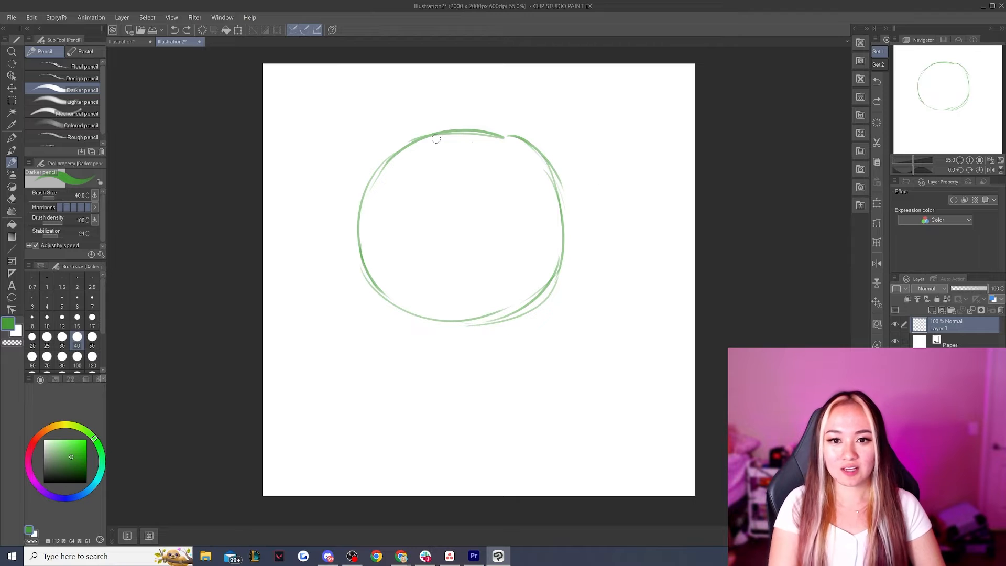
{"action": "left_click_drag", "start_coordinate": [404, 134], "coordinate": [504, 121]}
{"action": "left_click_drag", "start_coordinate": [435, 328], "coordinate": [523, 321]}
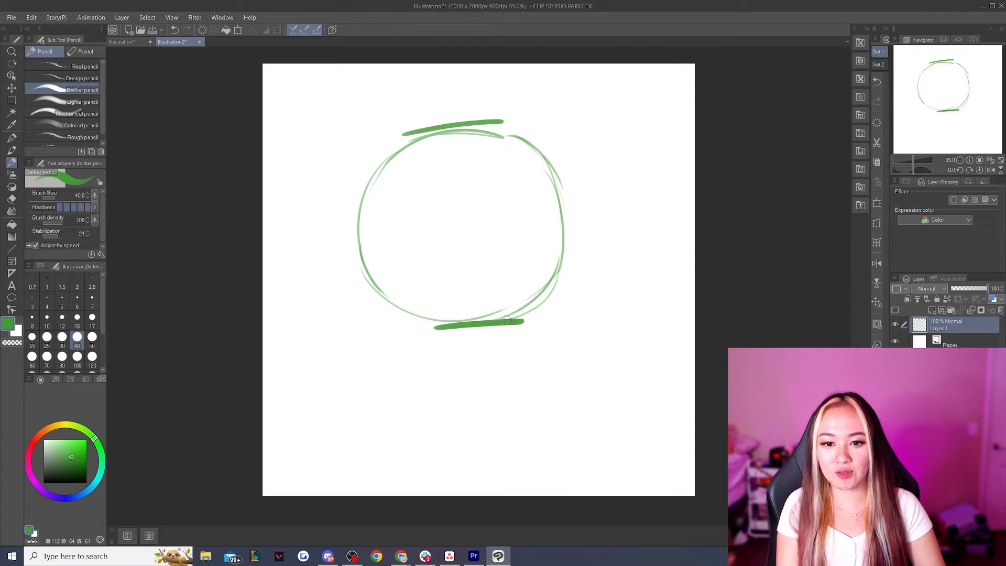
{"action": "key", "text": "ctrl+z"}
{"action": "key", "text": "ctrl+z"}
Draw the left side of the face with an indent at eye level and a rounded cheek curving into the chin
{"action": "left_click_drag", "start_coordinate": [356, 222], "coordinate": [374, 276]}
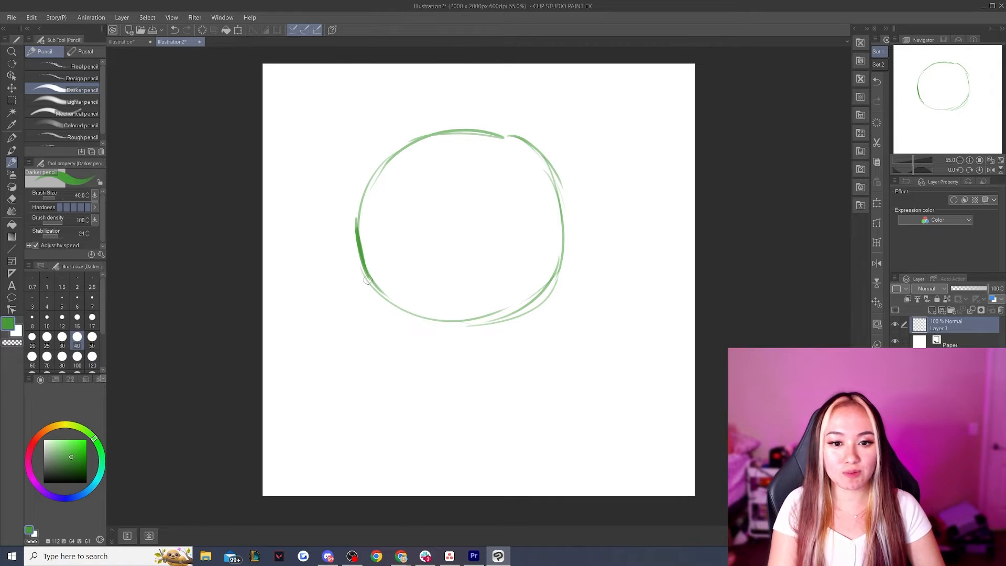
{"action": "left_click_drag", "start_coordinate": [372, 276], "coordinate": [398, 322]}
{"action": "key", "text": "ctrl+z"}
{"action": "left_click_drag", "start_coordinate": [370, 278], "coordinate": [446, 315]}
{"action": "key", "text": "ctrl+z"}
{"action": "mouse_move", "coordinate": [367, 277]}
{"action": "left_mouse_down"}
{"action": "mouse_move", "coordinate": [425, 328]}
{"action": "mouse_move", "coordinate": [461, 329]}
{"action": "left_mouse_up"}
{"action": "left_click_drag", "start_coordinate": [309, 245], "coordinate": [354, 309]}
{"action": "left_click_drag", "start_coordinate": [288, 263], "coordinate": [289, 274]}
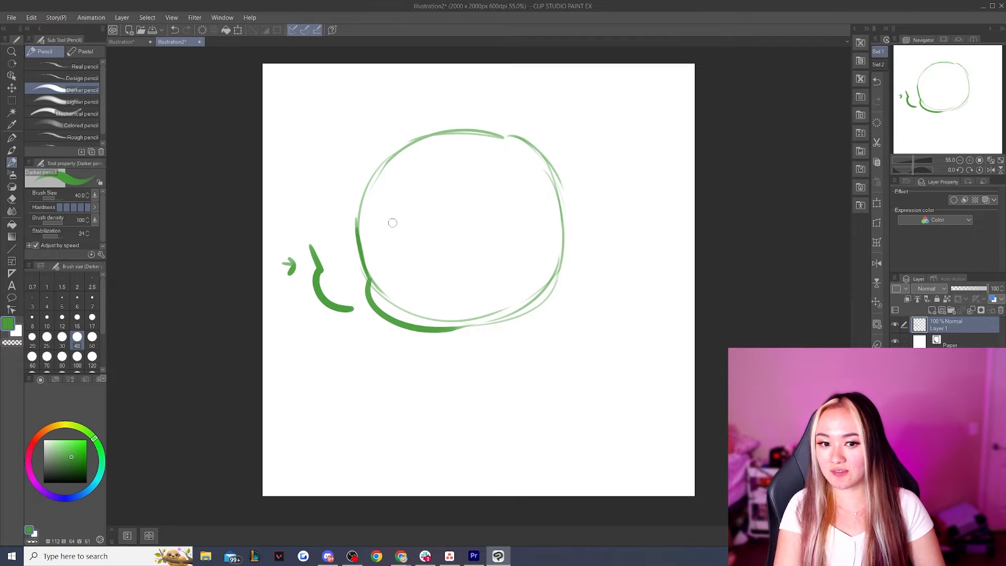
{"action": "mouse_move", "coordinate": [415, 113]}
{"action": "left_mouse_down"}
{"action": "mouse_move", "coordinate": [383, 116]}
{"action": "mouse_move", "coordinate": [385, 137]}
{"action": "left_mouse_up"}
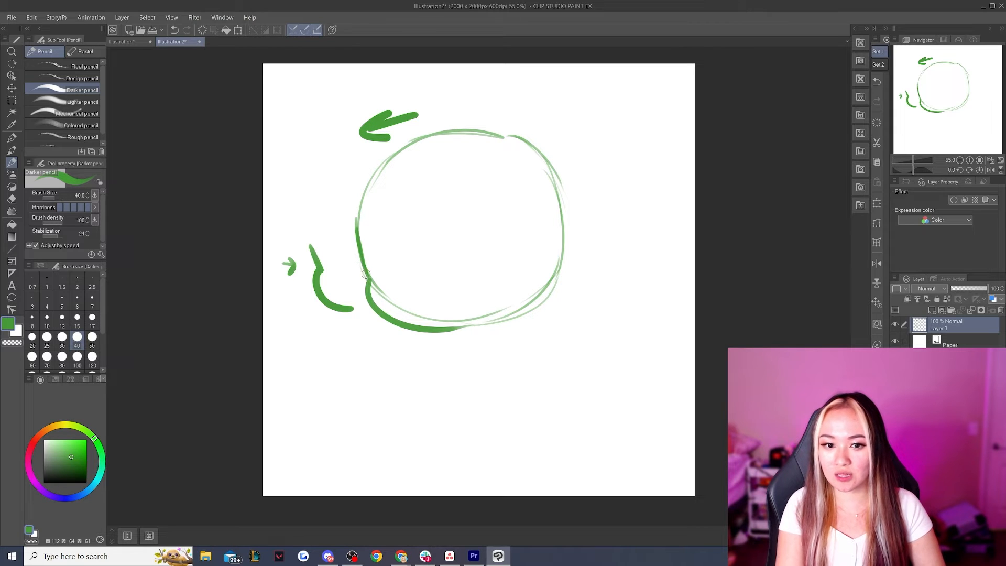
{"action": "key", "text": "ctrl+z"}
{"action": "key", "text": "ctrl+z"}
{"action": "key", "text": "ctrl+z"}
{"action": "key", "text": "ctrl+z"}
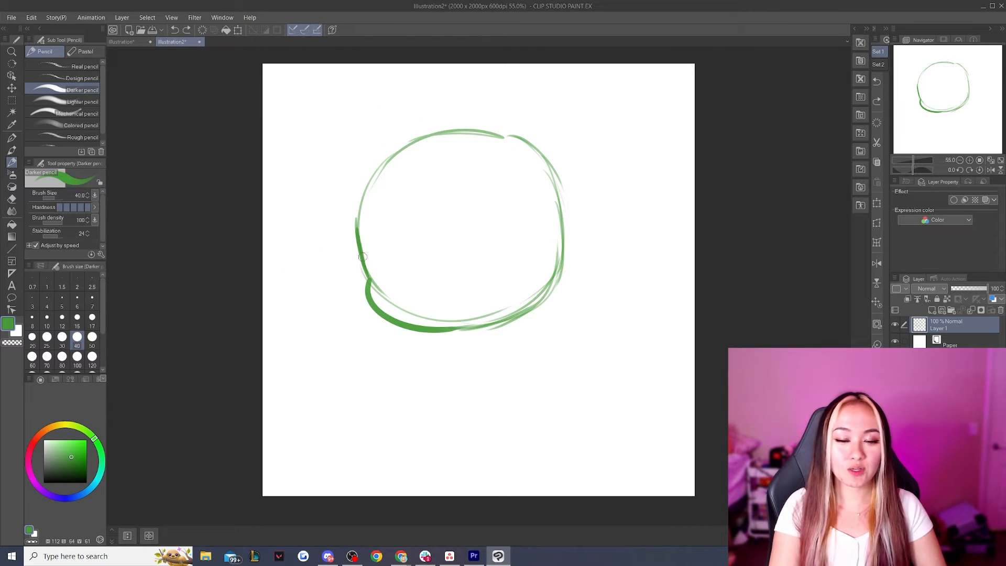
{"action": "left_click_drag", "start_coordinate": [334, 229], "coordinate": [364, 270]}
{"action": "key", "text": "ctrl+z"}
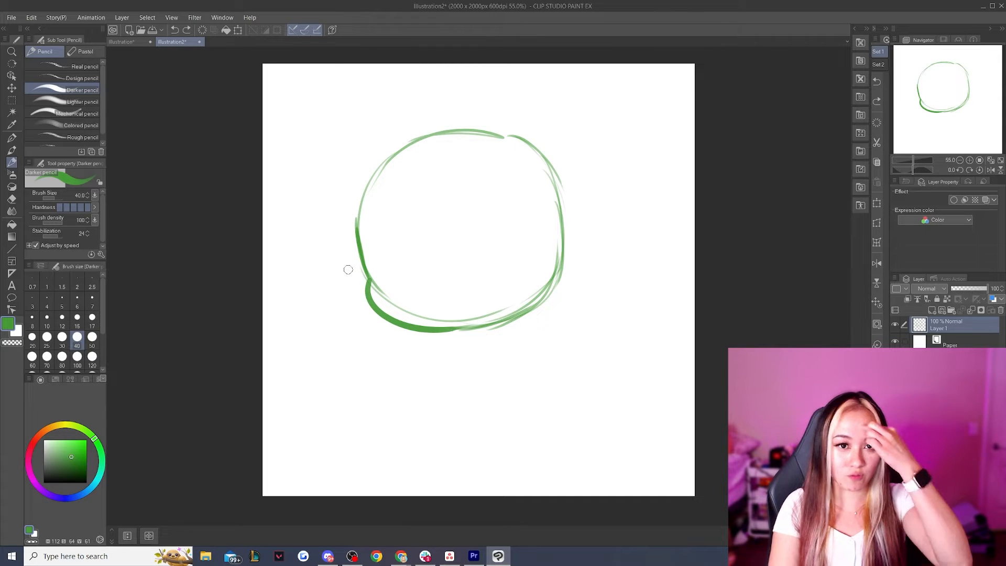
Thicken the head's left outline from the cheek indent up over the forehead
{"action": "mouse_move", "coordinate": [370, 281]}
{"action": "left_mouse_down"}
{"action": "mouse_move", "coordinate": [352, 204]}
{"action": "mouse_move", "coordinate": [359, 242]}
{"action": "mouse_move", "coordinate": [366, 175]}
{"action": "mouse_move", "coordinate": [395, 148]}
{"action": "left_mouse_up"}
{"action": "mouse_move", "coordinate": [369, 172]}
{"action": "left_mouse_down"}
{"action": "mouse_move", "coordinate": [400, 148]}
{"action": "mouse_move", "coordinate": [474, 131]}
{"action": "left_mouse_up"}
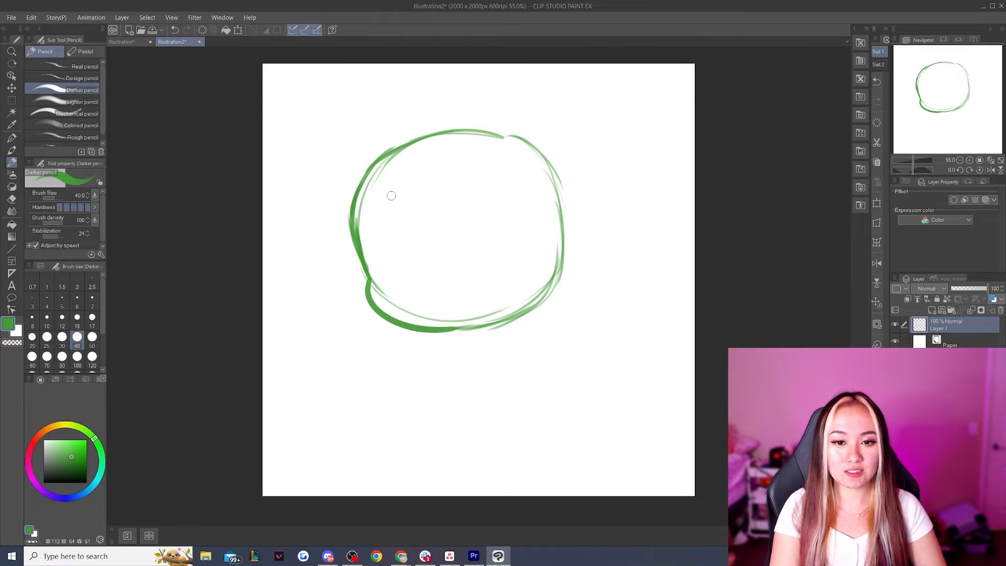
{"action": "key", "text": "ctrl+z"}
{"action": "left_click", "coordinate": [103, 461]}
{"action": "left_click", "coordinate": [88, 490]}
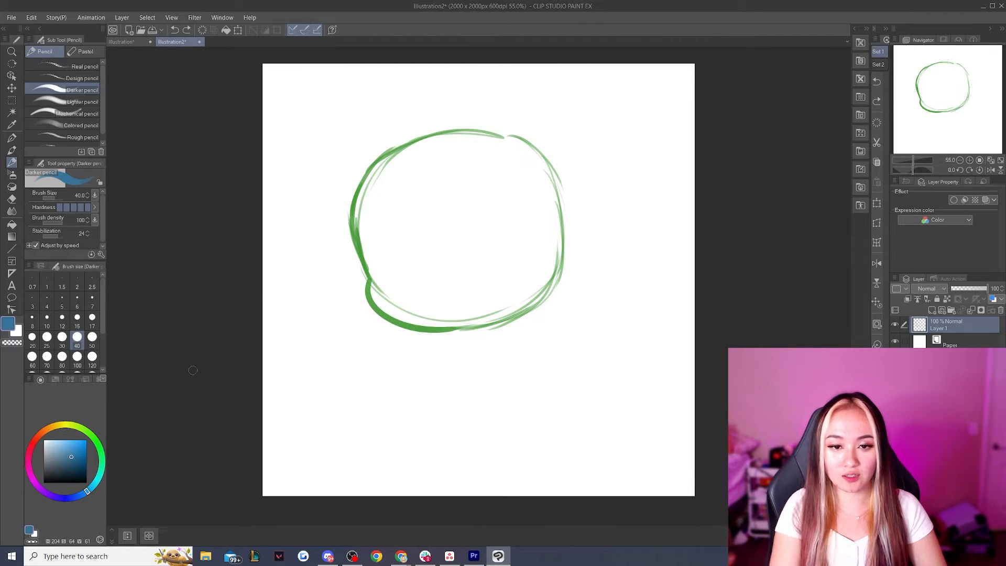
{"action": "mouse_move", "coordinate": [360, 240]}
{"action": "left_mouse_down"}
{"action": "mouse_move", "coordinate": [382, 169]}
{"action": "mouse_move", "coordinate": [421, 140]}
{"action": "left_mouse_up"}
{"action": "key", "text": "ctrl+z"}
{"action": "mouse_move", "coordinate": [358, 240]}
{"action": "left_mouse_down"}
{"action": "mouse_move", "coordinate": [381, 169]}
{"action": "mouse_move", "coordinate": [409, 147]}
{"action": "mouse_move", "coordinate": [383, 142]}
{"action": "mouse_move", "coordinate": [404, 167]}
{"action": "left_mouse_up"}
{"action": "key", "text": "ctrl+z"}
{"action": "key", "text": "ctrl+z"}
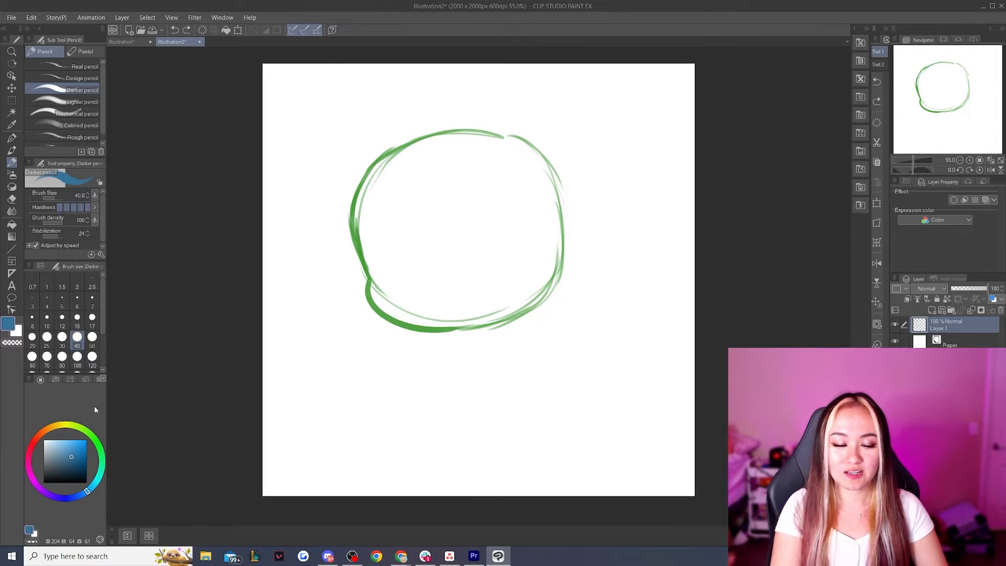
{"action": "left_click", "coordinate": [97, 443]}
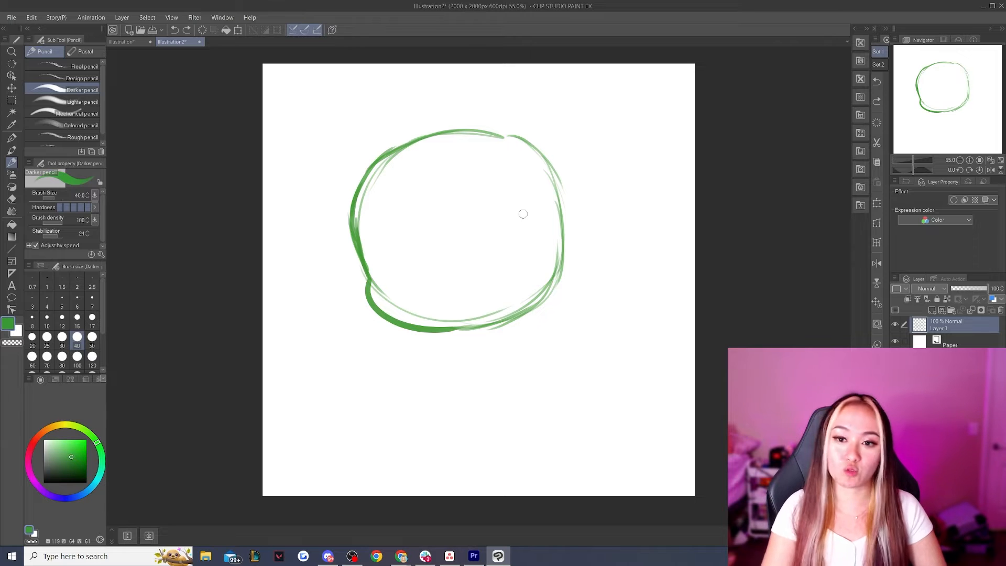
Reinforce the head's upper-right arc and draw a rounded ear on each side, the left one lower than the right
{"action": "left_click_drag", "start_coordinate": [498, 137], "coordinate": [530, 155]}
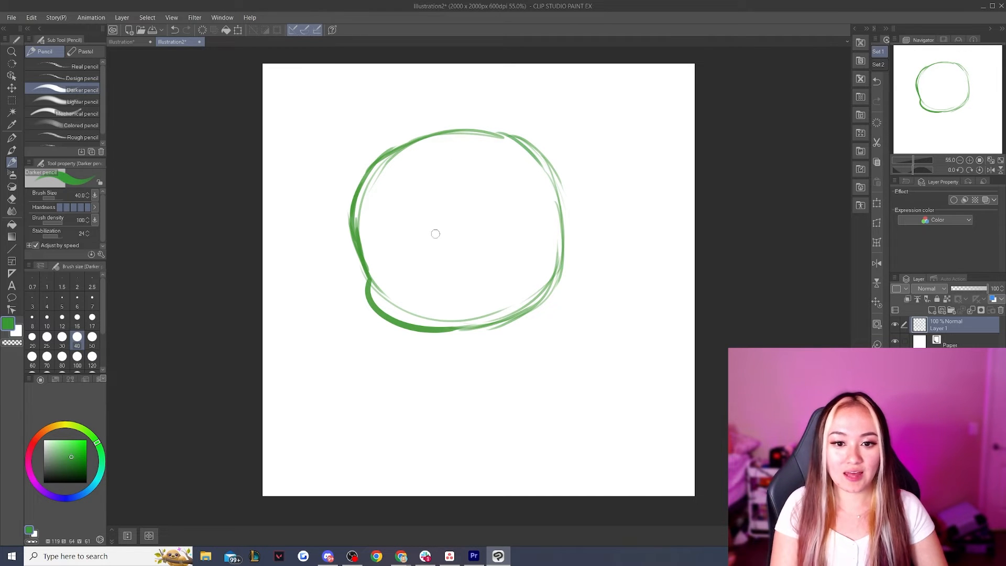
{"action": "mouse_move", "coordinate": [560, 202]}
{"action": "left_mouse_down"}
{"action": "mouse_move", "coordinate": [605, 212]}
{"action": "mouse_move", "coordinate": [562, 256]}
{"action": "left_mouse_up"}
{"action": "key", "text": "ctrl+z"}
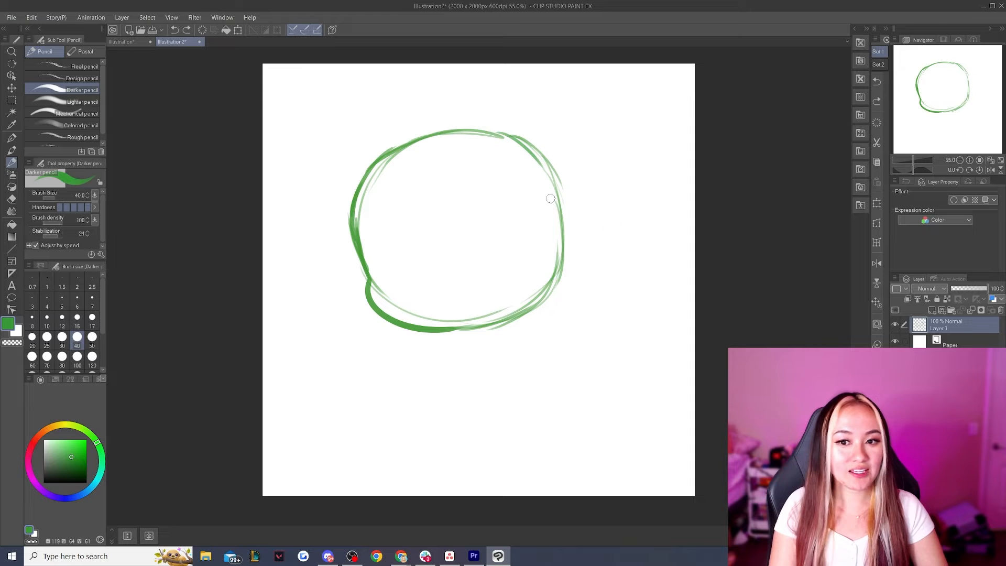
{"action": "mouse_move", "coordinate": [559, 204]}
{"action": "left_mouse_down"}
{"action": "mouse_move", "coordinate": [597, 216]}
{"action": "mouse_move", "coordinate": [556, 254]}
{"action": "left_mouse_up"}
{"action": "key", "text": "ctrl+z"}
{"action": "mouse_move", "coordinate": [556, 204]}
{"action": "left_mouse_down"}
{"action": "mouse_move", "coordinate": [599, 231]}
{"action": "mouse_move", "coordinate": [555, 255]}
{"action": "left_mouse_up"}
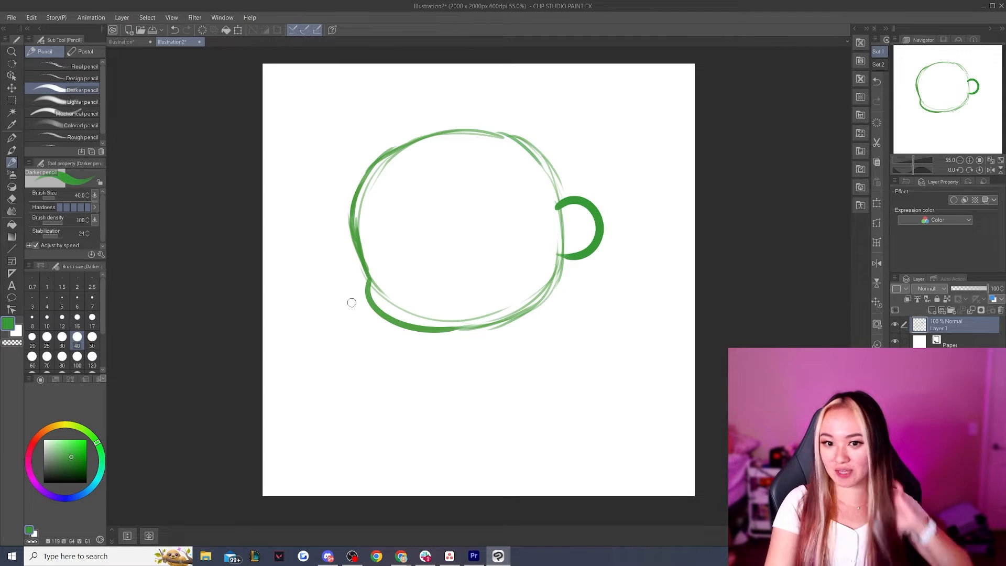
{"action": "left_click_drag", "start_coordinate": [360, 256], "coordinate": [367, 303]}
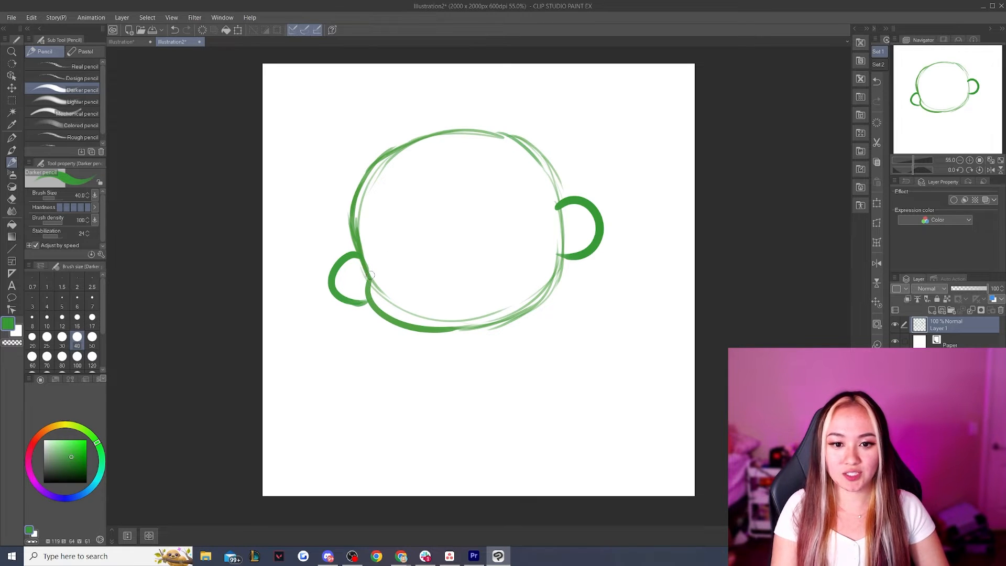
Draw a straight tilted eye guideline across the face from the left ear to beyond the right ear
{"action": "left_click_drag", "start_coordinate": [354, 268], "coordinate": [629, 180]}
{"action": "key", "text": "ctrl+z"}
{"action": "left_click_drag", "start_coordinate": [349, 268], "coordinate": [639, 185]}
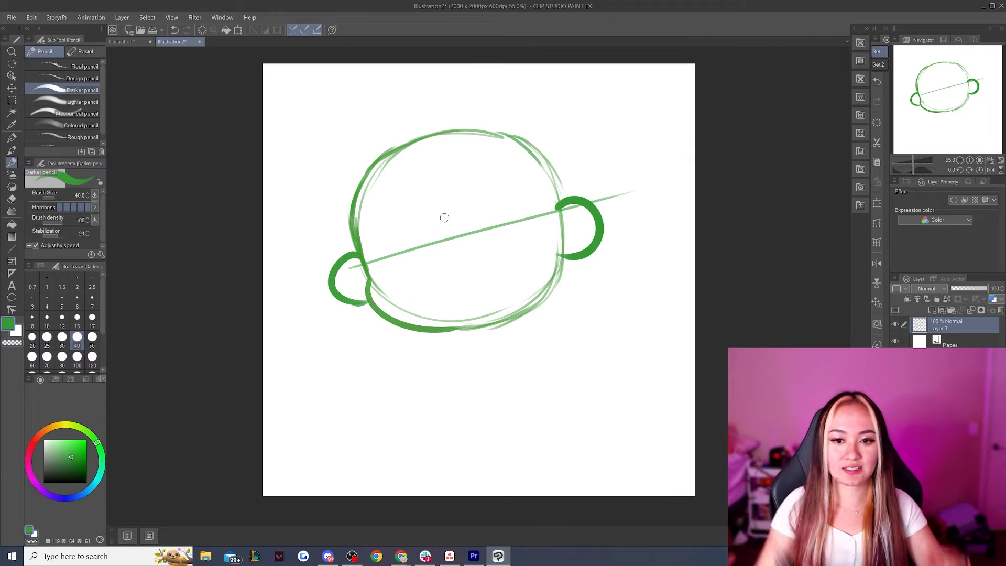
{"action": "mouse_move", "coordinate": [603, 321]}
{"action": "left_mouse_down"}
{"action": "mouse_move", "coordinate": [564, 373]}
{"action": "mouse_move", "coordinate": [637, 377]}
{"action": "mouse_move", "coordinate": [598, 321]}
{"action": "mouse_move", "coordinate": [562, 377]}
{"action": "left_mouse_up"}
{"action": "key", "text": "ctrl+z"}
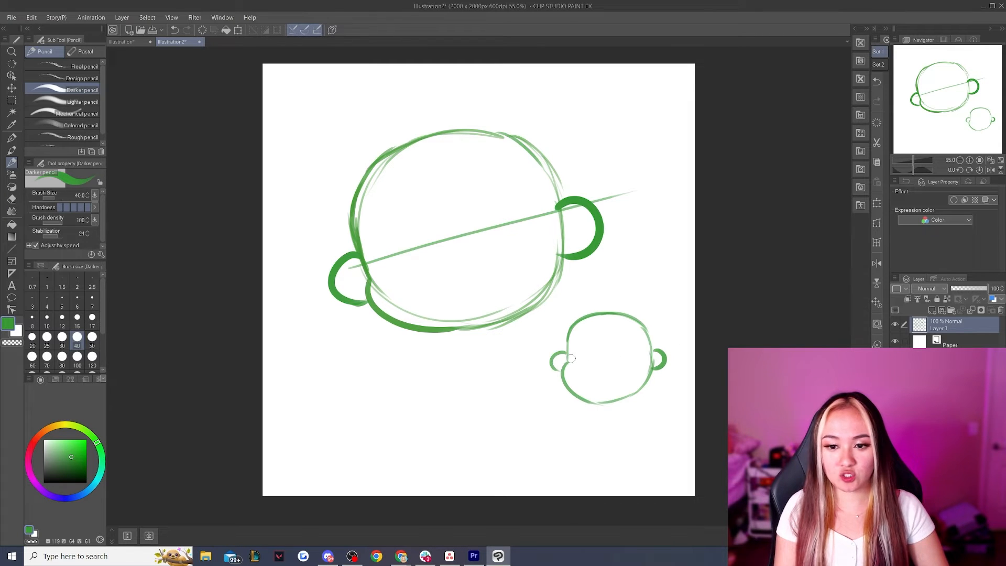
{"action": "left_click_drag", "start_coordinate": [567, 356], "coordinate": [660, 356]}
{"action": "key", "text": "ctrl+z"}
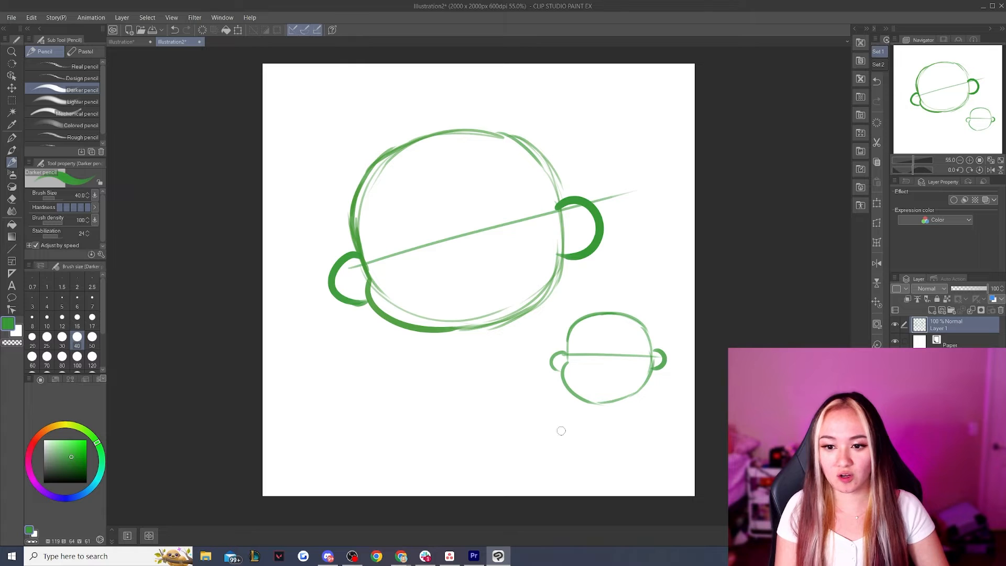
{"action": "key", "text": "ctrl+z"}
{"action": "key", "text": "ctrl+z"}
{"action": "key", "text": "ctrl+z"}
{"action": "key", "text": "ctrl+z"}
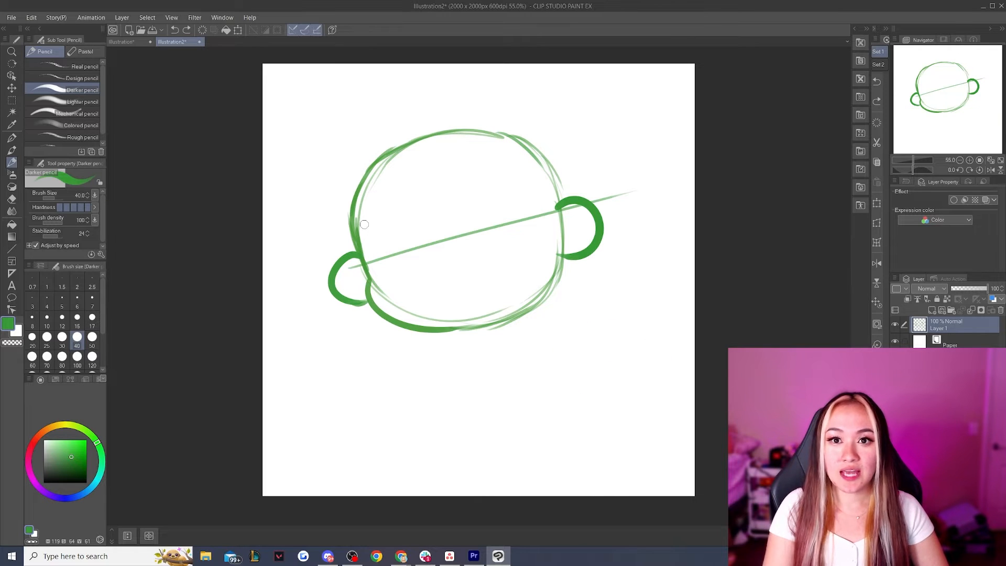
Draw a thick curved upper lash line for each eye just above the tilted guideline
{"action": "mouse_move", "coordinate": [370, 249]}
{"action": "left_mouse_down"}
{"action": "mouse_move", "coordinate": [418, 239]}
{"action": "mouse_move", "coordinate": [378, 237]}
{"action": "mouse_move", "coordinate": [367, 249]}
{"action": "mouse_move", "coordinate": [393, 221]}
{"action": "mouse_move", "coordinate": [414, 235]}
{"action": "left_mouse_up"}
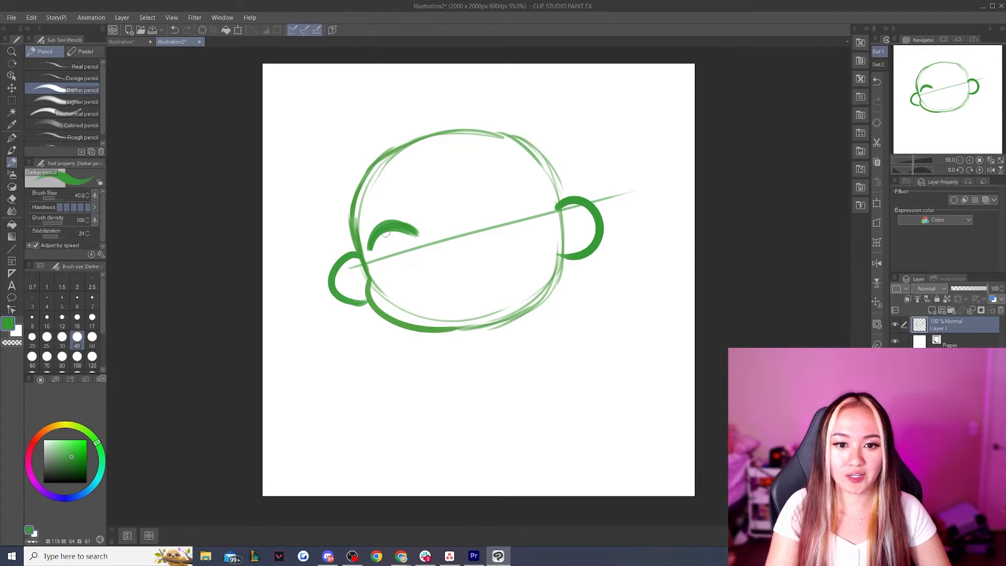
{"action": "mouse_move", "coordinate": [468, 220]}
{"action": "left_mouse_down"}
{"action": "mouse_move", "coordinate": [513, 208]}
{"action": "mouse_move", "coordinate": [477, 205]}
{"action": "mouse_move", "coordinate": [515, 202]}
{"action": "left_mouse_up"}
{"action": "key", "text": "ctrl"}
{"action": "key", "text": "ctrl+z"}
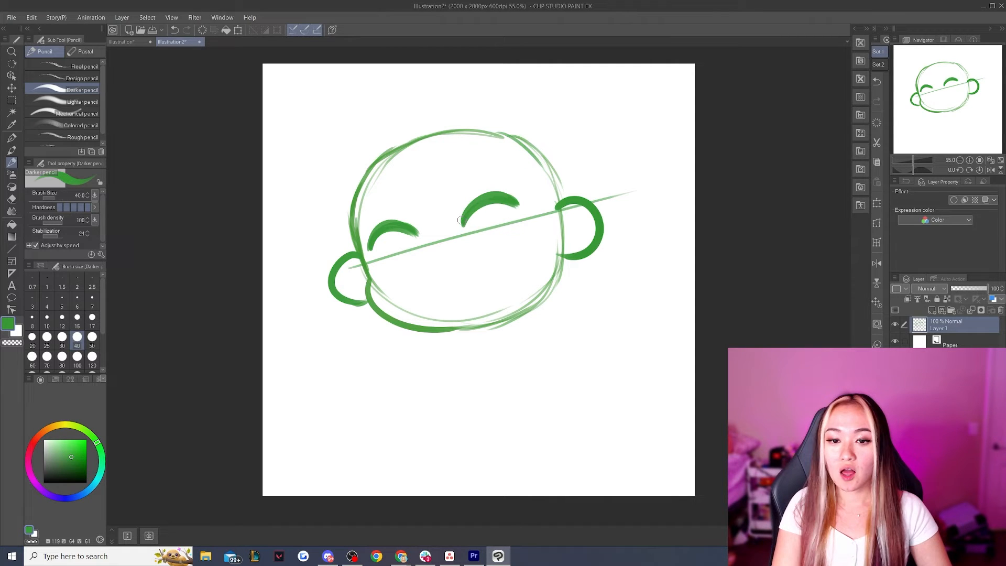
{"action": "left_click_drag", "start_coordinate": [502, 195], "coordinate": [523, 204]}
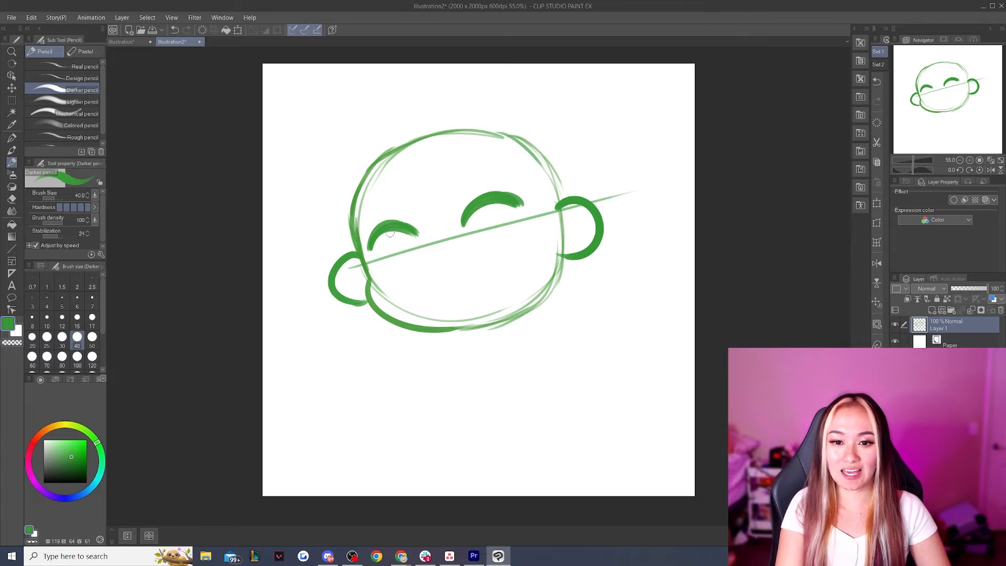
{"action": "left_click_drag", "start_coordinate": [401, 182], "coordinate": [399, 209]}
{"action": "mouse_move", "coordinate": [389, 189]}
{"action": "left_mouse_down"}
{"action": "mouse_move", "coordinate": [398, 209]}
{"action": "mouse_move", "coordinate": [415, 198]}
{"action": "left_mouse_up"}
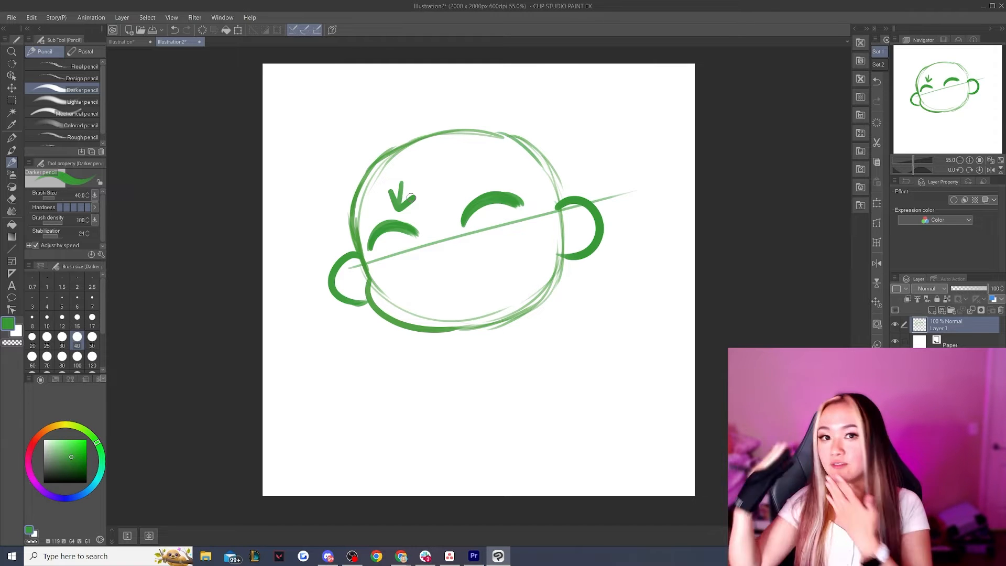
{"action": "key", "text": "ctrl+z"}
{"action": "mouse_move", "coordinate": [497, 206]}
{"action": "left_mouse_down"}
{"action": "mouse_move", "coordinate": [486, 249]}
{"action": "mouse_move", "coordinate": [506, 200]}
{"action": "mouse_move", "coordinate": [496, 207]}
{"action": "mouse_move", "coordinate": [521, 237]}
{"action": "mouse_move", "coordinate": [489, 210]}
{"action": "mouse_move", "coordinate": [514, 241]}
{"action": "mouse_move", "coordinate": [499, 206]}
{"action": "left_mouse_up"}
{"action": "key", "text": "ctrl+z"}
{"action": "key", "text": "ctrl+z"}
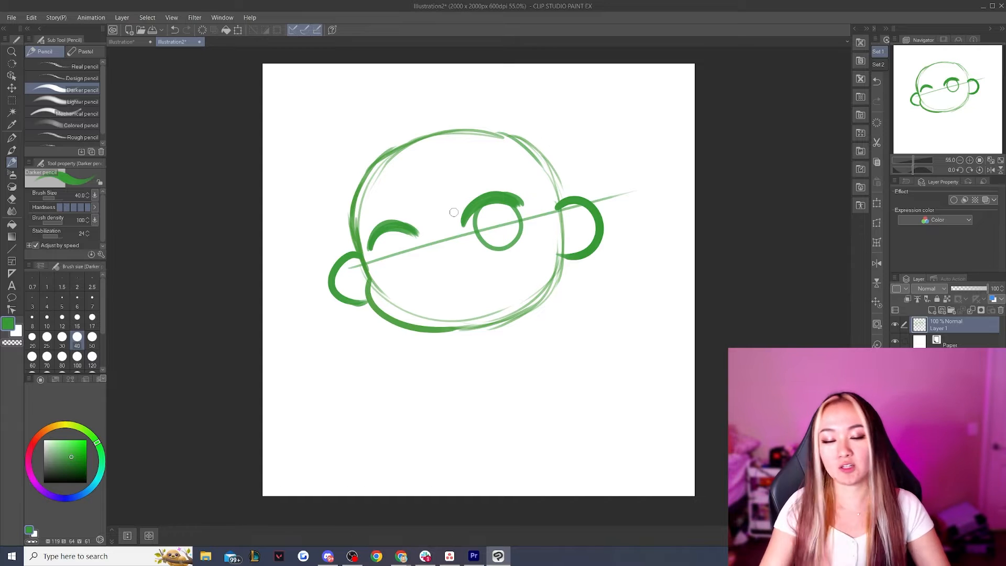
{"action": "key", "text": "ctrl+z"}
{"action": "mouse_move", "coordinate": [500, 206]}
{"action": "left_mouse_down"}
{"action": "mouse_move", "coordinate": [502, 254]}
{"action": "mouse_move", "coordinate": [502, 205]}
{"action": "left_mouse_up"}
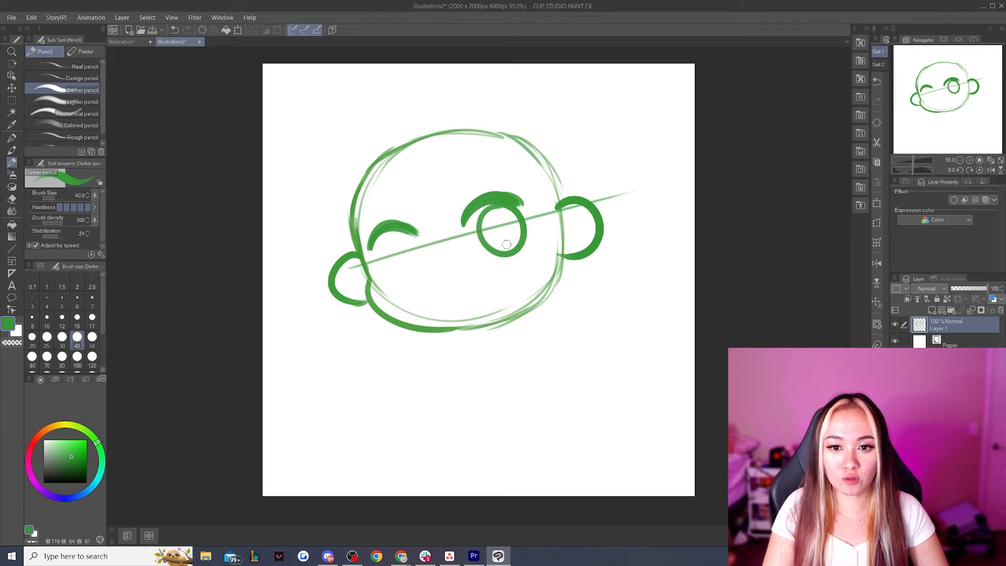
{"action": "key", "text": "ctrl+z"}
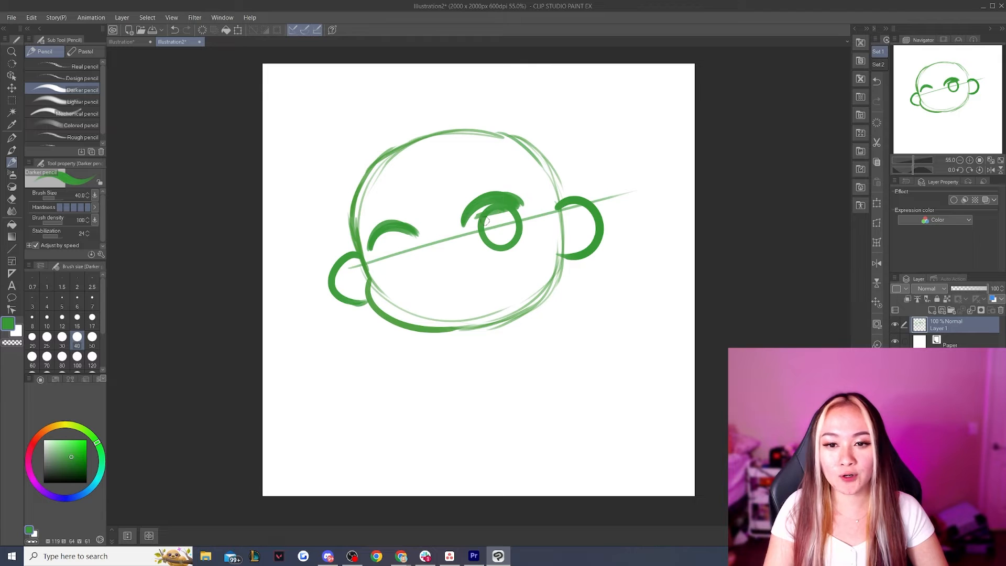
{"action": "key", "text": "ctrl+z"}
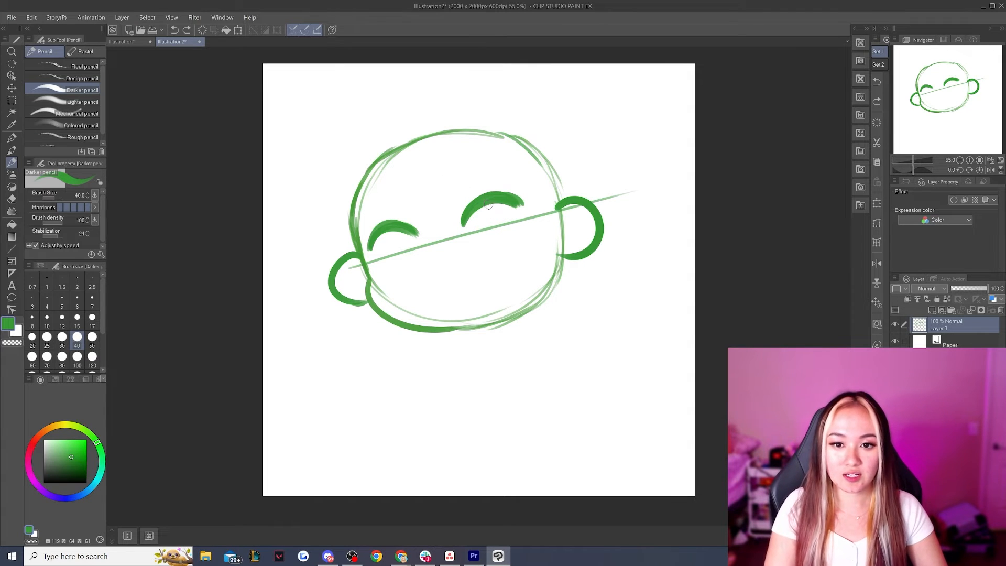
Draw an oval iris under each upper lash line and add pointed lashes at the outer corners and above the right eye
{"action": "mouse_move", "coordinate": [461, 358]}
{"action": "left_mouse_down"}
{"action": "mouse_move", "coordinate": [458, 406]}
{"action": "mouse_move", "coordinate": [477, 372]}
{"action": "mouse_move", "coordinate": [465, 358]}
{"action": "mouse_move", "coordinate": [514, 389]}
{"action": "mouse_move", "coordinate": [547, 378]}
{"action": "mouse_move", "coordinate": [549, 358]}
{"action": "left_mouse_up"}
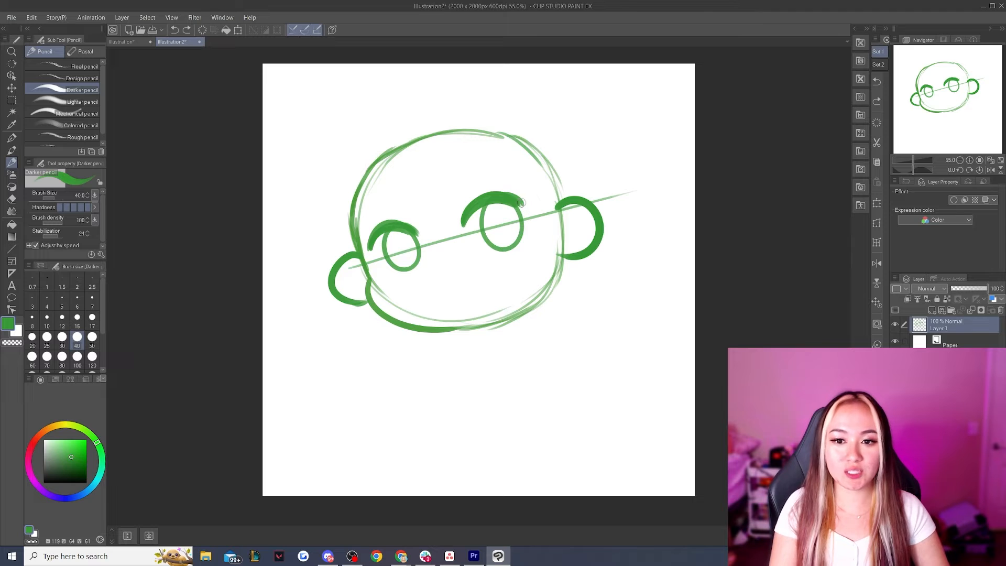
{"action": "mouse_move", "coordinate": [520, 204]}
{"action": "left_mouse_down"}
{"action": "mouse_move", "coordinate": [539, 187]}
{"action": "mouse_move", "coordinate": [522, 195]}
{"action": "left_mouse_up"}
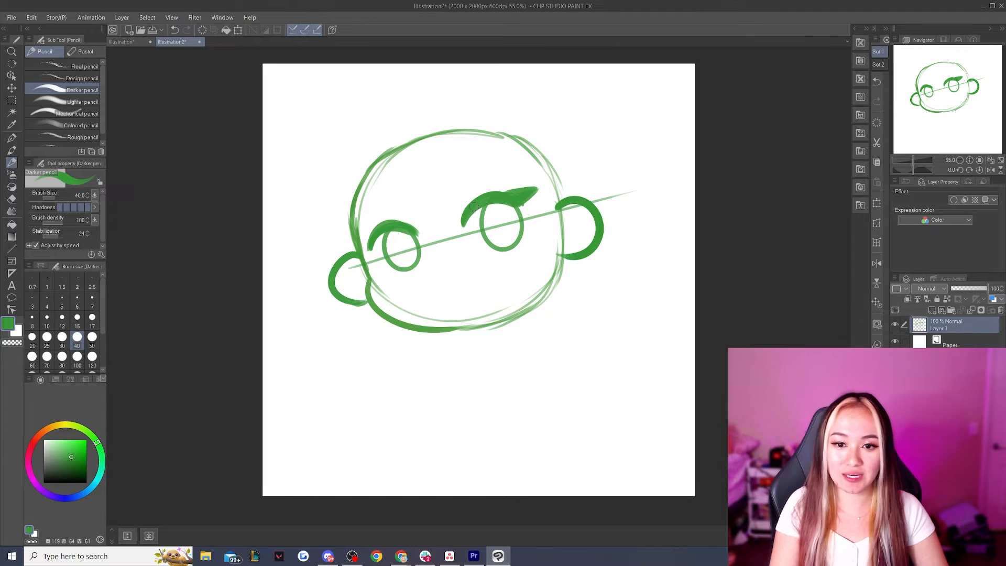
{"action": "left_click_drag", "start_coordinate": [374, 249], "coordinate": [352, 245]}
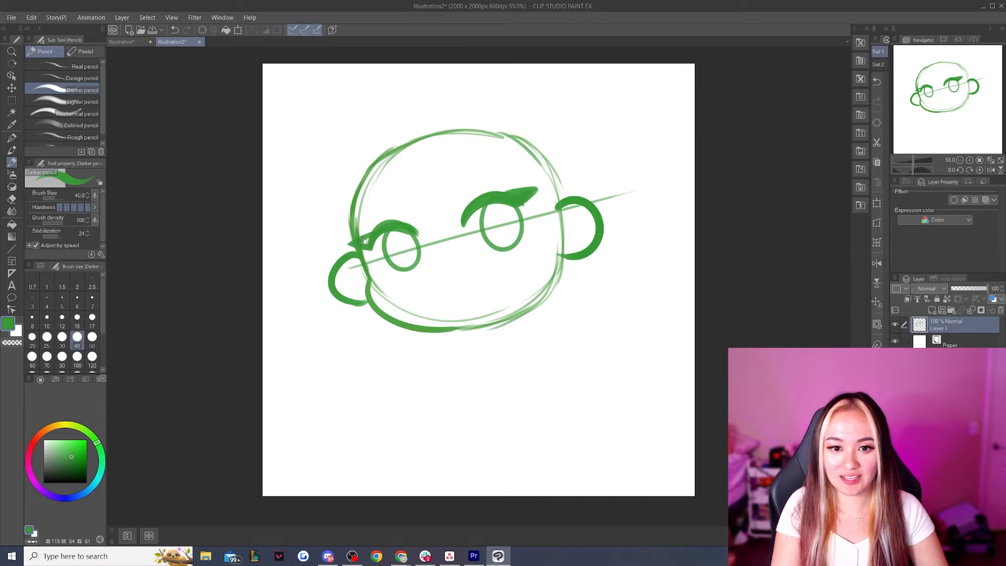
{"action": "left_click_drag", "start_coordinate": [517, 173], "coordinate": [502, 190]}
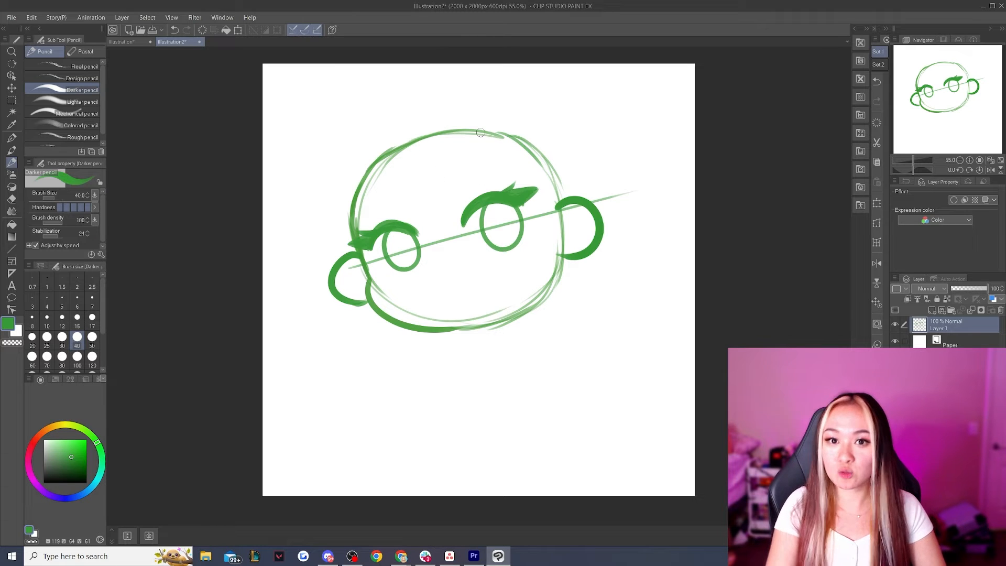
Draw a short curved eyebrow above each eye, redoing the one over the left eye
{"action": "left_click_drag", "start_coordinate": [471, 180], "coordinate": [497, 176]}
{"action": "left_click_drag", "start_coordinate": [388, 205], "coordinate": [369, 213]}
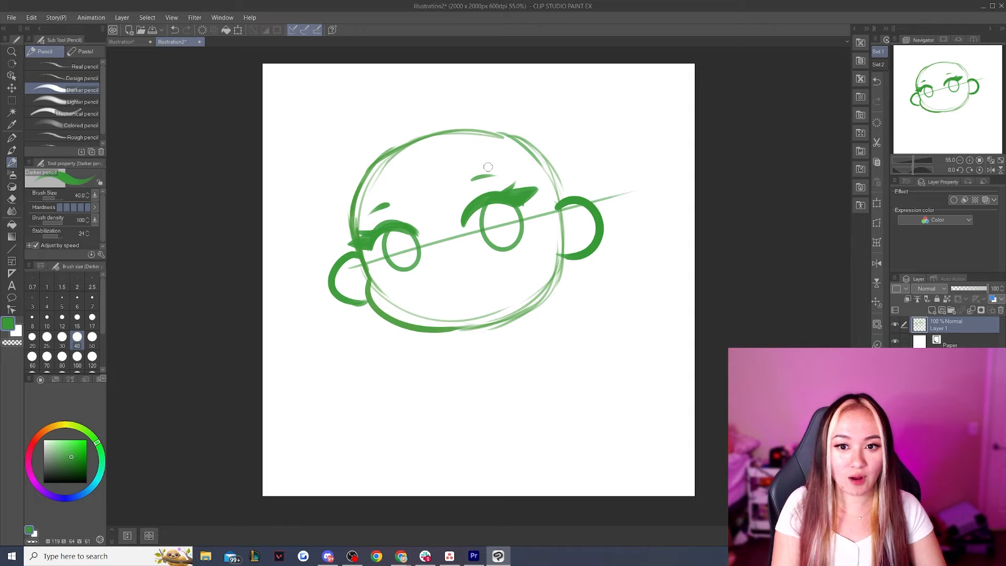
{"action": "key", "text": "ctrl+z"}
{"action": "mouse_move", "coordinate": [381, 201]}
{"action": "left_mouse_down"}
{"action": "mouse_move", "coordinate": [371, 216]}
{"action": "mouse_move", "coordinate": [398, 202]}
{"action": "left_mouse_up"}
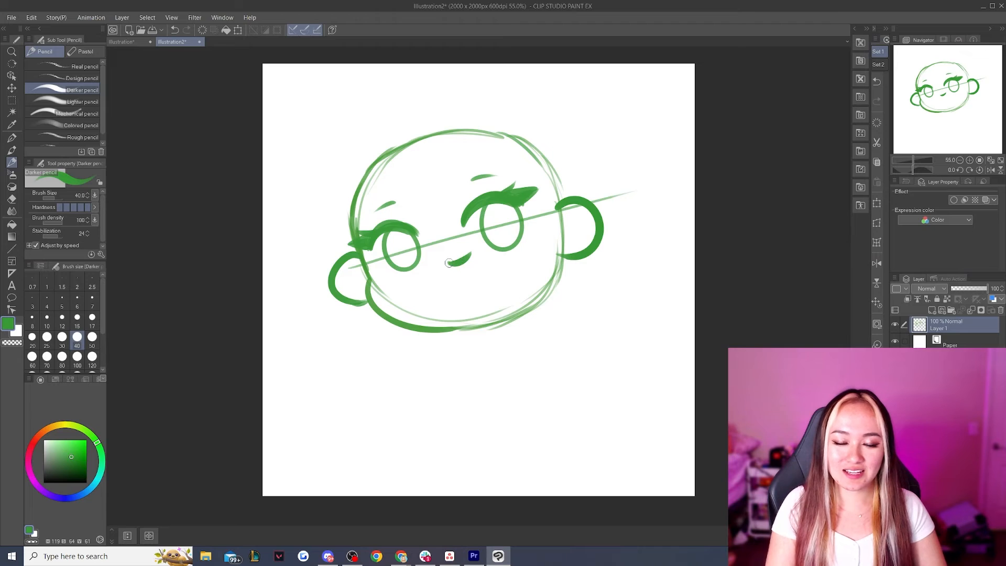
Try a small wavy W-shaped mouth between the eyes, just below the tilted guideline
{"action": "mouse_move", "coordinate": [448, 262]}
{"action": "left_mouse_down"}
{"action": "mouse_move", "coordinate": [429, 268]}
{"action": "mouse_move", "coordinate": [469, 255]}
{"action": "mouse_move", "coordinate": [435, 267]}
{"action": "left_mouse_up"}
{"action": "key", "text": "ctrl+z"}
{"action": "key", "text": "ctrl+z"}
{"action": "key", "text": "ctrl+z"}
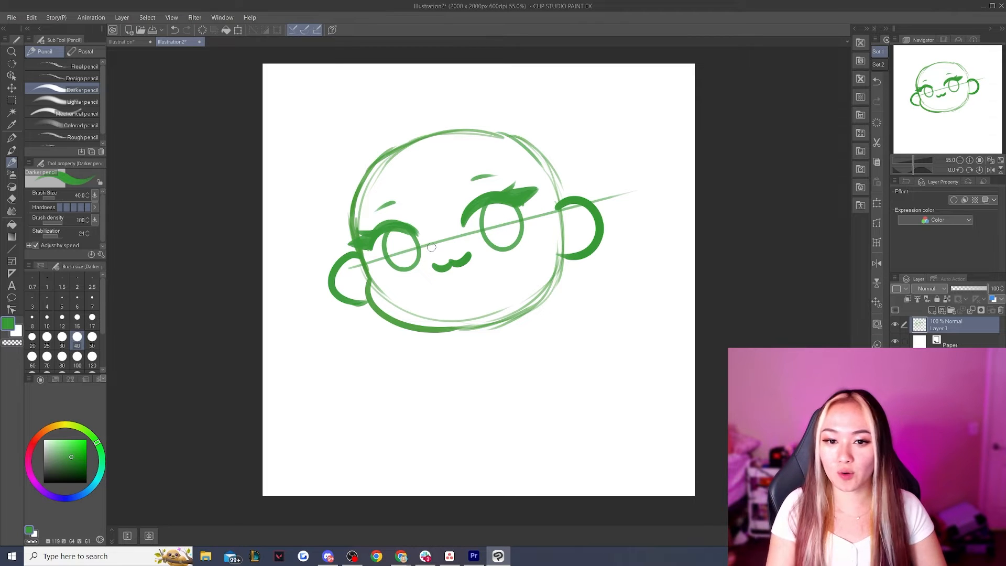
{"action": "key", "text": "ctrl+z"}
{"action": "key", "text": "ctrl+z"}
Try a short U-shaped mouth with small arrows pointing outward from both of its sides
{"action": "mouse_move", "coordinate": [443, 255]}
{"action": "left_mouse_down"}
{"action": "mouse_move", "coordinate": [450, 267]}
{"action": "mouse_move", "coordinate": [464, 250]}
{"action": "mouse_move", "coordinate": [474, 268]}
{"action": "mouse_move", "coordinate": [485, 250]}
{"action": "mouse_move", "coordinate": [423, 274]}
{"action": "mouse_move", "coordinate": [436, 268]}
{"action": "left_mouse_up"}
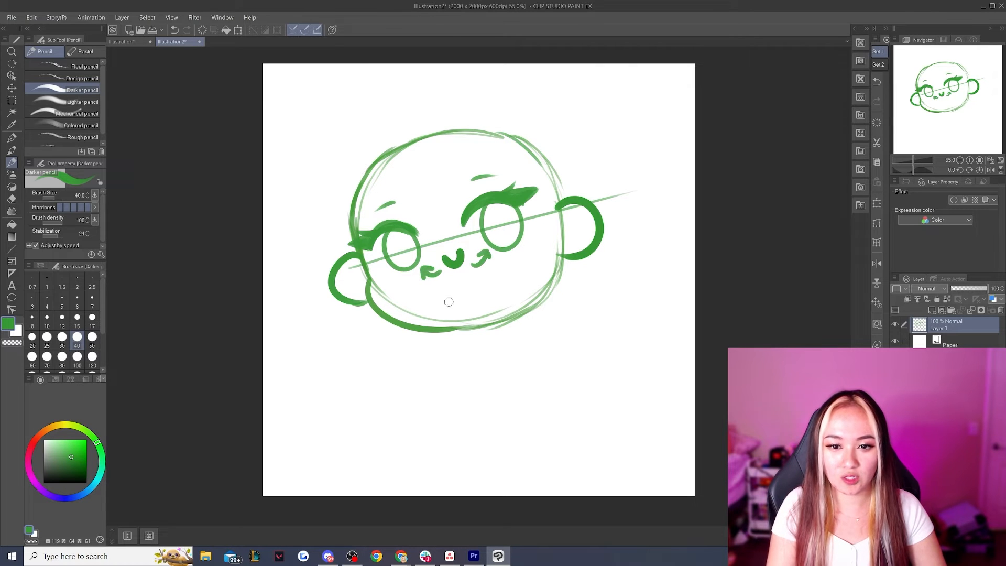
{"action": "key", "text": "ctrl+z"}
{"action": "key", "text": "ctrl+z"}
{"action": "key", "text": "ctrl+z"}
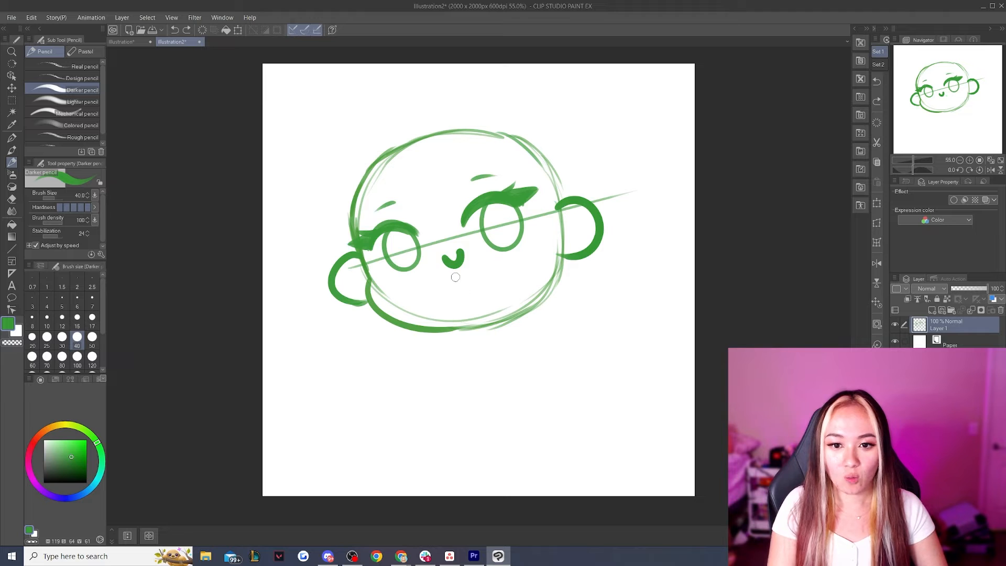
{"action": "left_click", "coordinate": [455, 289]}
{"action": "left_click_drag", "start_coordinate": [455, 290], "coordinate": [471, 283]}
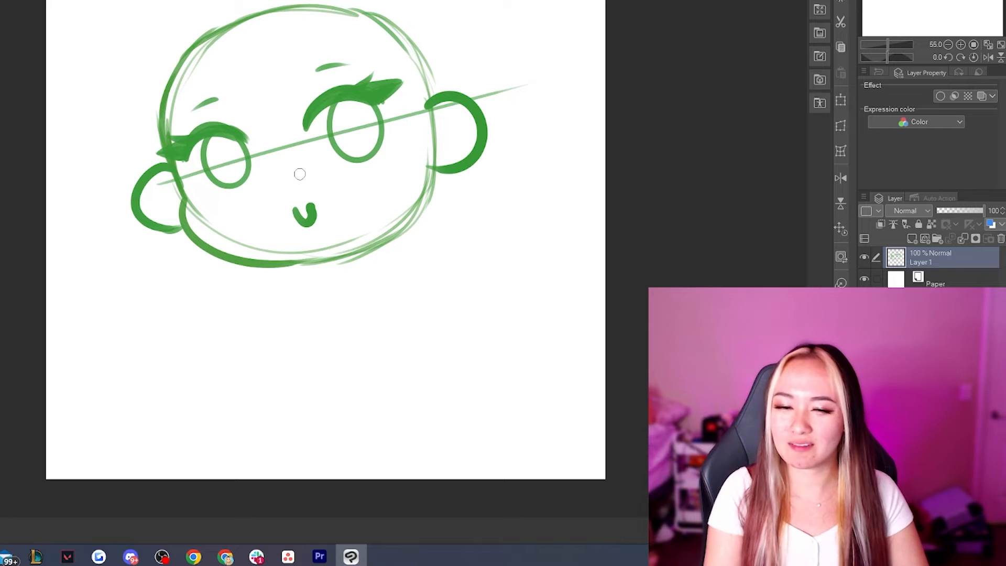
{"action": "key", "text": "ctrl+z"}
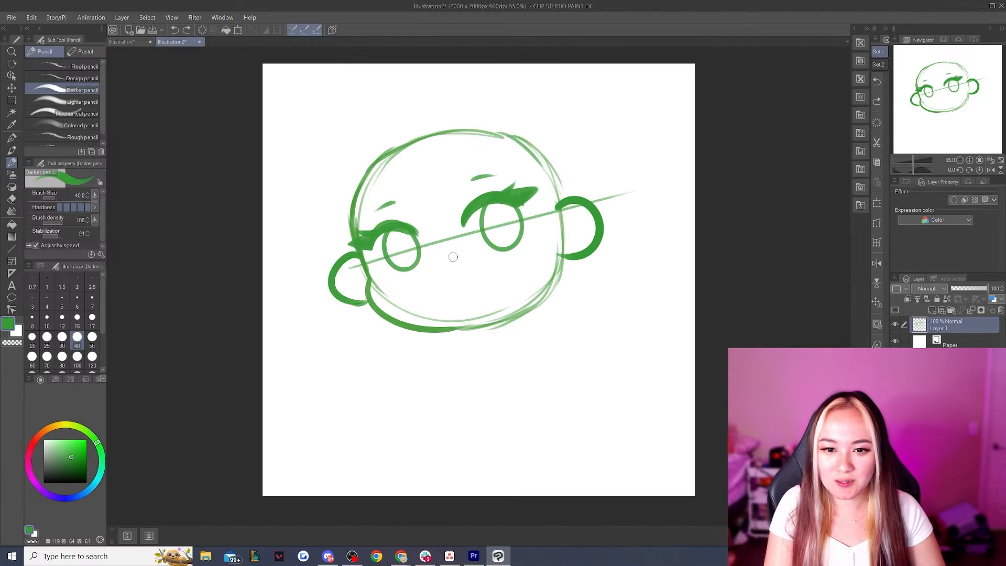
Draw a wavy upper lip below the guideline and an open smiling mouth beneath it, with teeth and tongue lines inside
{"action": "left_click_drag", "start_coordinate": [470, 251], "coordinate": [441, 263]}
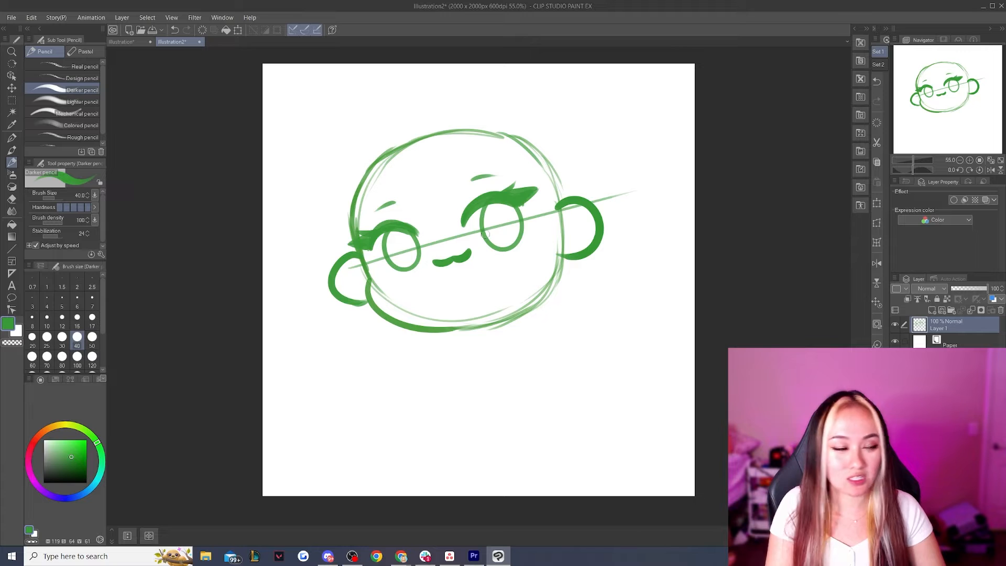
{"action": "mouse_move", "coordinate": [438, 266]}
{"action": "left_mouse_down"}
{"action": "mouse_move", "coordinate": [467, 298]}
{"action": "mouse_move", "coordinate": [453, 295]}
{"action": "mouse_move", "coordinate": [452, 273]}
{"action": "mouse_move", "coordinate": [452, 286]}
{"action": "mouse_move", "coordinate": [471, 274]}
{"action": "mouse_move", "coordinate": [461, 305]}
{"action": "mouse_move", "coordinate": [471, 264]}
{"action": "left_mouse_up"}
{"action": "key", "text": "ctrl+z"}
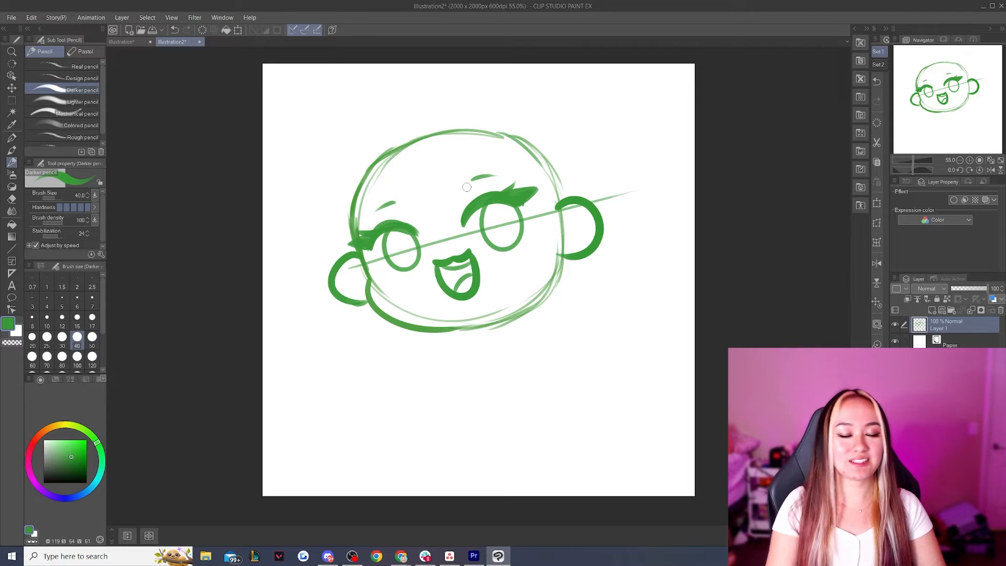
Draw the torso's two curved sides flaring downward from beneath the chin, redrawing each one until its slope fits
{"action": "left_click_drag", "start_coordinate": [452, 333], "coordinate": [444, 396]}
{"action": "key", "text": "ctrl+z"}
{"action": "left_click_drag", "start_coordinate": [445, 331], "coordinate": [426, 412]}
{"action": "key", "text": "ctrl+z"}
{"action": "left_click_drag", "start_coordinate": [445, 331], "coordinate": [419, 405]}
{"action": "key", "text": "ctrl+z"}
{"action": "left_click_drag", "start_coordinate": [445, 330], "coordinate": [429, 403]}
{"action": "left_click_drag", "start_coordinate": [518, 318], "coordinate": [547, 379]}
{"action": "key", "text": "ctrl+z"}
{"action": "left_click_drag", "start_coordinate": [519, 319], "coordinate": [554, 399]}
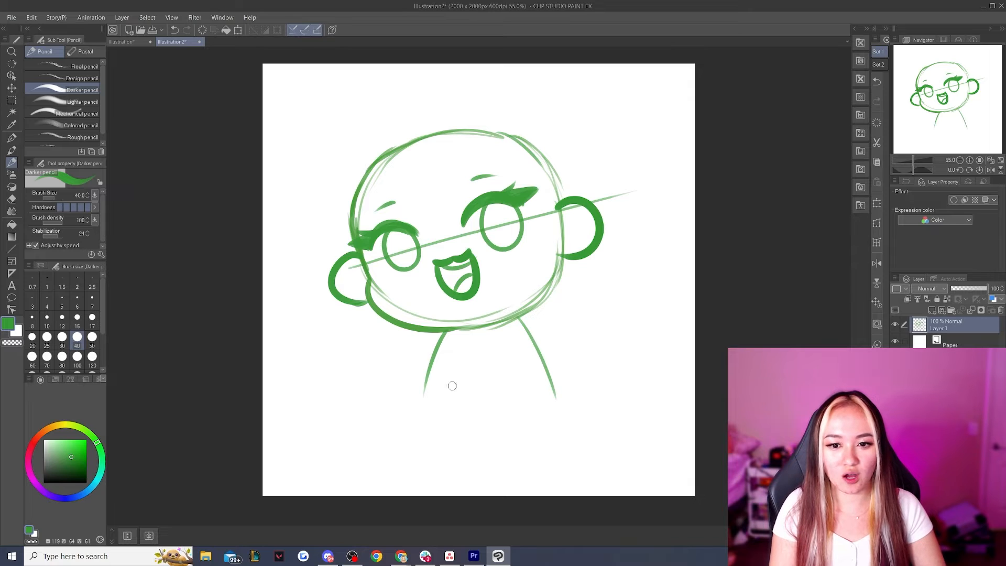
Reinforce the torso, add its curved bottom edge and a small neckline under the chin, and sketch the left arm with a sleeve line
{"action": "mouse_move", "coordinate": [448, 334]}
{"action": "left_mouse_down"}
{"action": "mouse_move", "coordinate": [420, 407]}
{"action": "mouse_move", "coordinate": [473, 417]}
{"action": "mouse_move", "coordinate": [543, 404]}
{"action": "mouse_move", "coordinate": [458, 416]}
{"action": "left_mouse_up"}
{"action": "left_click_drag", "start_coordinate": [460, 328], "coordinate": [503, 313]}
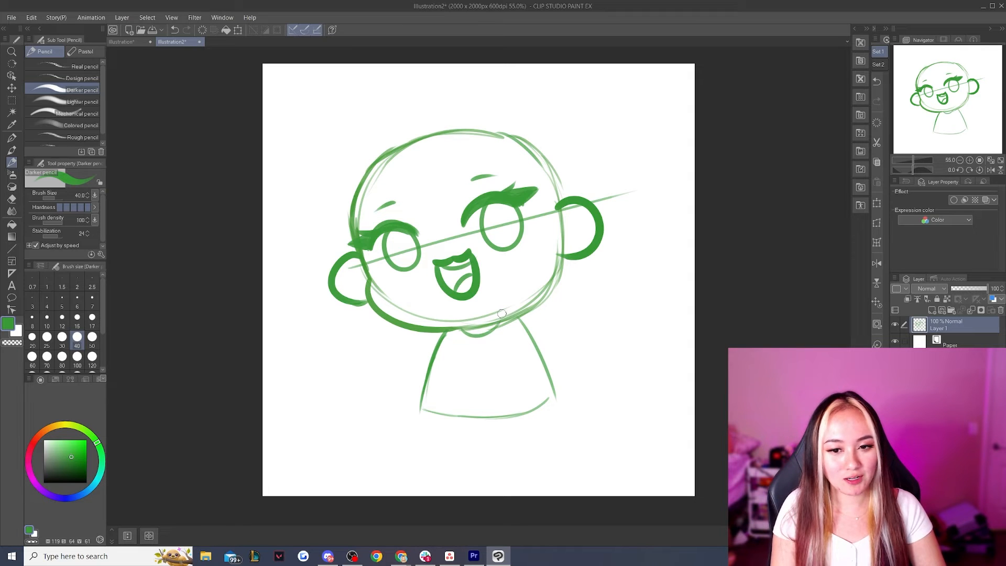
{"action": "left_click_drag", "start_coordinate": [442, 332], "coordinate": [405, 376]}
{"action": "left_click_drag", "start_coordinate": [431, 338], "coordinate": [396, 394]}
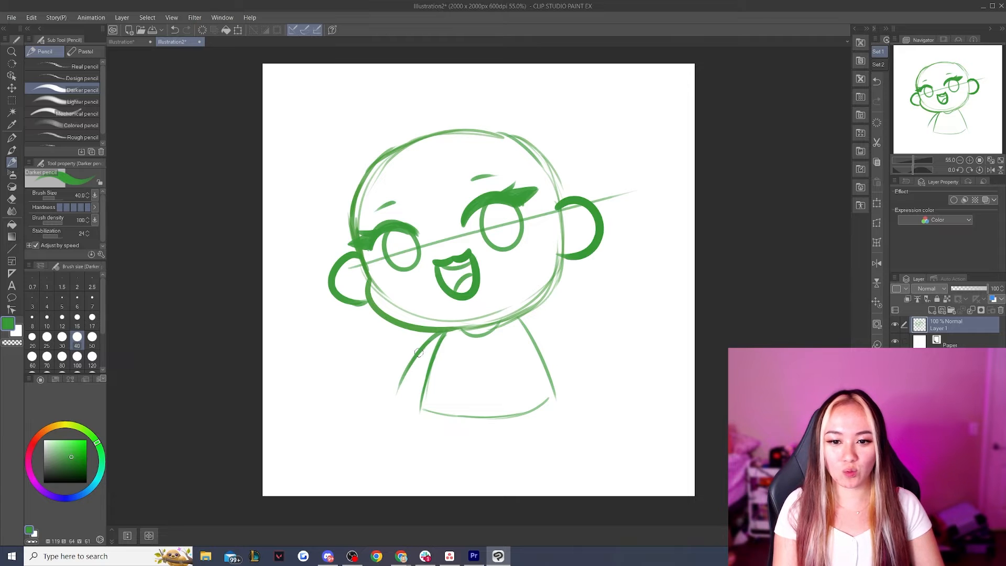
{"action": "left_click_drag", "start_coordinate": [416, 355], "coordinate": [429, 365]}
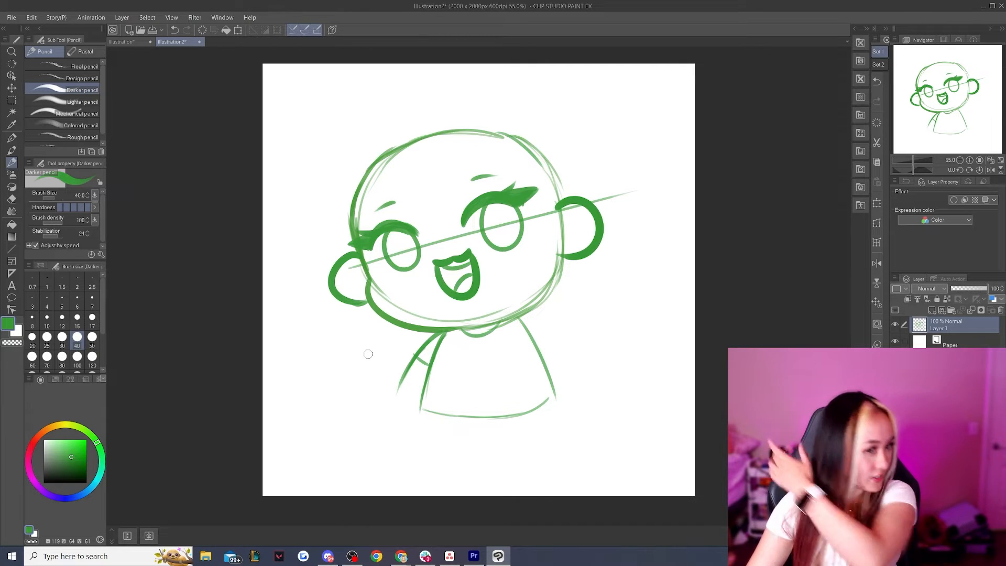
Browse the existing emote images in the file-opening dialog and close it without opening any
{"action": "key", "text": "ctrl+o"}
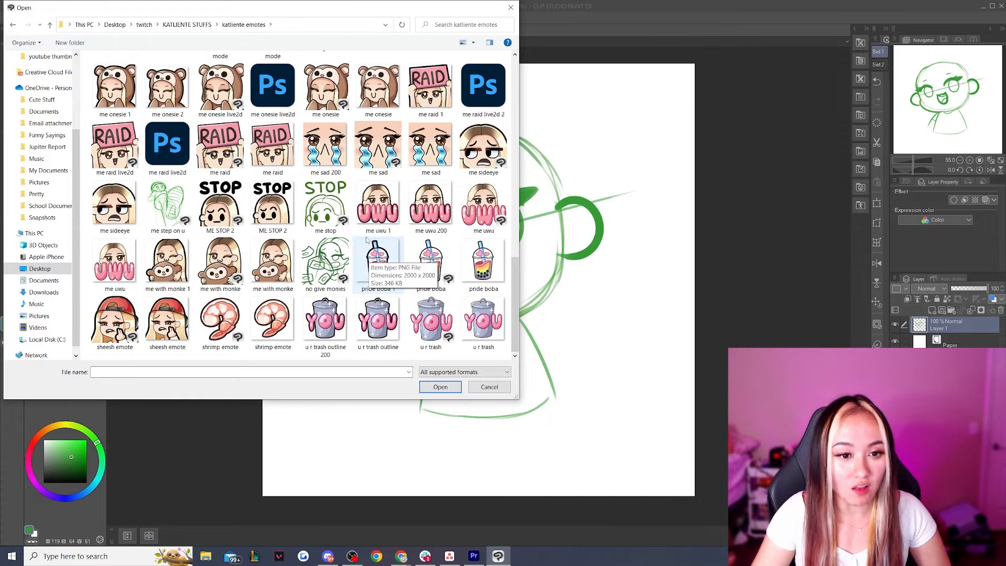
{"action": "key", "text": "Escape"}
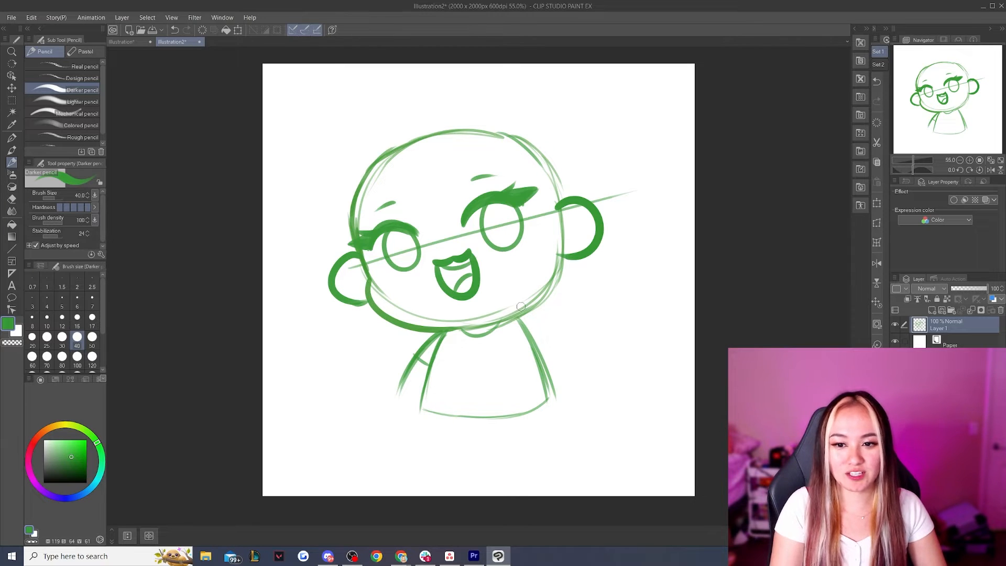
Move the sketch layer slightly lower on the canvas with the Move layer tool
{"action": "scroll", "coordinate": [518, 246], "scroll_direction": "down", "scroll_amount": 10}
{"action": "scroll", "coordinate": [455, 273], "scroll_direction": "up", "scroll_amount": 8}
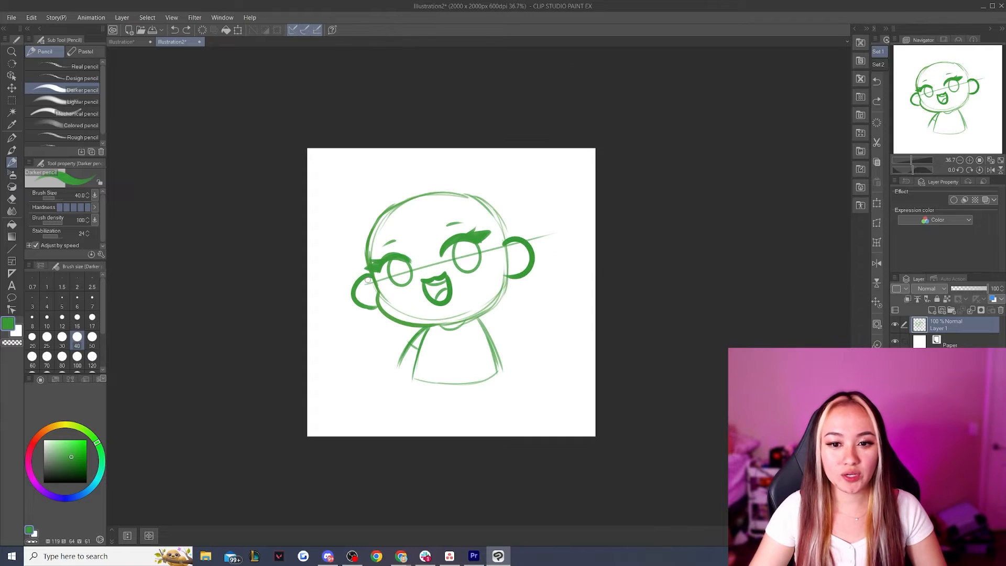
{"action": "scroll", "coordinate": [574, 236], "scroll_direction": "up", "scroll_amount": 1}
{"action": "key", "text": "k"}
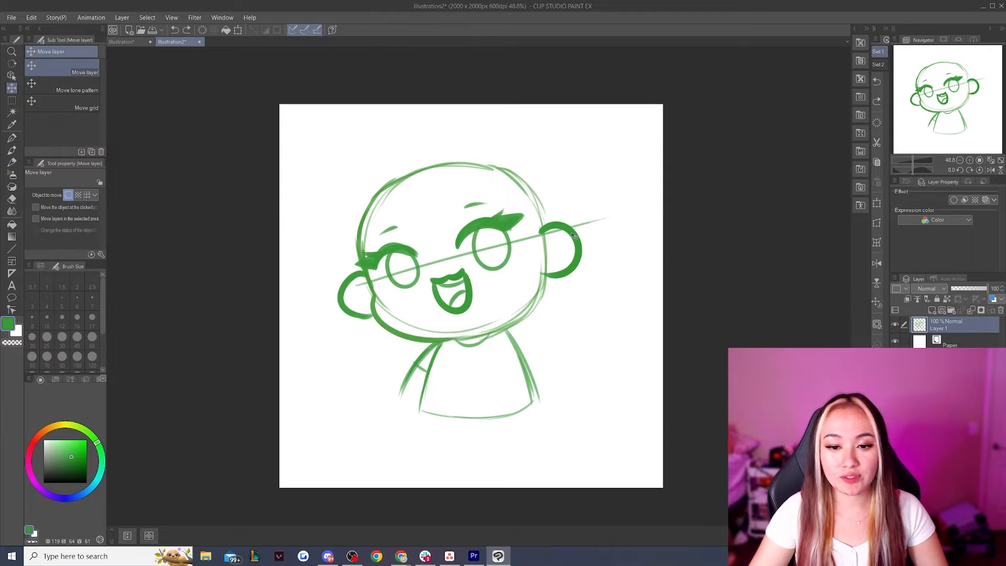
{"action": "mouse_move", "coordinate": [479, 226]}
{"action": "left_mouse_down"}
{"action": "mouse_move", "coordinate": [466, 243]}
{"action": "mouse_move", "coordinate": [484, 247]}
{"action": "left_mouse_up"}
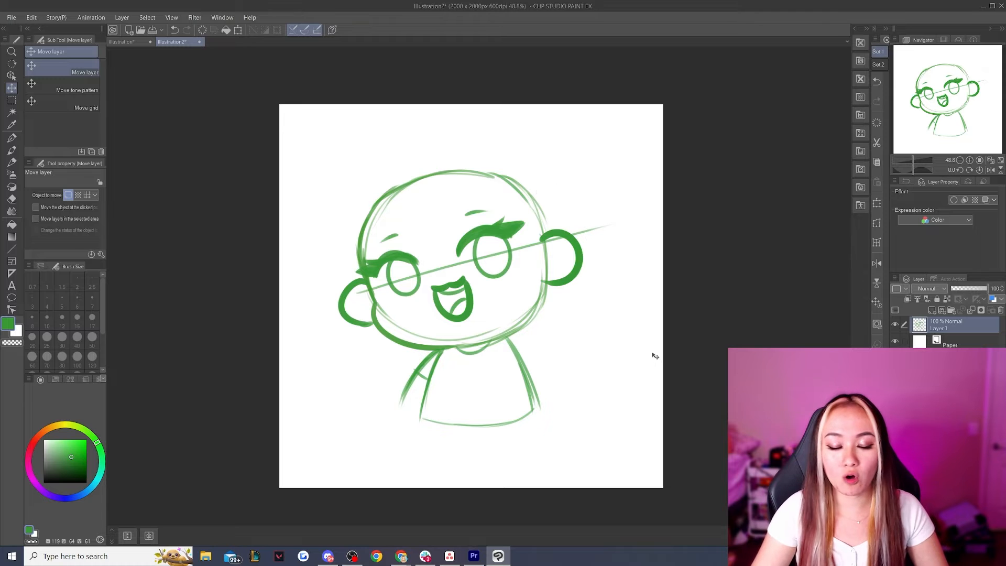
Mark the empty space around the character with thick blue pencil strokes at brush size 80, and undo them
{"action": "key", "text": "p"}
{"action": "mouse_move", "coordinate": [375, 127]}
{"action": "left_mouse_down"}
{"action": "mouse_move", "coordinate": [357, 186]}
{"action": "mouse_move", "coordinate": [301, 268]}
{"action": "mouse_move", "coordinate": [284, 392]}
{"action": "mouse_move", "coordinate": [488, 465]}
{"action": "mouse_move", "coordinate": [592, 365]}
{"action": "mouse_move", "coordinate": [652, 149]}
{"action": "mouse_move", "coordinate": [547, 132]}
{"action": "mouse_move", "coordinate": [385, 133]}
{"action": "left_mouse_up"}
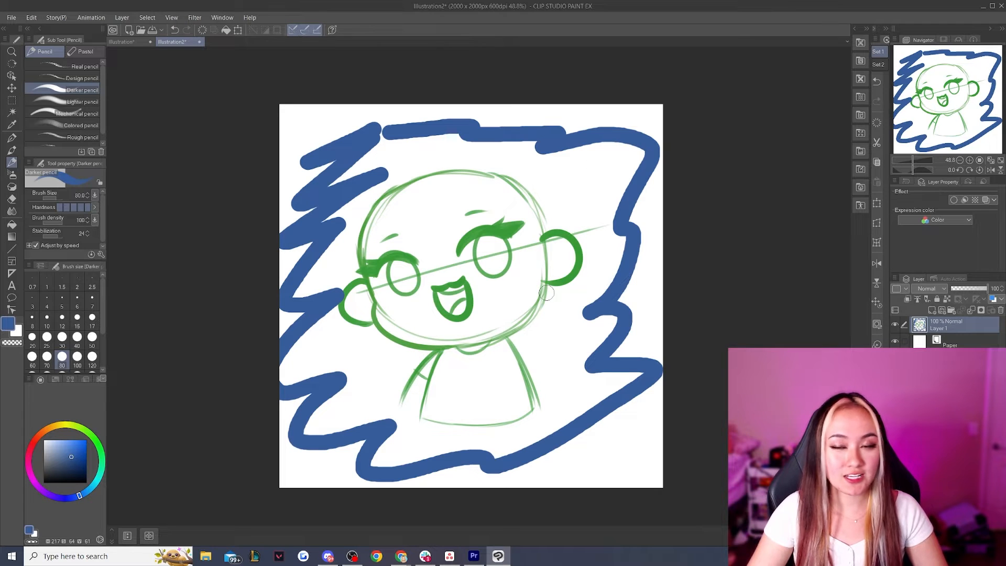
{"action": "key", "text": "ctrl+z"}
Check how the sketch reads at a tiny emote-like size
{"action": "scroll", "coordinate": [497, 293], "scroll_direction": "down", "scroll_amount": 8}
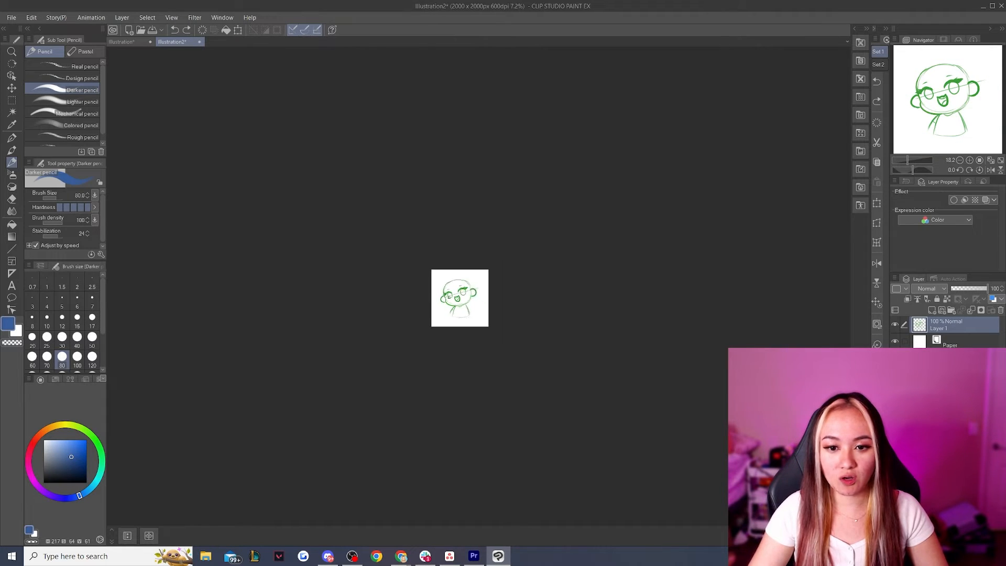
{"action": "scroll", "coordinate": [481, 301], "scroll_direction": "down", "scroll_amount": 5}
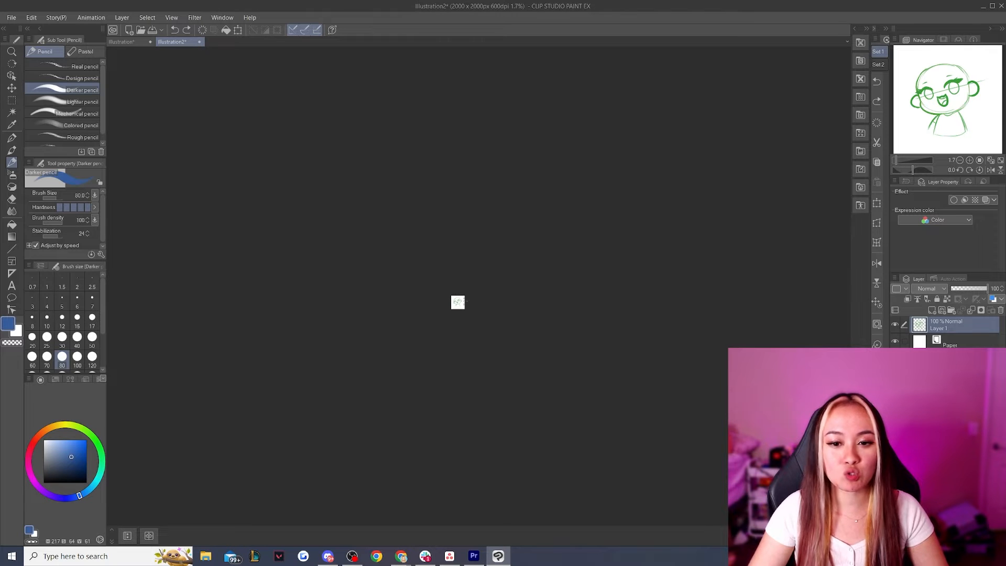
{"action": "scroll", "coordinate": [456, 297], "scroll_direction": "up", "scroll_amount": 10}
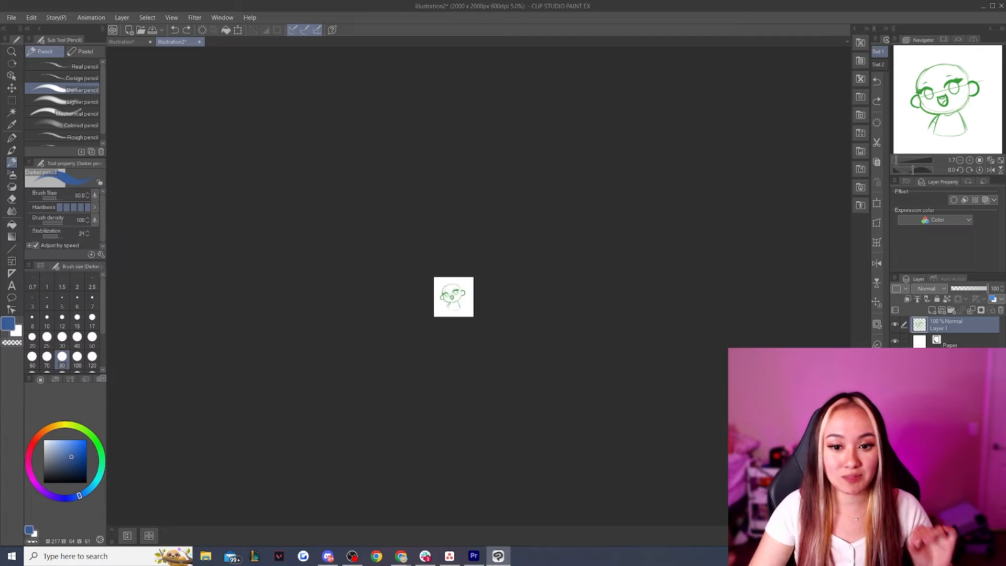
{"action": "scroll", "coordinate": [449, 295], "scroll_direction": "up", "scroll_amount": 3}
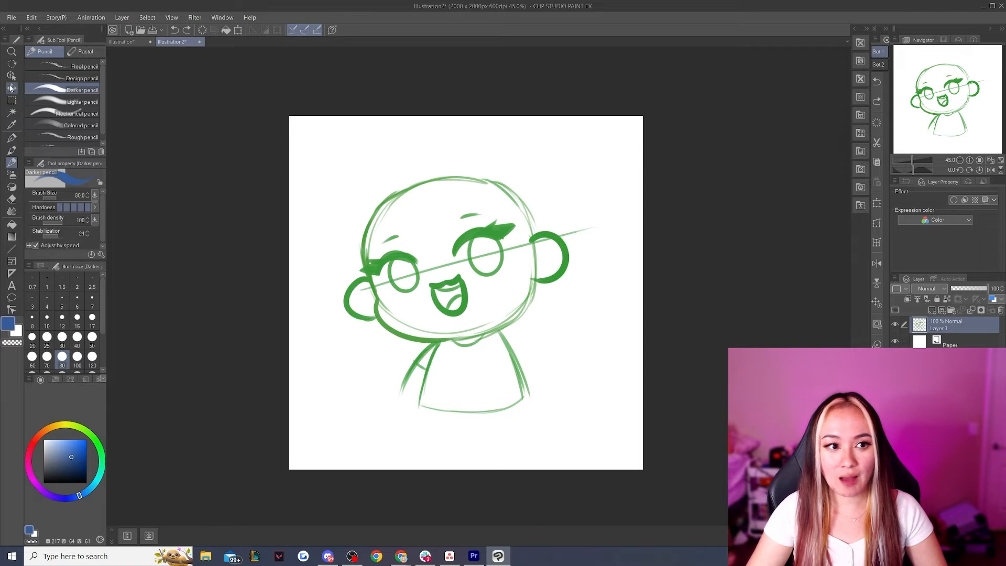
Restore the sketch's green as the drawing color and nudge the sketch layer slightly with the Move layer tool
{"action": "key", "text": "k"}
{"action": "left_click", "coordinate": [11, 125]}
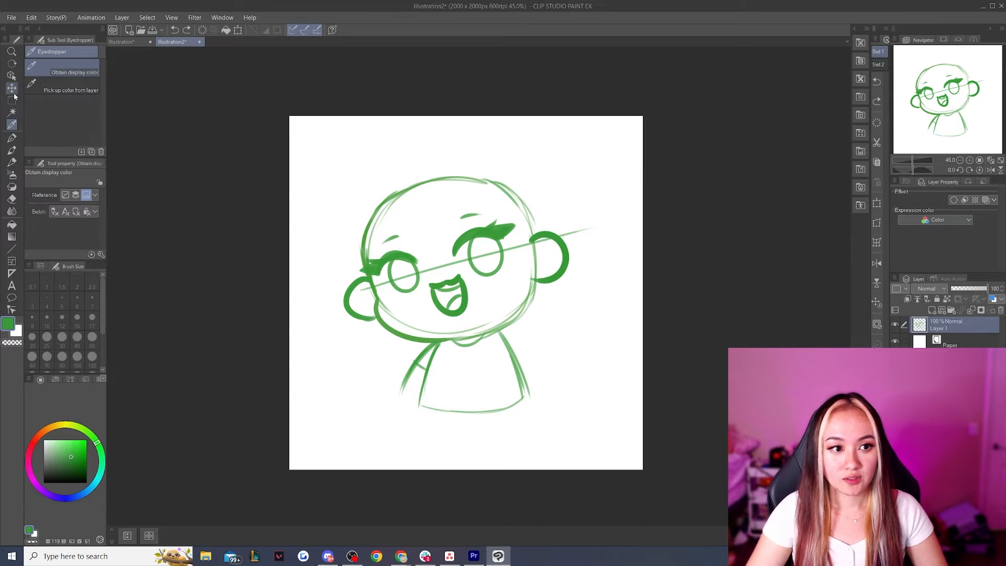
{"action": "left_click", "coordinate": [11, 88]}
{"action": "scroll", "coordinate": [479, 316], "scroll_direction": "down", "scroll_amount": 2}
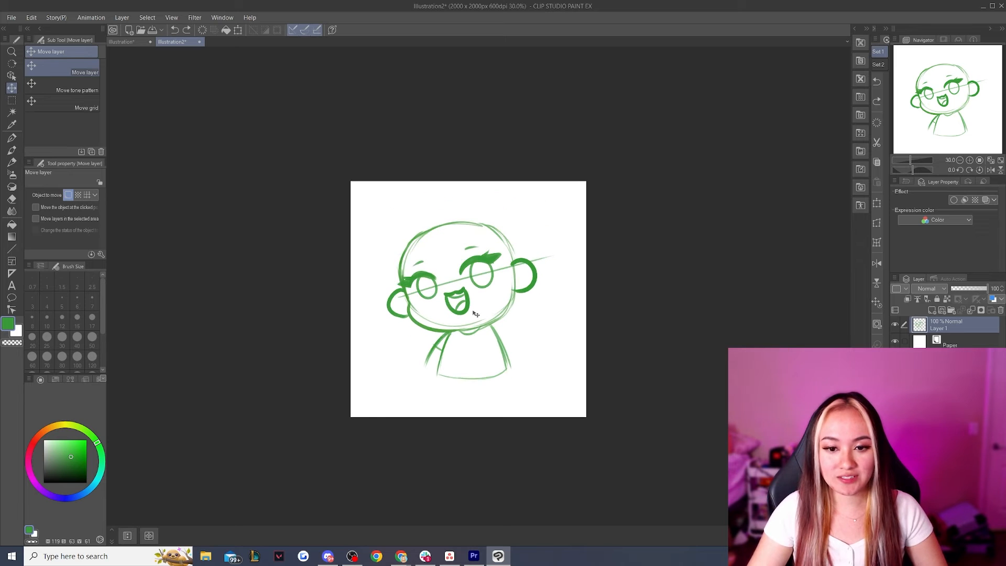
{"action": "scroll", "coordinate": [478, 317], "scroll_direction": "up", "scroll_amount": 1}
{"action": "left_click_drag", "start_coordinate": [489, 330], "coordinate": [486, 338]}
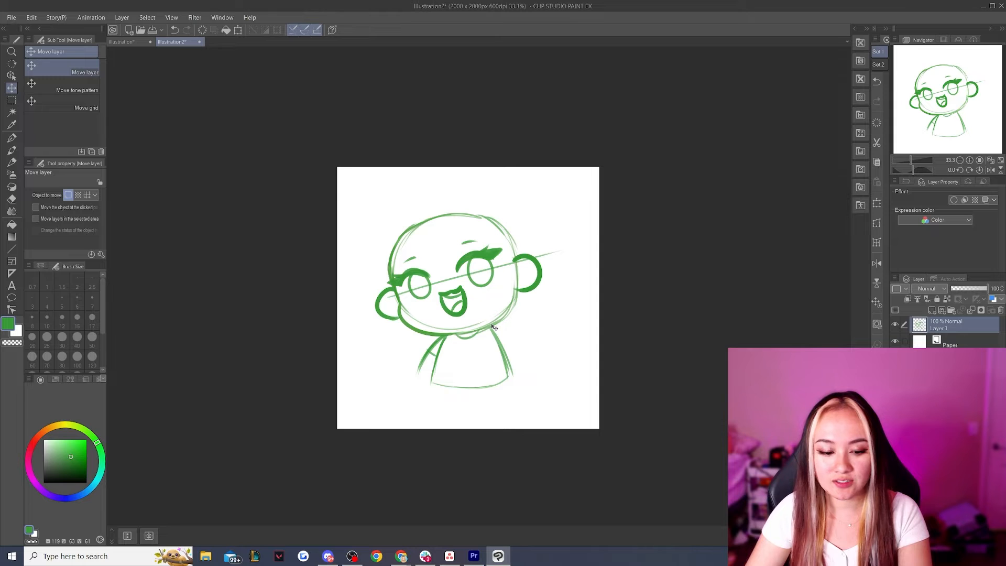
Enlarge and reposition the sketch so the head with its ears nearly fills the canvas width and the torso runs off the bottom edge
{"action": "key", "text": "ctrl+t"}
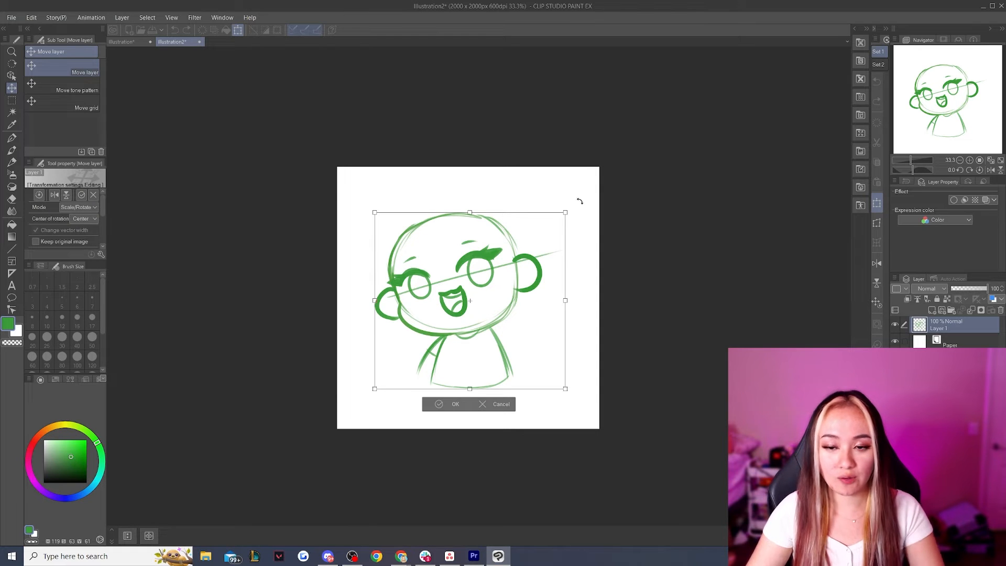
{"action": "mouse_move", "coordinate": [565, 211]}
{"action": "left_mouse_down"}
{"action": "mouse_move", "coordinate": [603, 173]}
{"action": "mouse_move", "coordinate": [610, 180]}
{"action": "left_mouse_up"}
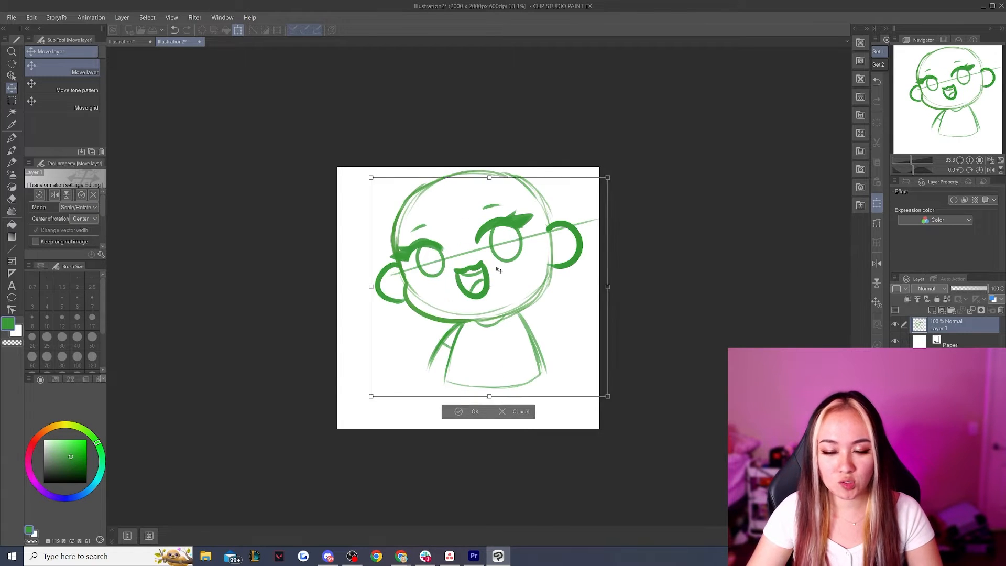
{"action": "left_click_drag", "start_coordinate": [499, 269], "coordinate": [474, 298]}
{"action": "left_click_drag", "start_coordinate": [583, 211], "coordinate": [608, 190]}
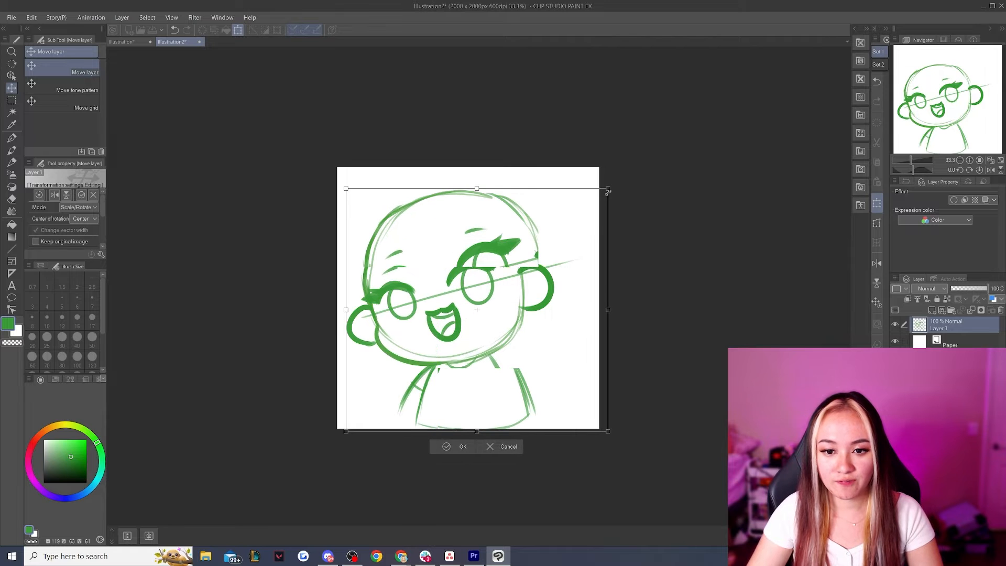
{"action": "left_click_drag", "start_coordinate": [548, 235], "coordinate": [546, 244]}
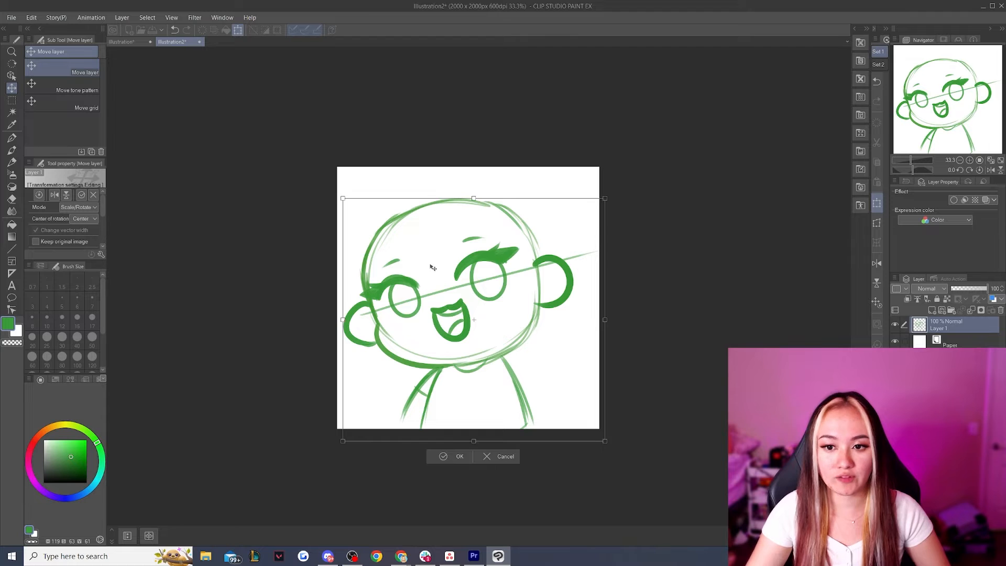
{"action": "mouse_move", "coordinate": [605, 192]}
{"action": "left_mouse_down"}
{"action": "mouse_move", "coordinate": [643, 169]}
{"action": "mouse_move", "coordinate": [620, 179]}
{"action": "left_mouse_up"}
{"action": "mouse_move", "coordinate": [513, 252]}
{"action": "left_mouse_down"}
{"action": "mouse_move", "coordinate": [531, 259]}
{"action": "mouse_move", "coordinate": [521, 253]}
{"action": "left_mouse_up"}
{"action": "left_click_drag", "start_coordinate": [628, 180], "coordinate": [619, 189]}
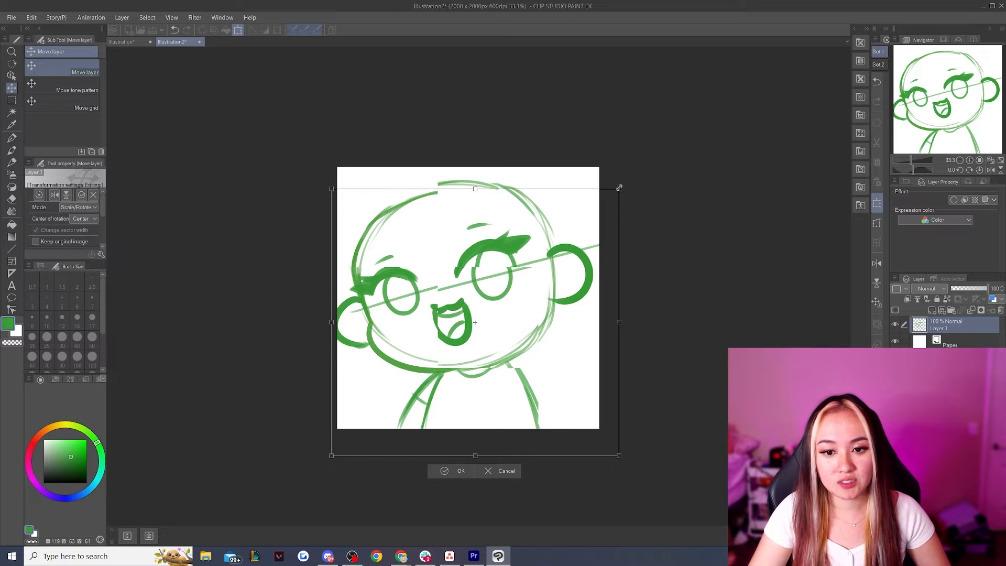
{"action": "left_click_drag", "start_coordinate": [509, 230], "coordinate": [513, 235]}
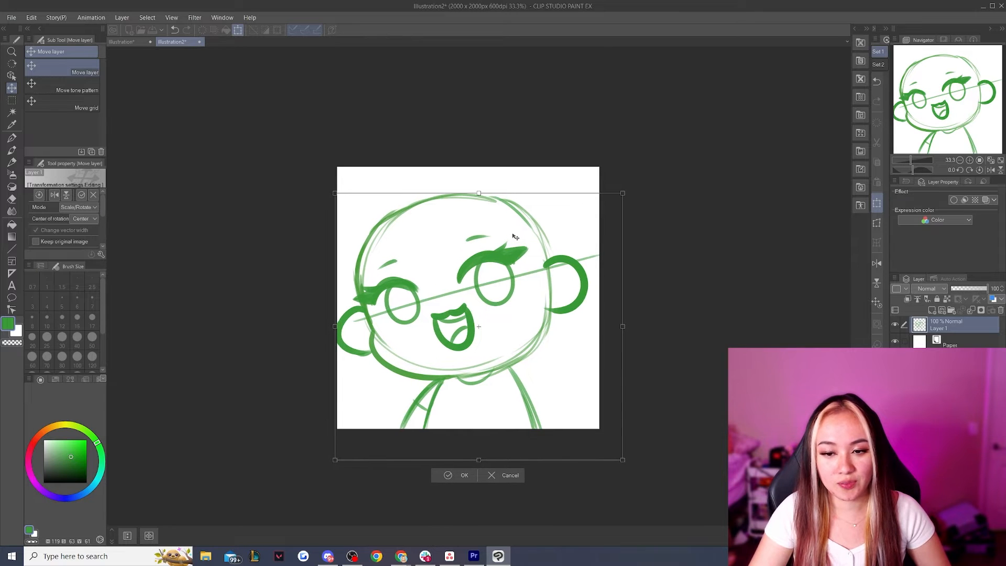
{"action": "left_click_drag", "start_coordinate": [622, 192], "coordinate": [617, 198]}
{"action": "left_click_drag", "start_coordinate": [523, 243], "coordinate": [524, 238]}
{"action": "key", "text": "Return"}
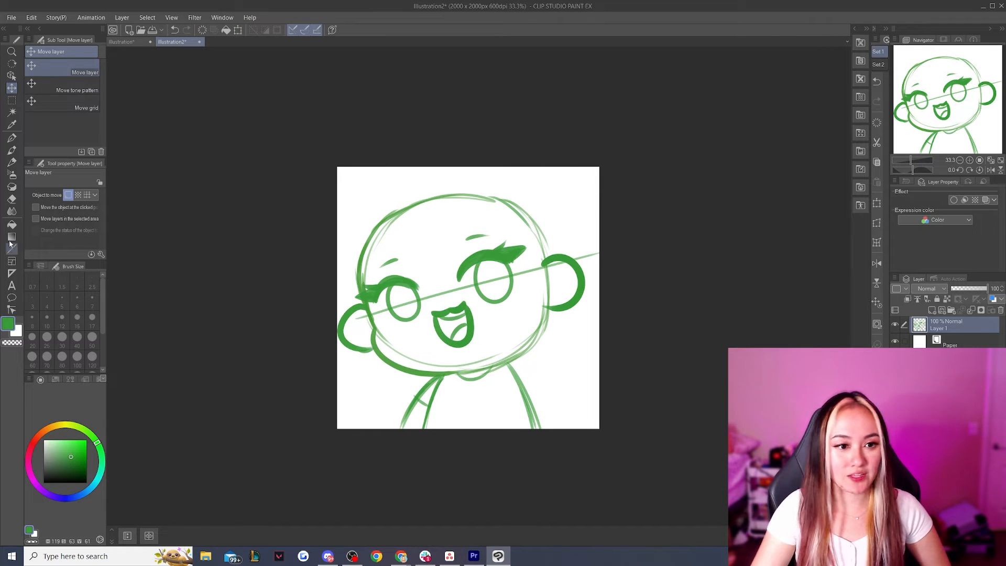
Rotate the sketch layer counterclockwise to tilt the character more and shift it slightly to fit the canvas
{"action": "left_click", "coordinate": [11, 111]}
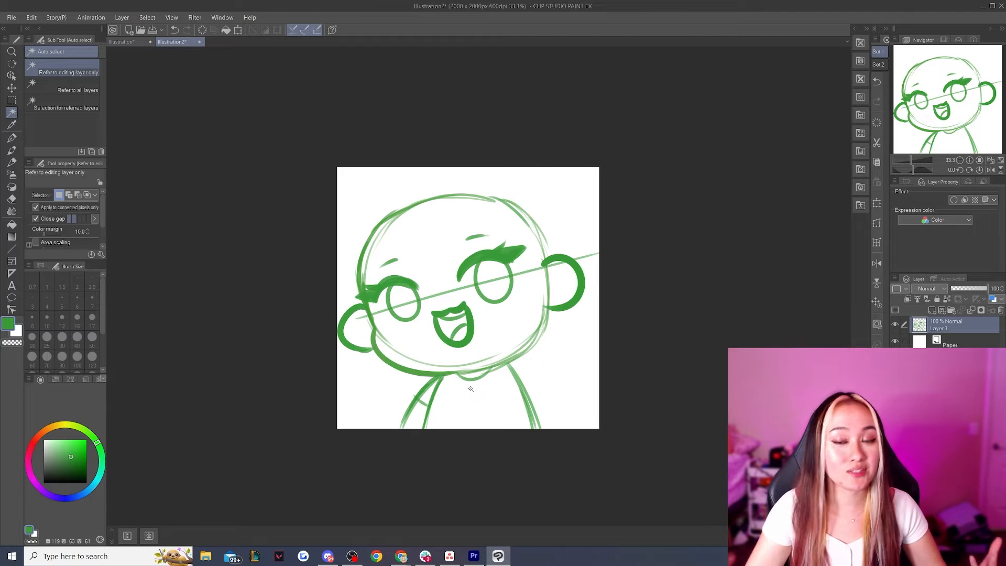
{"action": "mouse_move", "coordinate": [620, 181]}
{"action": "left_mouse_down"}
{"action": "mouse_move", "coordinate": [597, 171]}
{"action": "mouse_move", "coordinate": [561, 176]}
{"action": "left_mouse_up"}
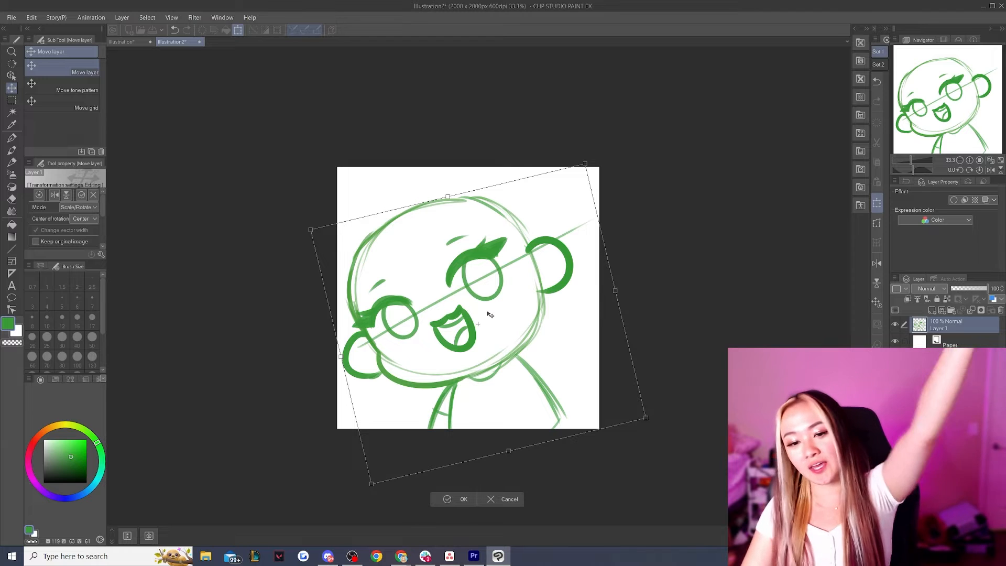
{"action": "left_click_drag", "start_coordinate": [486, 313], "coordinate": [485, 317]}
{"action": "left_click_drag", "start_coordinate": [575, 158], "coordinate": [567, 157]}
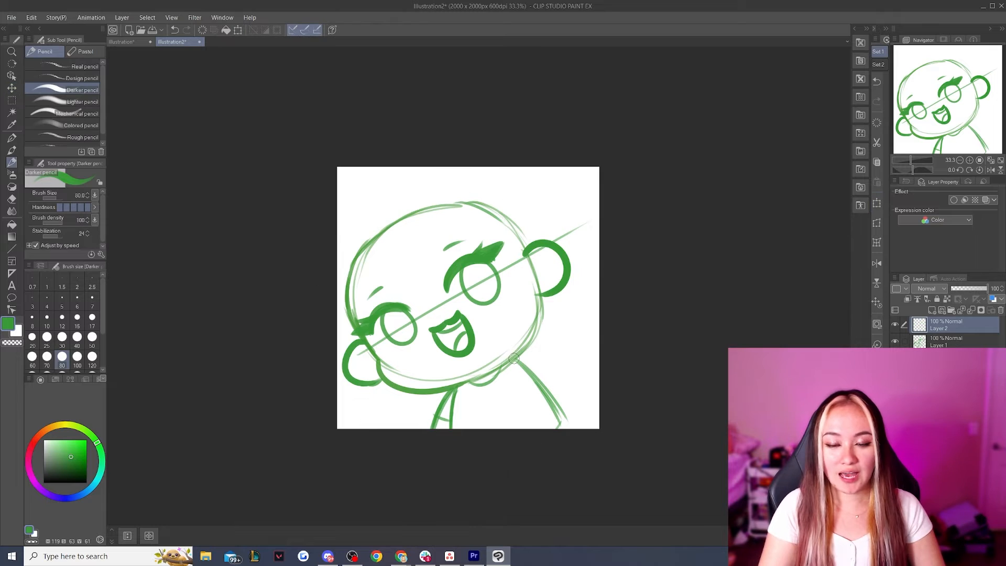
{"action": "left_click_drag", "start_coordinate": [515, 357], "coordinate": [530, 262]}
{"action": "key", "text": "ctrl+z"}
{"action": "left_click_drag", "start_coordinate": [516, 357], "coordinate": [530, 255]}
{"action": "key", "text": "ctrl+z"}
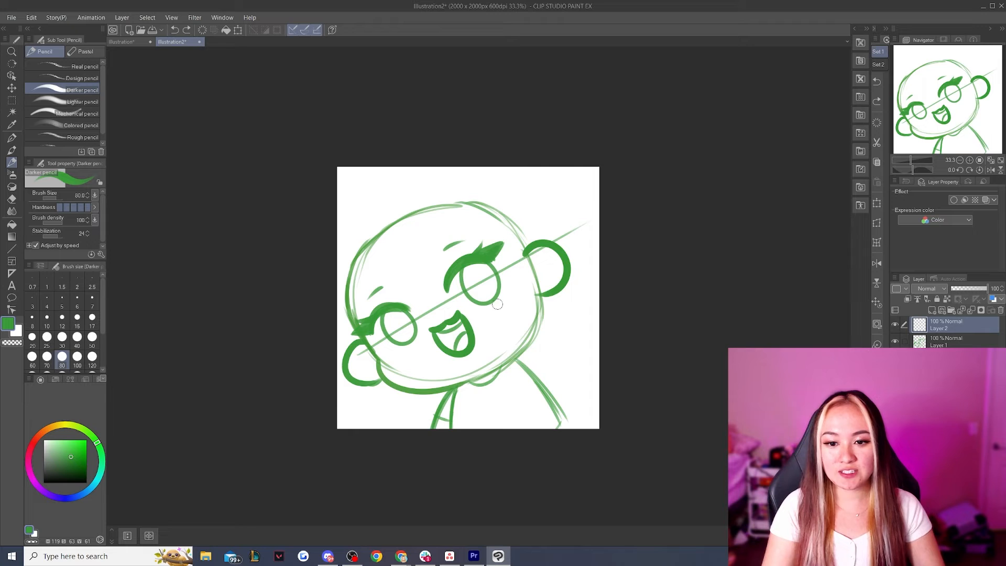
{"action": "left_click_drag", "start_coordinate": [515, 356], "coordinate": [530, 263]}
{"action": "key", "text": "ctrl+z"}
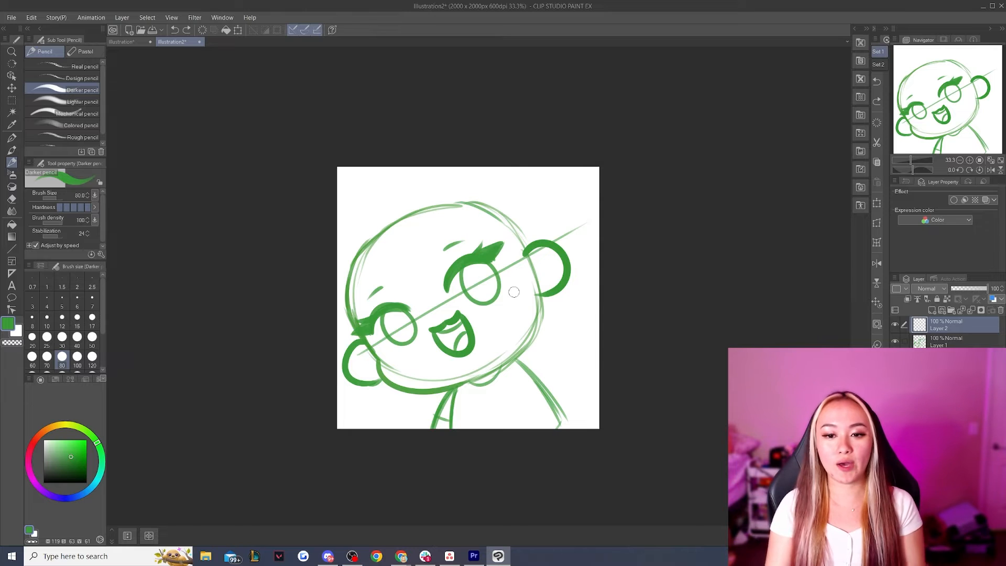
Draw a raised open hand over the ear at the canvas's right edge, then nudge the hand and head layers slightly inward with Move layer
{"action": "mouse_move", "coordinate": [523, 290]}
{"action": "left_mouse_down"}
{"action": "mouse_move", "coordinate": [512, 266]}
{"action": "mouse_move", "coordinate": [533, 271]}
{"action": "mouse_move", "coordinate": [523, 266]}
{"action": "mouse_move", "coordinate": [594, 254]}
{"action": "left_mouse_up"}
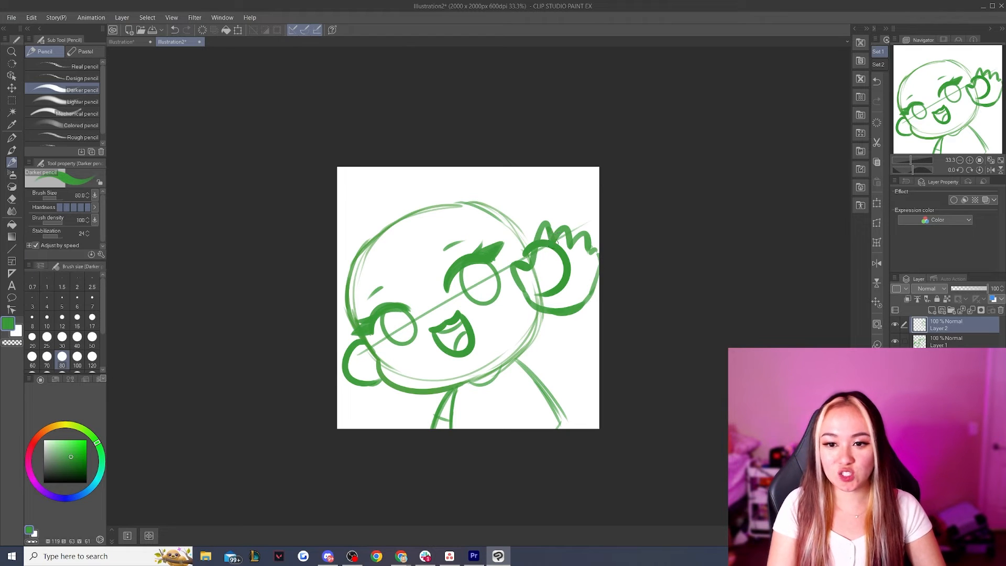
{"action": "left_click_drag", "start_coordinate": [588, 247], "coordinate": [586, 259]}
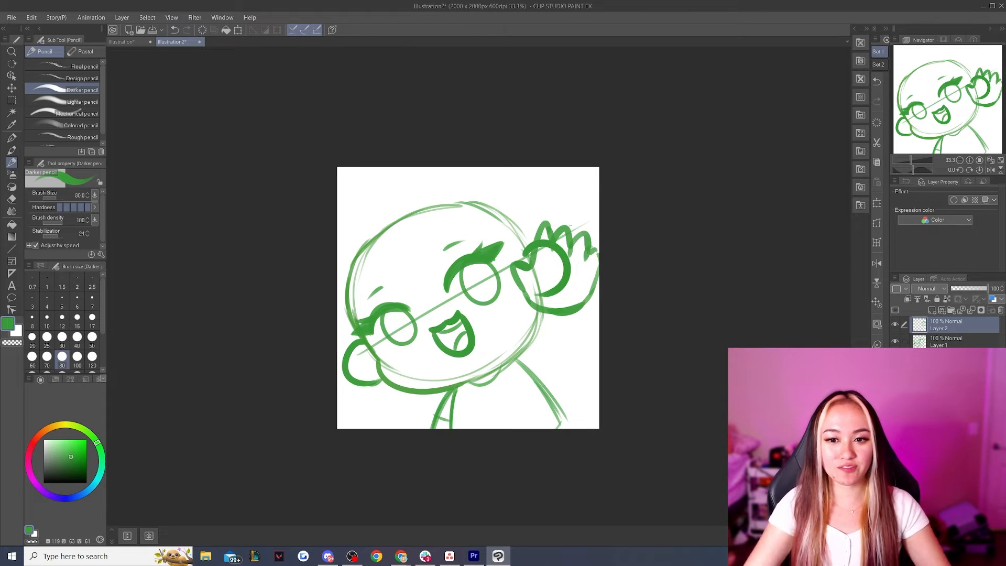
{"action": "left_click", "coordinate": [12, 88]}
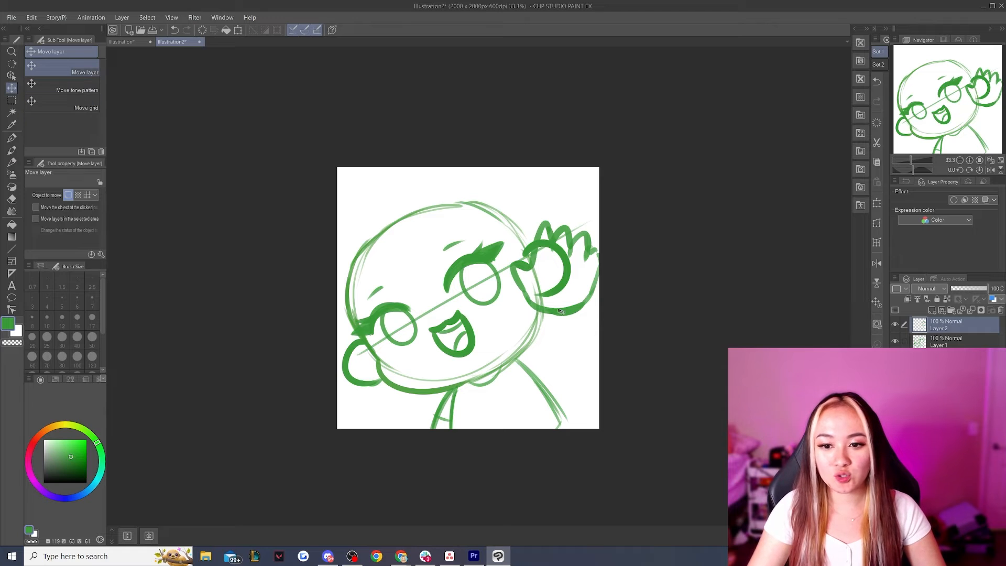
{"action": "left_click_drag", "start_coordinate": [563, 315], "coordinate": [554, 305]}
{"action": "left_click", "coordinate": [949, 343]}
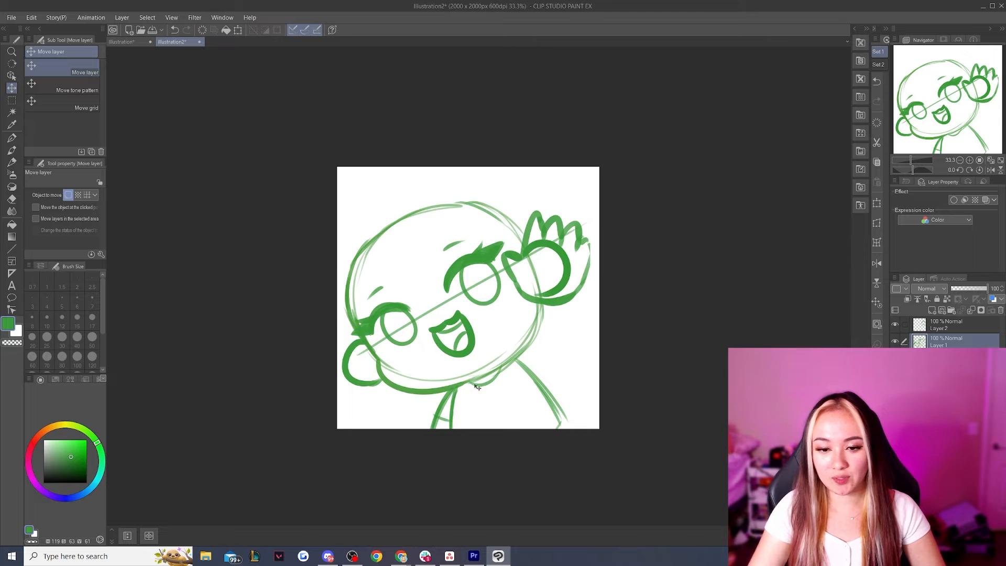
{"action": "left_click_drag", "start_coordinate": [483, 379], "coordinate": [479, 378]}
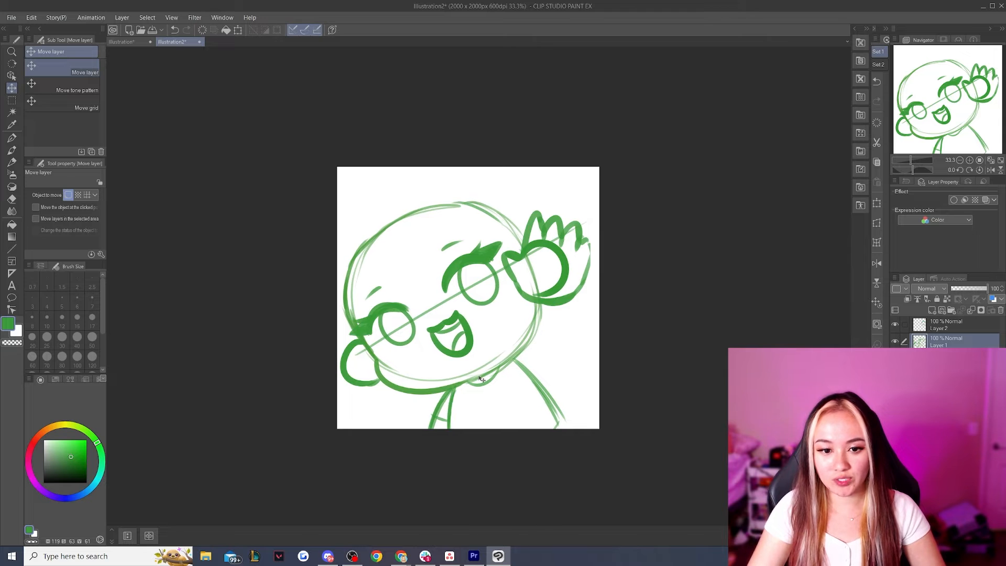
Enlarge the hand on Layer 2 slightly and reposition it so the thumb sits just clear of the eyelashes
{"action": "left_click", "coordinate": [937, 332]}
{"action": "key", "text": "ctrl+t"}
{"action": "left_click_drag", "start_coordinate": [606, 202], "coordinate": [608, 208]}
{"action": "left_click_drag", "start_coordinate": [504, 206], "coordinate": [501, 202]}
{"action": "left_click_drag", "start_coordinate": [550, 241], "coordinate": [555, 240]}
{"action": "left_click", "coordinate": [530, 322]}
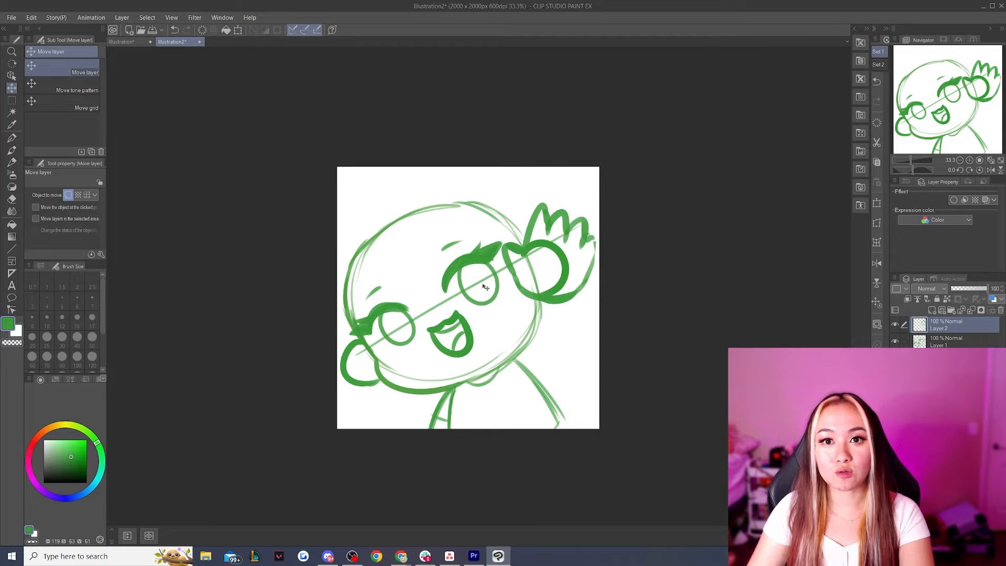
{"action": "scroll", "coordinate": [476, 288], "scroll_direction": "up", "scroll_amount": 3}
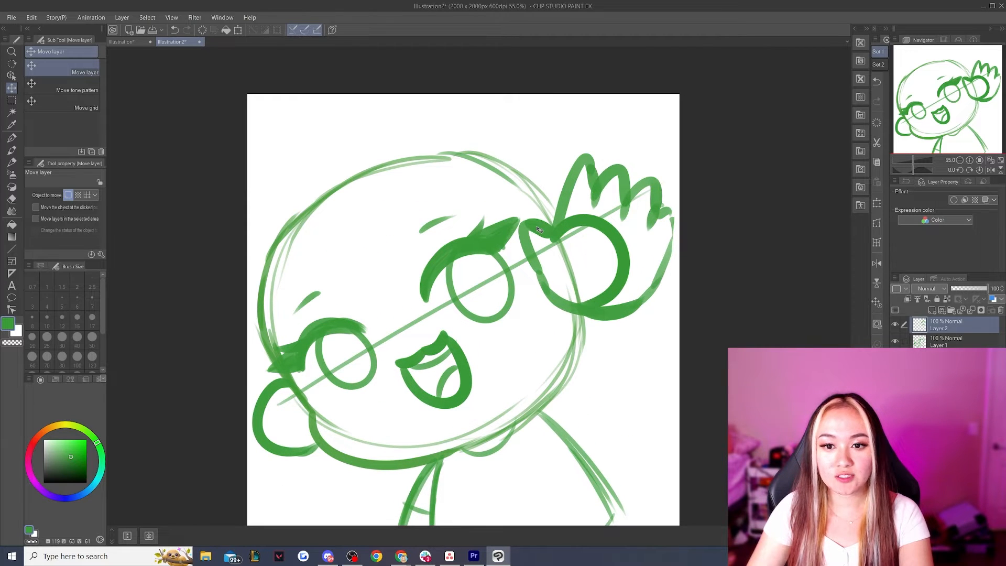
{"action": "left_click_drag", "start_coordinate": [537, 228], "coordinate": [528, 233]}
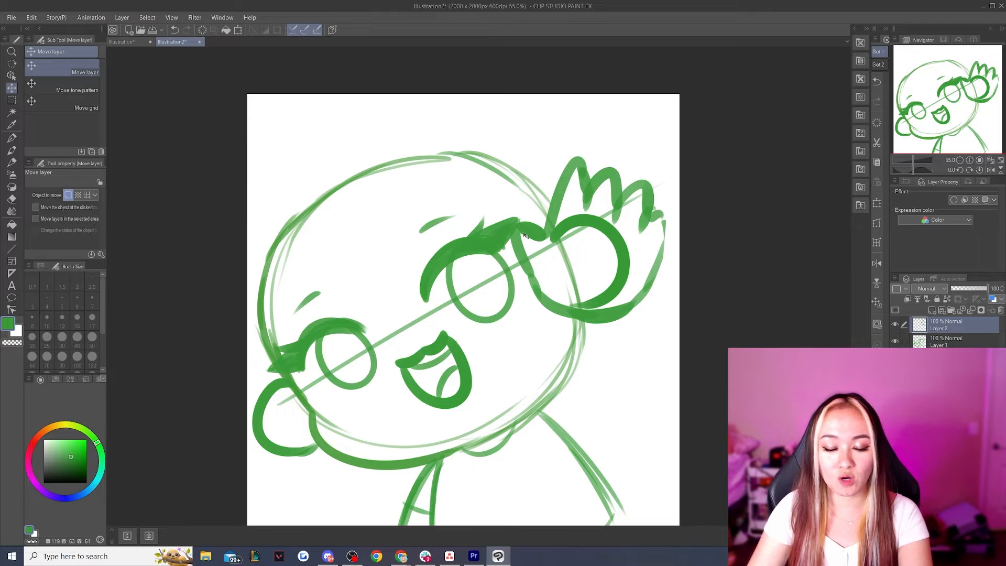
{"action": "left_click_drag", "start_coordinate": [530, 232], "coordinate": [536, 235]}
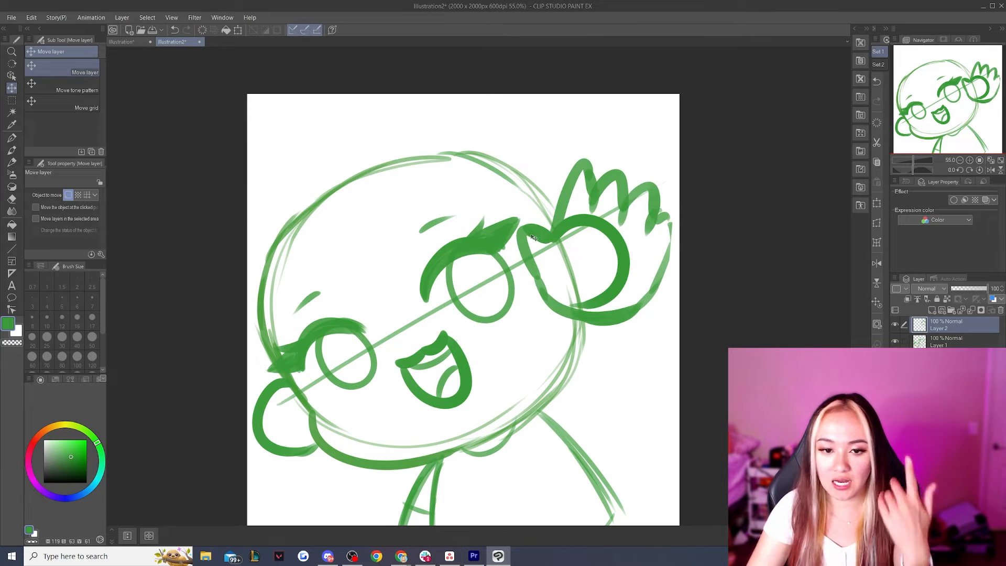
Rotate the head sketch on Layer 1 slightly counterclockwise and shift it a little away from the hand
{"action": "scroll", "coordinate": [533, 237], "scroll_direction": "down", "scroll_amount": 2}
{"action": "left_click", "coordinate": [934, 341]}
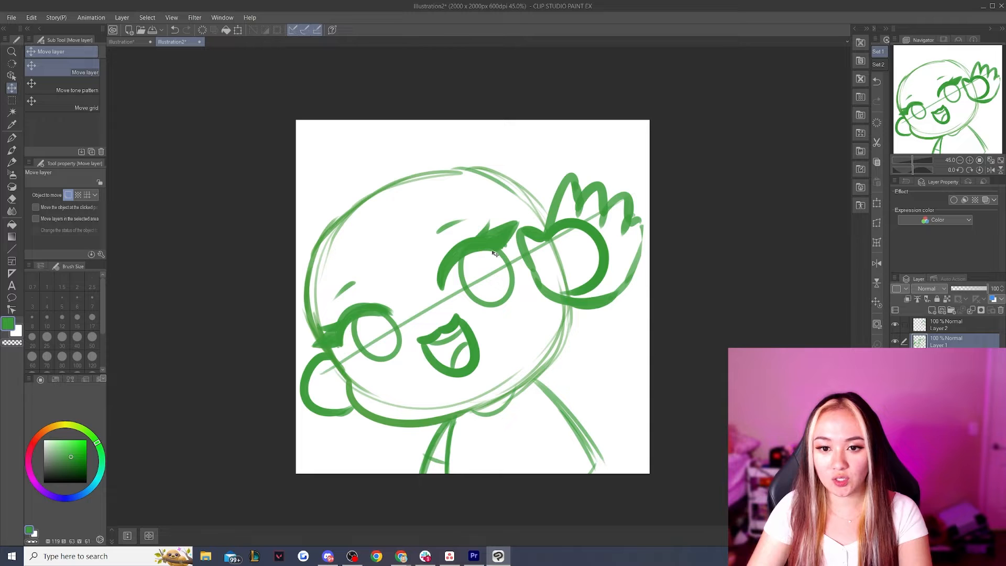
{"action": "key", "text": "ctrl+t"}
{"action": "mouse_move", "coordinate": [639, 157]}
{"action": "left_mouse_down"}
{"action": "mouse_move", "coordinate": [628, 153]}
{"action": "mouse_move", "coordinate": [627, 162]}
{"action": "left_mouse_up"}
{"action": "left_click_drag", "start_coordinate": [483, 231], "coordinate": [480, 233]}
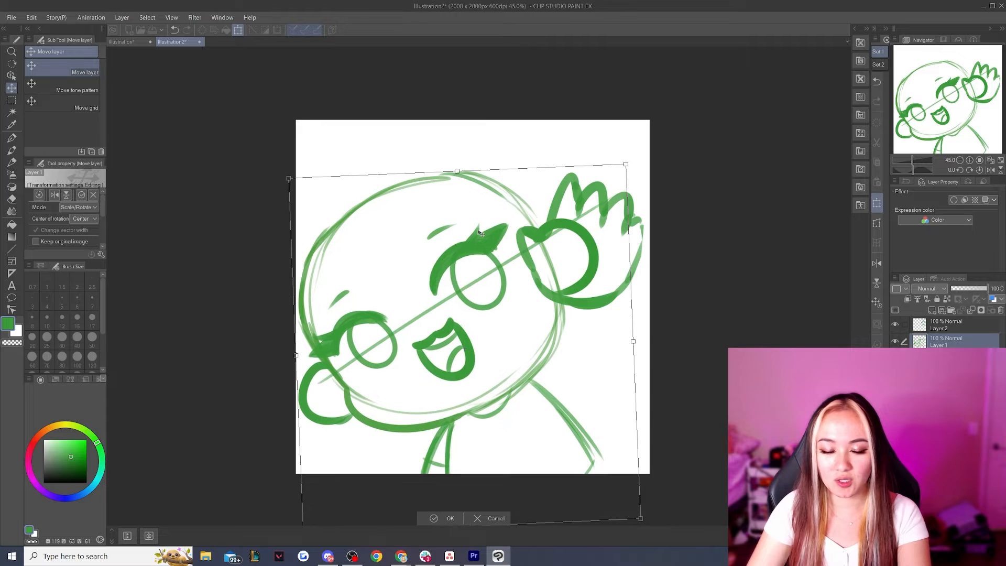
{"action": "left_click", "coordinate": [442, 518]}
{"action": "scroll", "coordinate": [510, 363], "scroll_direction": "down", "scroll_amount": 1}
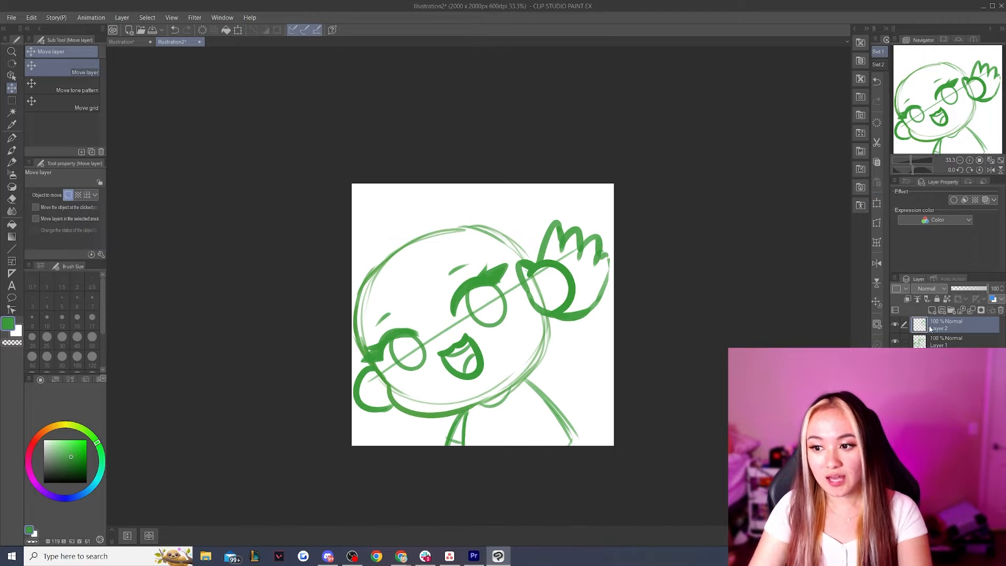
Draw both edges of the raised forearm on the hand layer with the Darker pencil, running from the hand down to the shoulder
{"action": "scroll", "coordinate": [543, 353], "scroll_direction": "up", "scroll_amount": 3}
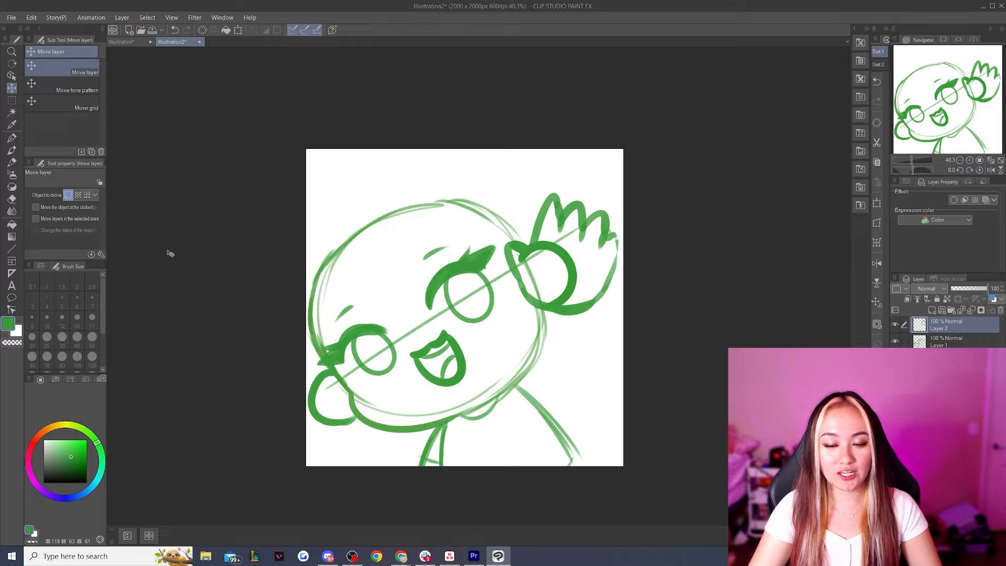
{"action": "left_click", "coordinate": [11, 163]}
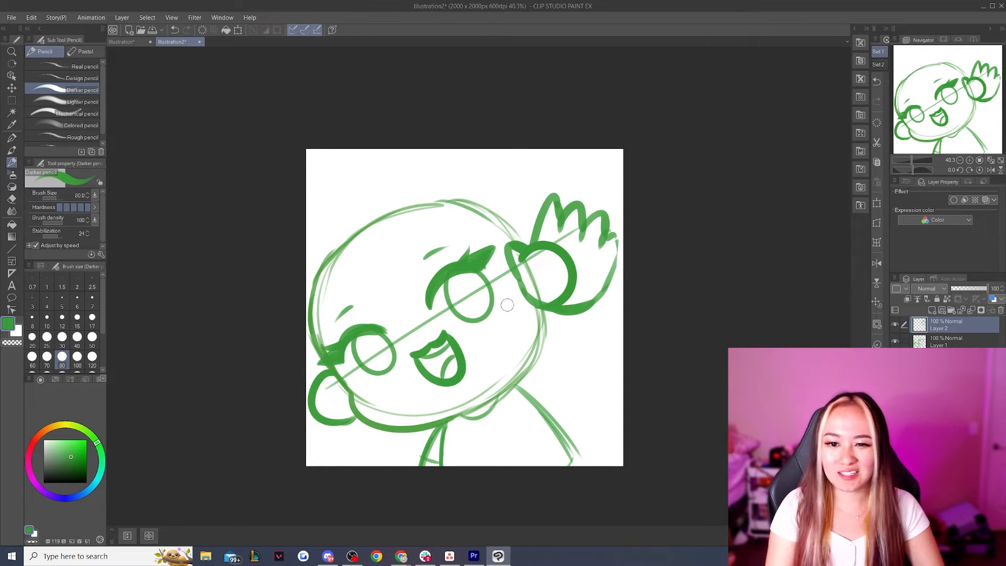
{"action": "mouse_move", "coordinate": [518, 381]}
{"action": "left_mouse_down"}
{"action": "mouse_move", "coordinate": [522, 283]}
{"action": "mouse_move", "coordinate": [518, 381]}
{"action": "left_mouse_up"}
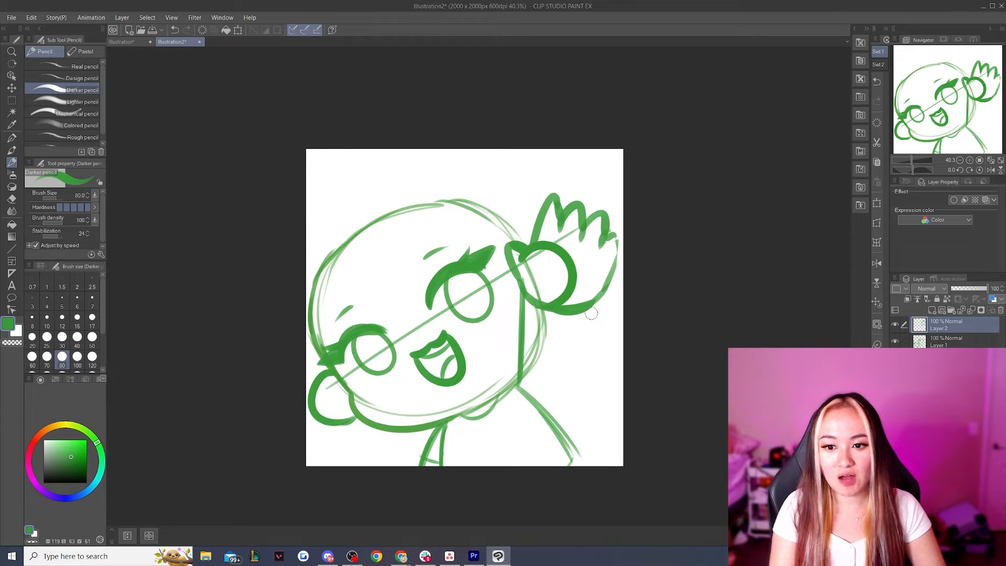
{"action": "left_click_drag", "start_coordinate": [593, 305], "coordinate": [570, 348]}
{"action": "key", "text": "ctrl+z"}
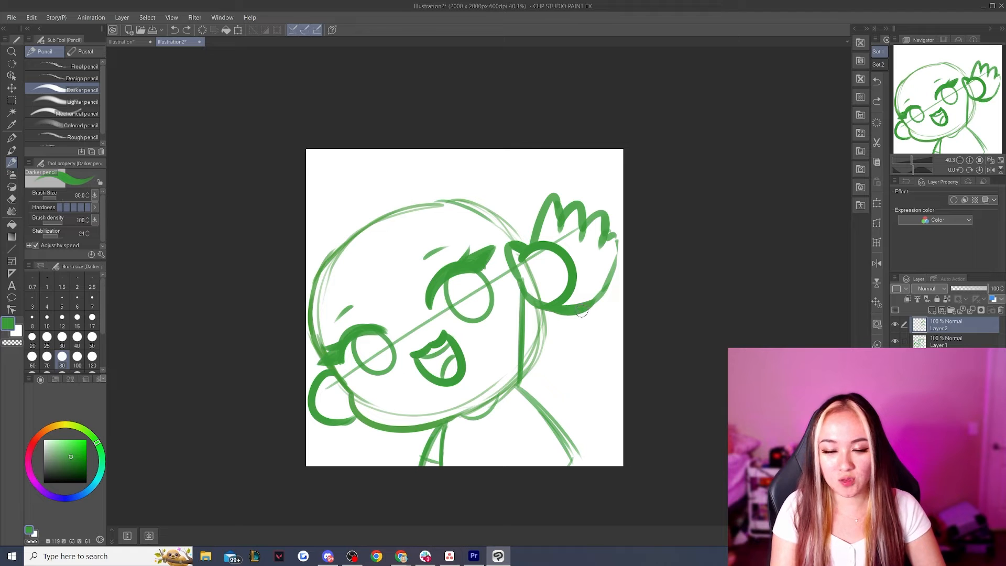
{"action": "left_click_drag", "start_coordinate": [582, 313], "coordinate": [567, 435]}
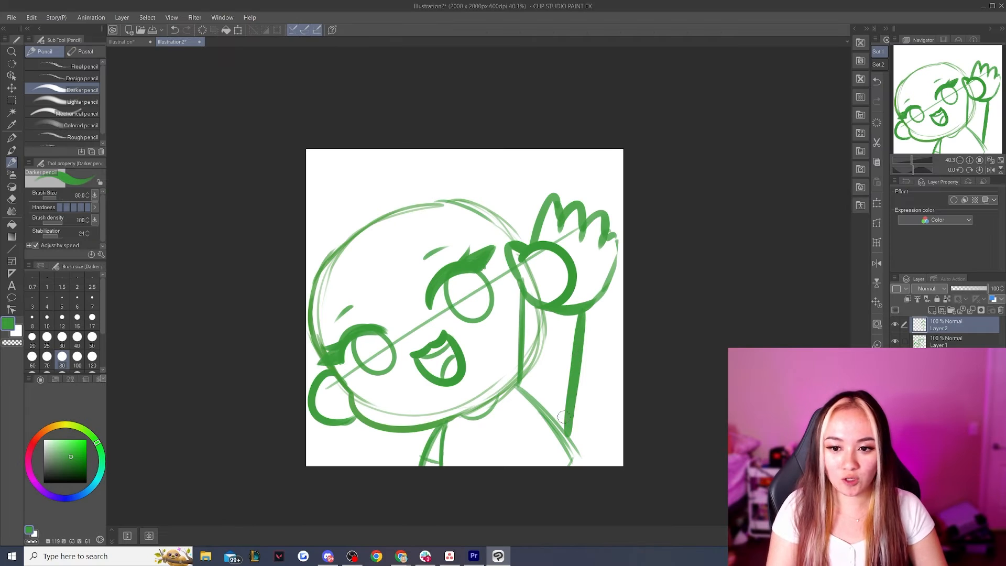
{"action": "key", "text": "ctrl+z"}
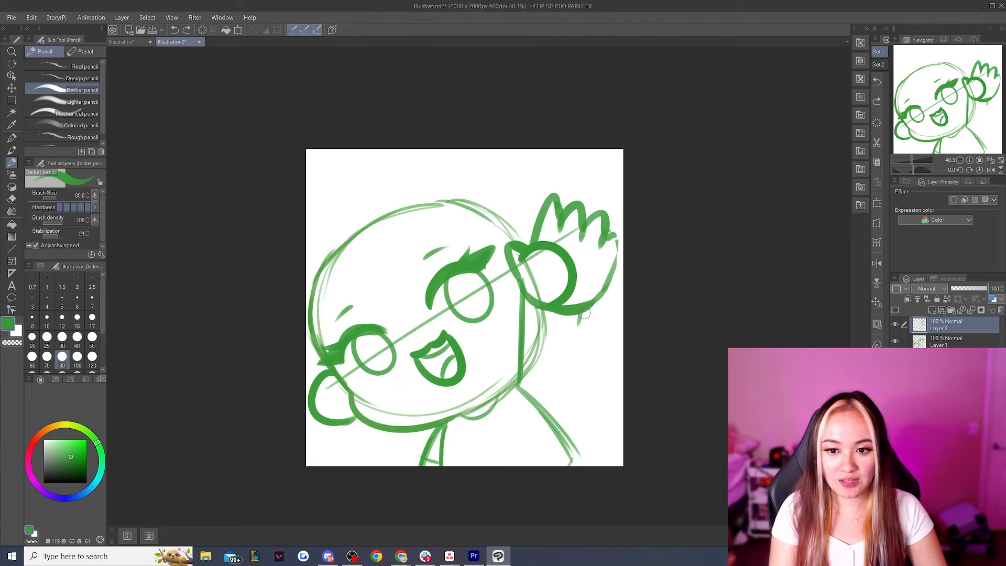
{"action": "mouse_move", "coordinate": [584, 312]}
{"action": "left_mouse_down"}
{"action": "mouse_move", "coordinate": [548, 401]}
{"action": "mouse_move", "coordinate": [565, 368]}
{"action": "mouse_move", "coordinate": [554, 415]}
{"action": "mouse_move", "coordinate": [546, 406]}
{"action": "mouse_move", "coordinate": [584, 471]}
{"action": "left_mouse_up"}
Draw the sleeve opening across the raised arm and add its outer edge with the brush size set to 60
{"action": "mouse_move", "coordinate": [521, 373]}
{"action": "left_mouse_down"}
{"action": "mouse_move", "coordinate": [561, 356]}
{"action": "mouse_move", "coordinate": [535, 370]}
{"action": "mouse_move", "coordinate": [519, 360]}
{"action": "mouse_move", "coordinate": [567, 359]}
{"action": "mouse_move", "coordinate": [540, 373]}
{"action": "mouse_move", "coordinate": [569, 361]}
{"action": "mouse_move", "coordinate": [561, 372]}
{"action": "mouse_move", "coordinate": [516, 359]}
{"action": "mouse_move", "coordinate": [528, 370]}
{"action": "mouse_move", "coordinate": [560, 368]}
{"action": "mouse_move", "coordinate": [538, 402]}
{"action": "mouse_move", "coordinate": [553, 403]}
{"action": "mouse_move", "coordinate": [561, 375]}
{"action": "mouse_move", "coordinate": [559, 411]}
{"action": "left_mouse_up"}
{"action": "left_click_drag", "start_coordinate": [565, 372], "coordinate": [559, 412]}
{"action": "key", "text": "ctrl+z"}
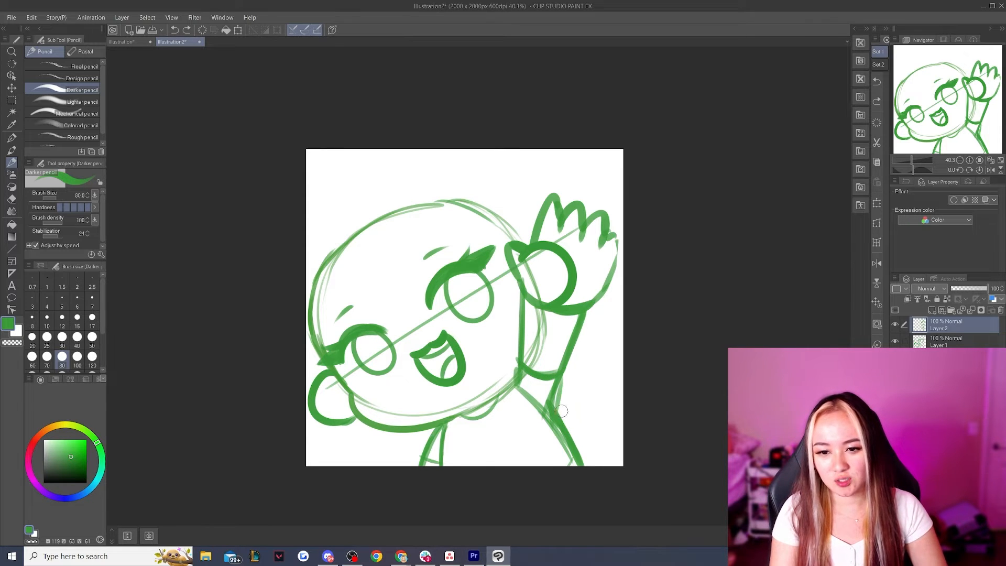
{"action": "left_click", "coordinate": [33, 358]}
{"action": "left_click_drag", "start_coordinate": [562, 371], "coordinate": [558, 413]}
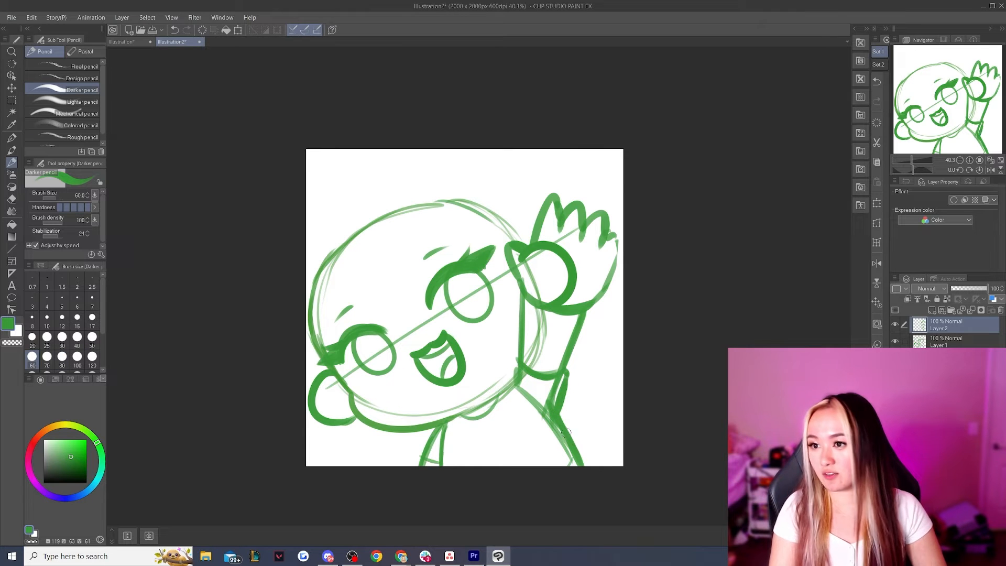
Draw a necklace with a filled round pendant hanging at the neck below the chin
{"action": "mouse_move", "coordinate": [463, 417]}
{"action": "left_mouse_down"}
{"action": "mouse_move", "coordinate": [479, 433]}
{"action": "mouse_move", "coordinate": [500, 399]}
{"action": "left_mouse_up"}
{"action": "key", "text": "ctrl+z"}
{"action": "key", "text": "ctrl+z"}
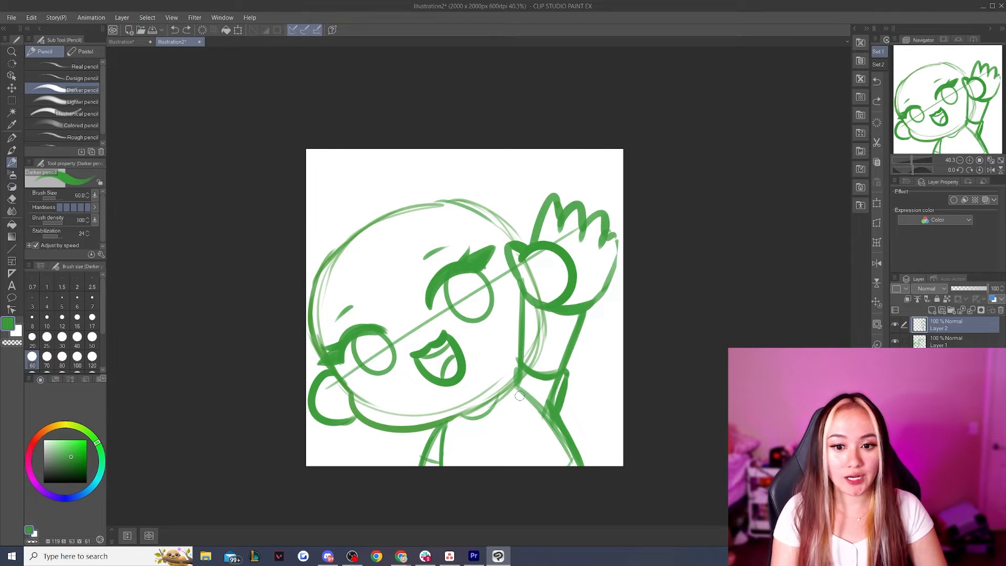
{"action": "left_click_drag", "start_coordinate": [458, 418], "coordinate": [495, 439]}
{"action": "key", "text": "ctrl+z"}
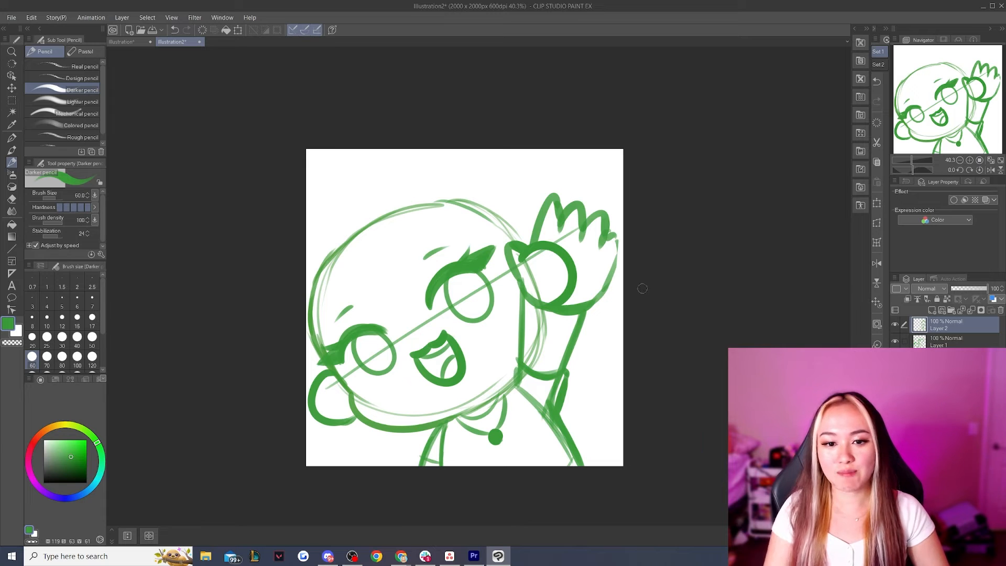
Create a new layer for the hair and switch the drawing color from green to dark blue
{"action": "mouse_move", "coordinate": [359, 215]}
{"action": "left_mouse_down"}
{"action": "mouse_move", "coordinate": [373, 247]}
{"action": "mouse_move", "coordinate": [368, 233]}
{"action": "left_mouse_up"}
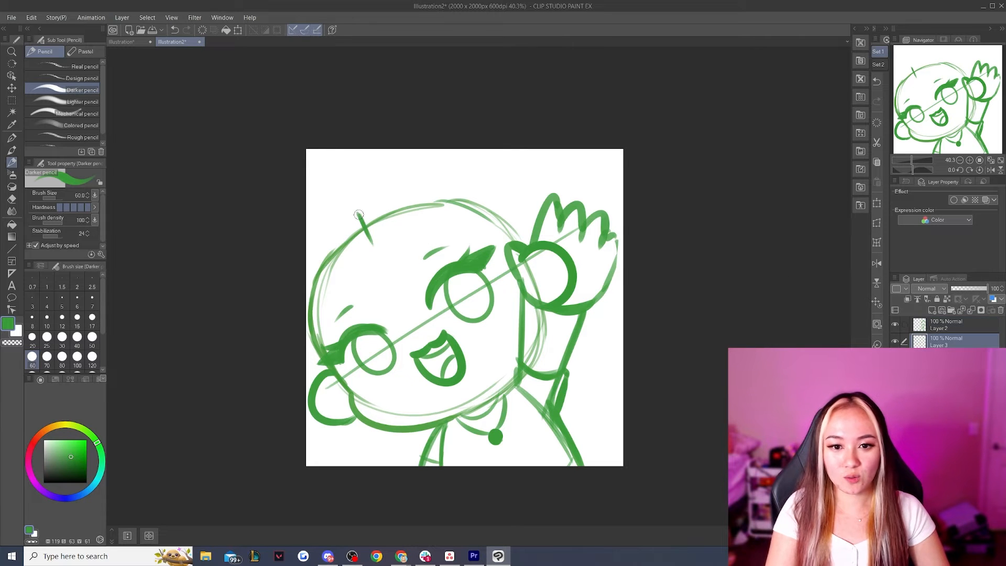
{"action": "key", "text": "ctrl+z"}
{"action": "key", "text": "ctrl+z"}
{"action": "key", "text": "ctrl+z"}
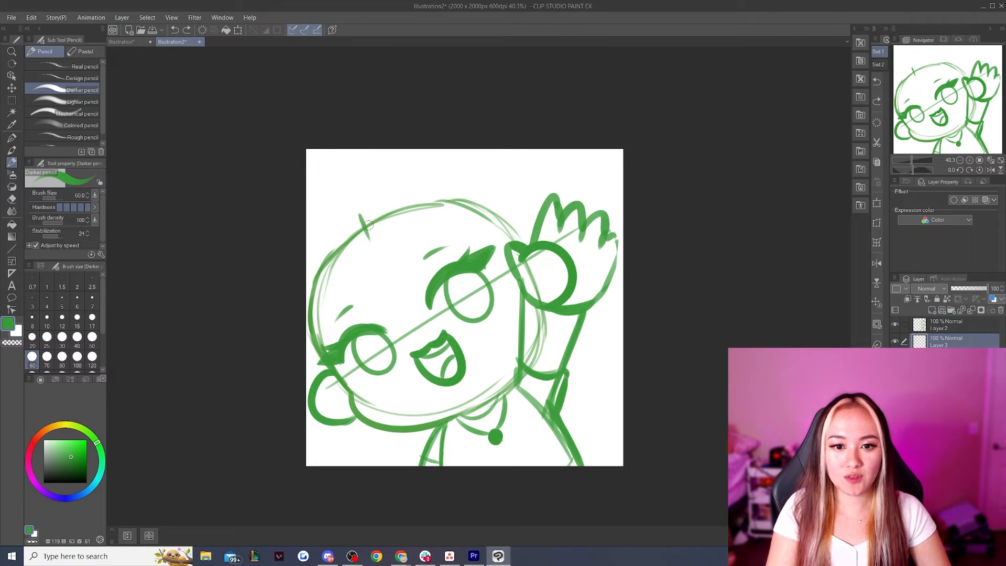
{"action": "left_click", "coordinate": [69, 497]}
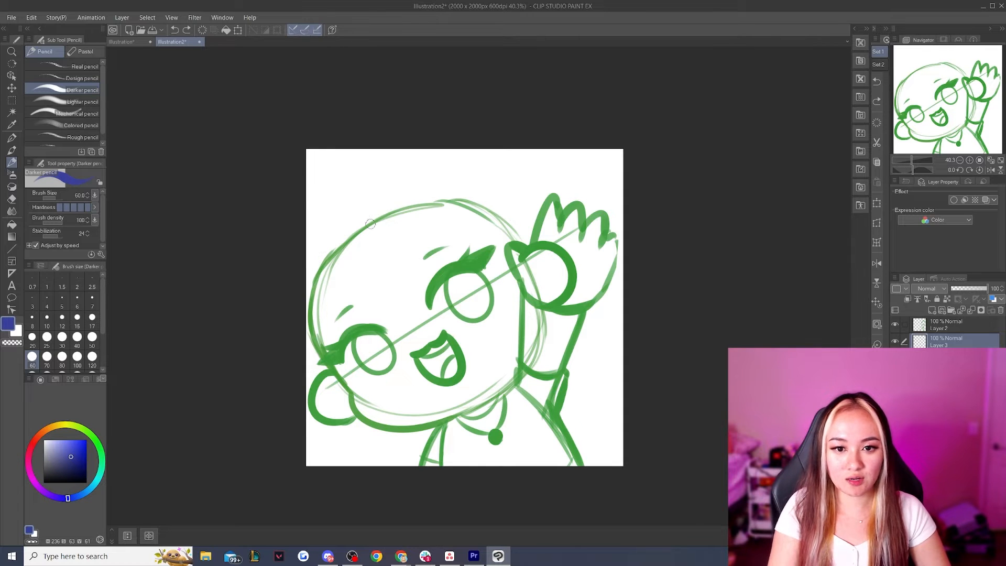
{"action": "mouse_move", "coordinate": [369, 225]}
{"action": "left_mouse_down"}
{"action": "mouse_move", "coordinate": [418, 205]}
{"action": "mouse_move", "coordinate": [490, 212]}
{"action": "left_mouse_up"}
{"action": "mouse_move", "coordinate": [376, 220]}
{"action": "left_mouse_down"}
{"action": "mouse_move", "coordinate": [341, 242]}
{"action": "mouse_move", "coordinate": [309, 329]}
{"action": "mouse_move", "coordinate": [326, 373]}
{"action": "left_mouse_up"}
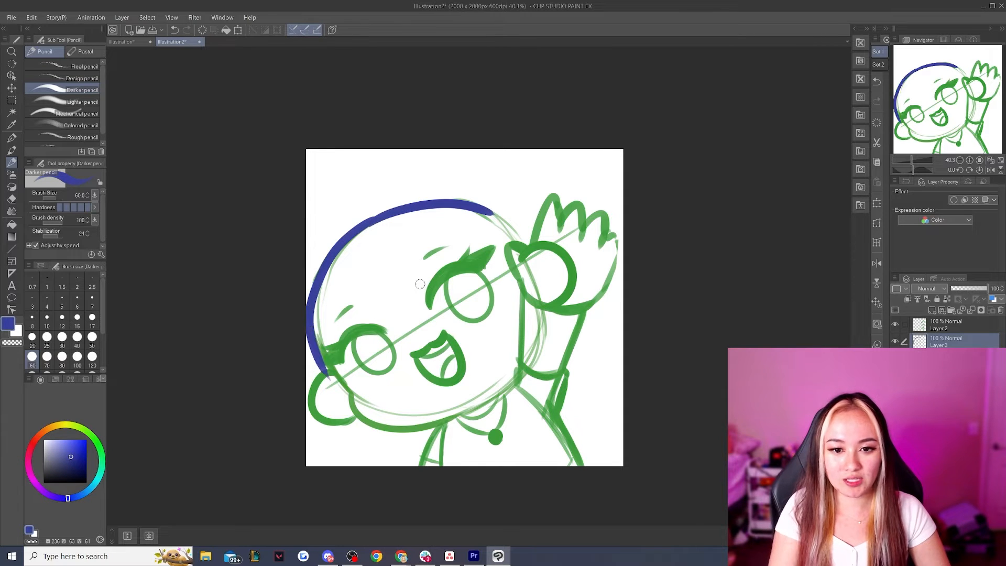
{"action": "mouse_move", "coordinate": [366, 251]}
{"action": "left_mouse_down"}
{"action": "mouse_move", "coordinate": [484, 244]}
{"action": "mouse_move", "coordinate": [521, 283]}
{"action": "left_mouse_up"}
{"action": "left_click_drag", "start_coordinate": [371, 253], "coordinate": [348, 450]}
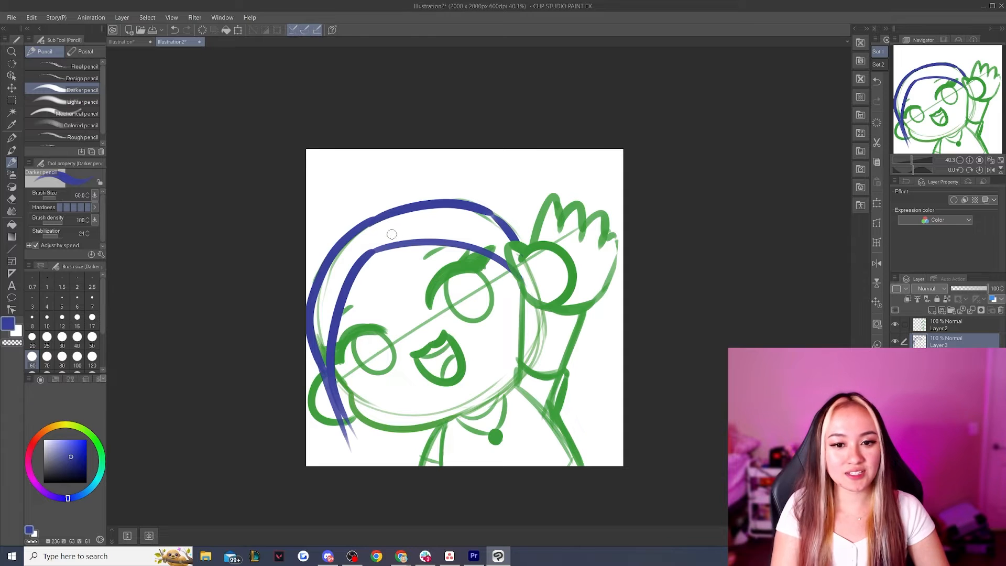
{"action": "key", "text": "ctrl+z"}
{"action": "key", "text": "ctrl+z"}
{"action": "key", "text": "ctrl+z"}
{"action": "key", "text": "ctrl+z"}
{"action": "key", "text": "ctrl+z"}
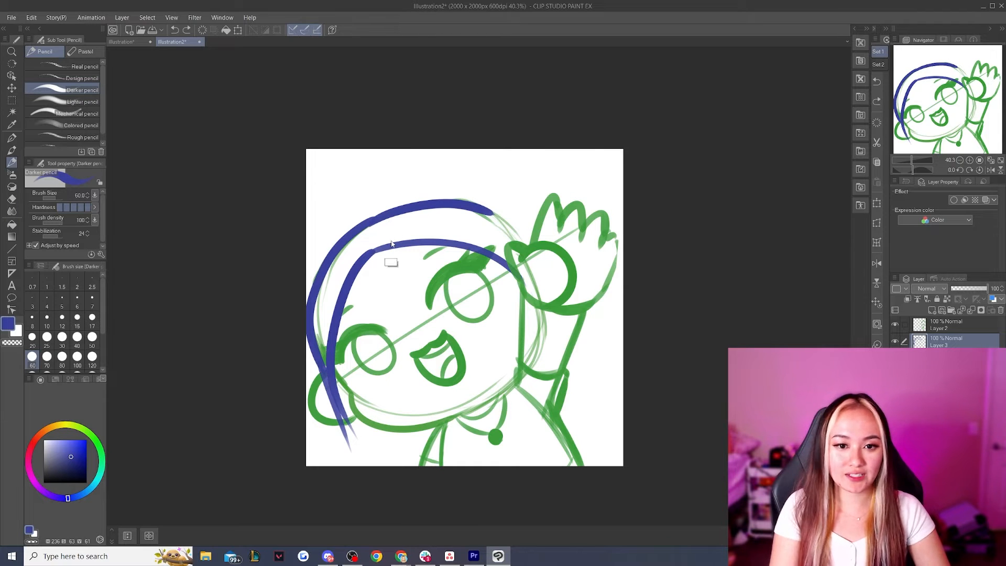
{"action": "key", "text": "ctrl+z"}
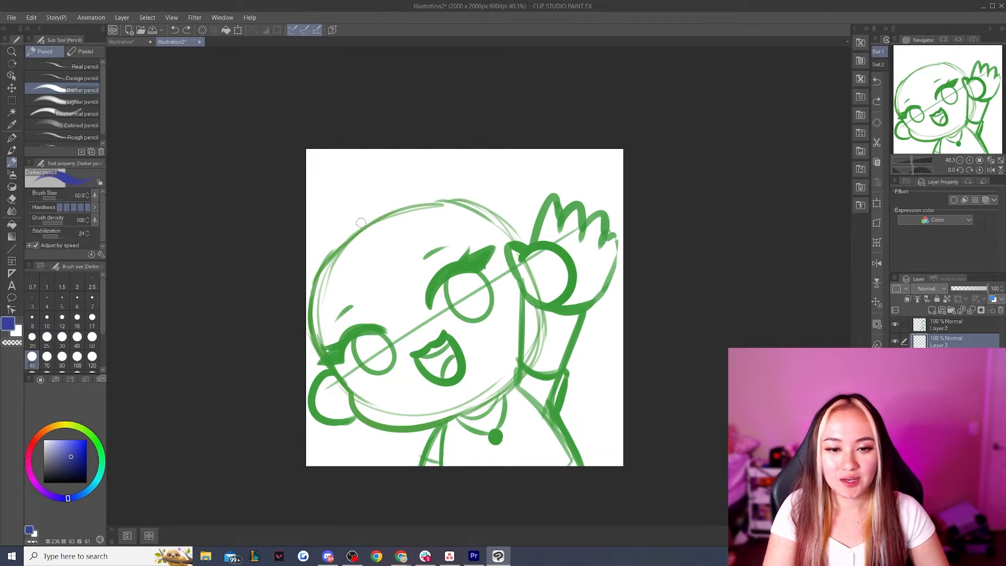
Draw a blue hair part at the top of the head and the inner hairline curving down both sides of the face
{"action": "mouse_move", "coordinate": [360, 204]}
{"action": "left_mouse_down"}
{"action": "mouse_move", "coordinate": [435, 187]}
{"action": "mouse_move", "coordinate": [438, 202]}
{"action": "left_mouse_up"}
{"action": "key", "text": "ctrl+z"}
{"action": "key", "text": "ctrl+z"}
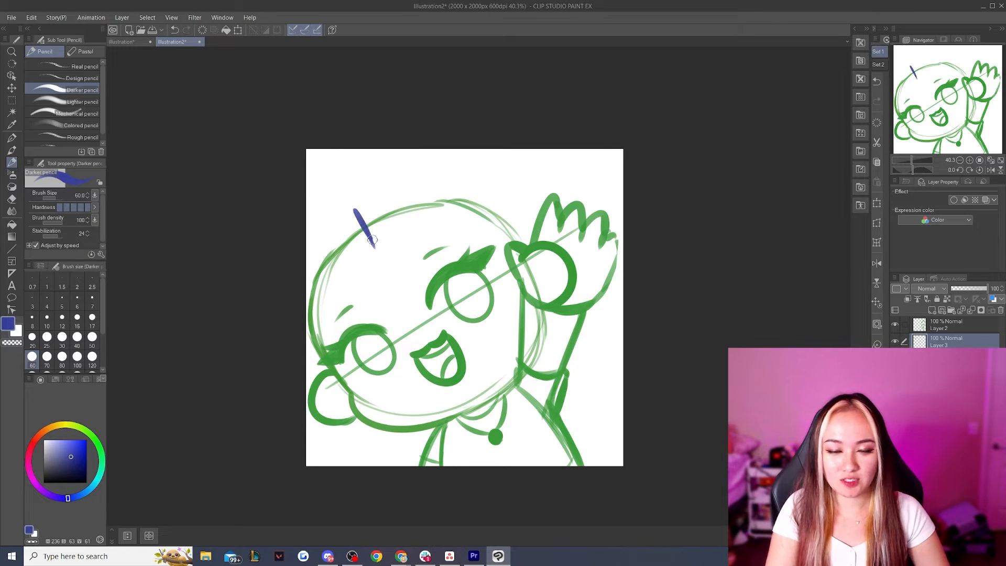
{"action": "mouse_move", "coordinate": [375, 247]}
{"action": "left_mouse_down"}
{"action": "mouse_move", "coordinate": [313, 323]}
{"action": "mouse_move", "coordinate": [323, 351]}
{"action": "left_mouse_up"}
{"action": "mouse_move", "coordinate": [375, 248]}
{"action": "left_mouse_down"}
{"action": "mouse_move", "coordinate": [417, 219]}
{"action": "mouse_move", "coordinate": [506, 265]}
{"action": "left_mouse_up"}
{"action": "key", "text": "ctrl+z"}
{"action": "mouse_move", "coordinate": [375, 246]}
{"action": "left_mouse_down"}
{"action": "mouse_move", "coordinate": [484, 232]}
{"action": "mouse_move", "coordinate": [512, 284]}
{"action": "mouse_move", "coordinate": [516, 346]}
{"action": "left_mouse_up"}
{"action": "left_click_drag", "start_coordinate": [318, 330], "coordinate": [366, 446]}
{"action": "key", "text": "ctrl+z"}
{"action": "mouse_move", "coordinate": [318, 296]}
{"action": "left_mouse_down"}
{"action": "mouse_move", "coordinate": [342, 388]}
{"action": "mouse_move", "coordinate": [381, 464]}
{"action": "left_mouse_up"}
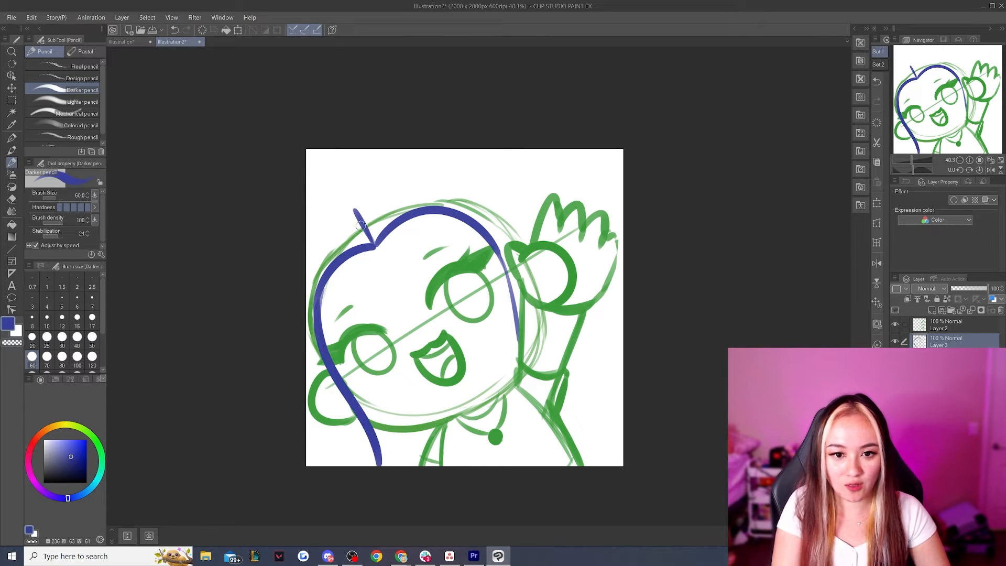
Draw the outer hair contours from the part over the head, with long strands running down off the canvas on both sides
{"action": "left_click_drag", "start_coordinate": [360, 225], "coordinate": [303, 312]}
{"action": "key", "text": "ctrl+z"}
{"action": "left_click_drag", "start_coordinate": [365, 219], "coordinate": [305, 275]}
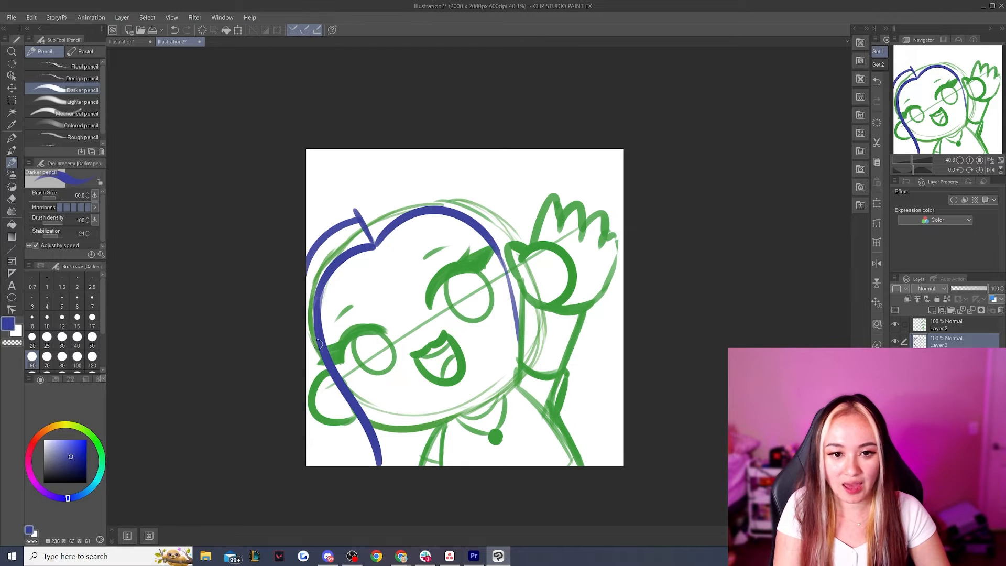
{"action": "left_click_drag", "start_coordinate": [306, 358], "coordinate": [347, 466]}
{"action": "mouse_move", "coordinate": [372, 212]}
{"action": "left_mouse_down"}
{"action": "mouse_move", "coordinate": [489, 192]}
{"action": "mouse_move", "coordinate": [502, 205]}
{"action": "left_mouse_up"}
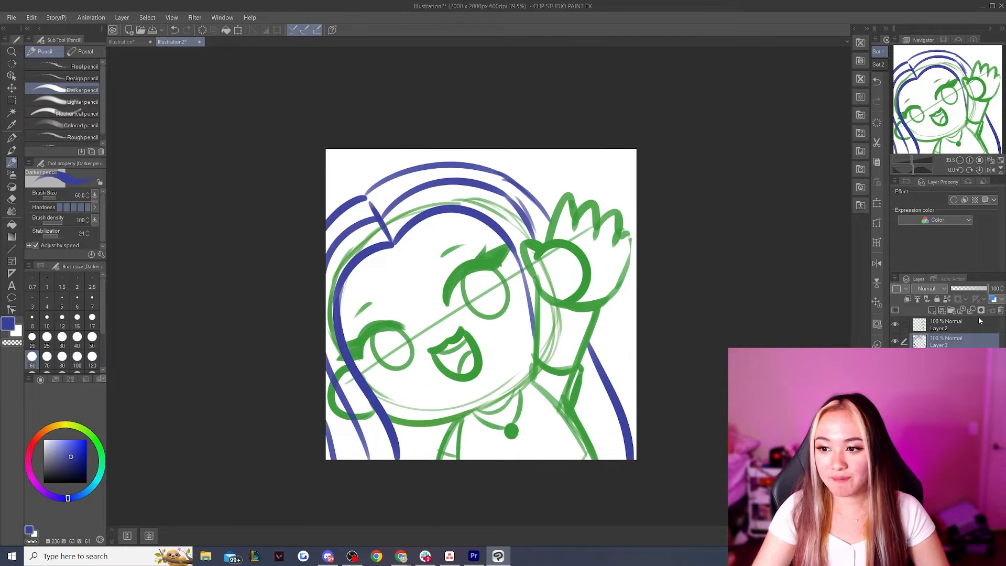
Merge the hair layer into the head sketch layer, then scale the merged sketch down slightly and reposition it within the canvas
{"action": "left_click", "coordinate": [971, 310]}
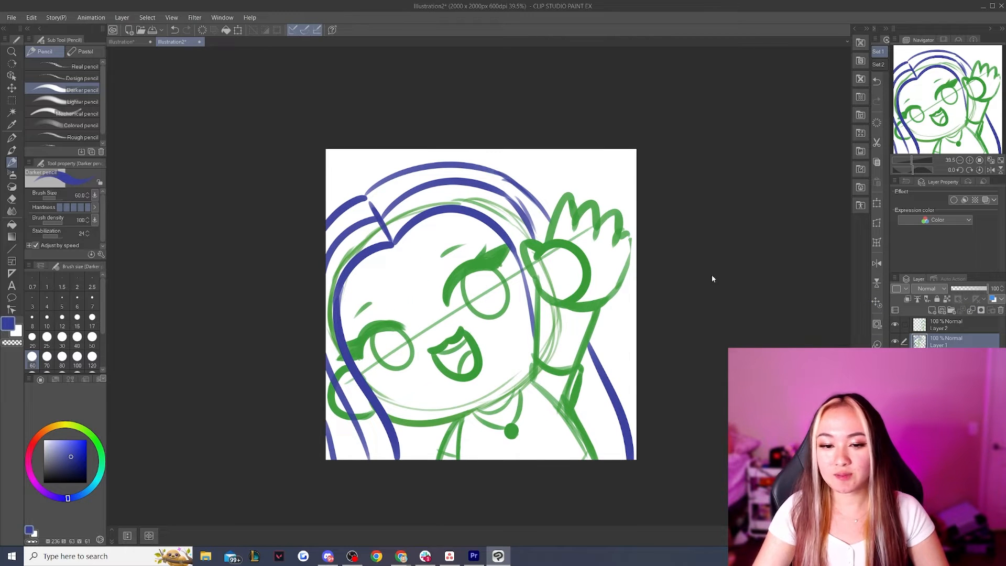
{"action": "left_click", "coordinate": [12, 88]}
{"action": "key", "text": "ctrl+t"}
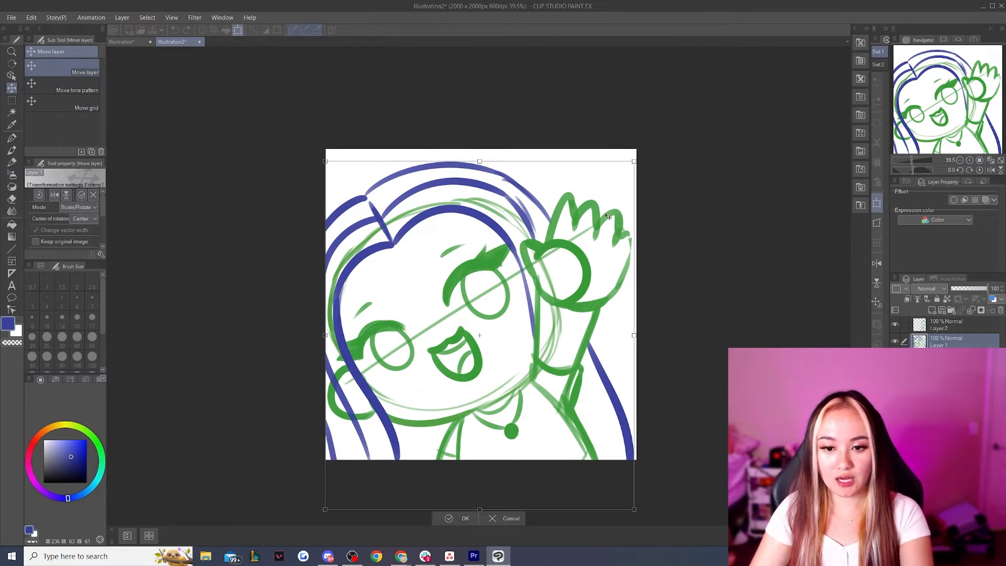
{"action": "left_click_drag", "start_coordinate": [624, 170], "coordinate": [619, 182]}
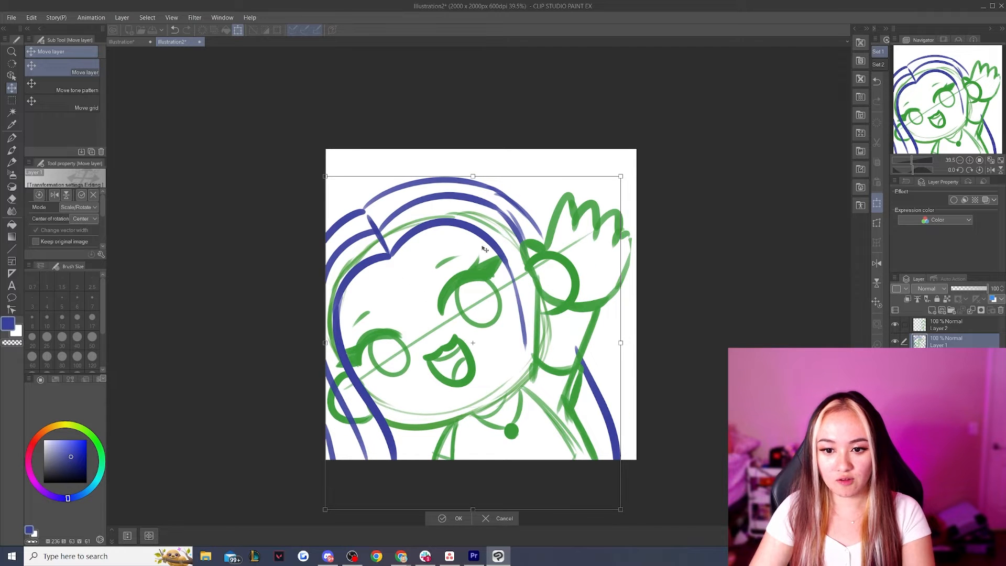
{"action": "left_click_drag", "start_coordinate": [492, 245], "coordinate": [497, 245]}
{"action": "key", "text": "p"}
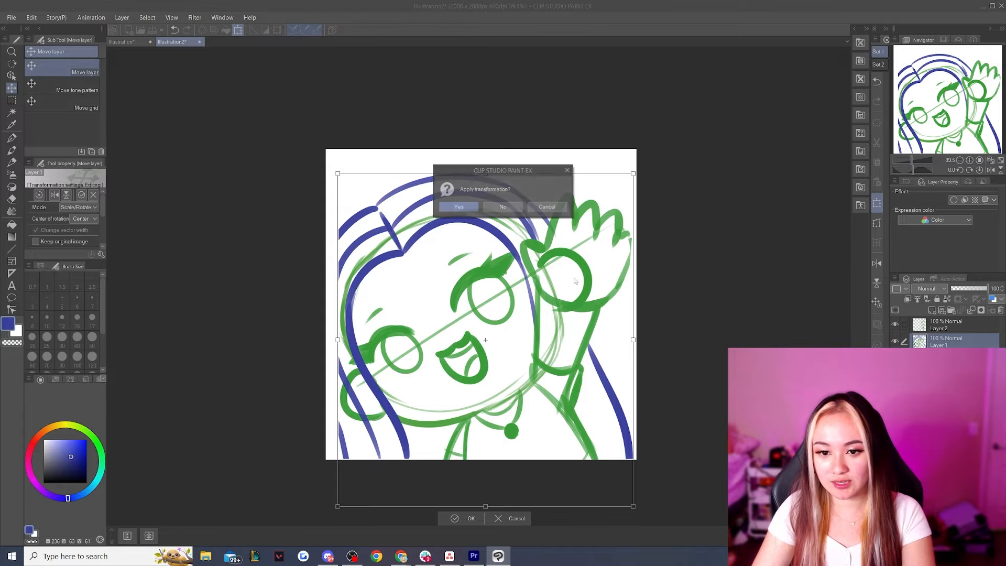
{"action": "key", "text": "Return"}
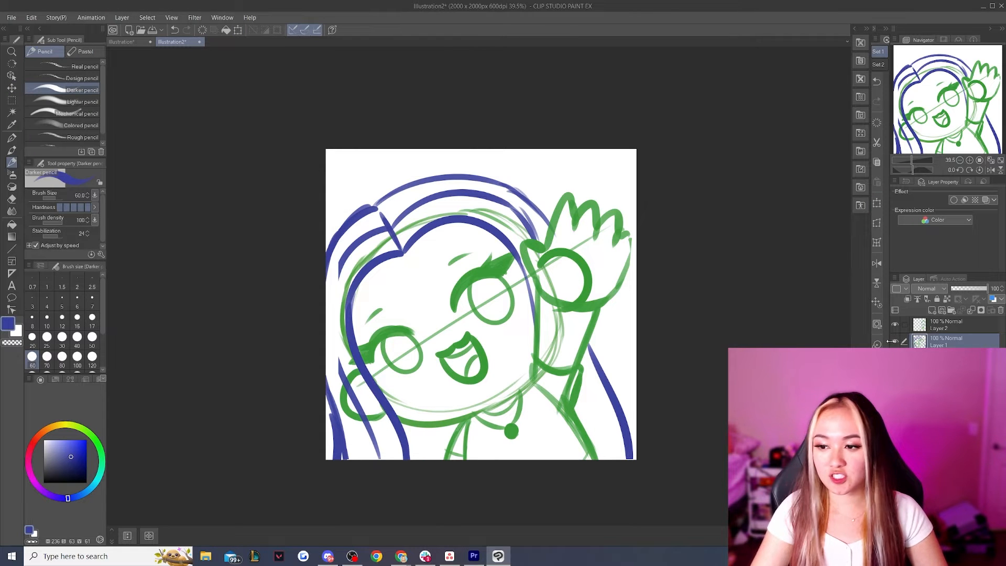
Select Layer 2 and enlarge the raised arm and body sketch slightly to fit beside the head
{"action": "left_click", "coordinate": [963, 327]}
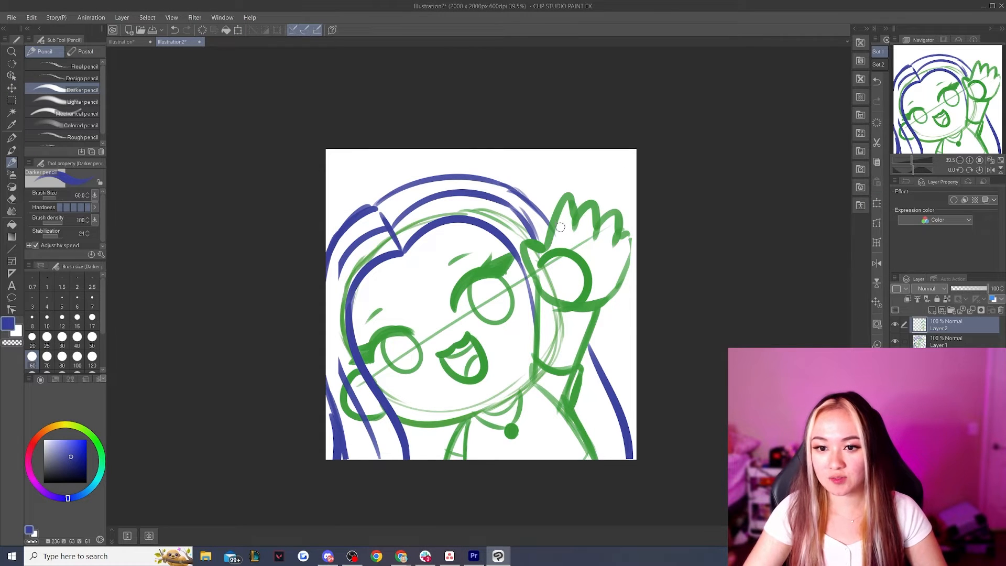
{"action": "left_click", "coordinate": [12, 87]}
{"action": "key", "text": "ctrl+t"}
{"action": "mouse_move", "coordinate": [637, 188]}
{"action": "left_mouse_down"}
{"action": "mouse_move", "coordinate": [651, 180]}
{"action": "mouse_move", "coordinate": [643, 185]}
{"action": "left_mouse_up"}
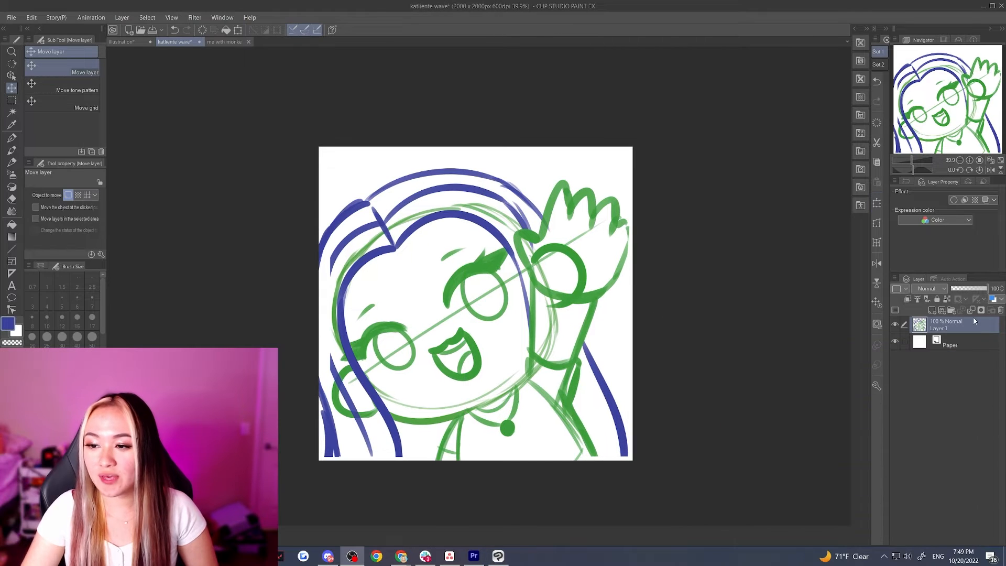
Lower the sketch layer's opacity to 32%, add a new layer above it and choose the G-pen for inking
{"action": "left_click", "coordinate": [965, 287]}
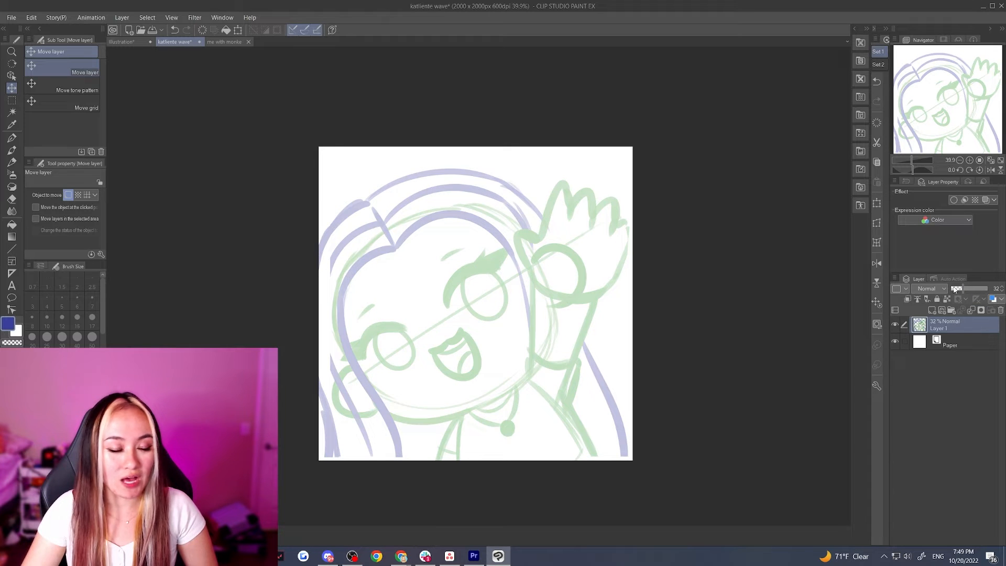
{"action": "scroll", "coordinate": [647, 291], "scroll_direction": "down", "scroll_amount": 1}
{"action": "scroll", "coordinate": [478, 292], "scroll_direction": "up", "scroll_amount": 3}
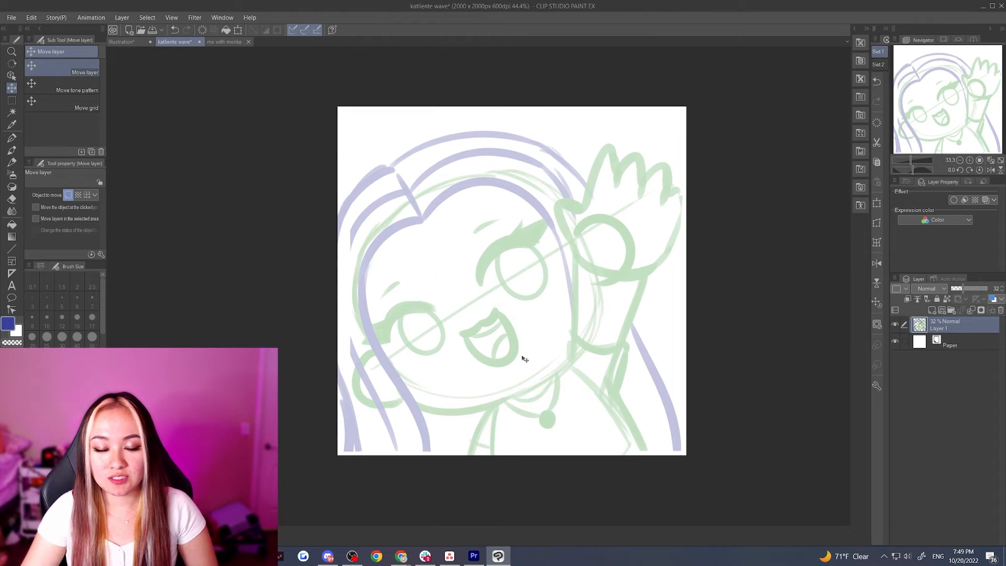
{"action": "scroll", "coordinate": [464, 276], "scroll_direction": "up", "scroll_amount": 1}
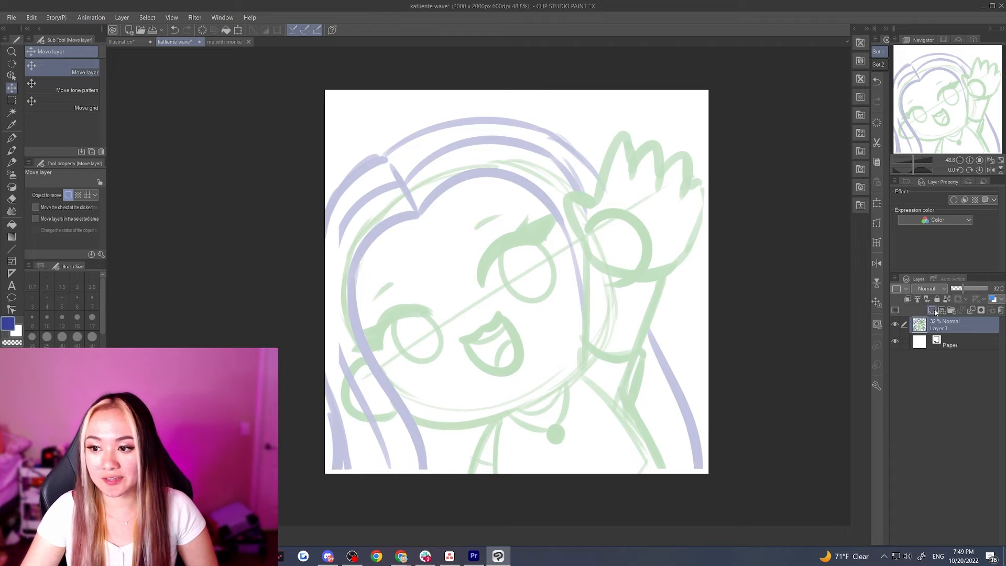
{"action": "left_click", "coordinate": [934, 311]}
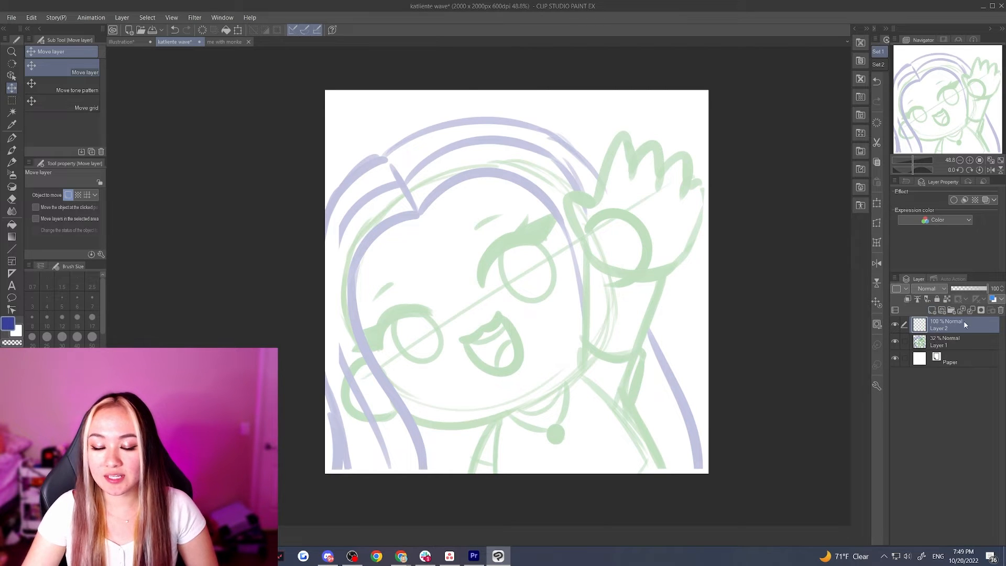
{"action": "left_click", "coordinate": [13, 139]}
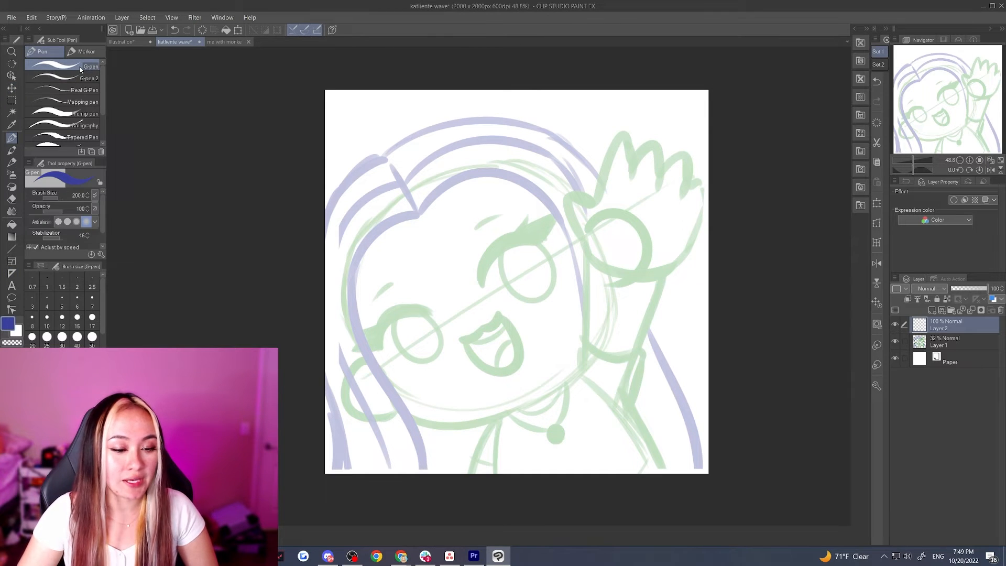
Sample the dark outline color from the "me with monke" illustration and return to the waving sketch
{"action": "left_click", "coordinate": [226, 46]}
{"action": "scroll", "coordinate": [385, 263], "scroll_direction": "up", "scroll_amount": 5}
{"action": "scroll", "coordinate": [385, 262], "scroll_direction": "down", "scroll_amount": 6}
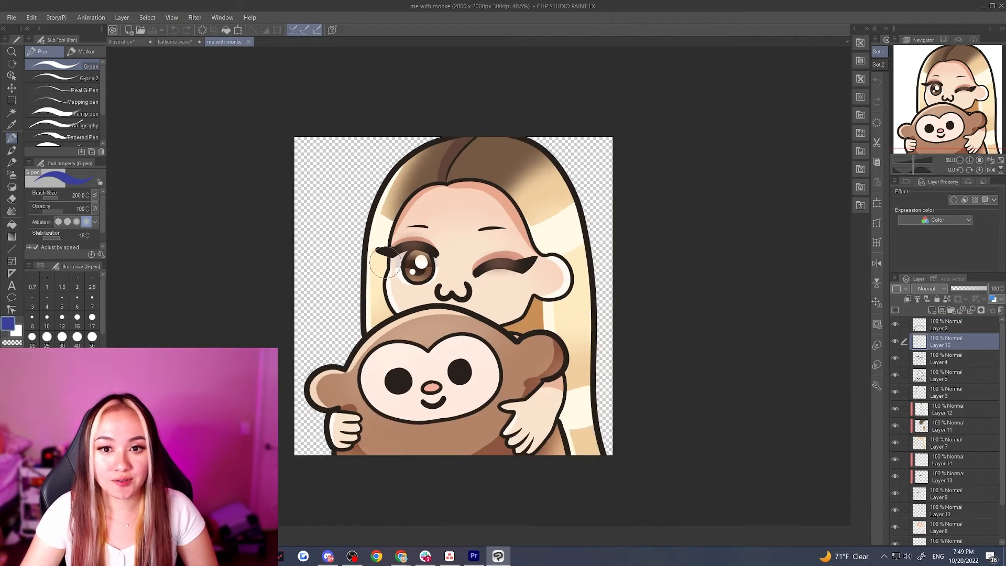
{"action": "scroll", "coordinate": [507, 217], "scroll_direction": "up", "scroll_amount": 2}
{"action": "key", "text": "i"}
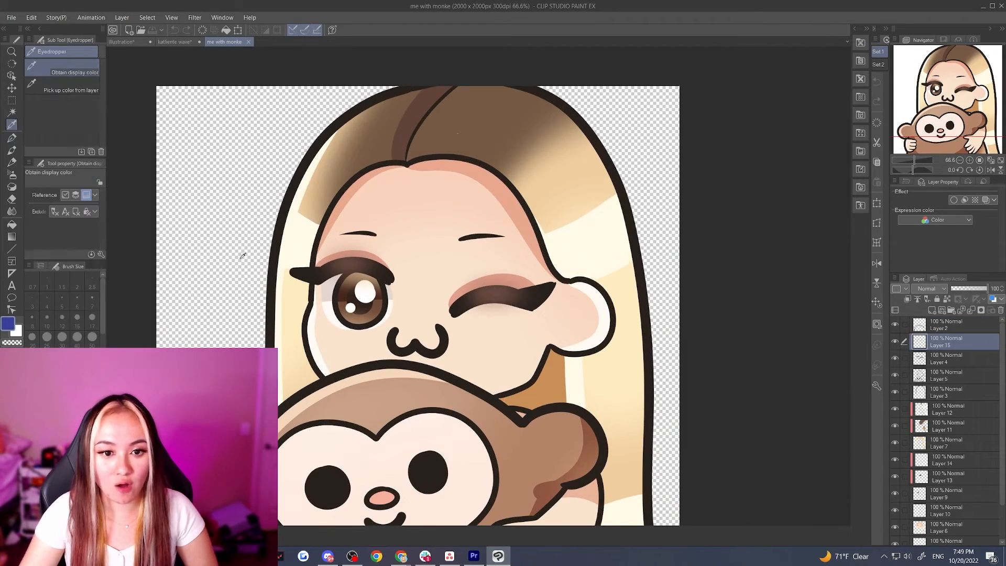
{"action": "scroll", "coordinate": [331, 263], "scroll_direction": "down", "scroll_amount": 3}
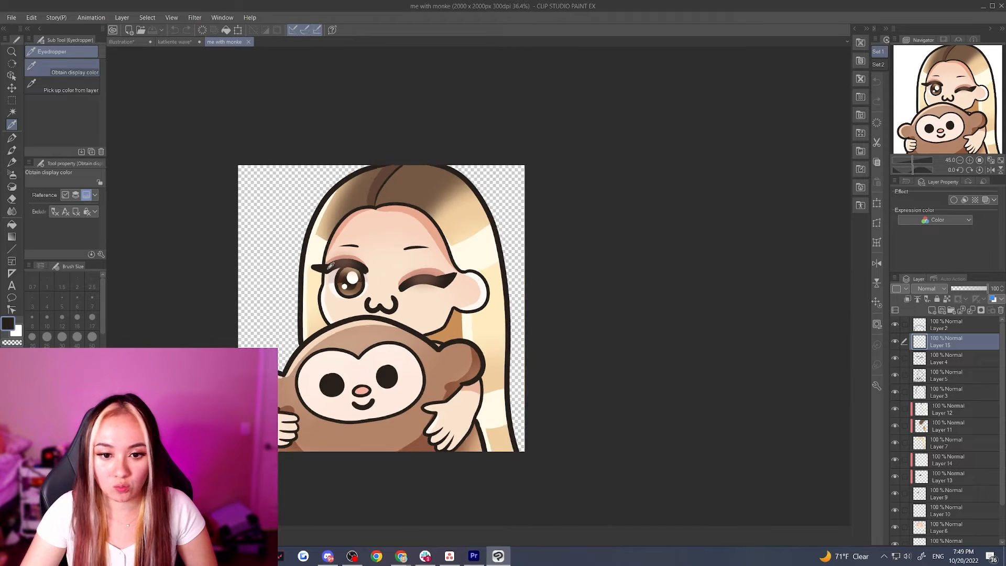
{"action": "scroll", "coordinate": [252, 314], "scroll_direction": "up", "scroll_amount": 2}
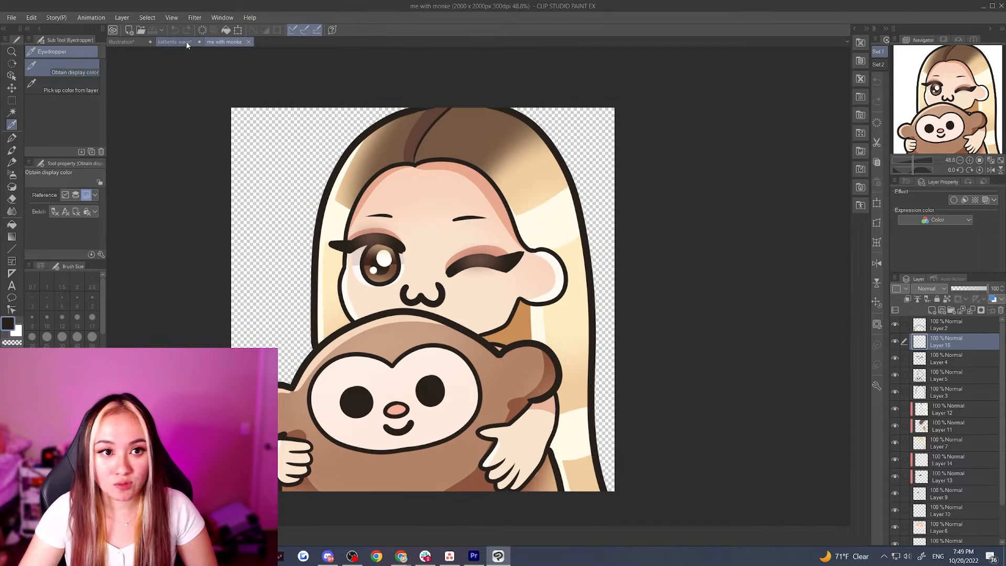
{"action": "left_click", "coordinate": [175, 42]}
{"action": "scroll", "coordinate": [176, 223], "scroll_direction": "down", "scroll_amount": 2}
{"action": "scroll", "coordinate": [176, 223], "scroll_direction": "up", "scroll_amount": 2}
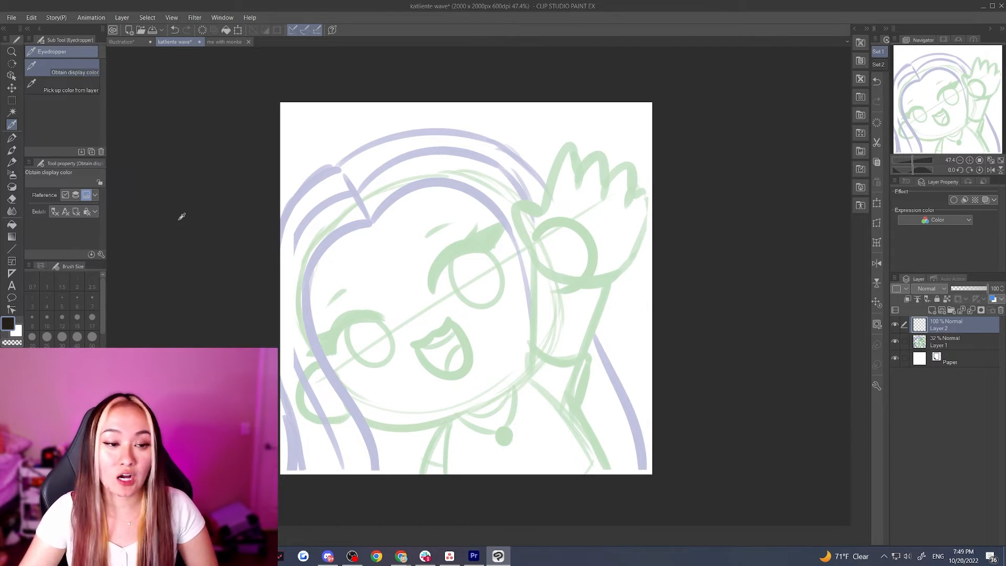
Ink the outer hair contour from the part over the crown with the G-pen at brush size 40
{"action": "left_click", "coordinate": [11, 138]}
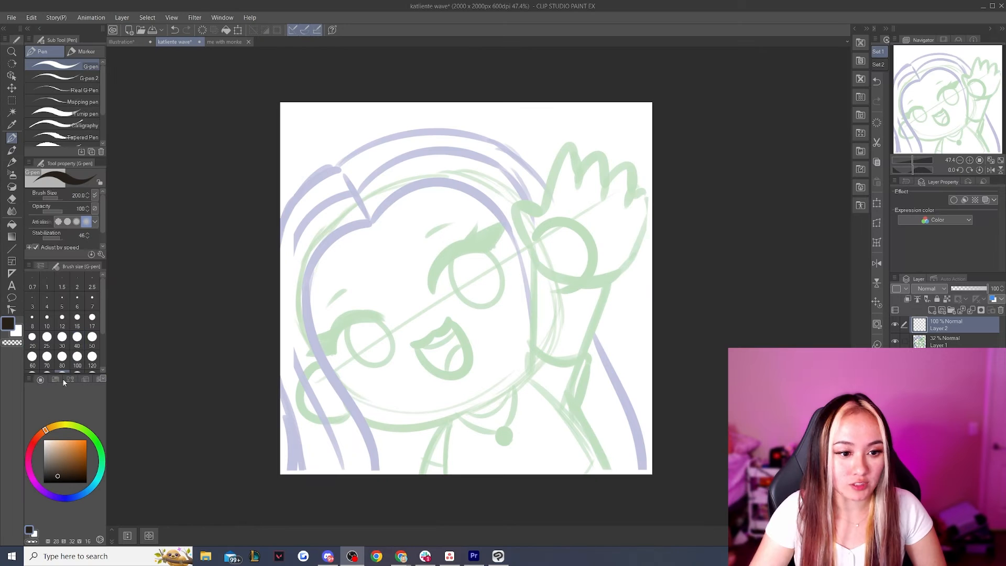
{"action": "left_click", "coordinate": [141, 173]}
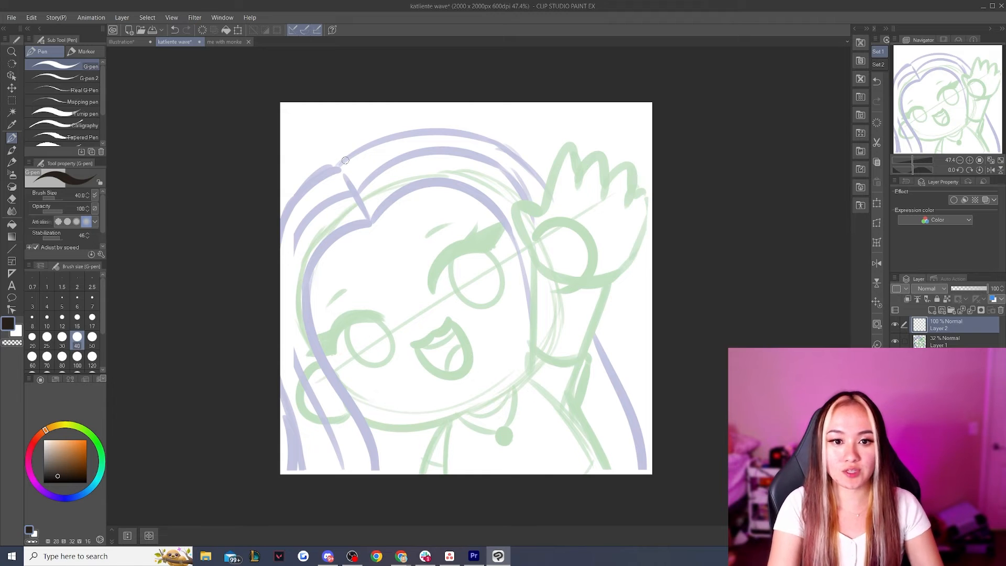
{"action": "left_click_drag", "start_coordinate": [338, 165], "coordinate": [281, 238]}
{"action": "key", "text": "ctrl+z"}
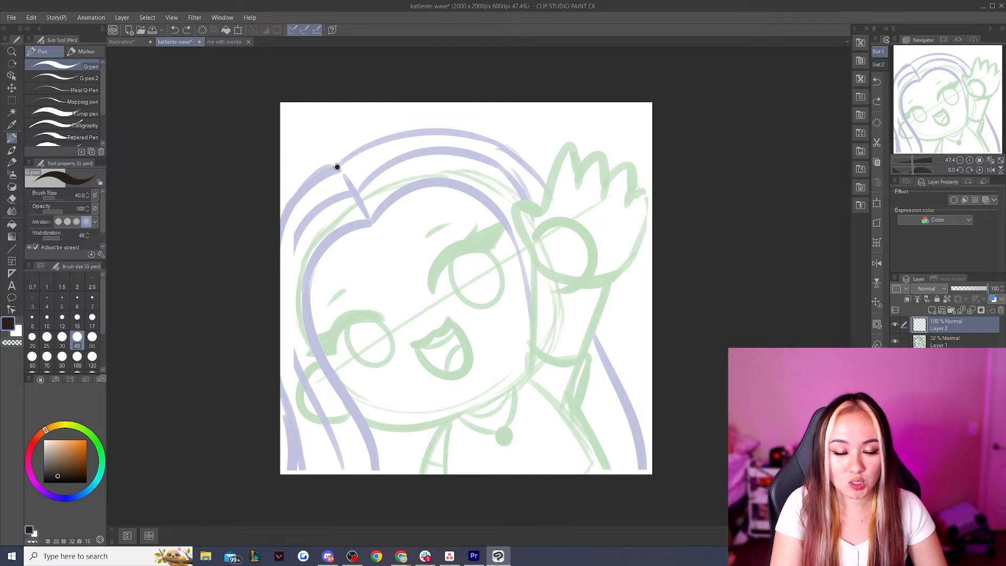
{"action": "left_click_drag", "start_coordinate": [337, 167], "coordinate": [287, 278]}
{"action": "mouse_move", "coordinate": [338, 167]}
{"action": "left_mouse_down"}
{"action": "mouse_move", "coordinate": [363, 145]}
{"action": "mouse_move", "coordinate": [451, 132]}
{"action": "mouse_move", "coordinate": [367, 146]}
{"action": "mouse_move", "coordinate": [482, 142]}
{"action": "mouse_move", "coordinate": [564, 224]}
{"action": "left_mouse_up"}
{"action": "key", "text": "ctrl+z"}
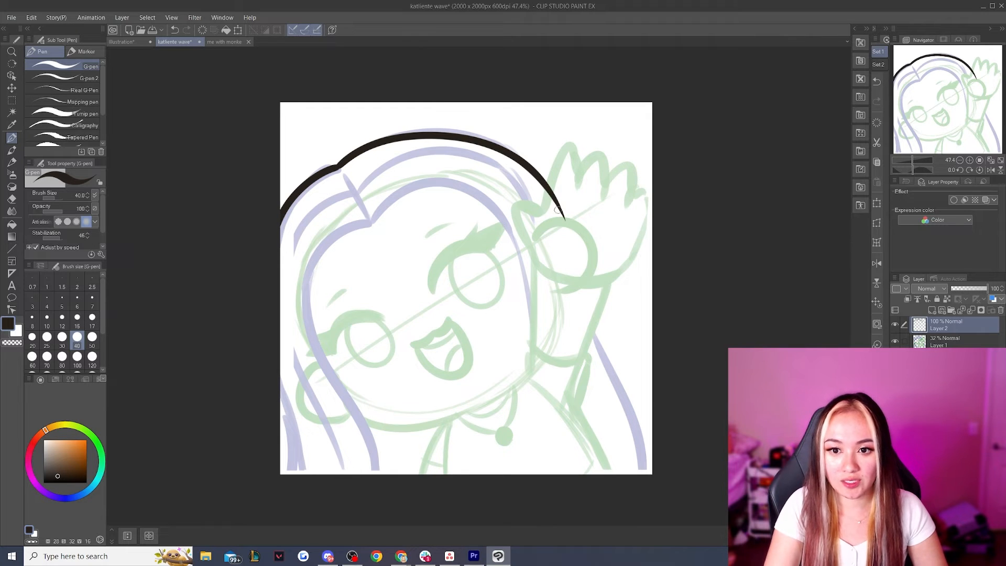
Ink the long outer hair strand down past the raised arm, and the chin curve with the neck line below it
{"action": "left_click_drag", "start_coordinate": [547, 188], "coordinate": [648, 380]}
{"action": "key", "text": "ctrl+z"}
{"action": "left_click_drag", "start_coordinate": [547, 190], "coordinate": [654, 439]}
{"action": "key", "text": "ctrl+z"}
{"action": "mouse_move", "coordinate": [364, 418]}
{"action": "left_mouse_down"}
{"action": "mouse_move", "coordinate": [378, 427]}
{"action": "mouse_move", "coordinate": [470, 408]}
{"action": "left_mouse_up"}
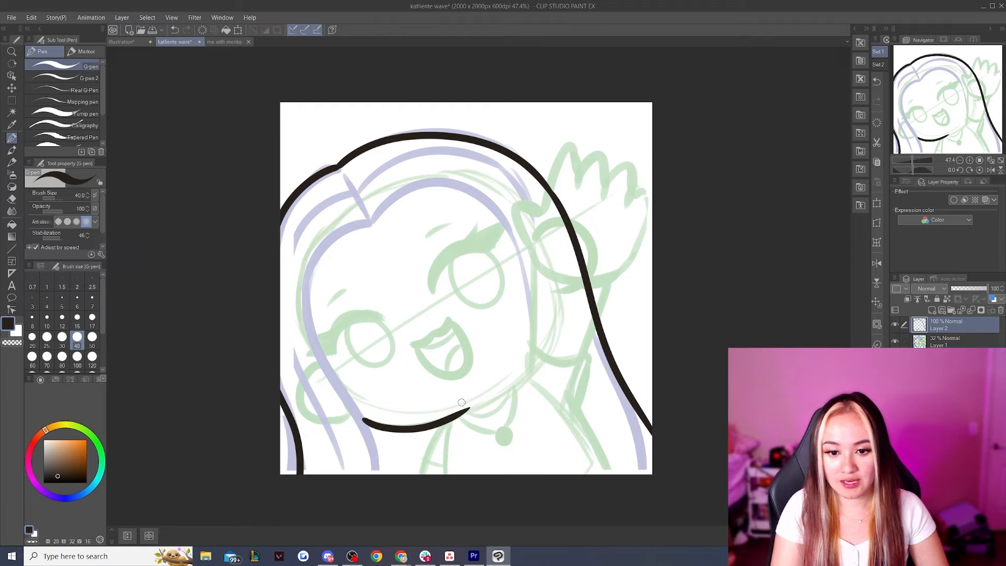
{"action": "left_click_drag", "start_coordinate": [434, 432], "coordinate": [429, 474]}
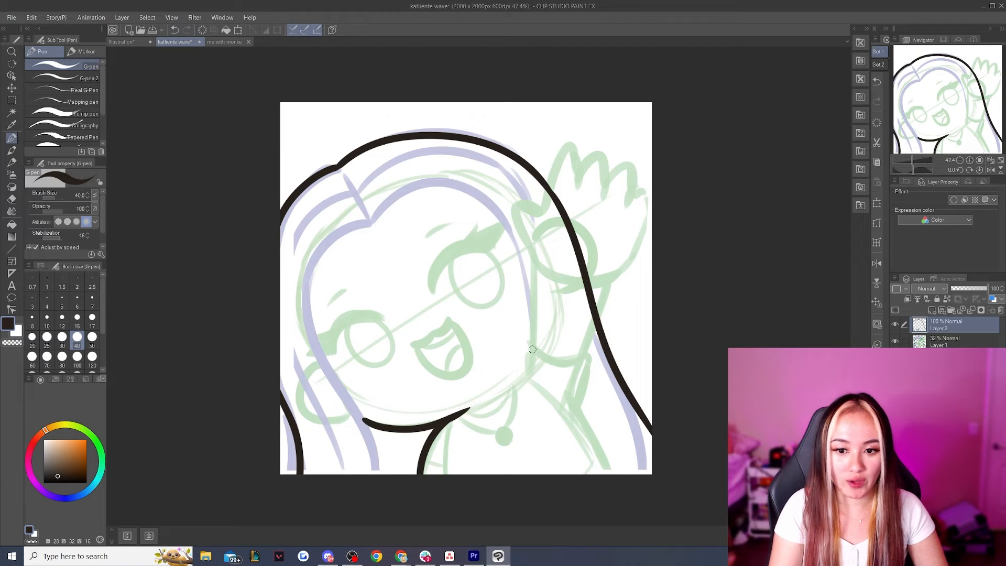
Add a new layer and ink the inner edge of the raised arm from the sleeve up to the thumb
{"action": "key", "text": "ctrl+shift+n"}
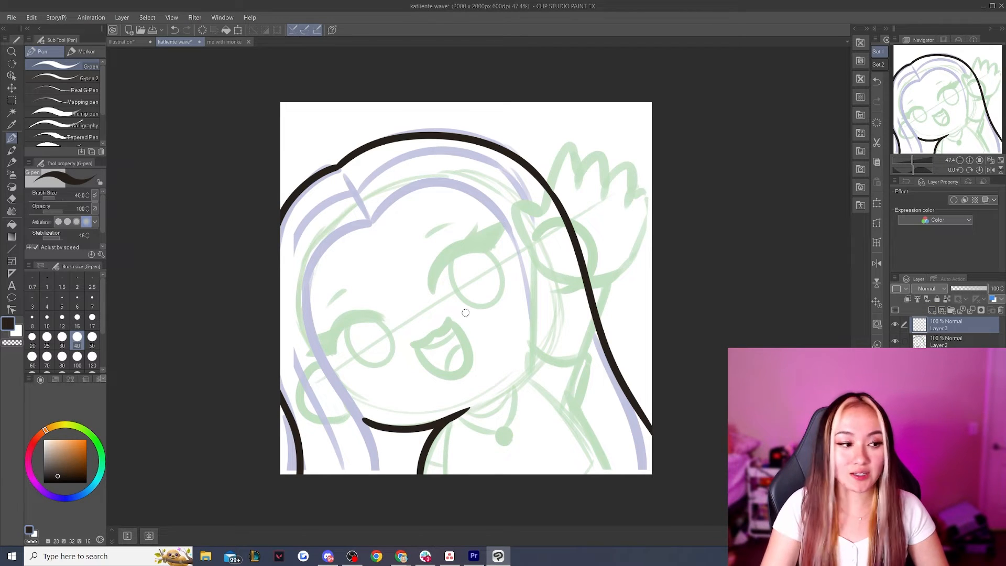
{"action": "left_click_drag", "start_coordinate": [528, 373], "coordinate": [528, 345]}
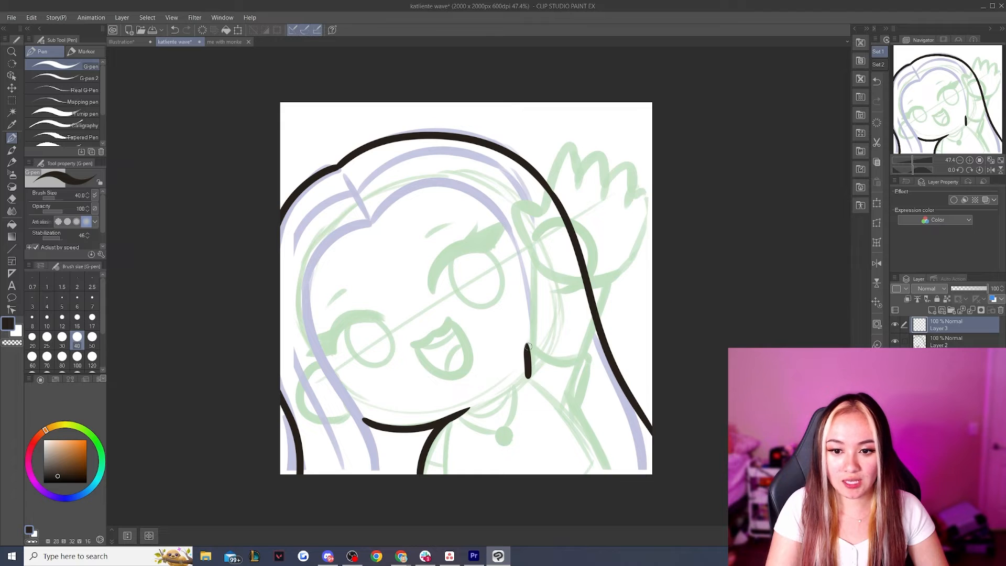
{"action": "key", "text": "ctrl+z"}
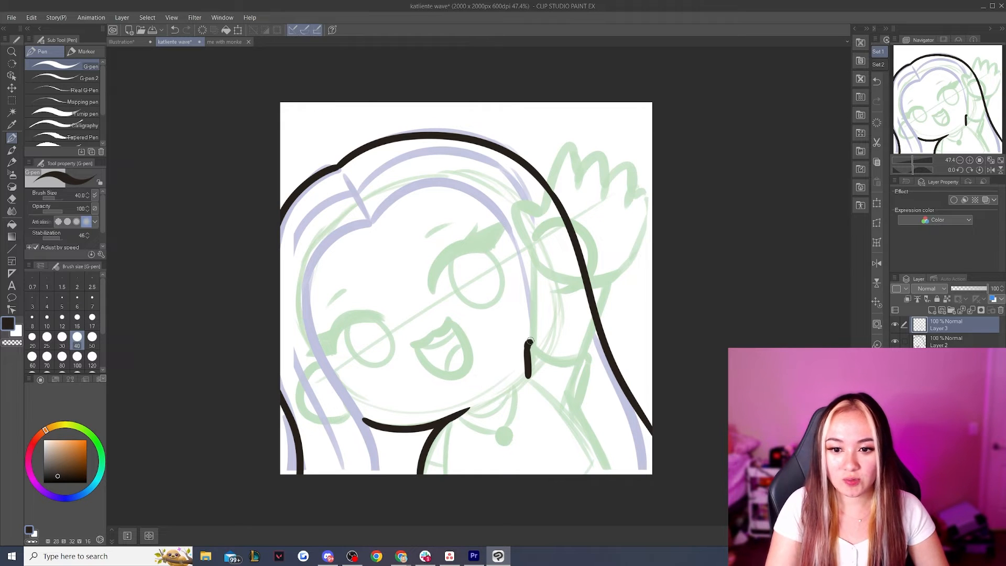
{"action": "left_click_drag", "start_coordinate": [528, 343], "coordinate": [530, 261]}
{"action": "key", "text": "ctrl+z"}
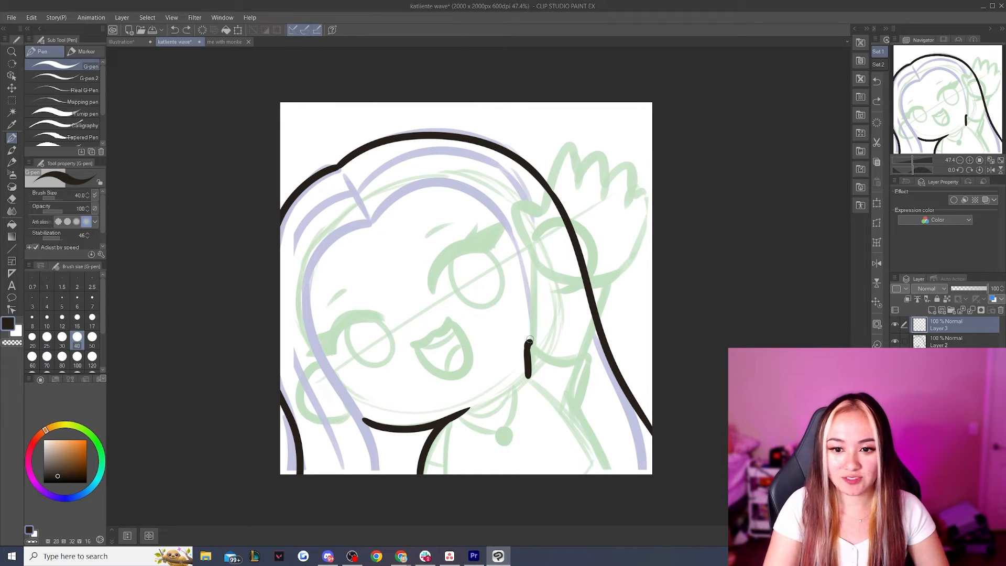
{"action": "mouse_move", "coordinate": [531, 333]}
{"action": "left_mouse_down"}
{"action": "mouse_move", "coordinate": [534, 261]}
{"action": "mouse_move", "coordinate": [514, 192]}
{"action": "mouse_move", "coordinate": [541, 200]}
{"action": "left_mouse_up"}
{"action": "key", "text": "ctrl+z"}
{"action": "key", "text": "ctrl+z"}
Ink the fingers and outer arm edge down to the elbow, and continue the body's side line on Layer 2 to the canvas edge
{"action": "mouse_move", "coordinate": [548, 202]}
{"action": "left_mouse_down"}
{"action": "mouse_move", "coordinate": [571, 135]}
{"action": "mouse_move", "coordinate": [584, 148]}
{"action": "mouse_move", "coordinate": [599, 286]}
{"action": "mouse_move", "coordinate": [583, 405]}
{"action": "left_mouse_up"}
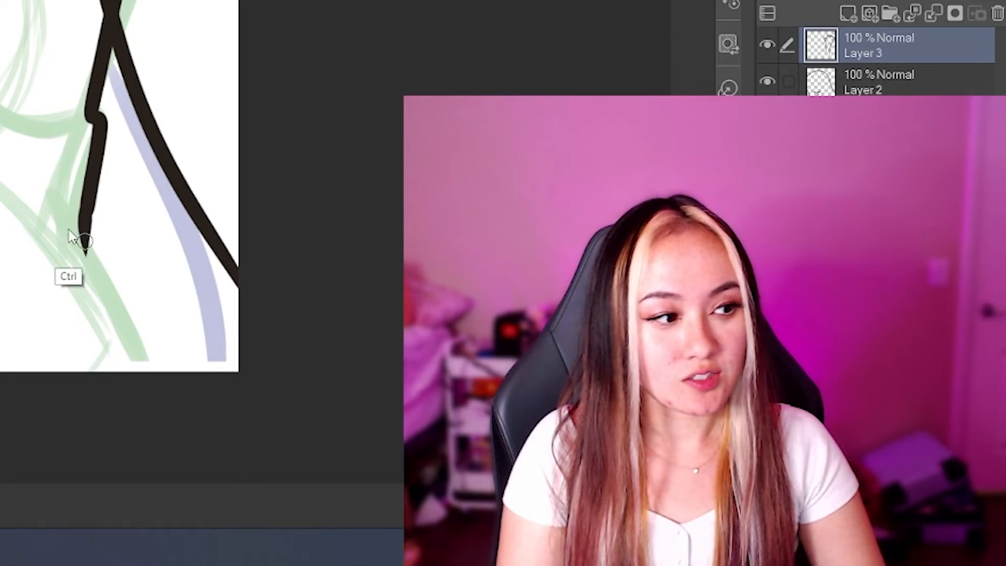
{"action": "key", "text": "ctrl+z"}
{"action": "left_click_drag", "start_coordinate": [582, 399], "coordinate": [587, 419]}
{"action": "key", "text": "ctrl+z"}
{"action": "left_click_drag", "start_coordinate": [87, 212], "coordinate": [92, 246]}
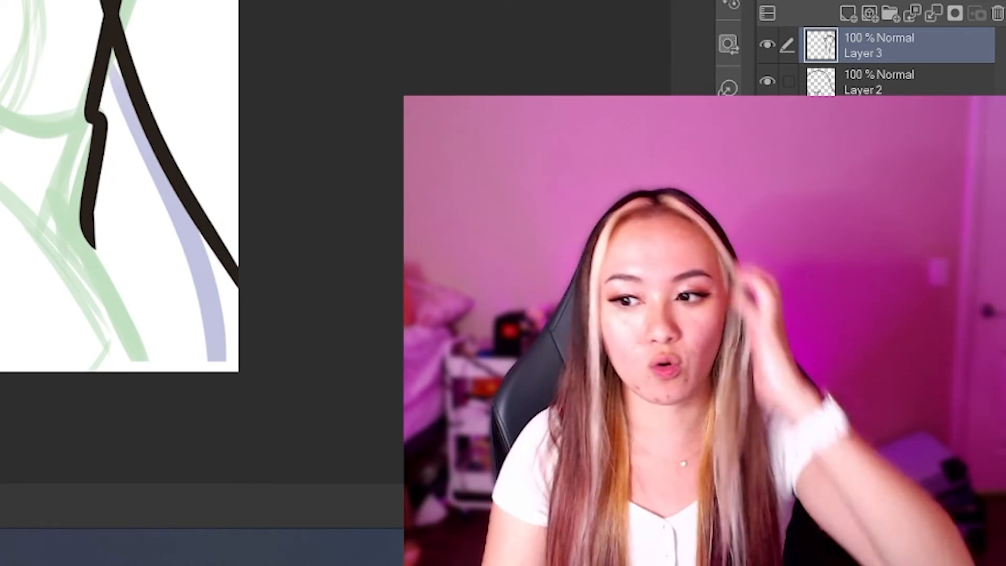
{"action": "left_click", "coordinate": [865, 86]}
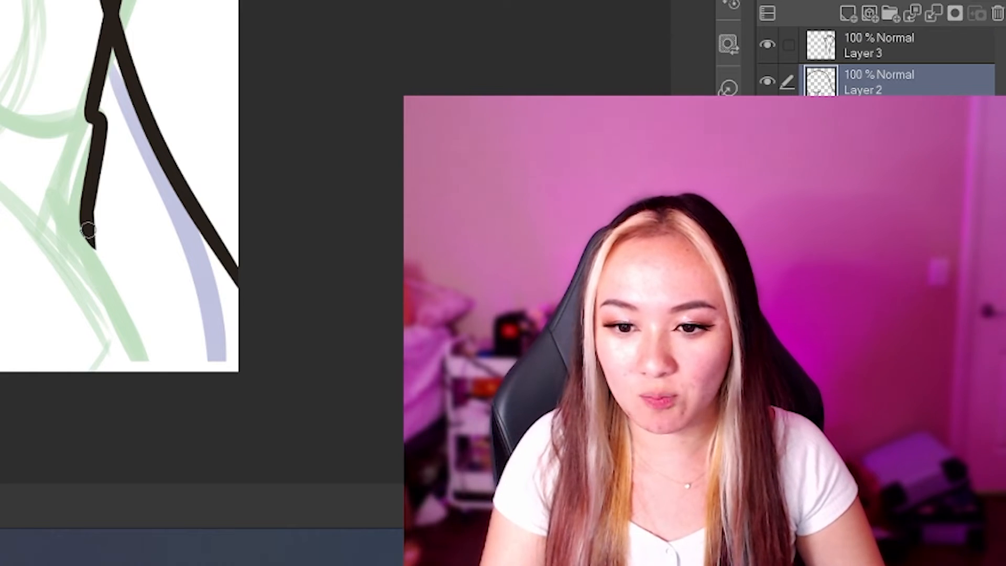
{"action": "left_click_drag", "start_coordinate": [90, 233], "coordinate": [161, 428]}
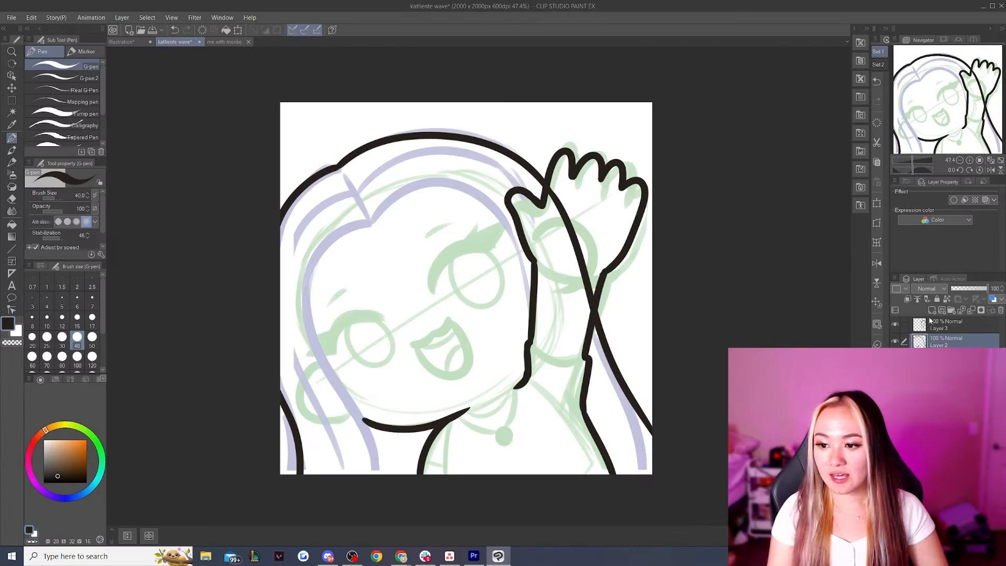
Add a new layer above Layer 3 and ink the thick upper lash line of the lower eye with the G-pen at size 60
{"action": "left_click", "coordinate": [937, 327]}
{"action": "left_click", "coordinate": [932, 310]}
{"action": "mouse_move", "coordinate": [432, 285]}
{"action": "left_mouse_down"}
{"action": "mouse_move", "coordinate": [441, 267]}
{"action": "mouse_move", "coordinate": [497, 250]}
{"action": "left_mouse_up"}
{"action": "key", "text": "ctrl+z"}
{"action": "left_click", "coordinate": [32, 357]}
{"action": "mouse_move", "coordinate": [332, 348]}
{"action": "left_mouse_down"}
{"action": "mouse_move", "coordinate": [349, 320]}
{"action": "mouse_move", "coordinate": [387, 318]}
{"action": "left_mouse_up"}
{"action": "key", "text": "ctrl+z"}
{"action": "mouse_move", "coordinate": [330, 355]}
{"action": "left_mouse_down"}
{"action": "mouse_move", "coordinate": [363, 314]}
{"action": "mouse_move", "coordinate": [387, 318]}
{"action": "left_mouse_up"}
{"action": "key", "text": "ctrl+z"}
{"action": "mouse_move", "coordinate": [330, 355]}
{"action": "left_mouse_down"}
{"action": "mouse_move", "coordinate": [339, 326]}
{"action": "mouse_move", "coordinate": [383, 321]}
{"action": "left_mouse_up"}
{"action": "mouse_move", "coordinate": [328, 350]}
{"action": "left_mouse_down"}
{"action": "mouse_move", "coordinate": [359, 313]}
{"action": "mouse_move", "coordinate": [387, 321]}
{"action": "left_mouse_up"}
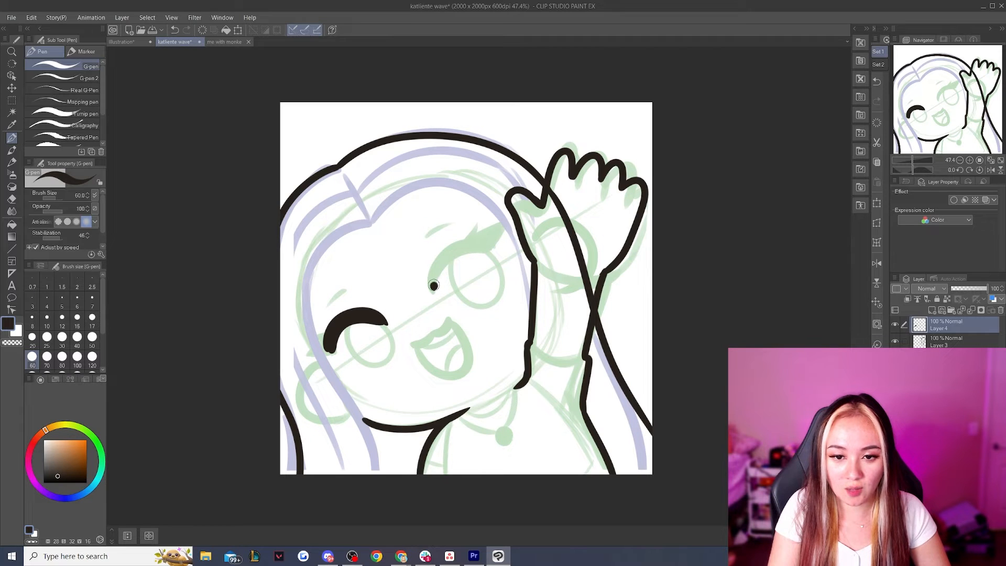
Ink the upper lash line of the eye nearest the raised hand, finishing both eyes with pointed winged lashes
{"action": "mouse_move", "coordinate": [433, 285]}
{"action": "left_mouse_down"}
{"action": "mouse_move", "coordinate": [443, 263]}
{"action": "mouse_move", "coordinate": [495, 247]}
{"action": "left_mouse_up"}
{"action": "key", "text": "ctrl+z"}
{"action": "mouse_move", "coordinate": [430, 287]}
{"action": "left_mouse_down"}
{"action": "mouse_move", "coordinate": [435, 265]}
{"action": "mouse_move", "coordinate": [470, 239]}
{"action": "mouse_move", "coordinate": [492, 248]}
{"action": "left_mouse_up"}
{"action": "key", "text": "ctrl+z"}
{"action": "mouse_move", "coordinate": [432, 276]}
{"action": "left_mouse_down"}
{"action": "mouse_move", "coordinate": [454, 247]}
{"action": "mouse_move", "coordinate": [497, 246]}
{"action": "mouse_move", "coordinate": [509, 217]}
{"action": "left_mouse_up"}
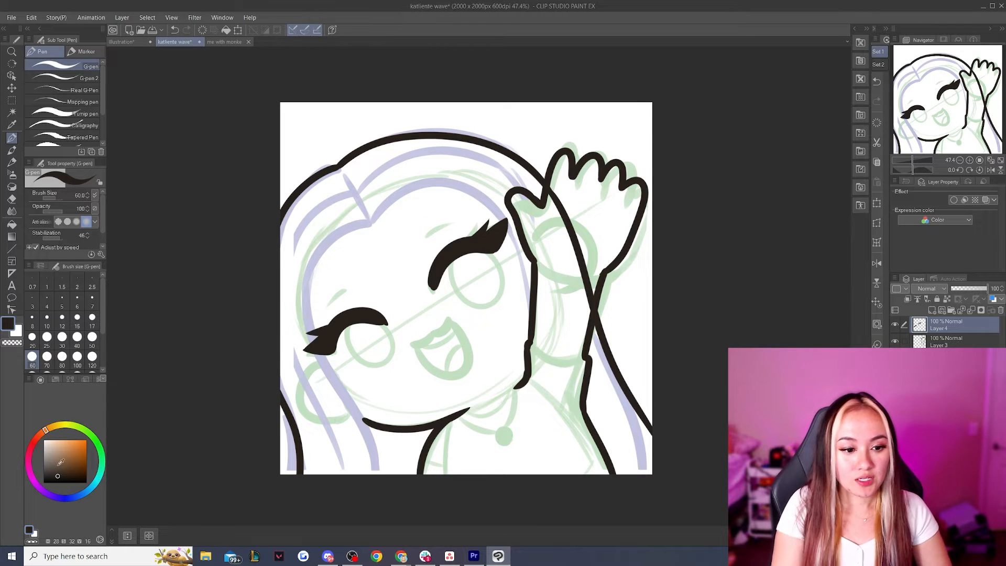
Ink the outline of the open smiling mouth with the G-pen at brush size 50
{"action": "left_click", "coordinate": [92, 337]}
{"action": "mouse_move", "coordinate": [435, 332]}
{"action": "left_mouse_down"}
{"action": "mouse_move", "coordinate": [451, 318]}
{"action": "mouse_move", "coordinate": [420, 343]}
{"action": "mouse_move", "coordinate": [425, 369]}
{"action": "mouse_move", "coordinate": [452, 318]}
{"action": "left_mouse_up"}
{"action": "key", "text": "ctrl+z"}
{"action": "key", "text": "ctrl+z"}
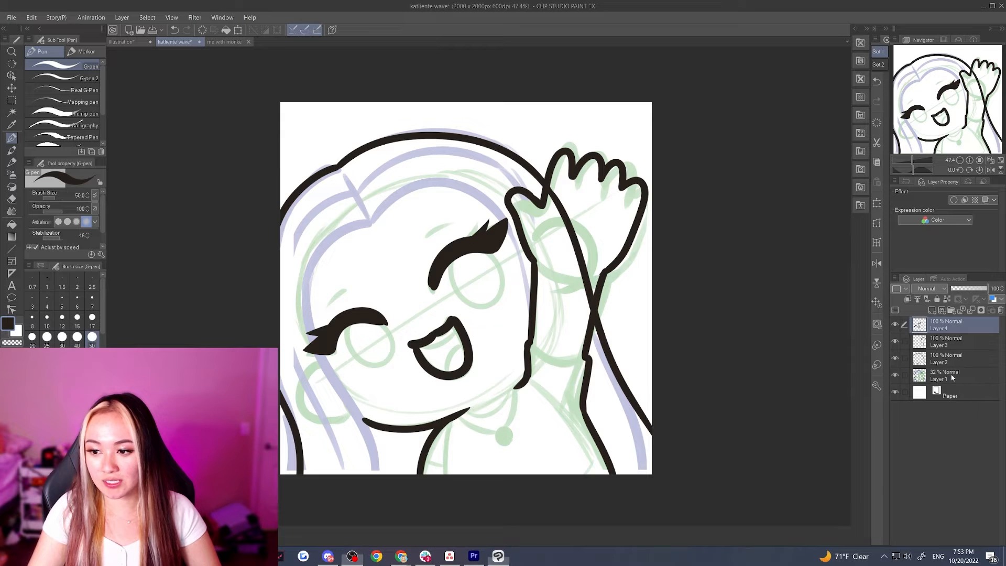
Add a new layer directly above the faded sketch layer, beneath the inked layers
{"action": "left_click", "coordinate": [948, 379]}
{"action": "key", "text": "ctrl+shift+n"}
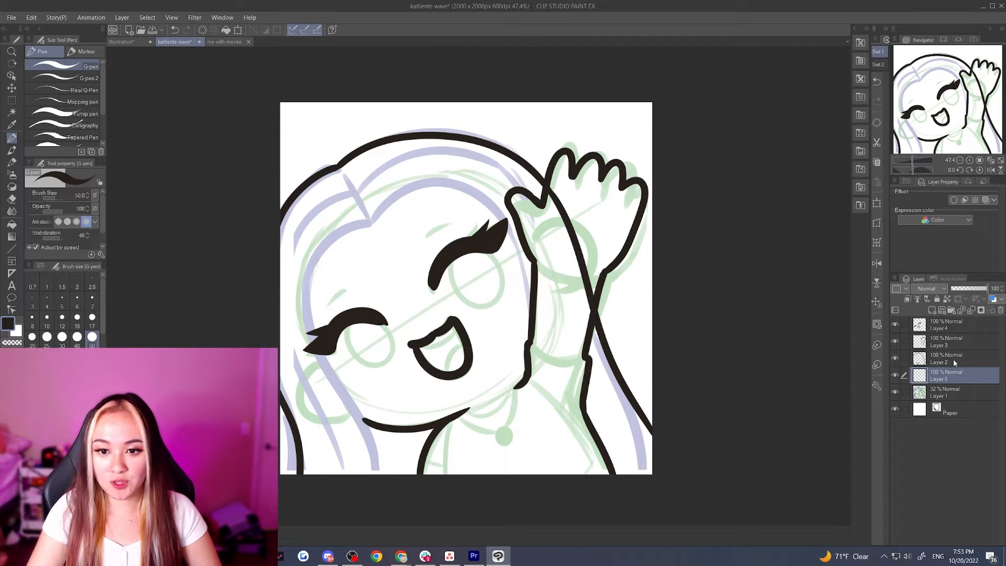
Ink the hairline, the parting and the inner hair strands framing the face with the G-pen at brush size 25
{"action": "left_click", "coordinate": [51, 343]}
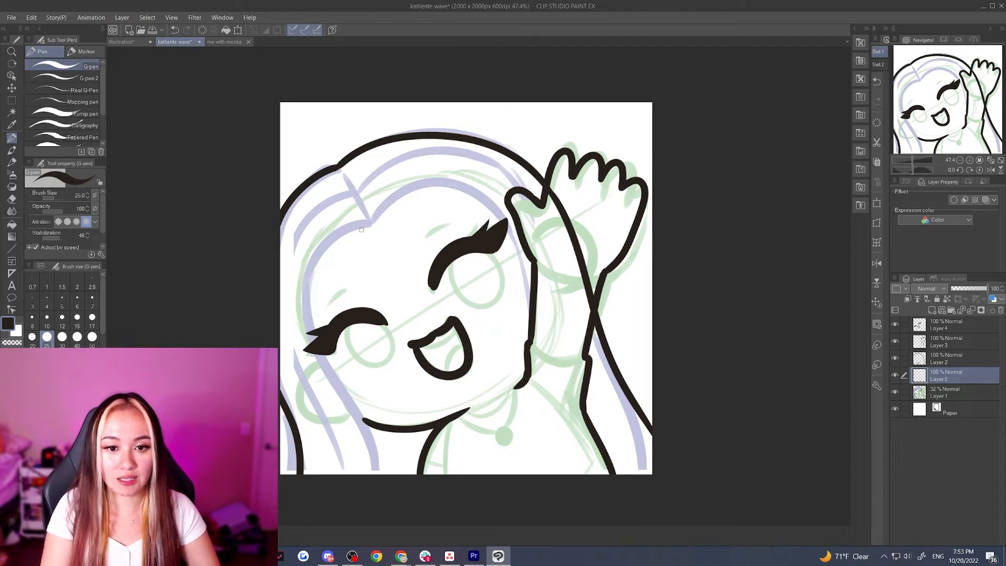
{"action": "left_click_drag", "start_coordinate": [373, 223], "coordinate": [322, 324]}
{"action": "key", "text": "ctrl+z"}
{"action": "mouse_move", "coordinate": [372, 225]}
{"action": "left_mouse_down"}
{"action": "mouse_move", "coordinate": [322, 260]}
{"action": "mouse_move", "coordinate": [359, 390]}
{"action": "left_mouse_up"}
{"action": "key", "text": "ctrl+z"}
{"action": "mouse_move", "coordinate": [349, 230]}
{"action": "left_mouse_down"}
{"action": "mouse_move", "coordinate": [346, 381]}
{"action": "mouse_move", "coordinate": [360, 405]}
{"action": "left_mouse_up"}
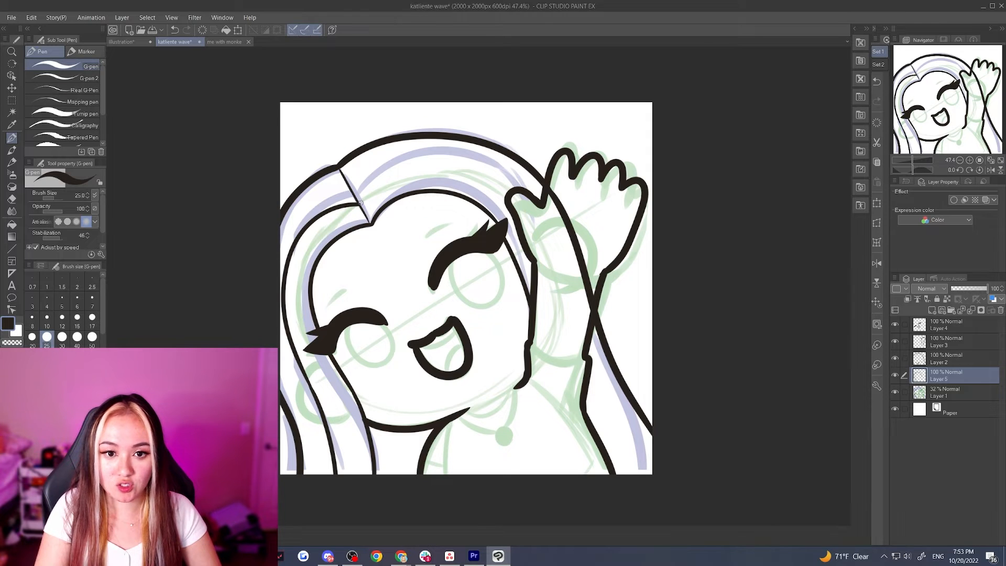
{"action": "mouse_move", "coordinate": [384, 171]}
{"action": "left_mouse_down"}
{"action": "mouse_move", "coordinate": [440, 164]}
{"action": "mouse_move", "coordinate": [506, 210]}
{"action": "left_mouse_up"}
{"action": "key", "text": "ctrl+z"}
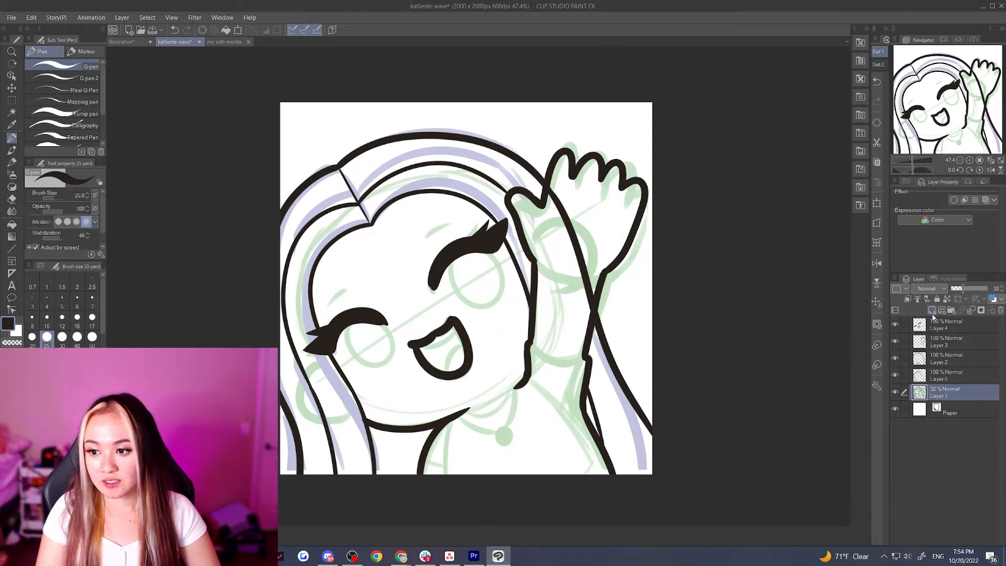
Add a new layer beneath the hair-strand lines and ink the round irises, the eyebrows and the necklace
{"action": "left_click", "coordinate": [932, 310]}
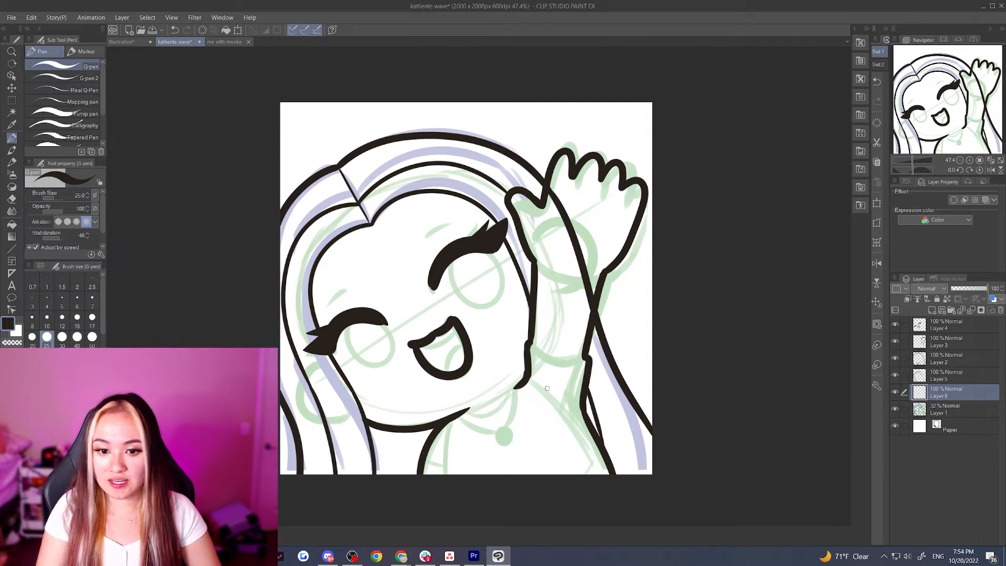
{"action": "mouse_move", "coordinate": [353, 319]}
{"action": "left_mouse_down"}
{"action": "mouse_move", "coordinate": [373, 371]}
{"action": "mouse_move", "coordinate": [389, 336]}
{"action": "mouse_move", "coordinate": [375, 319]}
{"action": "mouse_move", "coordinate": [386, 367]}
{"action": "left_mouse_up"}
{"action": "key", "text": "ctrl+z"}
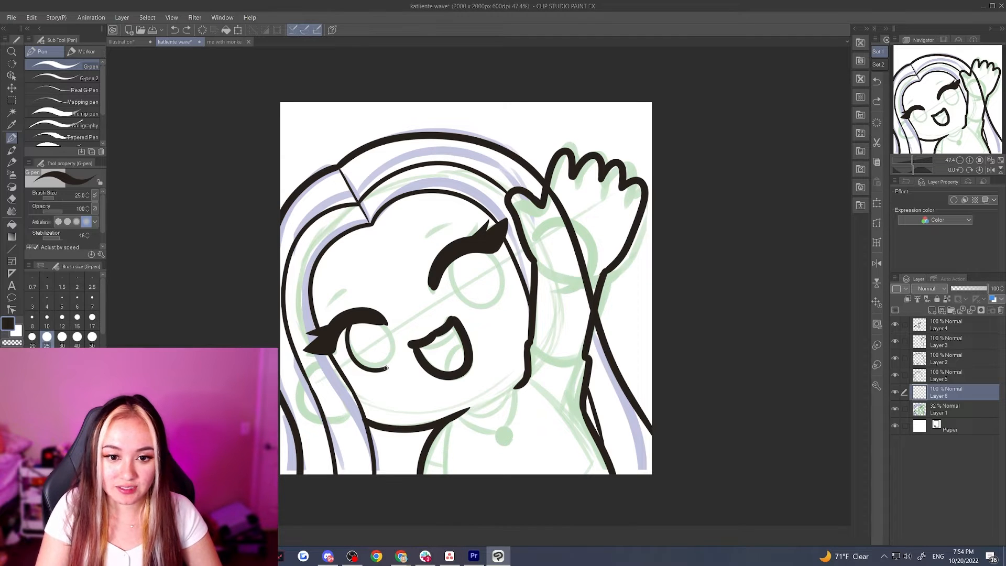
{"action": "left_click_drag", "start_coordinate": [386, 367], "coordinate": [388, 323]}
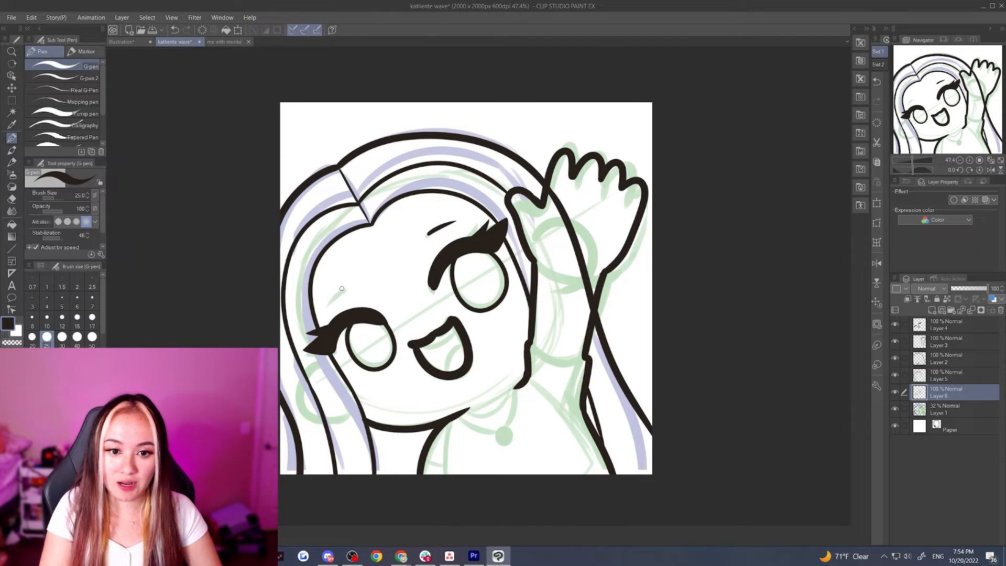
{"action": "left_click_drag", "start_coordinate": [341, 288], "coordinate": [323, 310]}
{"action": "left_click_drag", "start_coordinate": [466, 414], "coordinate": [509, 394]}
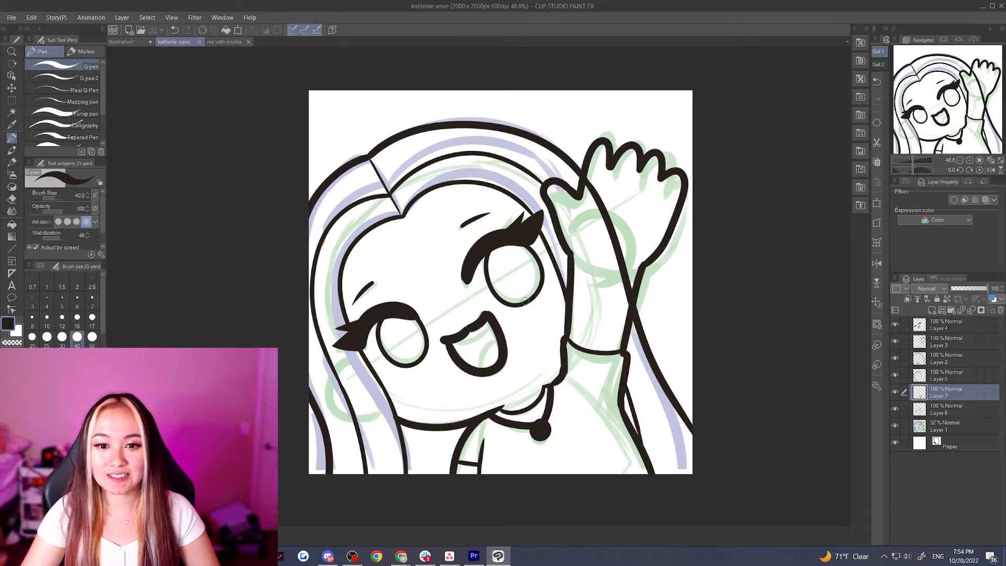
Hide the faded sketch layer and add a new layer directly above it, beneath all the line art
{"action": "scroll", "coordinate": [693, 341], "scroll_direction": "down", "scroll_amount": 1}
{"action": "scroll", "coordinate": [530, 349], "scroll_direction": "up", "scroll_amount": 1}
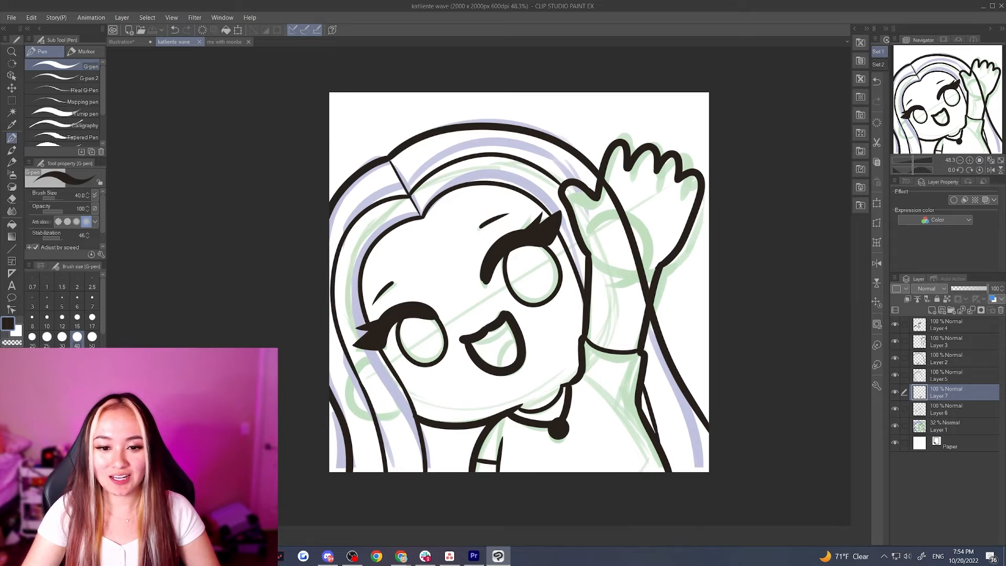
{"action": "left_click", "coordinate": [895, 427]}
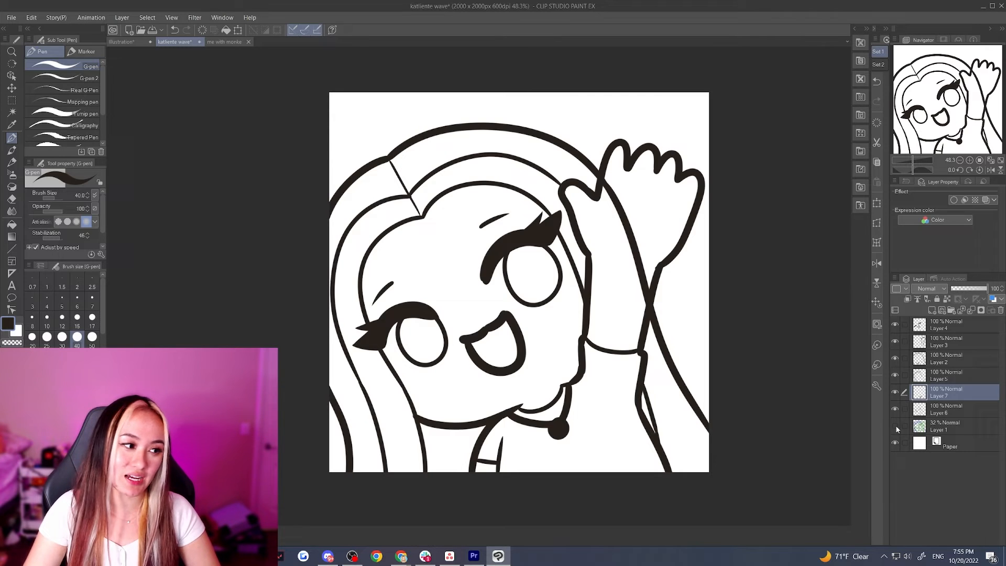
{"action": "left_click", "coordinate": [931, 310]}
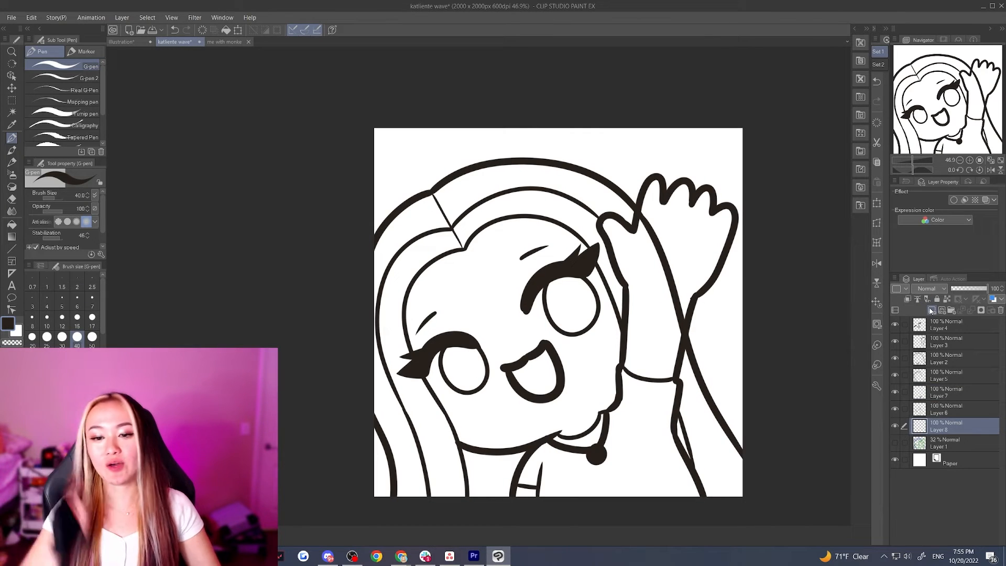
Sample the light skin color from the character's face in the "me with monke" illustration and return to the wave drawing
{"action": "left_click", "coordinate": [216, 42]}
{"action": "key", "text": "i"}
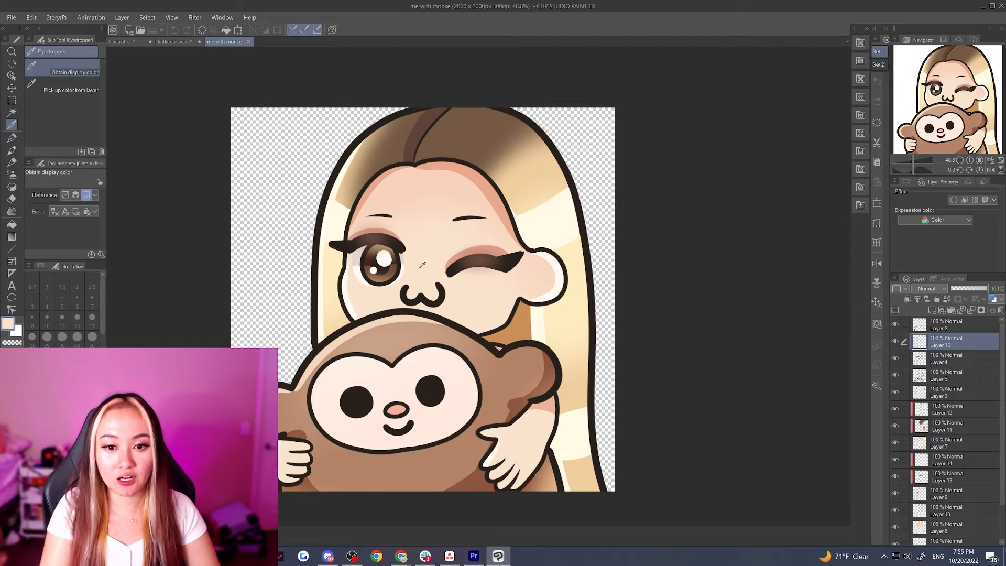
{"action": "left_click", "coordinate": [172, 42]}
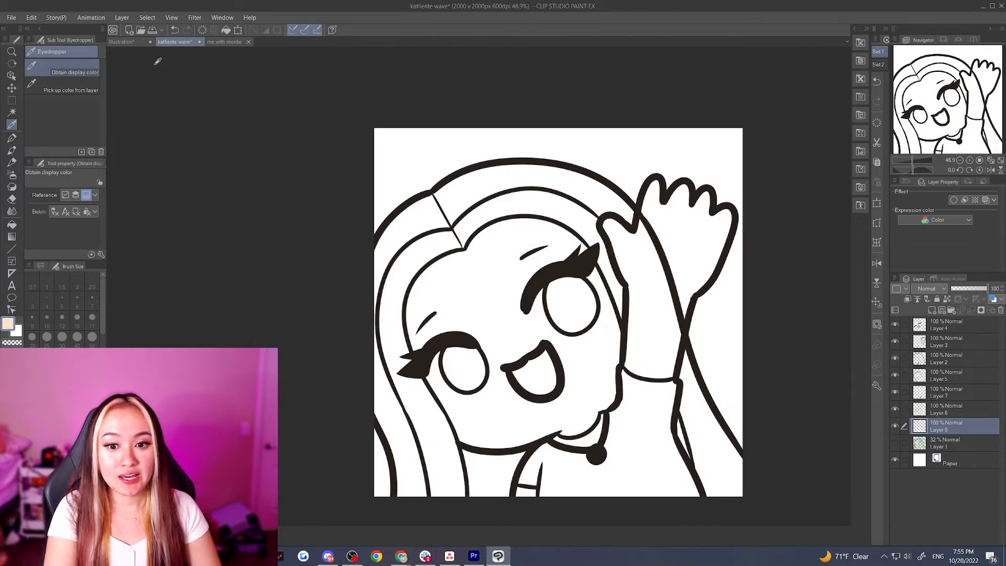
Fill the face, neck and raised hand with the light skin color using the Marker pen at brush size 100
{"action": "left_click", "coordinate": [12, 137]}
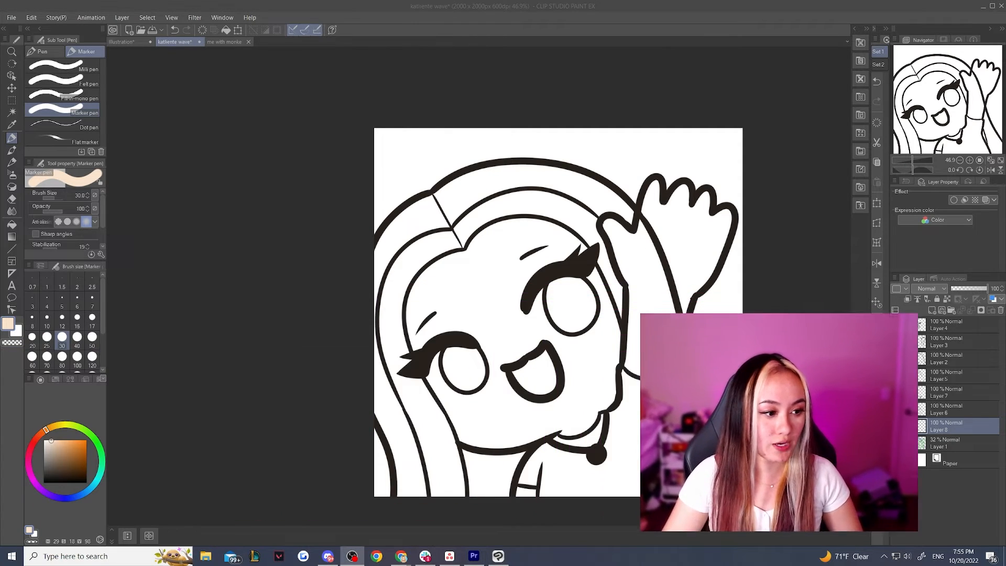
{"action": "left_click", "coordinate": [350, 331]}
{"action": "scroll", "coordinate": [351, 330], "scroll_direction": "down", "scroll_amount": 5}
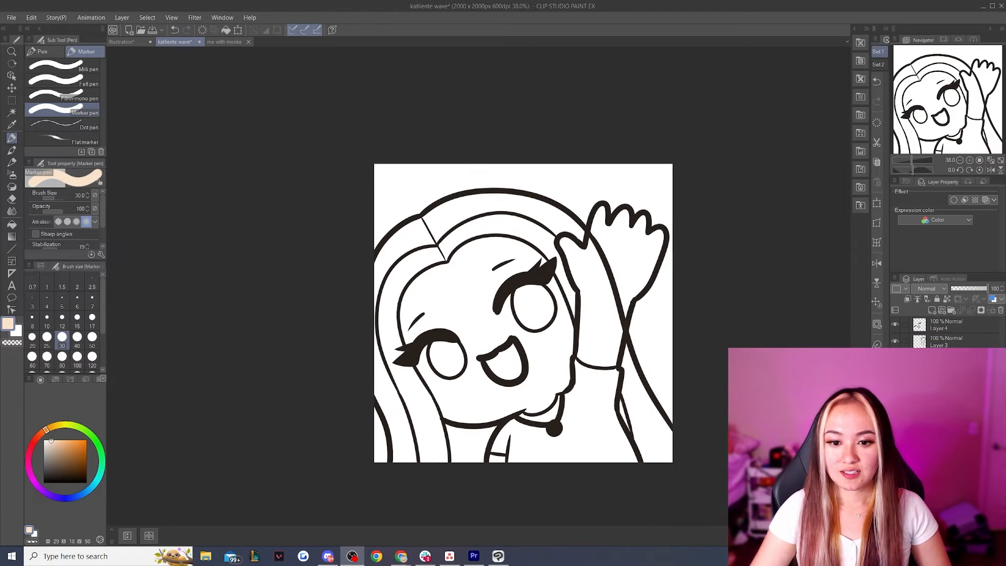
{"action": "scroll", "coordinate": [602, 352], "scroll_direction": "up", "scroll_amount": 5}
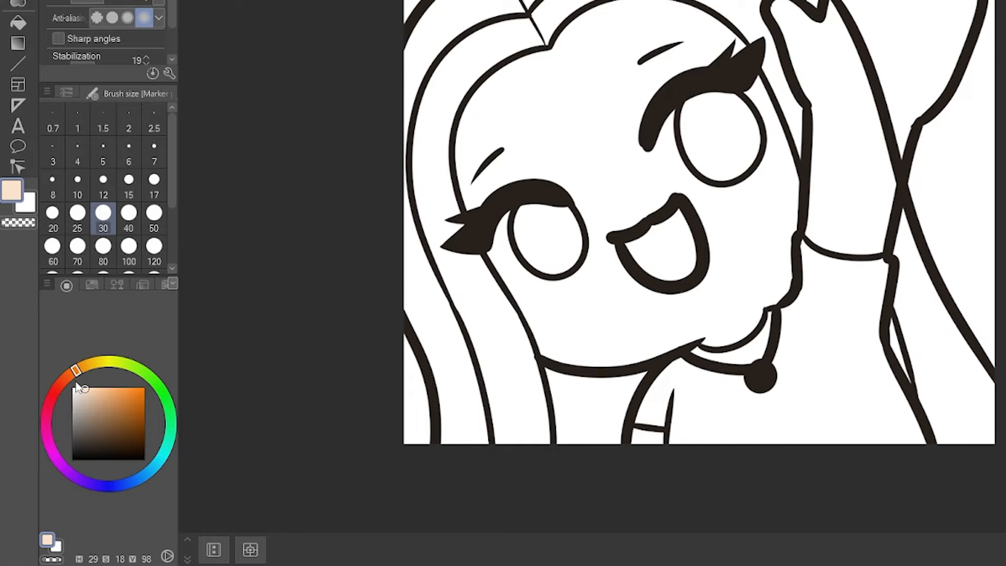
{"action": "left_click", "coordinate": [129, 251]}
{"action": "left_click_drag", "start_coordinate": [534, 78], "coordinate": [539, 78]}
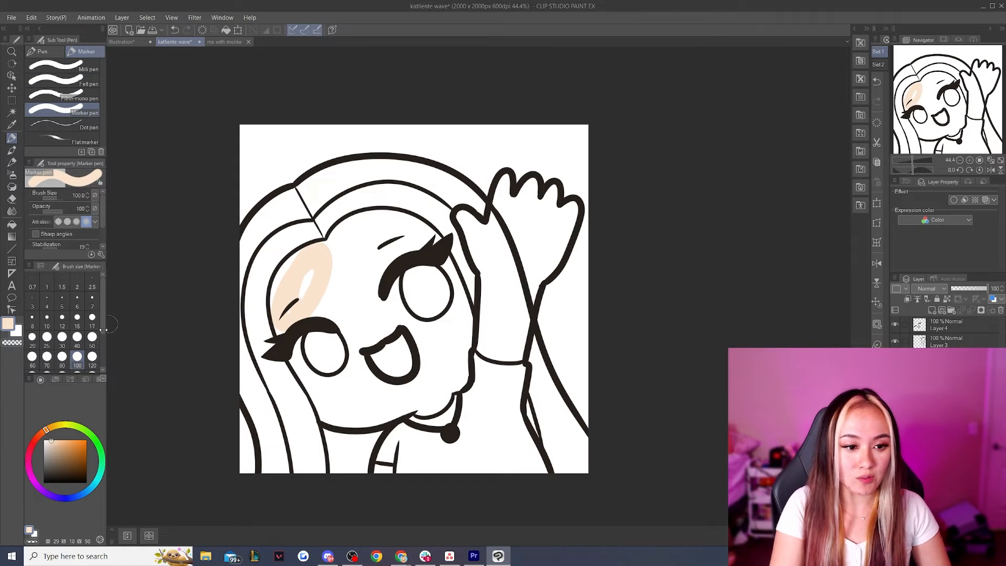
{"action": "scroll", "coordinate": [68, 341], "scroll_direction": "down", "scroll_amount": 2}
{"action": "left_click", "coordinate": [62, 337]}
{"action": "mouse_move", "coordinate": [302, 266]}
{"action": "left_mouse_down"}
{"action": "mouse_move", "coordinate": [317, 291]}
{"action": "mouse_move", "coordinate": [300, 323]}
{"action": "mouse_move", "coordinate": [296, 292]}
{"action": "mouse_move", "coordinate": [379, 245]}
{"action": "mouse_move", "coordinate": [388, 216]}
{"action": "mouse_move", "coordinate": [413, 278]}
{"action": "mouse_move", "coordinate": [463, 292]}
{"action": "mouse_move", "coordinate": [457, 283]}
{"action": "mouse_move", "coordinate": [459, 341]}
{"action": "mouse_move", "coordinate": [453, 377]}
{"action": "mouse_move", "coordinate": [455, 354]}
{"action": "mouse_move", "coordinate": [415, 331]}
{"action": "mouse_move", "coordinate": [413, 349]}
{"action": "mouse_move", "coordinate": [372, 339]}
{"action": "mouse_move", "coordinate": [287, 361]}
{"action": "left_mouse_up"}
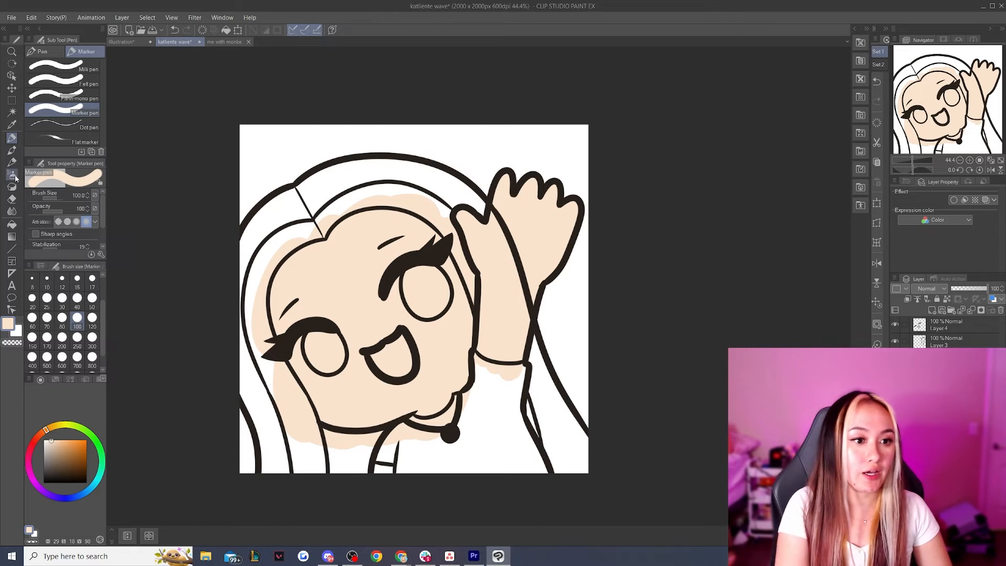
Erase the hair outline crossing the raised arm and the skin color overflow near the sleeve with the Hard eraser at size 80
{"action": "left_click", "coordinate": [11, 199]}
{"action": "mouse_move", "coordinate": [495, 212]}
{"action": "left_mouse_down"}
{"action": "mouse_move", "coordinate": [526, 268]}
{"action": "mouse_move", "coordinate": [518, 311]}
{"action": "mouse_move", "coordinate": [532, 290]}
{"action": "left_mouse_up"}
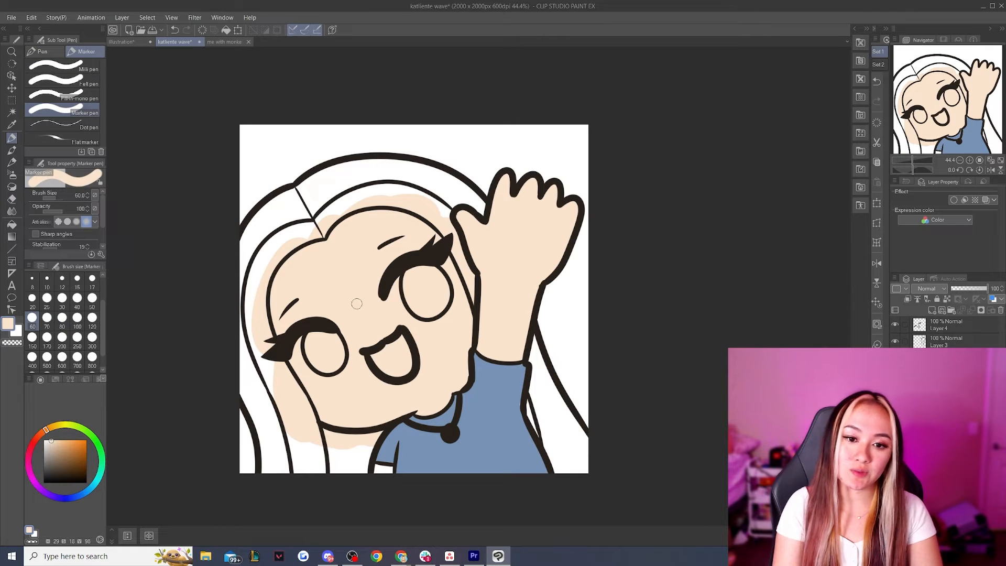
{"action": "left_click_drag", "start_coordinate": [374, 463], "coordinate": [388, 468]}
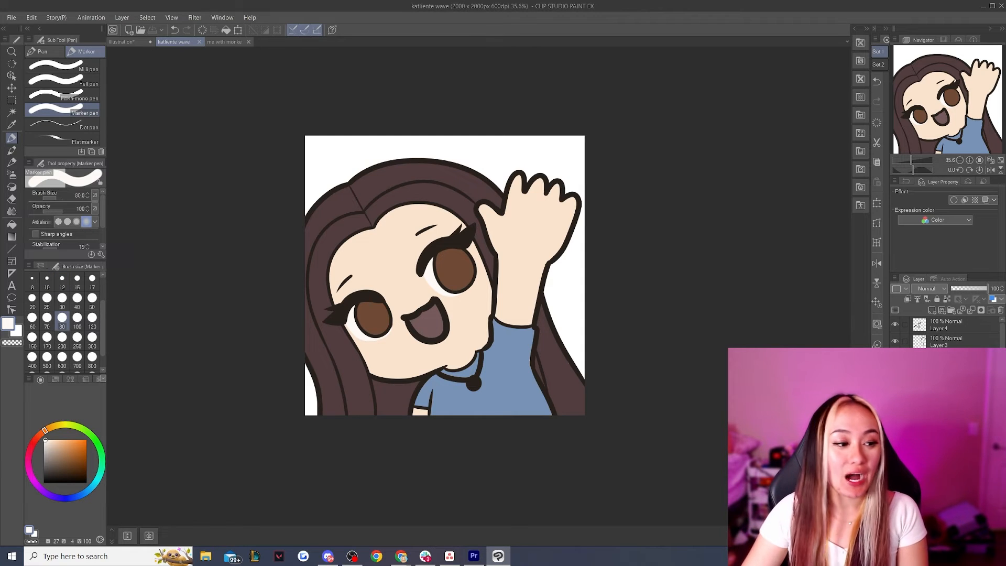
Add a new layer directly above the skin color layer and clip it to that layer
{"action": "scroll", "coordinate": [956, 450], "scroll_direction": "down", "scroll_amount": 2}
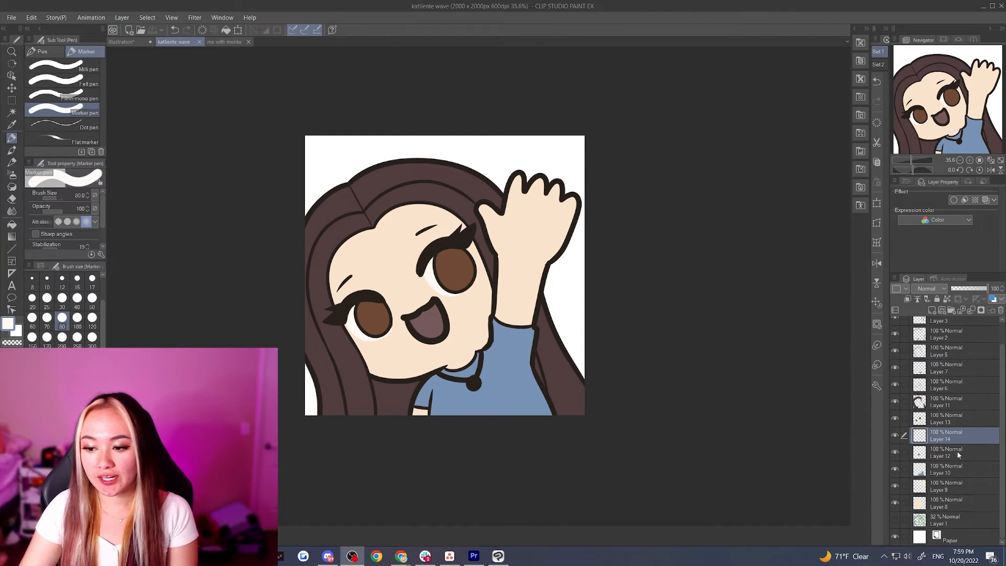
{"action": "left_click", "coordinate": [957, 503]}
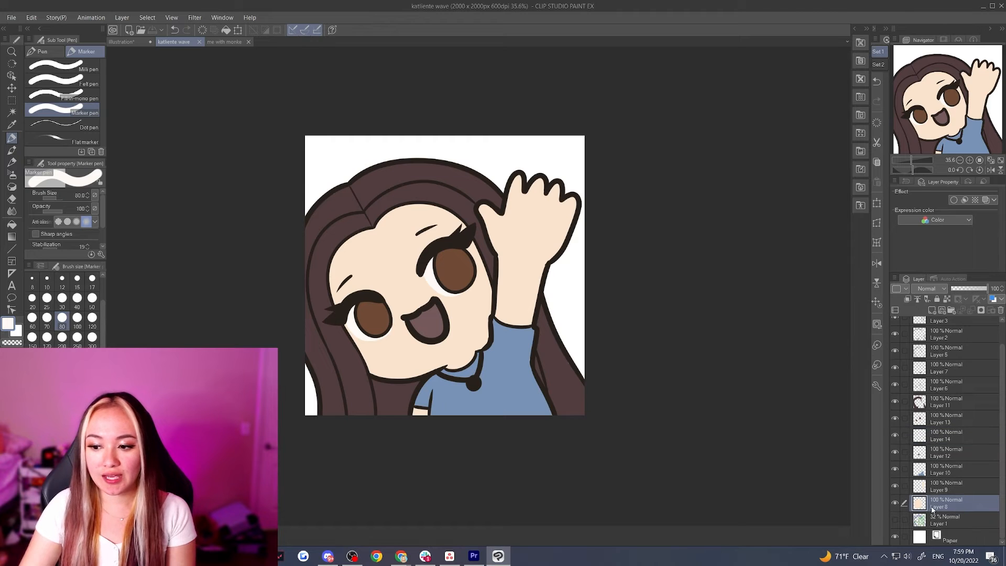
{"action": "left_click", "coordinate": [932, 310]}
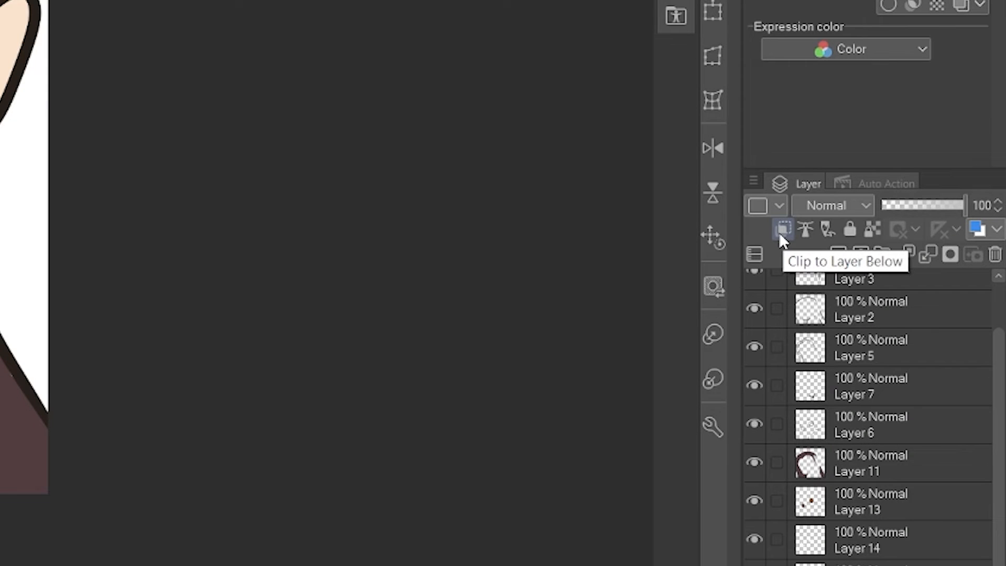
{"action": "left_click", "coordinate": [780, 234]}
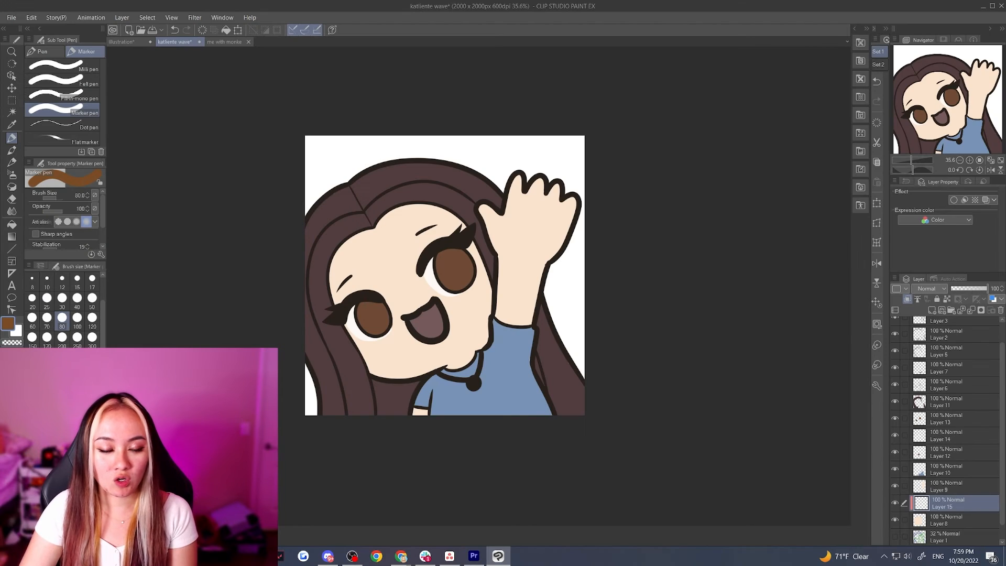
Draw a diagonal green test stroke across the face and hand on the clipped layer, and turn the clipping off for comparison
{"action": "left_click", "coordinate": [42, 385]}
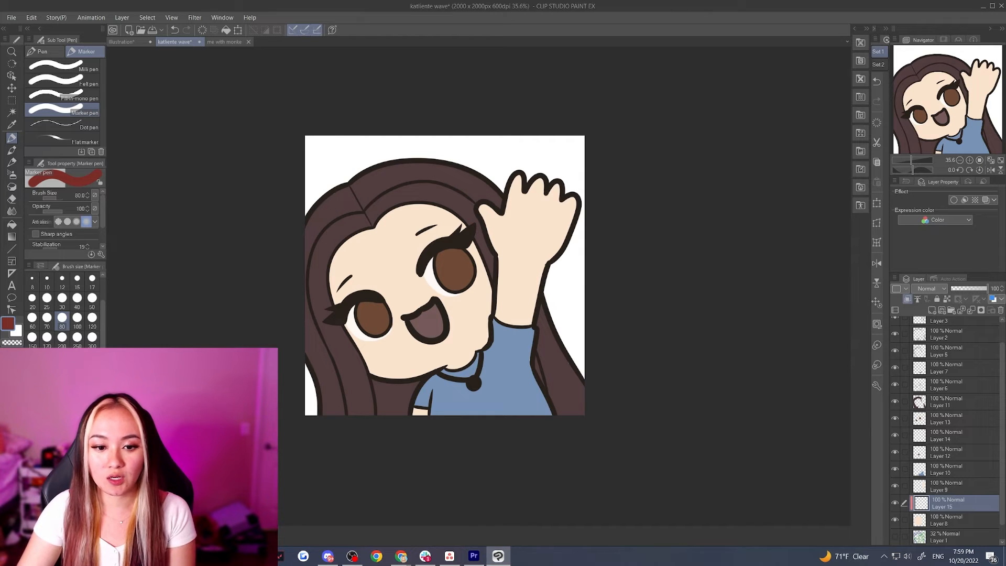
{"action": "left_click", "coordinate": [40, 472]}
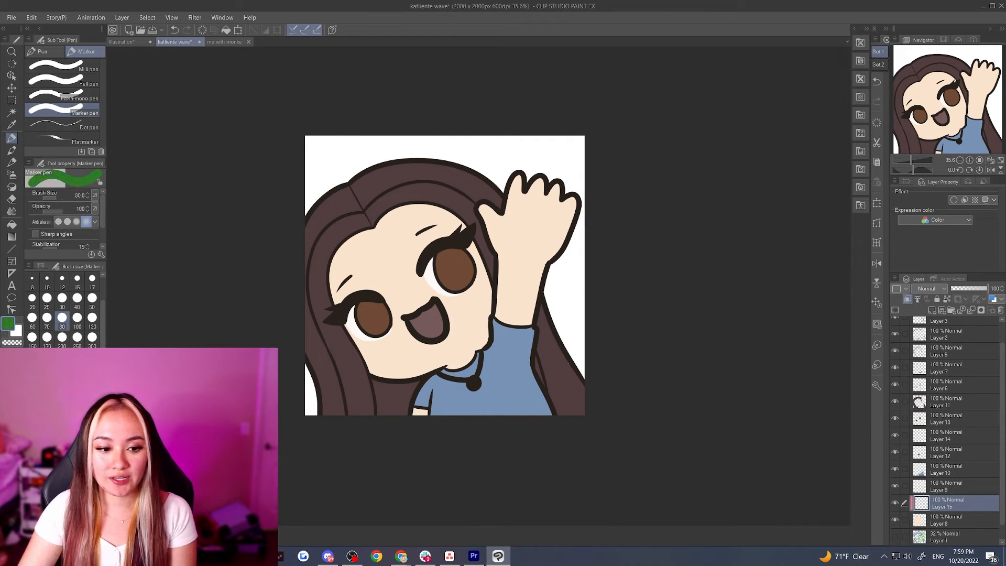
{"action": "left_click_drag", "start_coordinate": [371, 372], "coordinate": [473, 245]}
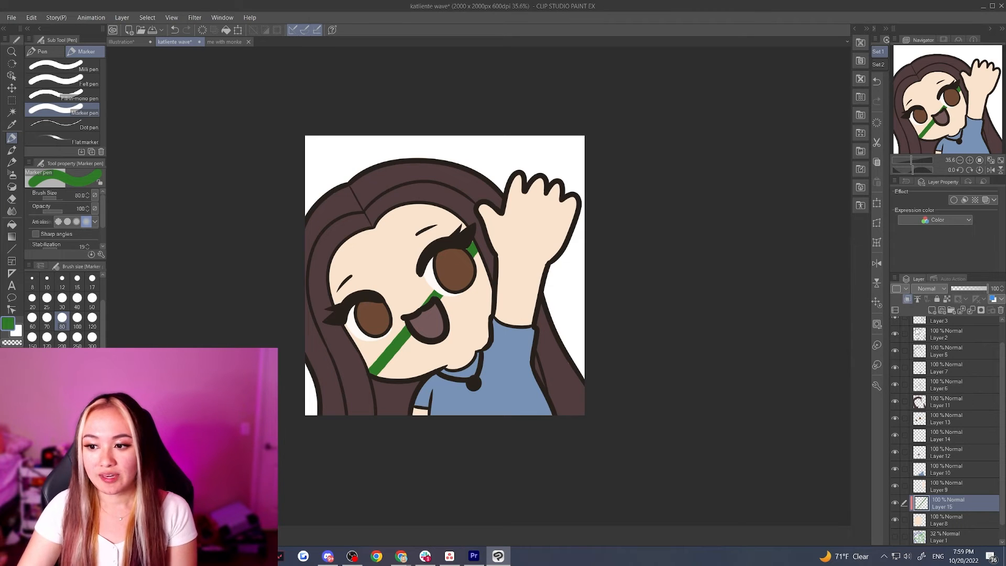
{"action": "left_click", "coordinate": [912, 303]}
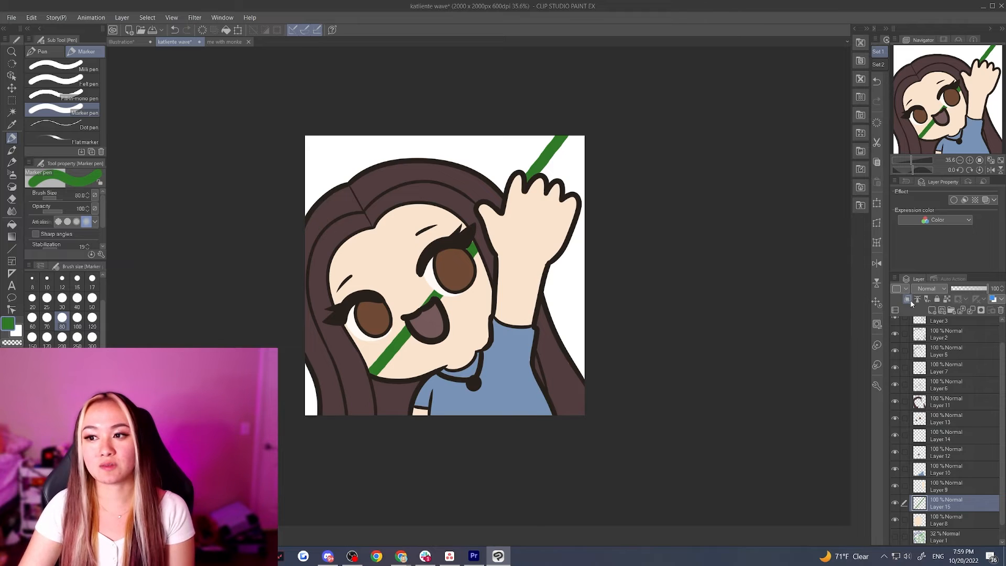
Sample the salmon skin-shadow color beside the hairline in the "me with monke" illustration and return to the wave drawing
{"action": "left_click", "coordinate": [224, 42]}
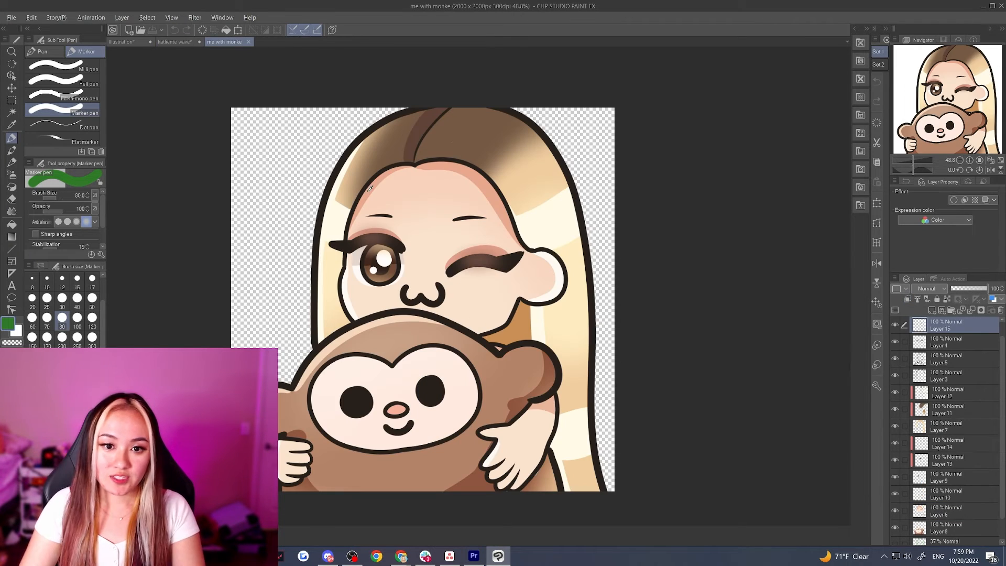
{"action": "left_click", "coordinate": [369, 190], "text": "alt"}
{"action": "left_click", "coordinate": [174, 41]}
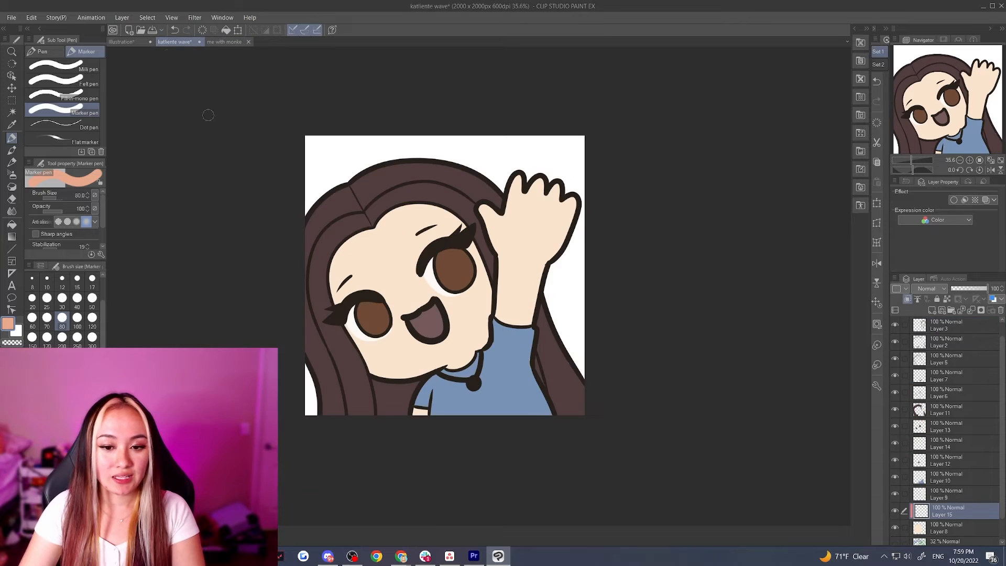
Sample the base skin color and shift it to a darker, more saturated hue 17 for shading, trying it with a test stroke
{"action": "scroll", "coordinate": [398, 259], "scroll_direction": "up", "scroll_amount": 3}
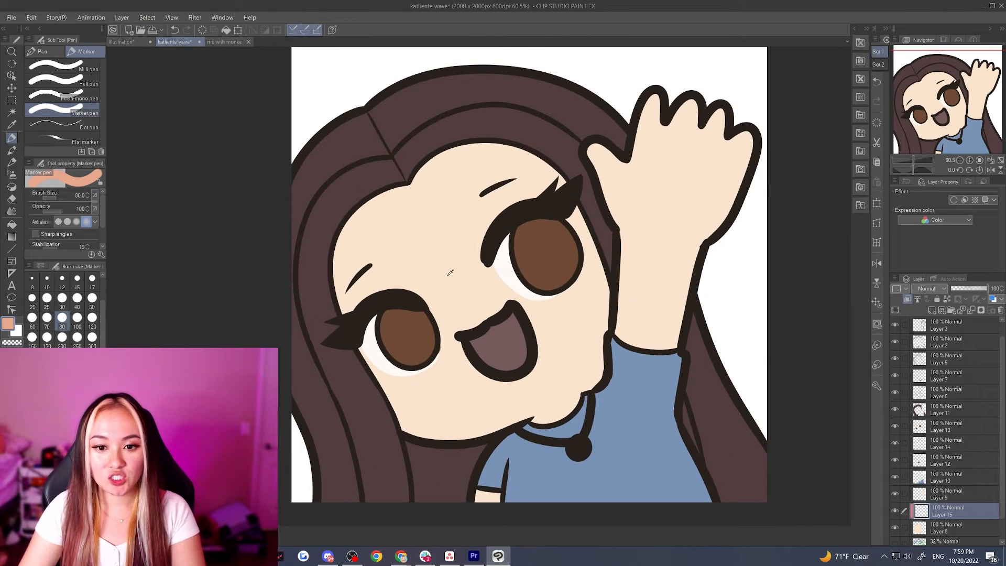
{"action": "left_click", "coordinate": [441, 274], "text": "alt"}
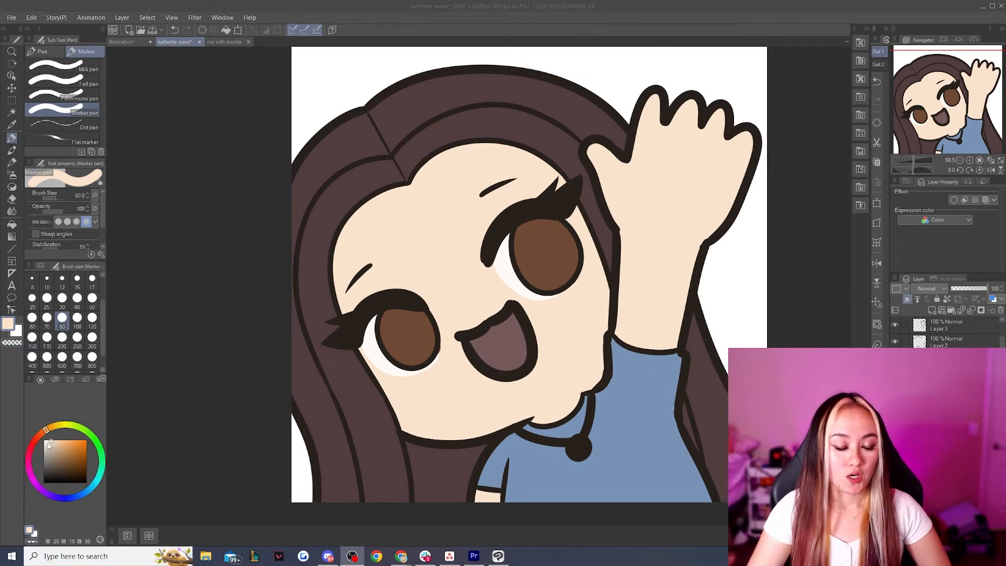
{"action": "left_click", "coordinate": [257, 347]}
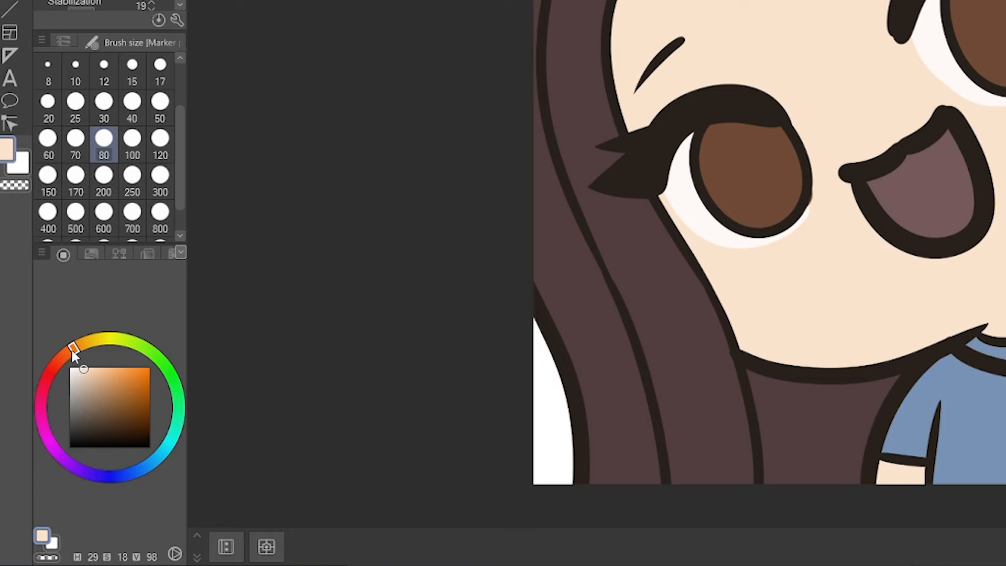
{"action": "left_click_drag", "start_coordinate": [73, 351], "coordinate": [64, 363]}
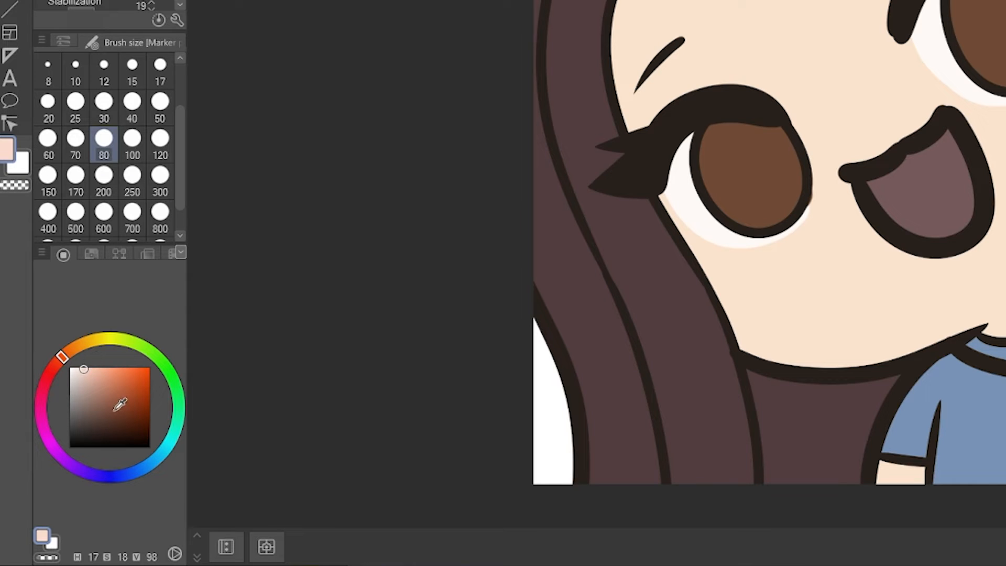
{"action": "left_click_drag", "start_coordinate": [87, 365], "coordinate": [98, 377]}
{"action": "left_click_drag", "start_coordinate": [869, 19], "coordinate": [817, 87]}
{"action": "key", "text": "ctrl+z"}
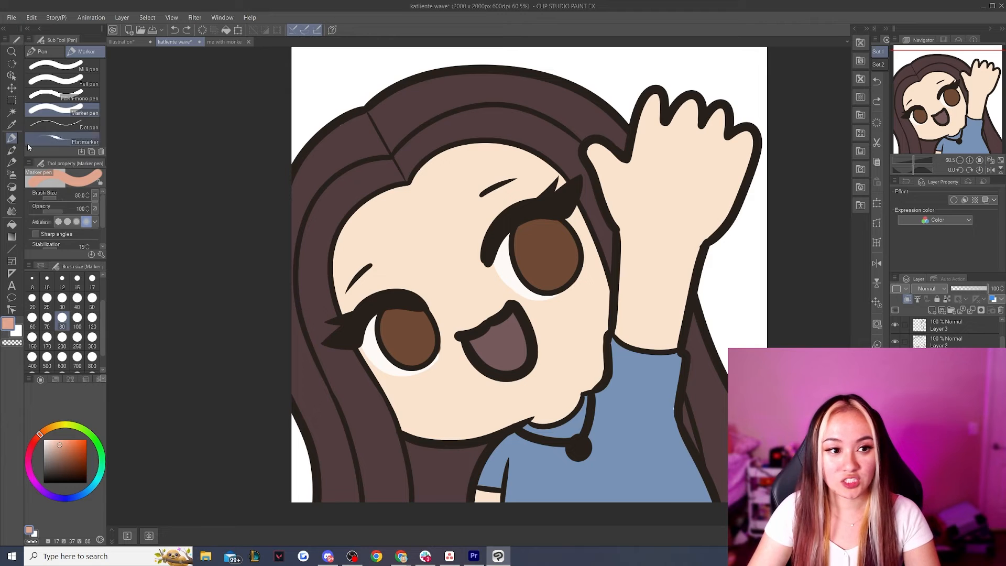
On a new layer above Layer 4, paint a light green circle with radiating strokes over the hair using the G-pen at size 100
{"action": "left_click", "coordinate": [46, 51]}
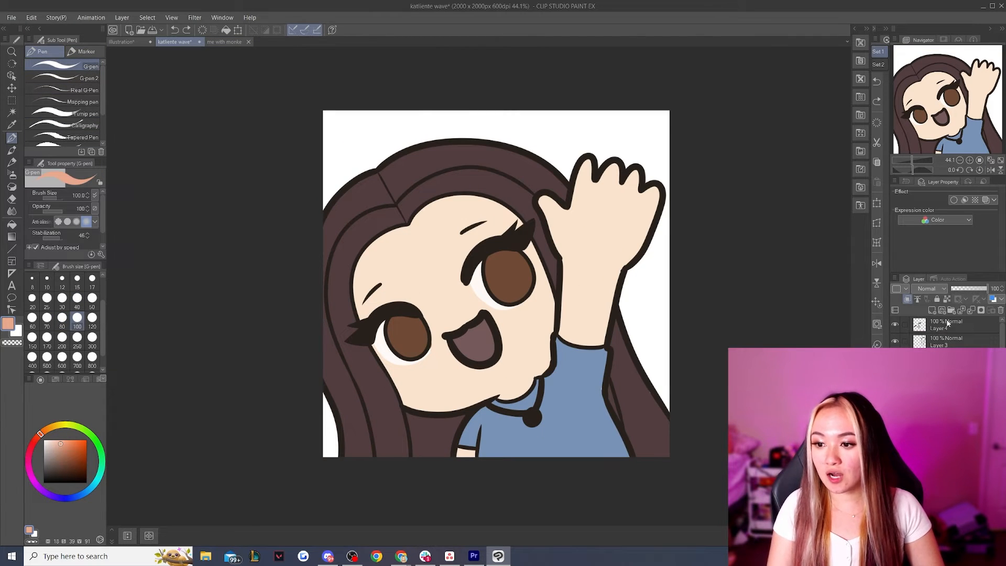
{"action": "left_click", "coordinate": [947, 324]}
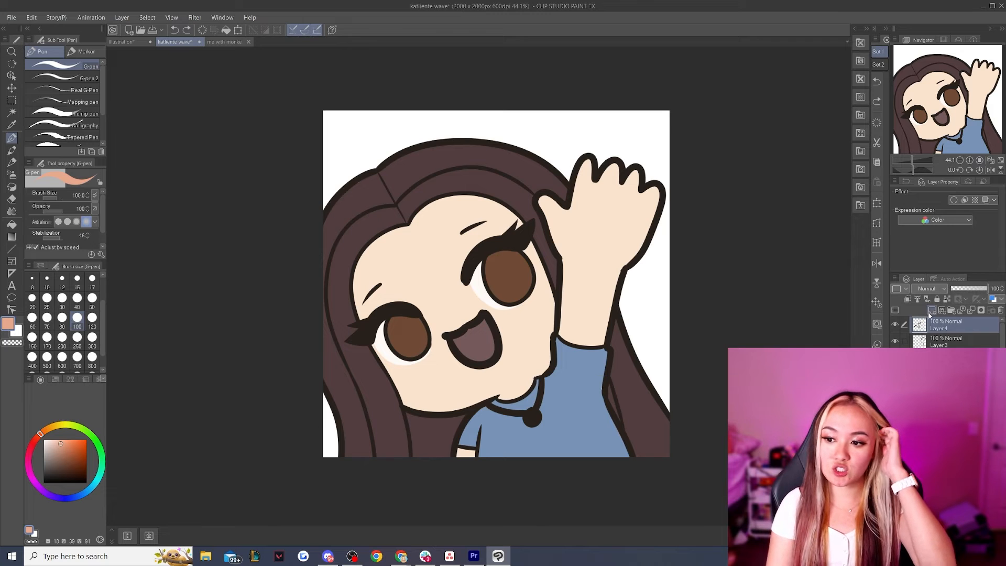
{"action": "left_click", "coordinate": [88, 433]}
{"action": "left_click_drag", "start_coordinate": [363, 151], "coordinate": [361, 183]}
{"action": "left_click_drag", "start_coordinate": [346, 220], "coordinate": [343, 264]}
{"action": "left_click_drag", "start_coordinate": [373, 210], "coordinate": [390, 238]}
{"action": "left_click_drag", "start_coordinate": [401, 195], "coordinate": [434, 205]}
{"action": "mouse_move", "coordinate": [413, 166]}
{"action": "left_mouse_down"}
{"action": "mouse_move", "coordinate": [452, 169]}
{"action": "mouse_move", "coordinate": [451, 148]}
{"action": "left_mouse_up"}
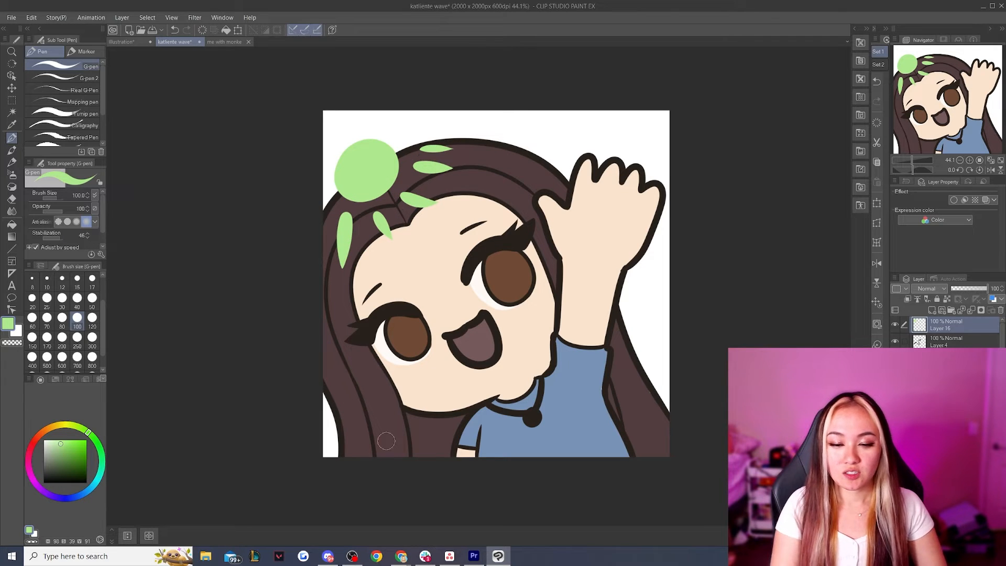
Move the light guide toward the canvas's upper-left corner and mark the lit areas in green on the forehead, hair, hand and arm
{"action": "left_click", "coordinate": [11, 86]}
{"action": "left_click_drag", "start_coordinate": [386, 169], "coordinate": [362, 176]}
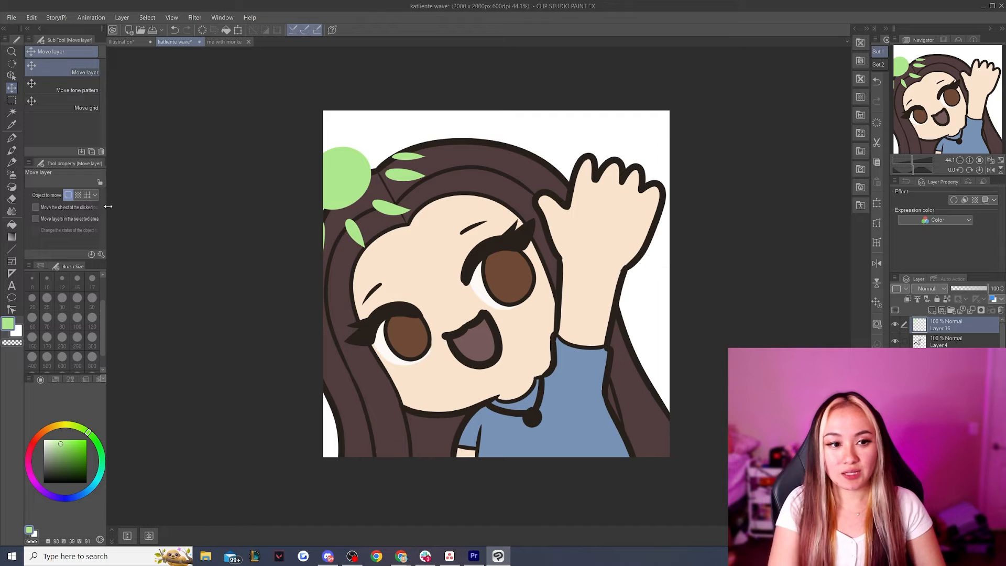
{"action": "left_click", "coordinate": [11, 138]}
{"action": "mouse_move", "coordinate": [426, 238]}
{"action": "left_mouse_down"}
{"action": "mouse_move", "coordinate": [408, 267]}
{"action": "mouse_move", "coordinate": [433, 237]}
{"action": "mouse_move", "coordinate": [413, 247]}
{"action": "left_mouse_up"}
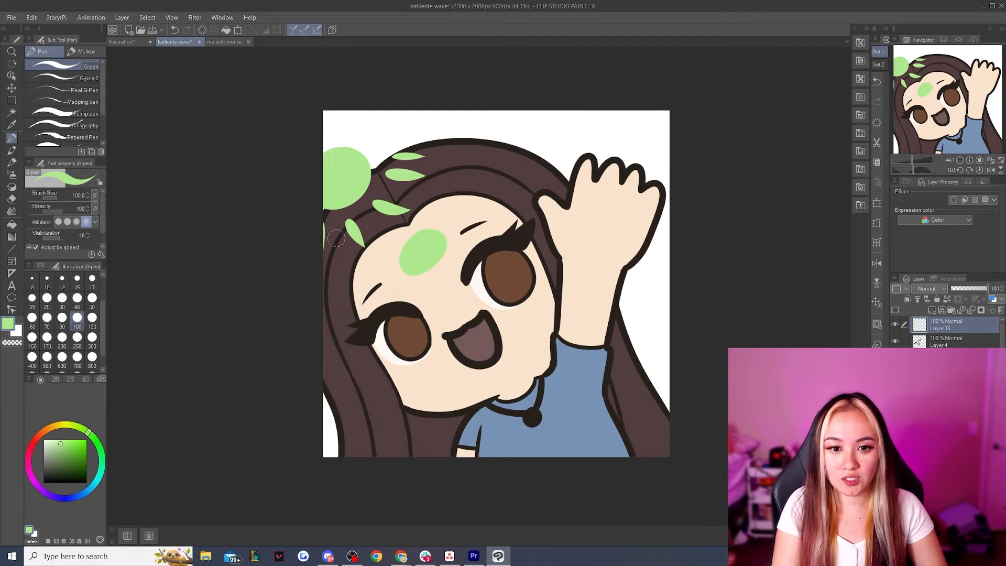
{"action": "left_click_drag", "start_coordinate": [324, 228], "coordinate": [361, 243]}
{"action": "left_click_drag", "start_coordinate": [452, 185], "coordinate": [441, 147]}
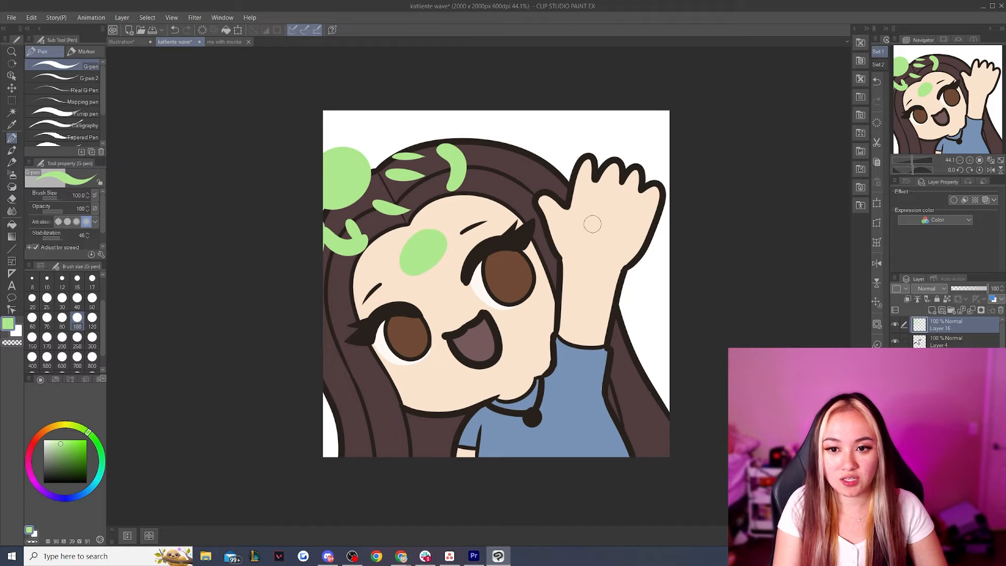
{"action": "mouse_move", "coordinate": [587, 162]}
{"action": "left_mouse_down"}
{"action": "mouse_move", "coordinate": [575, 200]}
{"action": "mouse_move", "coordinate": [544, 217]}
{"action": "mouse_move", "coordinate": [566, 266]}
{"action": "mouse_move", "coordinate": [562, 363]}
{"action": "left_mouse_up"}
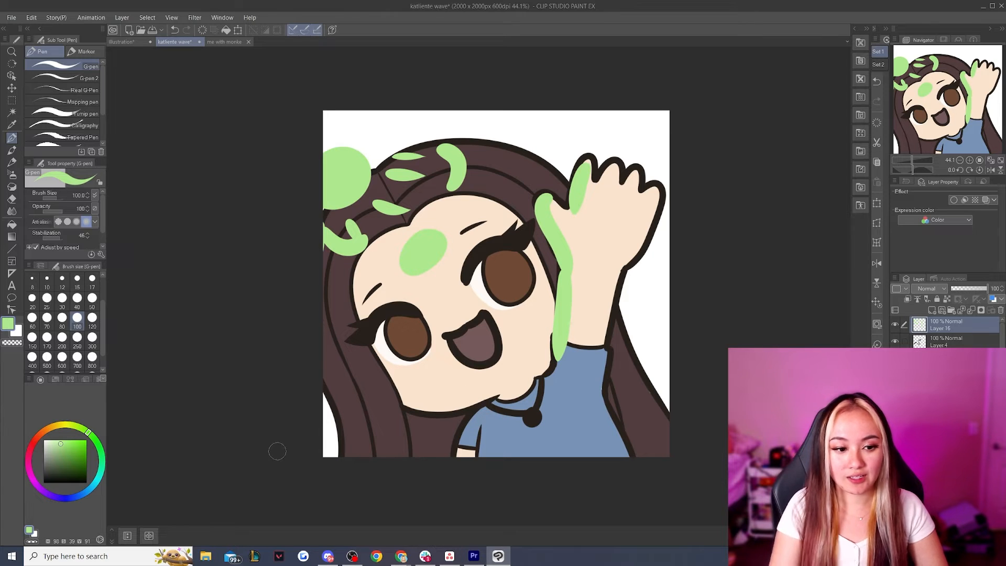
Mark the shadow areas in blue-violet along the hairline, jaw, outer arm, shirt side and the hair behind the raised arm
{"action": "left_click", "coordinate": [60, 498]}
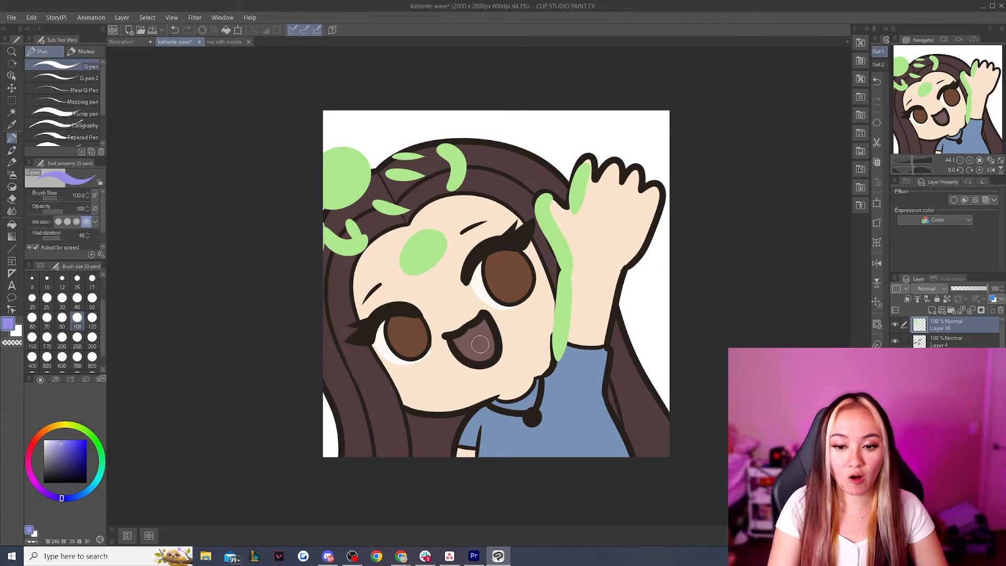
{"action": "mouse_move", "coordinate": [497, 397]}
{"action": "left_mouse_down"}
{"action": "mouse_move", "coordinate": [543, 368]}
{"action": "mouse_move", "coordinate": [498, 390]}
{"action": "mouse_move", "coordinate": [536, 373]}
{"action": "mouse_move", "coordinate": [550, 303]}
{"action": "left_mouse_up"}
{"action": "mouse_move", "coordinate": [399, 229]}
{"action": "left_mouse_down"}
{"action": "mouse_move", "coordinate": [364, 258]}
{"action": "mouse_move", "coordinate": [366, 317]}
{"action": "mouse_move", "coordinate": [398, 231]}
{"action": "mouse_move", "coordinate": [362, 265]}
{"action": "mouse_move", "coordinate": [372, 318]}
{"action": "left_mouse_up"}
{"action": "key", "text": "ctrl+z"}
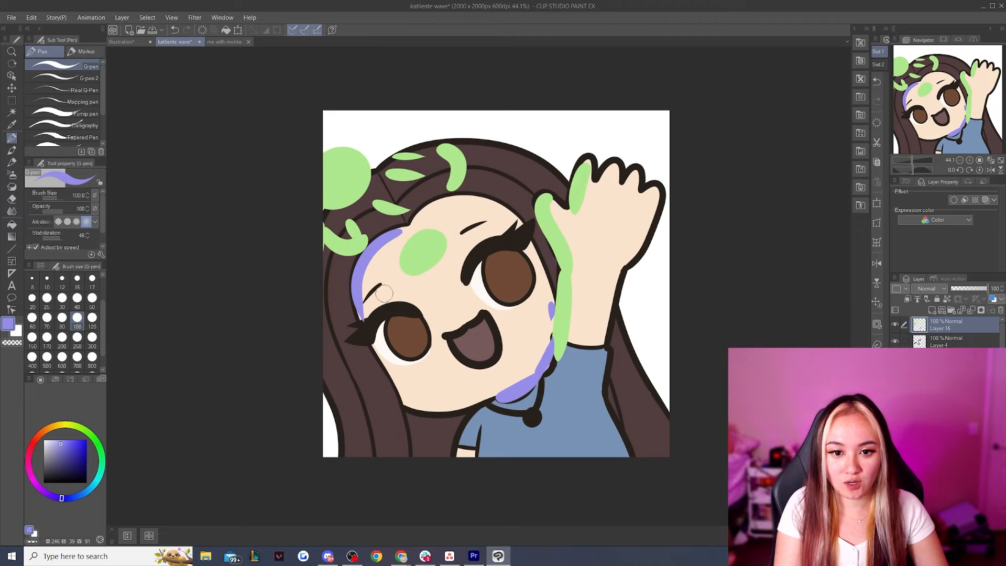
{"action": "mouse_move", "coordinate": [414, 219]}
{"action": "left_mouse_down"}
{"action": "mouse_move", "coordinate": [479, 200]}
{"action": "mouse_move", "coordinate": [515, 225]}
{"action": "left_mouse_up"}
{"action": "key", "text": "ctrl+z"}
{"action": "left_click_drag", "start_coordinate": [598, 343], "coordinate": [654, 214]}
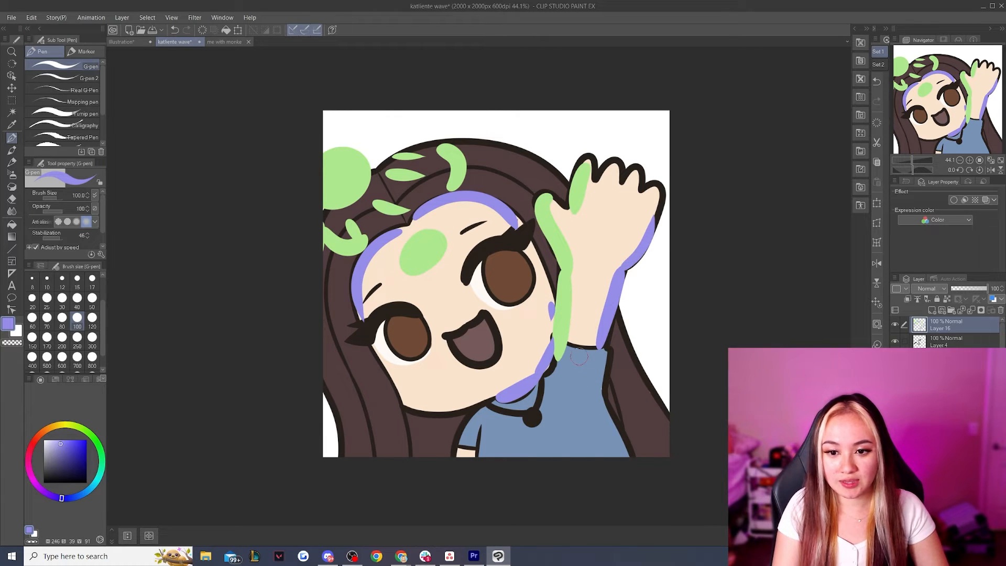
{"action": "mouse_move", "coordinate": [603, 350]}
{"action": "left_mouse_down"}
{"action": "mouse_move", "coordinate": [591, 402]}
{"action": "mouse_move", "coordinate": [605, 445]}
{"action": "mouse_move", "coordinate": [601, 402]}
{"action": "mouse_move", "coordinate": [618, 465]}
{"action": "left_mouse_up"}
{"action": "mouse_move", "coordinate": [618, 331]}
{"action": "left_mouse_down"}
{"action": "mouse_move", "coordinate": [609, 391]}
{"action": "mouse_move", "coordinate": [633, 376]}
{"action": "mouse_move", "coordinate": [635, 448]}
{"action": "mouse_move", "coordinate": [657, 409]}
{"action": "mouse_move", "coordinate": [624, 460]}
{"action": "left_mouse_up"}
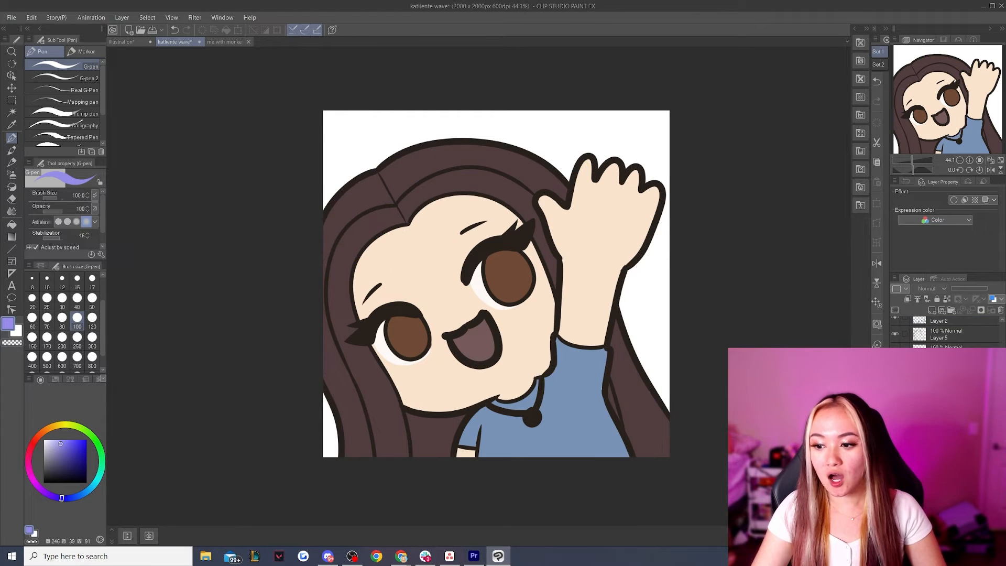
Airbrush soft, slightly darker gradients over the face, raised arm and shirt on clipped layers, using the Soft airbrush at size 600
{"action": "left_click", "coordinate": [946, 419]}
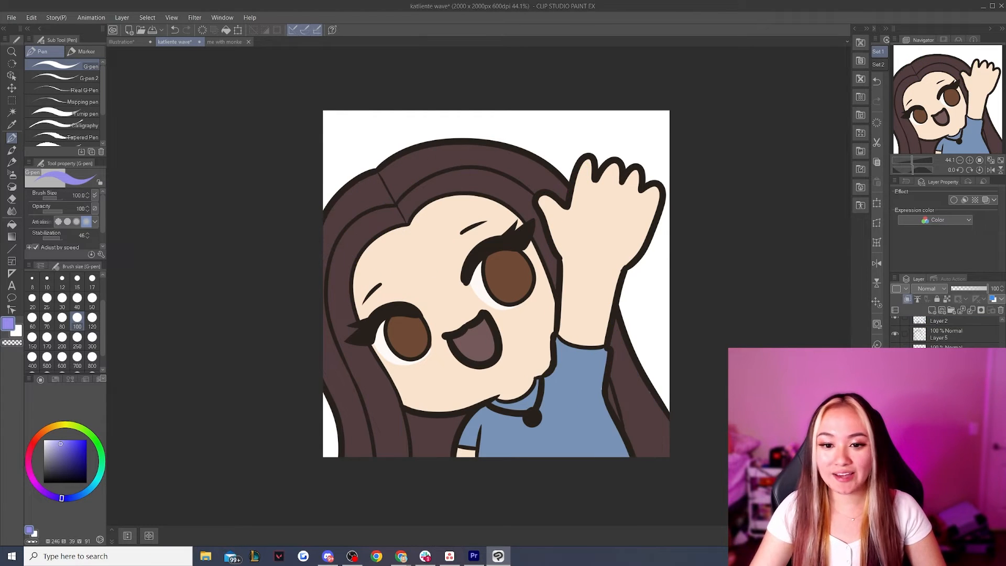
{"action": "left_click", "coordinate": [431, 274], "text": "alt"}
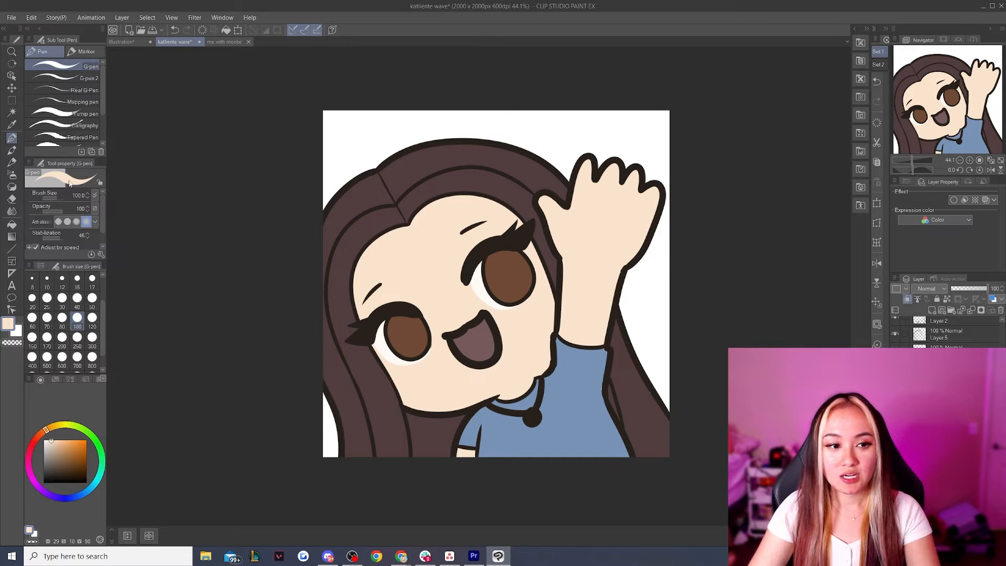
{"action": "left_click", "coordinate": [11, 174]}
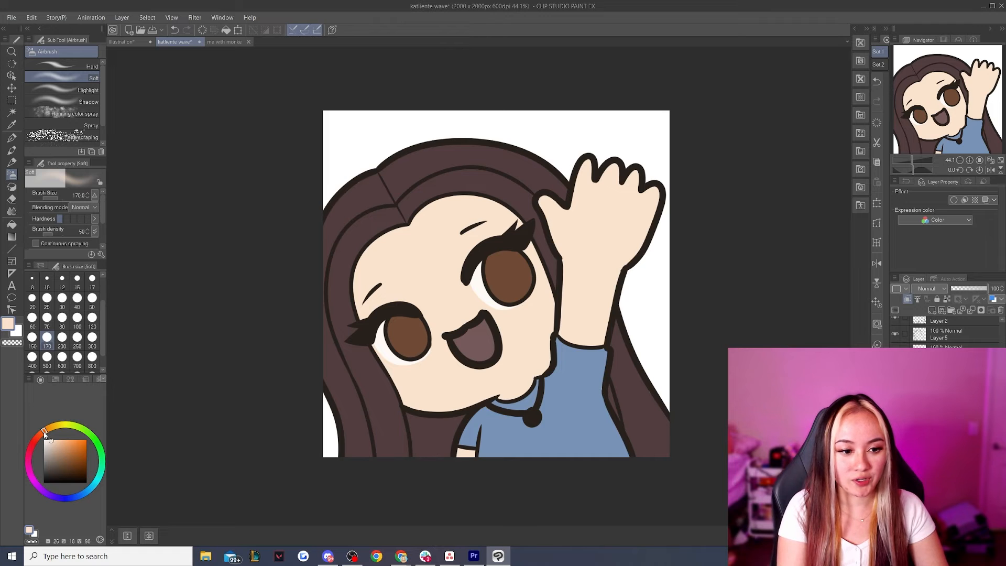
{"action": "left_click", "coordinate": [61, 357]}
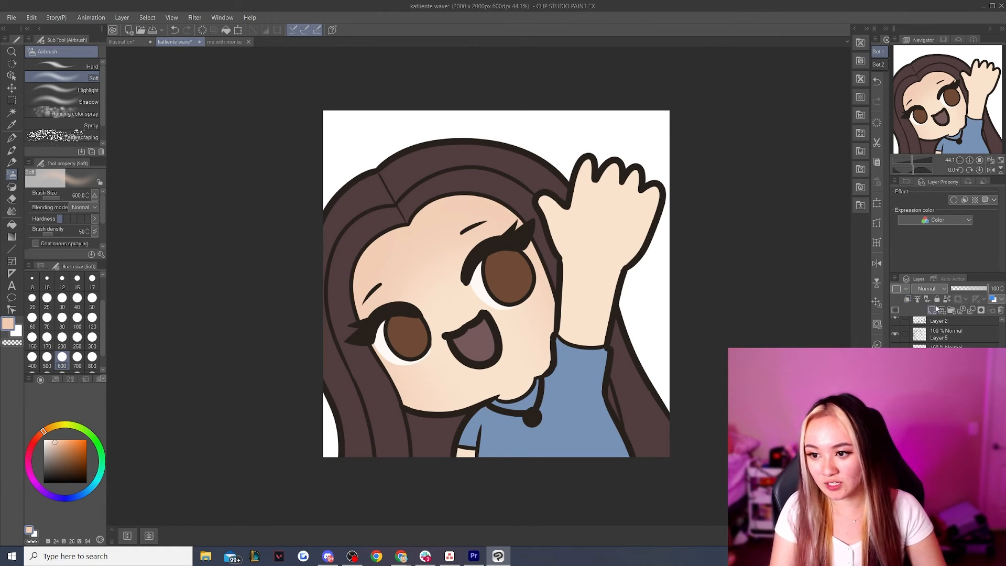
{"action": "left_click", "coordinate": [908, 299]}
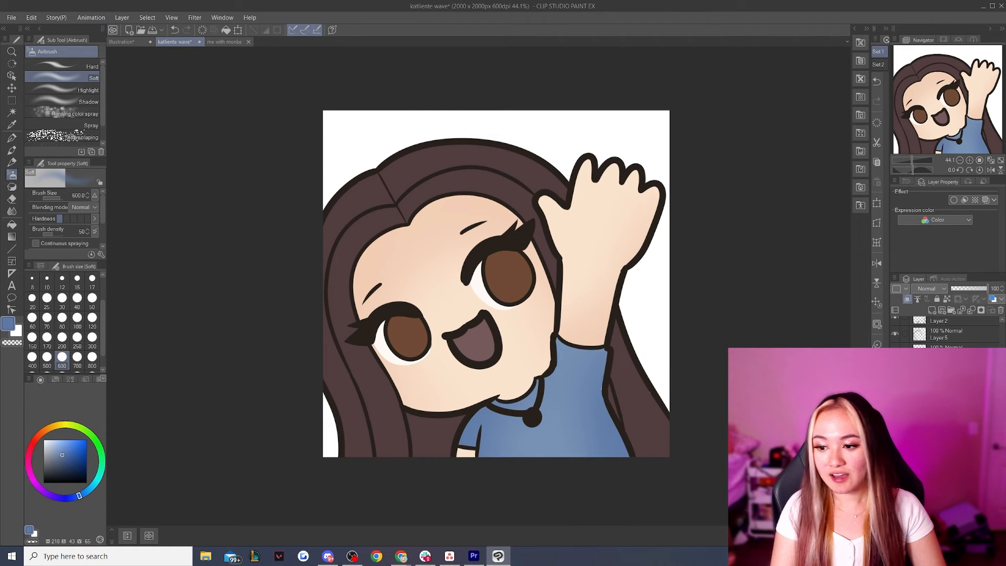
On a new clipped layer over the hair, airbrush the lower lengths magenta with hue 325, saturation 56 and value 59
{"action": "left_click", "coordinate": [933, 311]}
{"action": "left_click", "coordinate": [907, 299]}
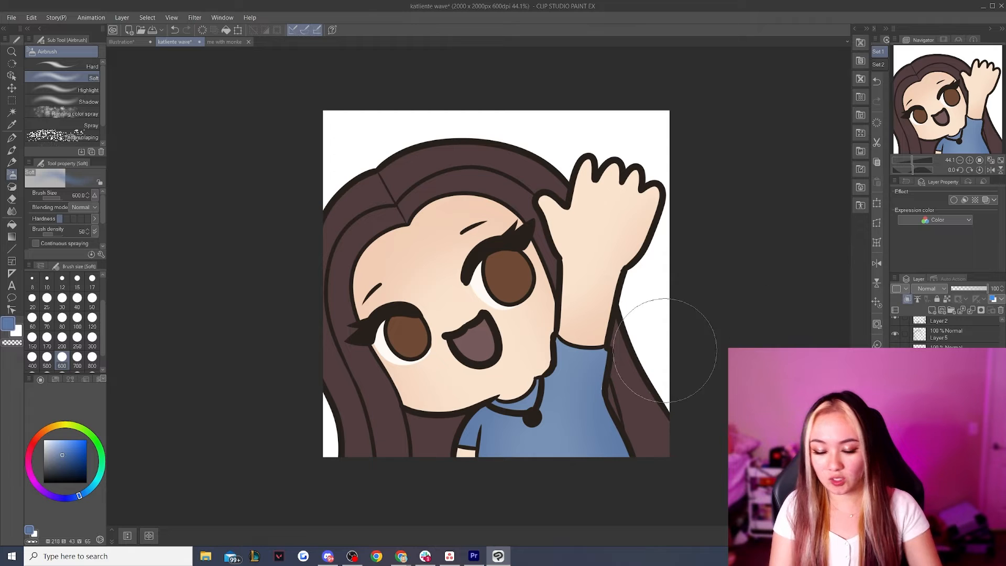
{"action": "left_click", "coordinate": [629, 410], "text": "alt"}
{"action": "left_click", "coordinate": [63, 449]}
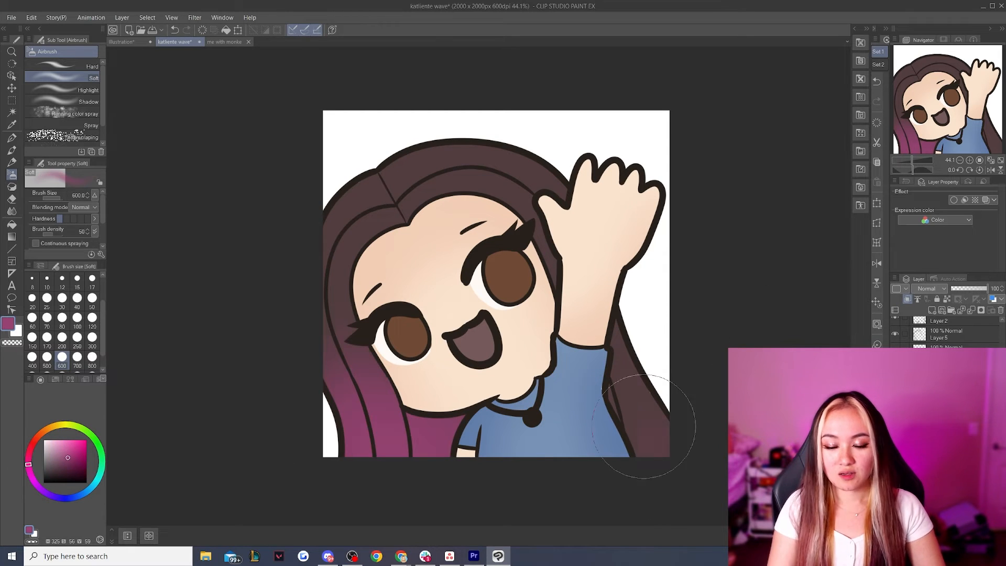
{"action": "left_click_drag", "start_coordinate": [654, 423], "coordinate": [668, 478]}
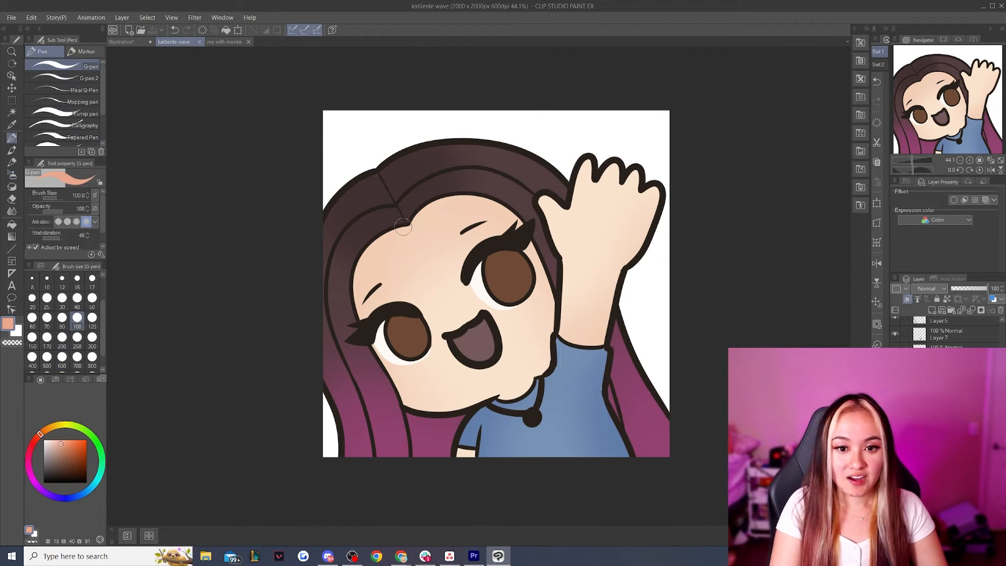
Paint salmon cast shadows on the forehead along both sides of the hairline with the G-pen at size 100
{"action": "left_click_drag", "start_coordinate": [403, 226], "coordinate": [364, 309]}
{"action": "left_click_drag", "start_coordinate": [406, 230], "coordinate": [368, 309]}
{"action": "left_click_drag", "start_coordinate": [411, 216], "coordinate": [530, 232]}
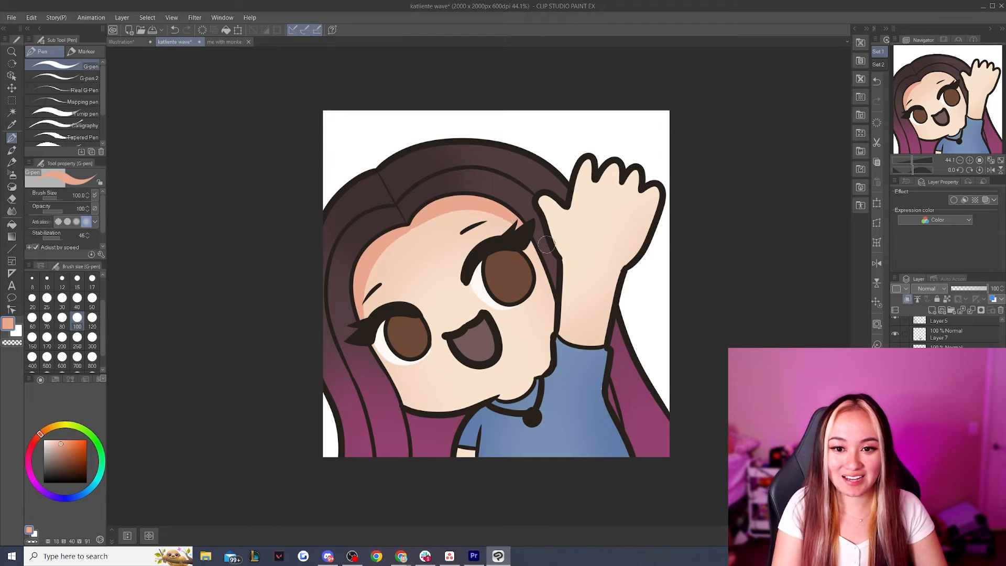
Reduce the G-pen to size 80 and paint salmon shadows on the skin above both eyes' upper lashes
{"action": "left_click", "coordinate": [62, 319]}
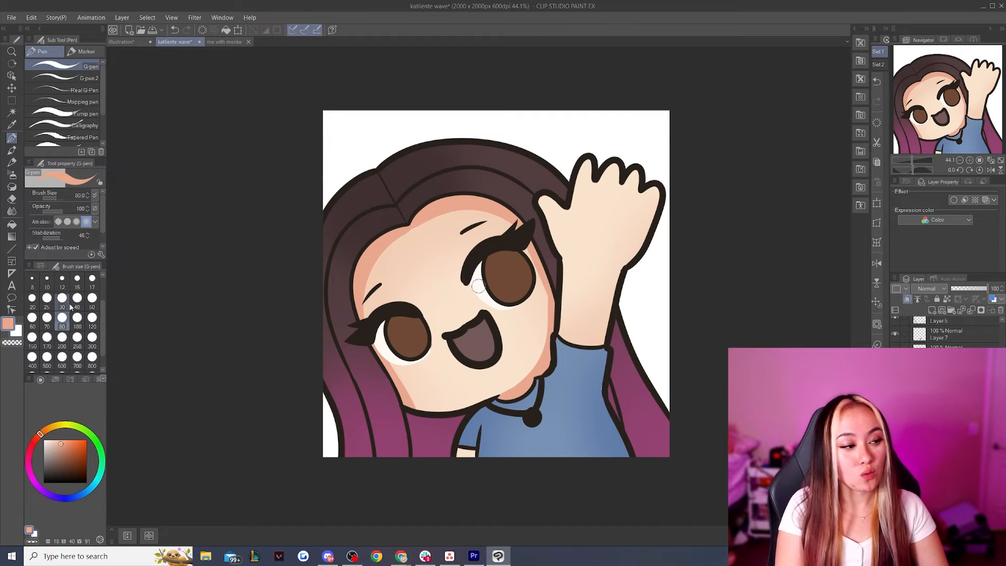
{"action": "mouse_move", "coordinate": [363, 317]}
{"action": "left_mouse_down"}
{"action": "mouse_move", "coordinate": [402, 298]}
{"action": "mouse_move", "coordinate": [422, 312]}
{"action": "mouse_move", "coordinate": [366, 314]}
{"action": "mouse_move", "coordinate": [414, 305]}
{"action": "left_mouse_up"}
{"action": "key", "text": "ctrl+z"}
{"action": "mouse_move", "coordinate": [463, 278]}
{"action": "left_mouse_down"}
{"action": "mouse_move", "coordinate": [494, 236]}
{"action": "mouse_move", "coordinate": [516, 242]}
{"action": "left_mouse_up"}
{"action": "key", "text": "ctrl+z"}
{"action": "mouse_move", "coordinate": [463, 278]}
{"action": "left_mouse_down"}
{"action": "mouse_move", "coordinate": [488, 237]}
{"action": "mouse_move", "coordinate": [519, 241]}
{"action": "left_mouse_up"}
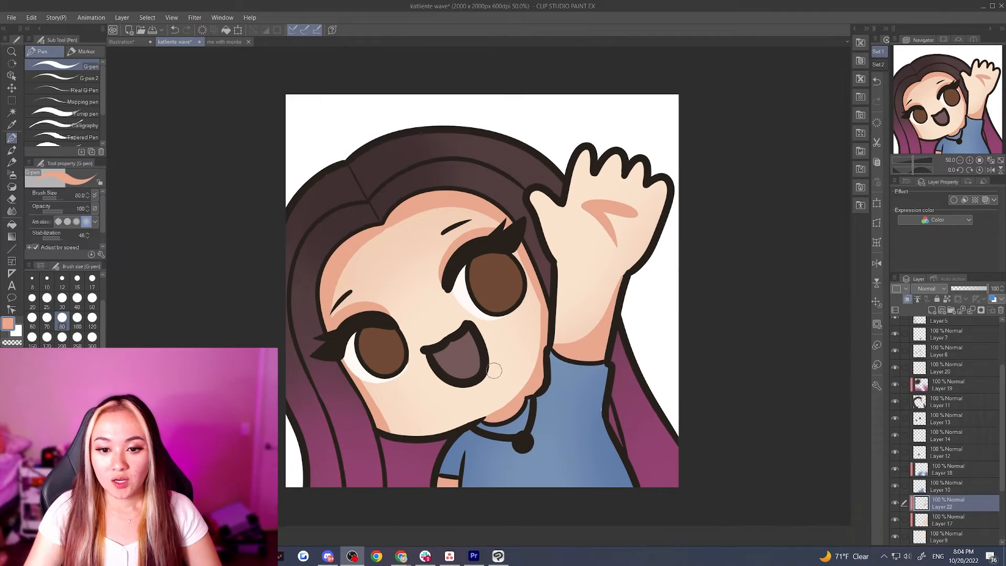
Set the skin shadow layers to Multiply, with Layer 22 at 51% opacity and Layer 21 at 52%
{"action": "scroll", "coordinate": [494, 370], "scroll_direction": "down", "scroll_amount": 2}
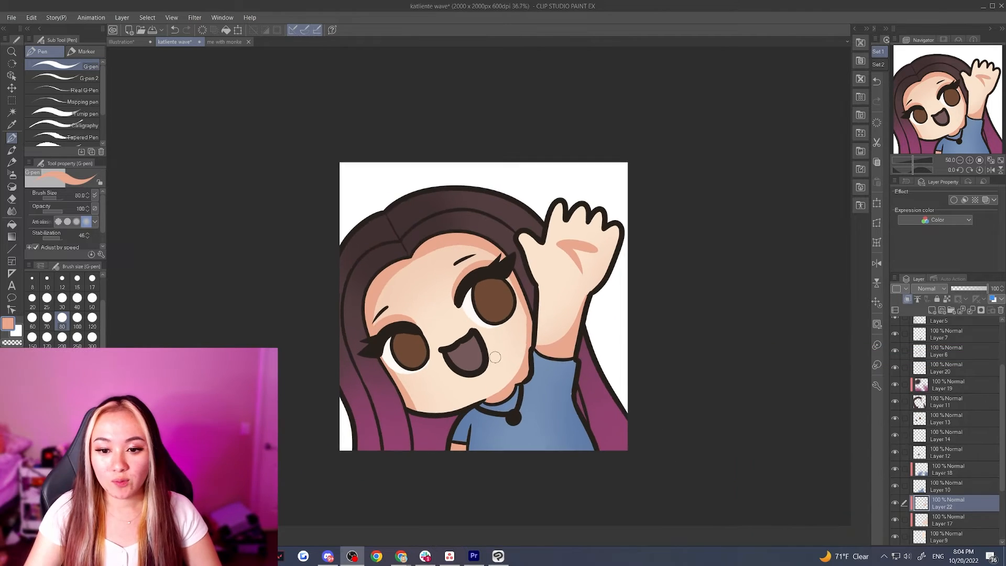
{"action": "scroll", "coordinate": [947, 290], "scroll_direction": "down", "scroll_amount": 1}
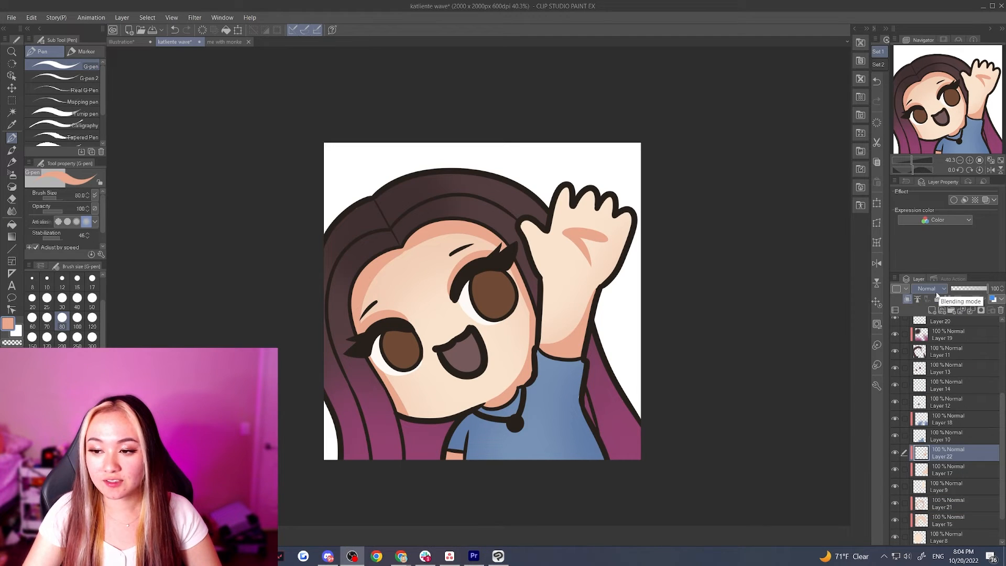
{"action": "left_click", "coordinate": [937, 296]}
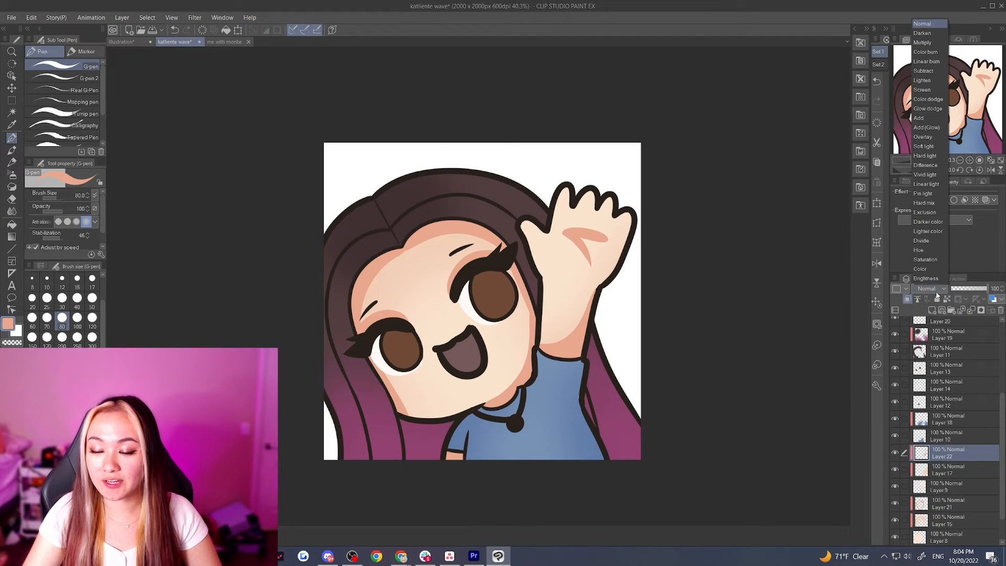
{"action": "left_click", "coordinate": [933, 43]}
{"action": "left_click", "coordinate": [969, 289]}
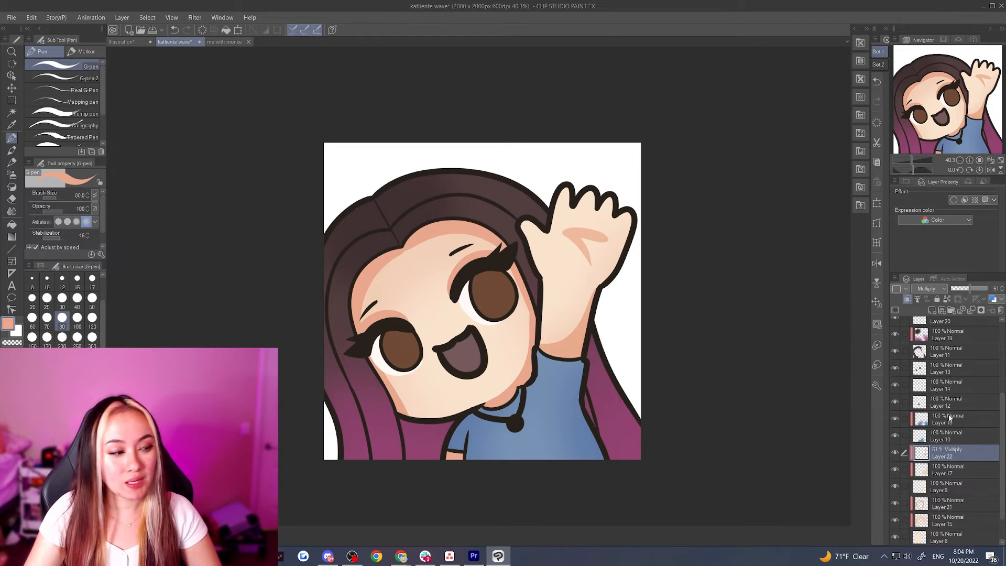
{"action": "scroll", "coordinate": [953, 464], "scroll_direction": "down", "scroll_amount": 2}
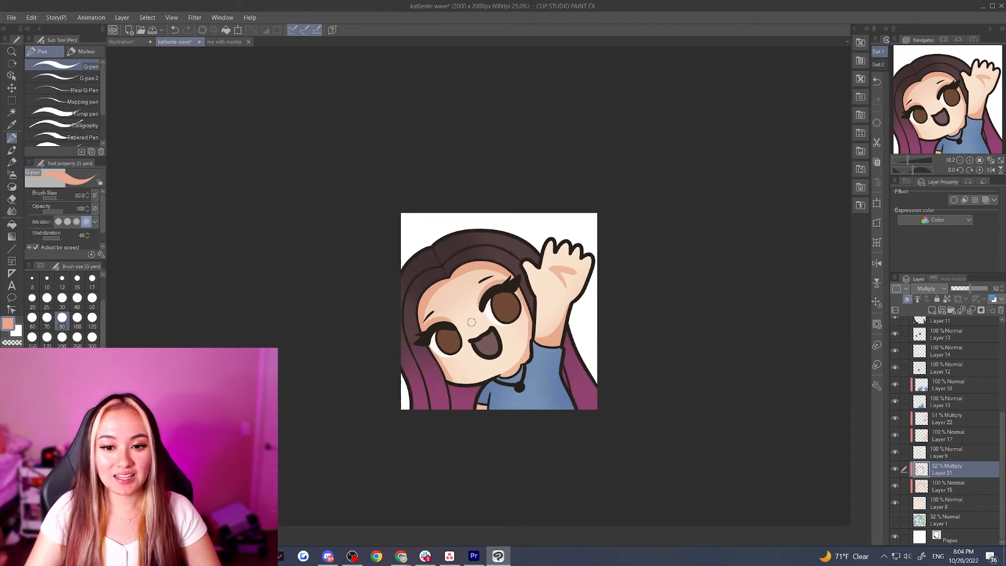
{"action": "scroll", "coordinate": [481, 324], "scroll_direction": "up", "scroll_amount": 3}
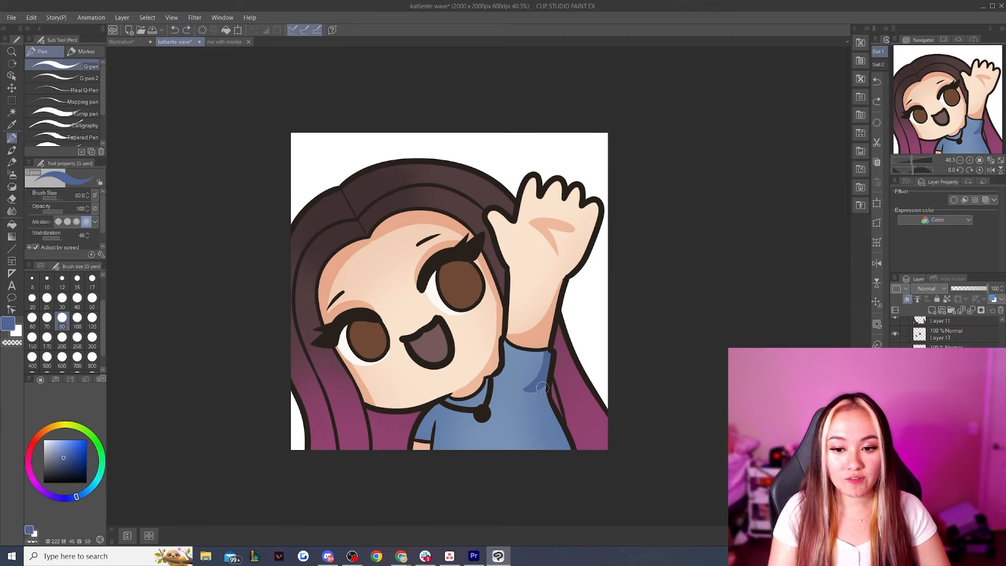
Paint darker blue shadows on the shirt's side below the raised arm and on the other sleeve, redoing strokes until clean
{"action": "mouse_move", "coordinate": [542, 387]}
{"action": "left_mouse_down"}
{"action": "mouse_move", "coordinate": [524, 395]}
{"action": "mouse_move", "coordinate": [514, 465]}
{"action": "left_mouse_up"}
{"action": "key", "text": "ctrl+z"}
{"action": "mouse_move", "coordinate": [526, 393]}
{"action": "left_mouse_down"}
{"action": "mouse_move", "coordinate": [531, 453]}
{"action": "mouse_move", "coordinate": [526, 441]}
{"action": "mouse_move", "coordinate": [526, 388]}
{"action": "mouse_move", "coordinate": [550, 470]}
{"action": "left_mouse_up"}
{"action": "key", "text": "ctrl+z"}
{"action": "key", "text": "ctrl+z"}
{"action": "left_click_drag", "start_coordinate": [526, 391], "coordinate": [544, 449]}
{"action": "key", "text": "ctrl+z"}
{"action": "left_click_drag", "start_coordinate": [524, 387], "coordinate": [543, 450]}
{"action": "left_click_drag", "start_coordinate": [542, 386], "coordinate": [565, 454]}
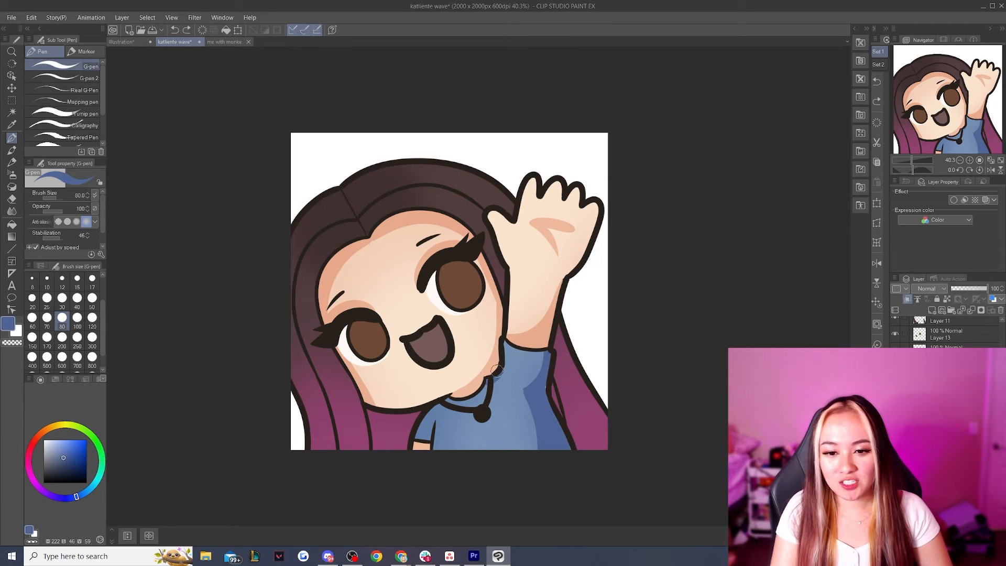
{"action": "left_click_drag", "start_coordinate": [436, 406], "coordinate": [428, 443]}
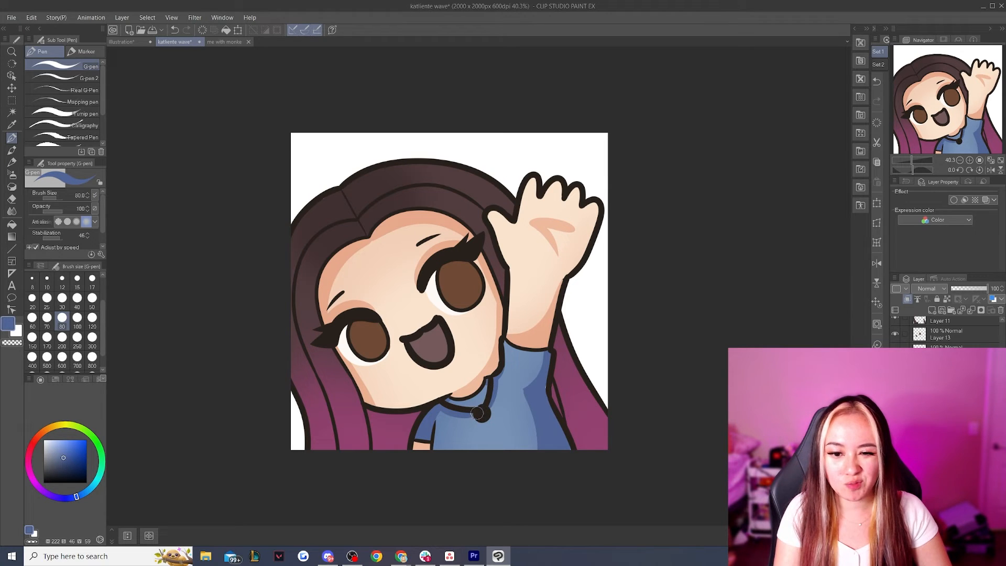
Set the shirt shadow layer to Multiply and lower its opacity to roughly half
{"action": "left_click", "coordinate": [946, 288]}
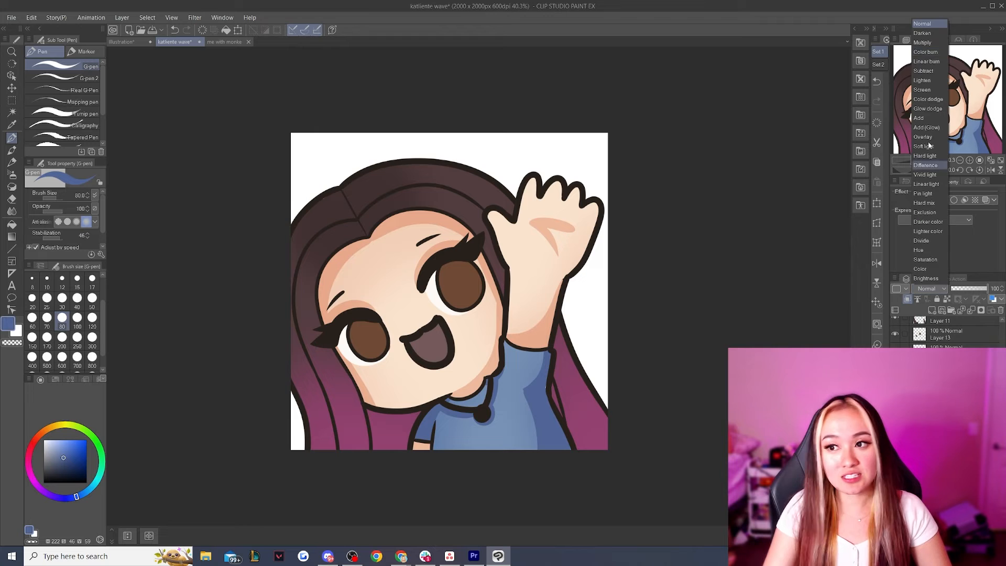
{"action": "left_click", "coordinate": [928, 54]}
{"action": "left_click", "coordinate": [966, 288]}
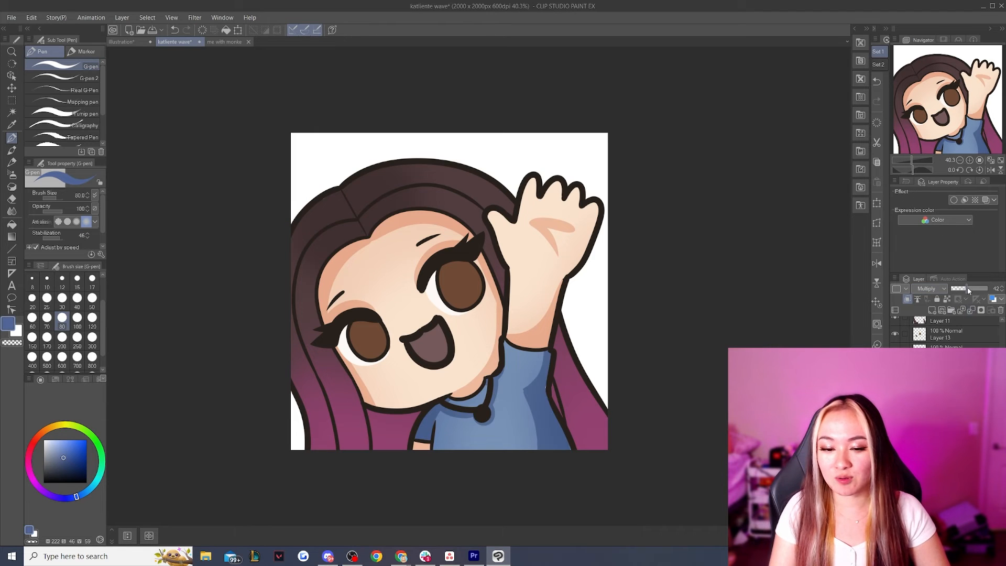
{"action": "left_click_drag", "start_coordinate": [968, 288], "coordinate": [972, 289]}
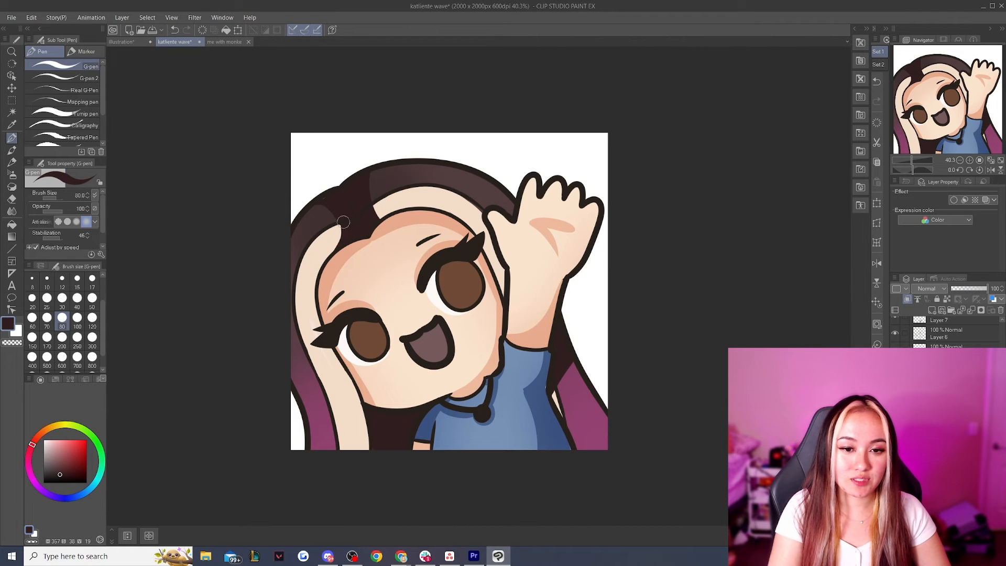
Paint a dark brown shadow on the hair around the parting with the G-pen at size 80
{"action": "left_click_drag", "start_coordinate": [372, 167], "coordinate": [375, 219]}
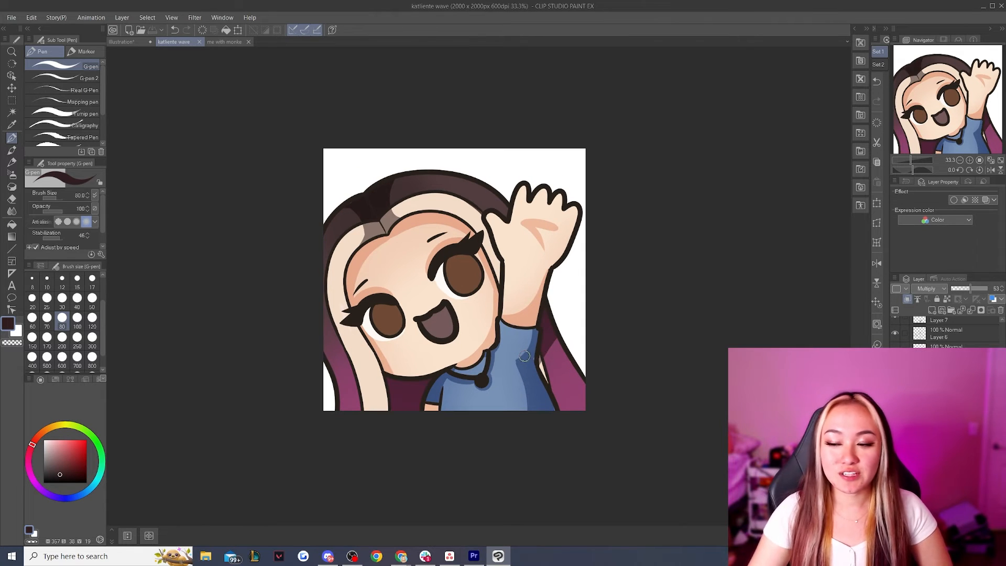
{"action": "scroll", "coordinate": [395, 362], "scroll_direction": "up", "scroll_amount": 1}
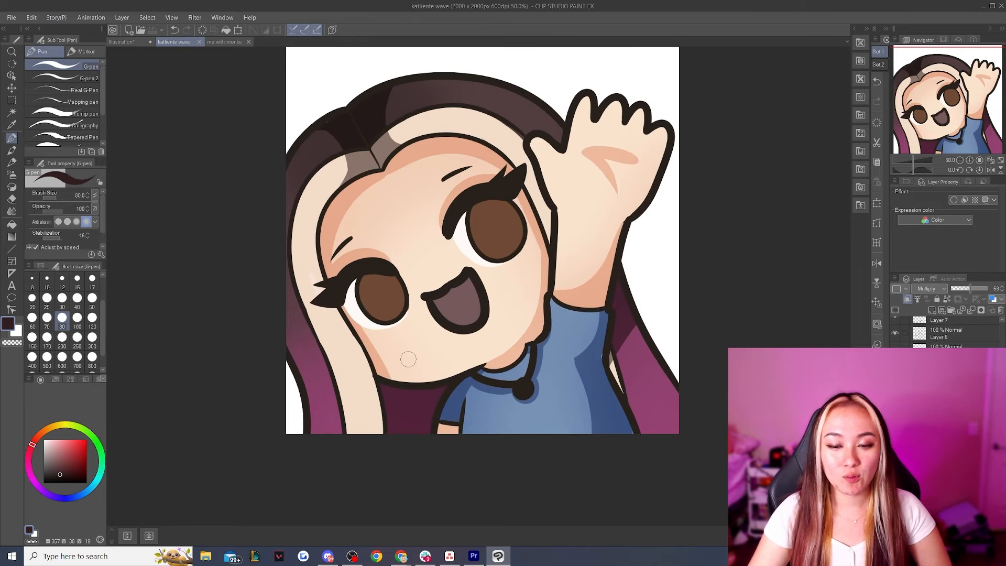
Add a clipped layer above the face's skin shadow and paint a pale cream highlight along the chin and jaw
{"action": "scroll", "coordinate": [946, 334], "scroll_direction": "down", "scroll_amount": 5}
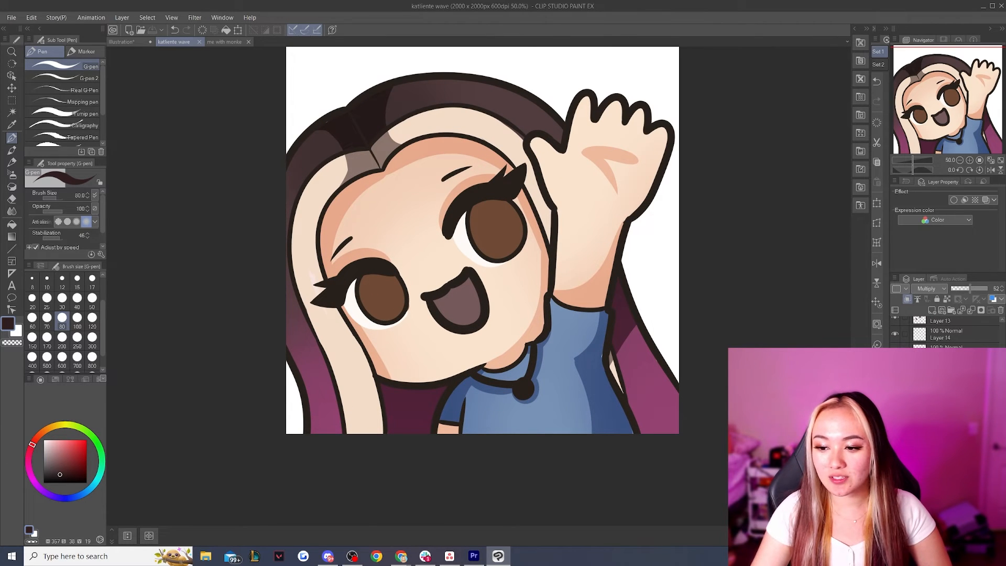
{"action": "left_click", "coordinate": [931, 309]}
{"action": "left_click", "coordinate": [907, 300]}
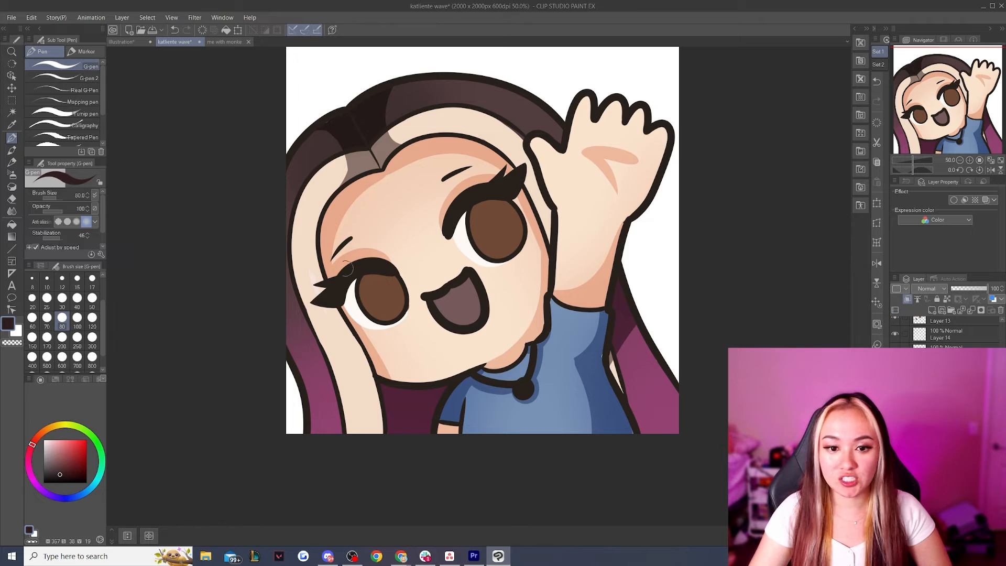
{"action": "left_click", "coordinate": [433, 345], "text": "alt"}
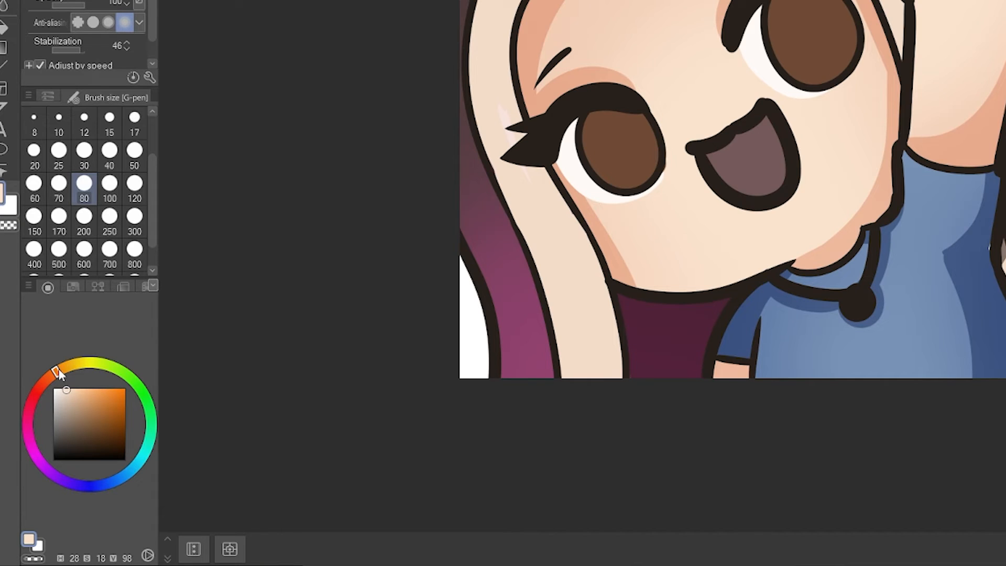
{"action": "left_click_drag", "start_coordinate": [58, 370], "coordinate": [68, 369]}
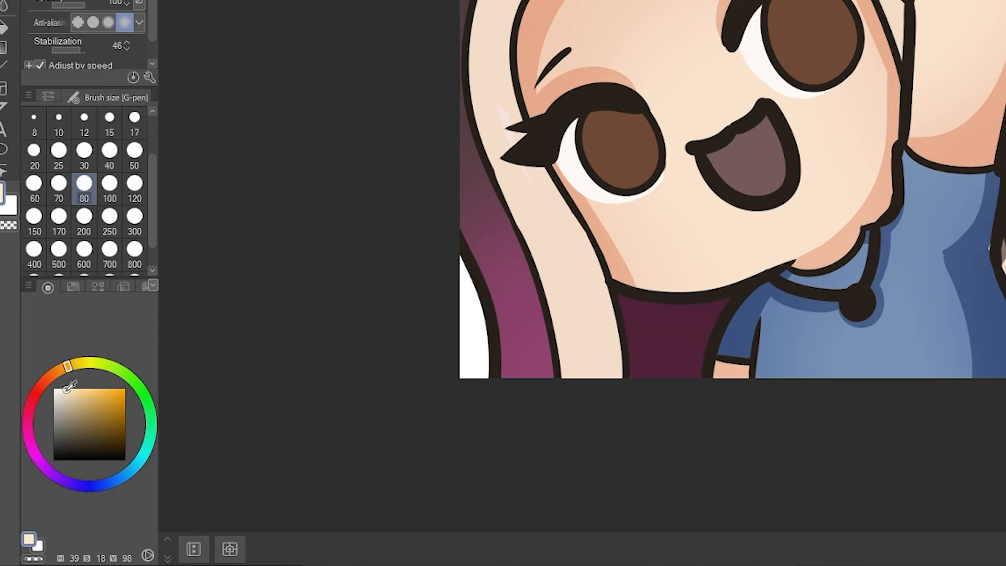
{"action": "left_click_drag", "start_coordinate": [62, 389], "coordinate": [57, 389]}
{"action": "key", "text": "ctrl+z"}
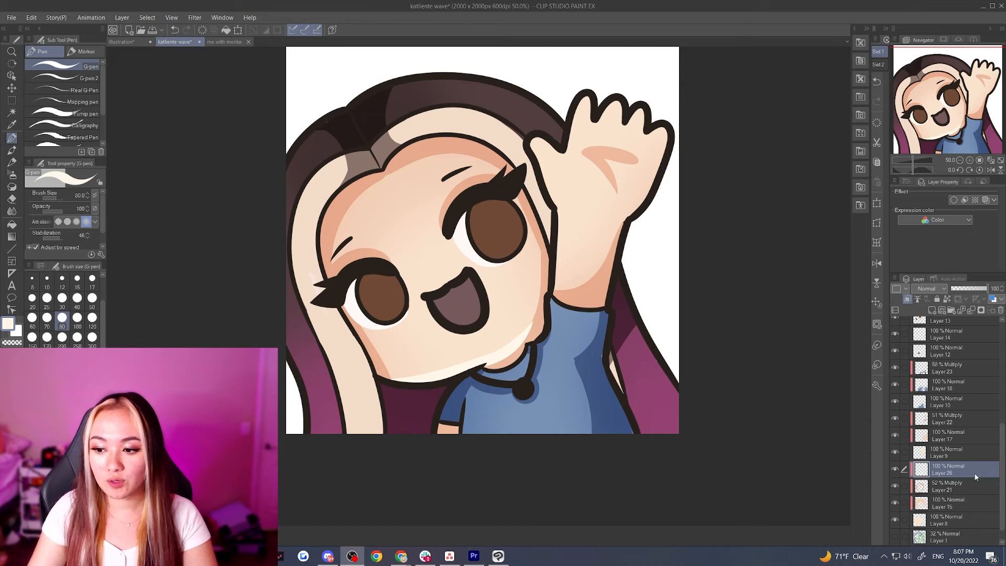
Set the face highlight layer to Screen and slightly lower its opacity
{"action": "left_click", "coordinate": [935, 291]}
{"action": "left_click", "coordinate": [929, 99]}
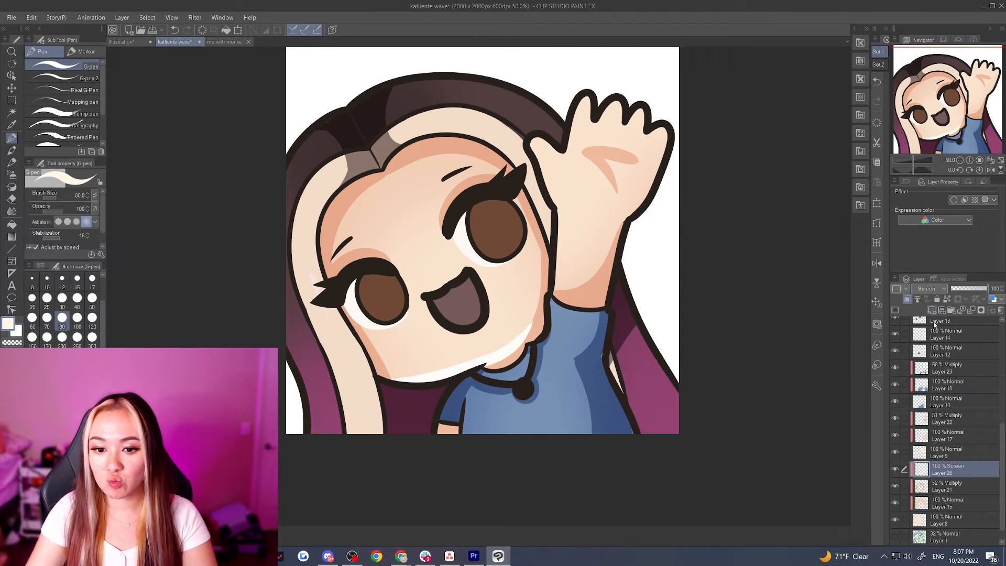
{"action": "left_click_drag", "start_coordinate": [987, 288], "coordinate": [981, 291]}
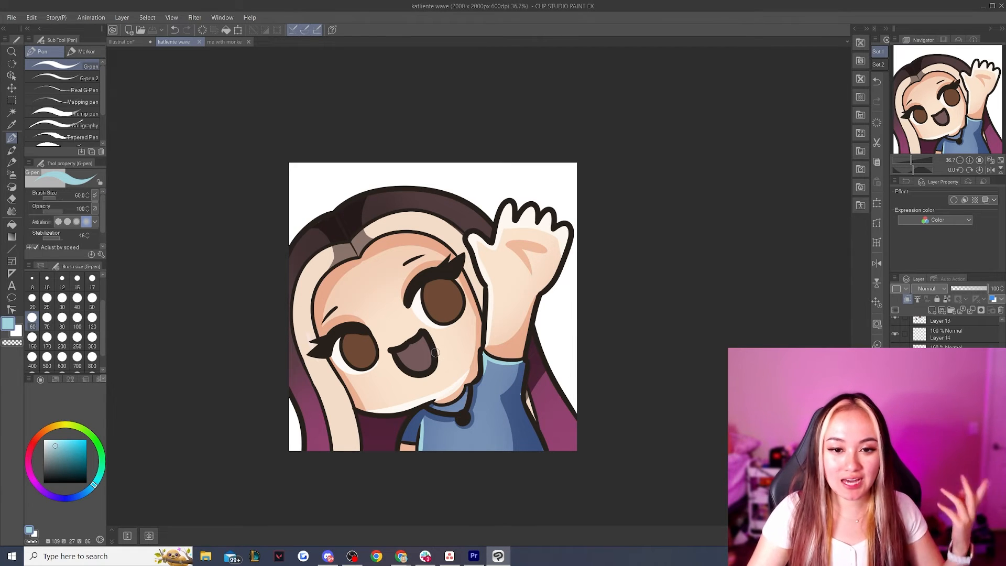
Add a soft light glow to the shirt's side and the raised arm's base with the Soft airbrush at size 250
{"action": "scroll", "coordinate": [506, 431], "scroll_direction": "up", "scroll_amount": 1}
{"action": "scroll", "coordinate": [550, 407], "scroll_direction": "down", "scroll_amount": 1}
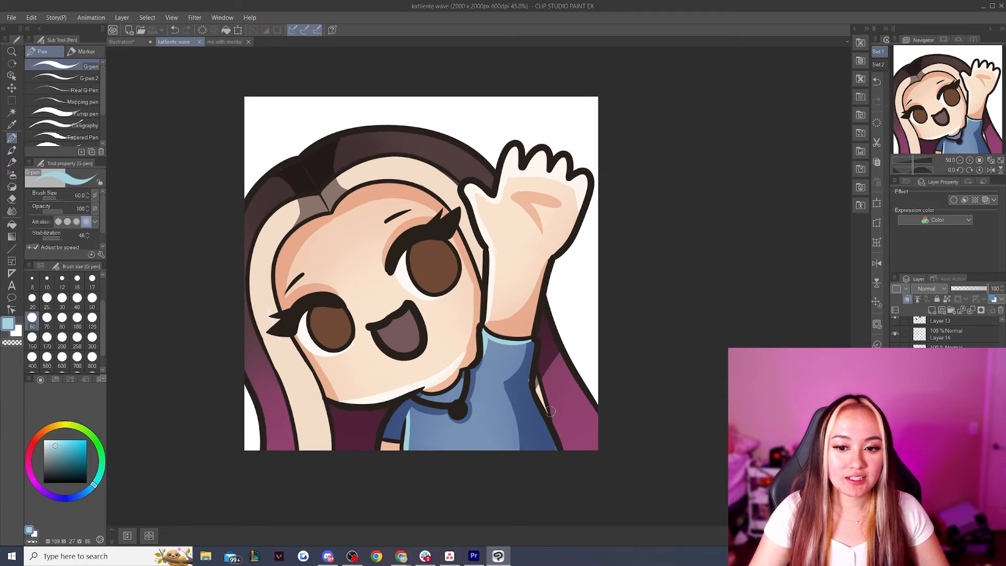
{"action": "scroll", "coordinate": [501, 382], "scroll_direction": "up", "scroll_amount": 1}
{"action": "left_click", "coordinate": [12, 174]}
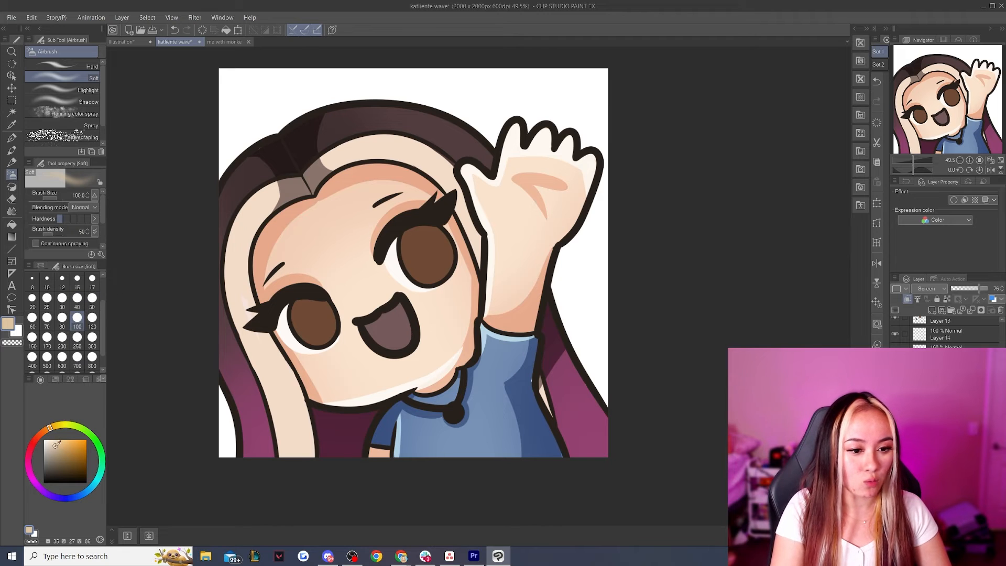
{"action": "left_click_drag", "start_coordinate": [55, 444], "coordinate": [51, 440]}
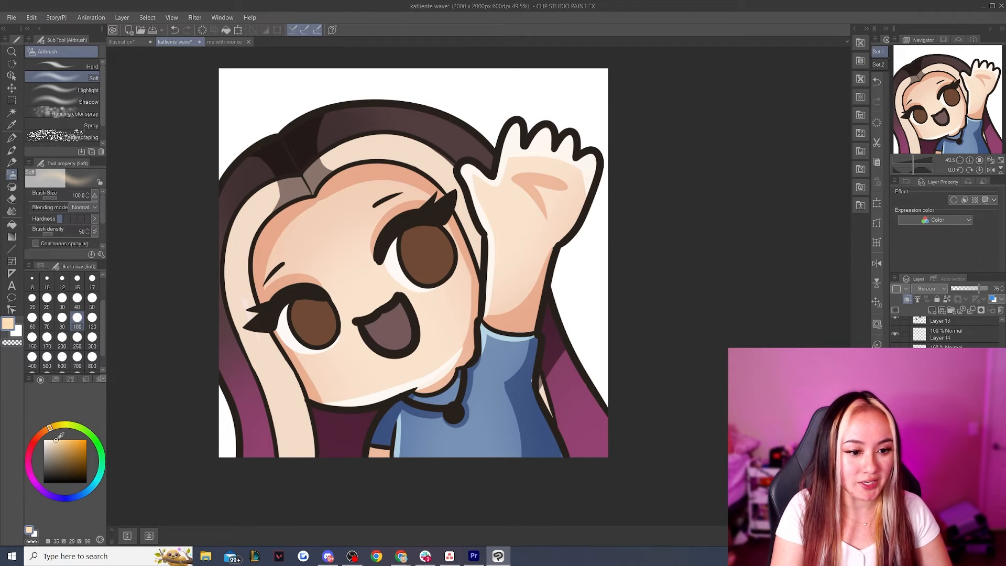
{"action": "left_click", "coordinate": [77, 337]}
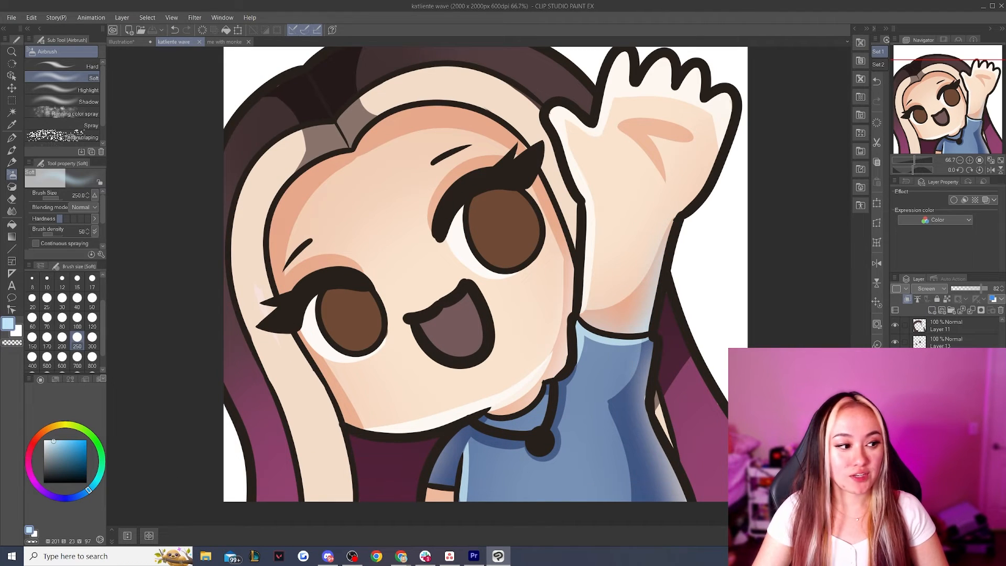
Identify the mouth's base layer by toggling its visibility, and add a new clipped raster layer above it
{"action": "left_click", "coordinate": [894, 410]}
{"action": "left_click", "coordinate": [895, 410]}
{"action": "left_click", "coordinate": [945, 410]}
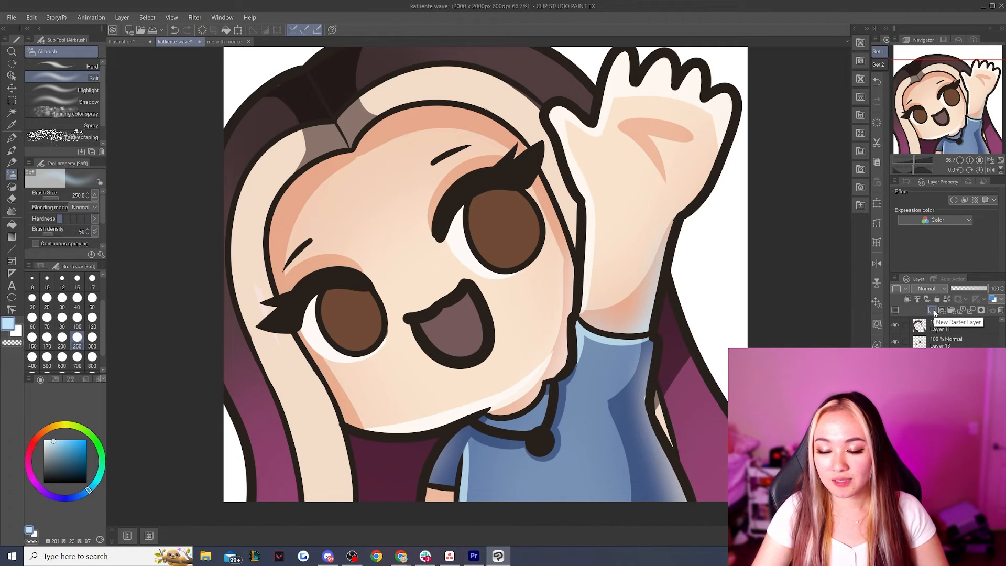
{"action": "scroll", "coordinate": [633, 314], "scroll_direction": "up", "scroll_amount": 1}
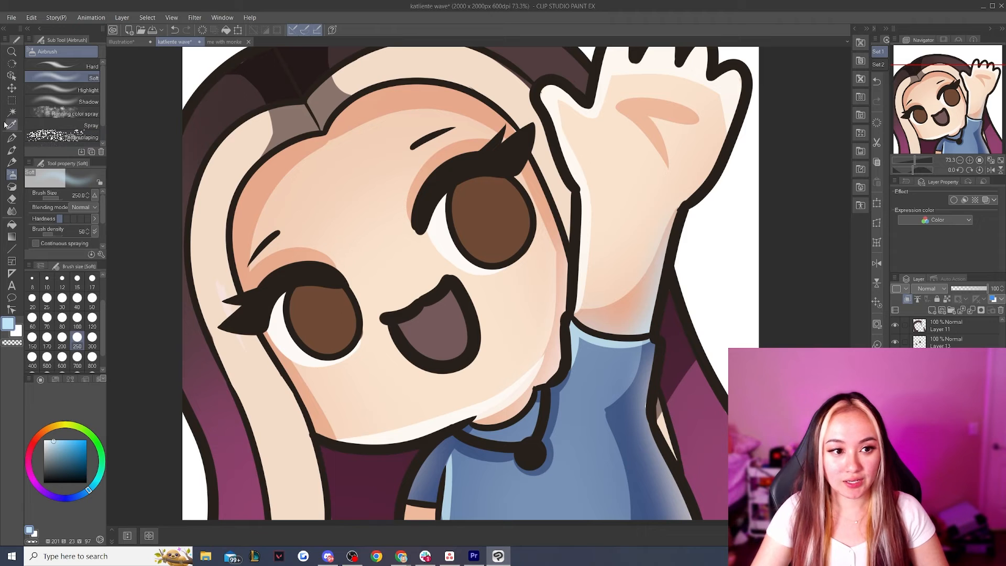
Paint a light pink tongue in the lower corner of the mouth with the G-pen at size 60, replacing the coral attempt
{"action": "left_click", "coordinate": [13, 138]}
{"action": "left_click", "coordinate": [32, 444]}
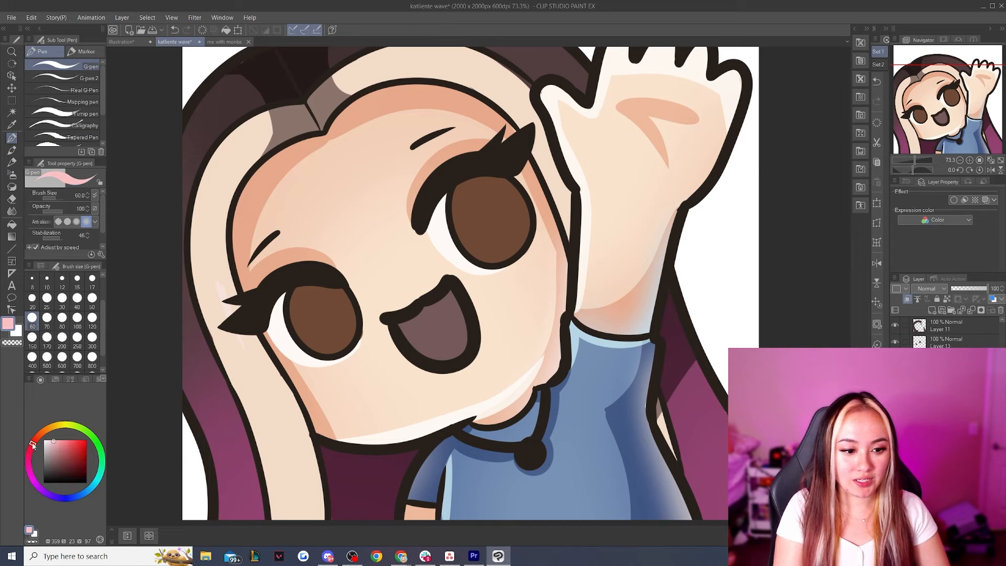
{"action": "left_click", "coordinate": [63, 440]}
{"action": "left_click", "coordinate": [67, 439]}
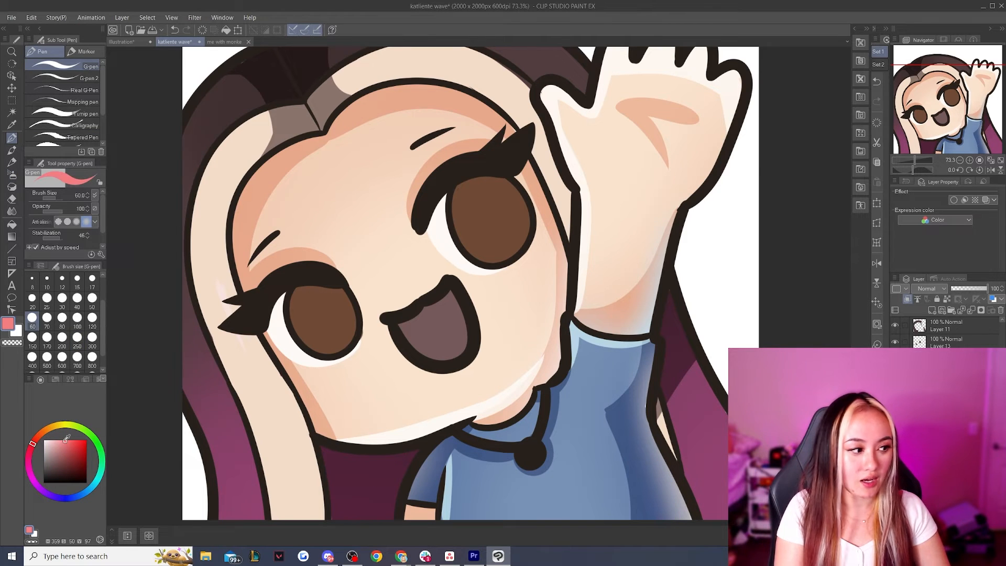
{"action": "left_click_drag", "start_coordinate": [443, 345], "coordinate": [444, 356]}
{"action": "left_click", "coordinate": [58, 441]}
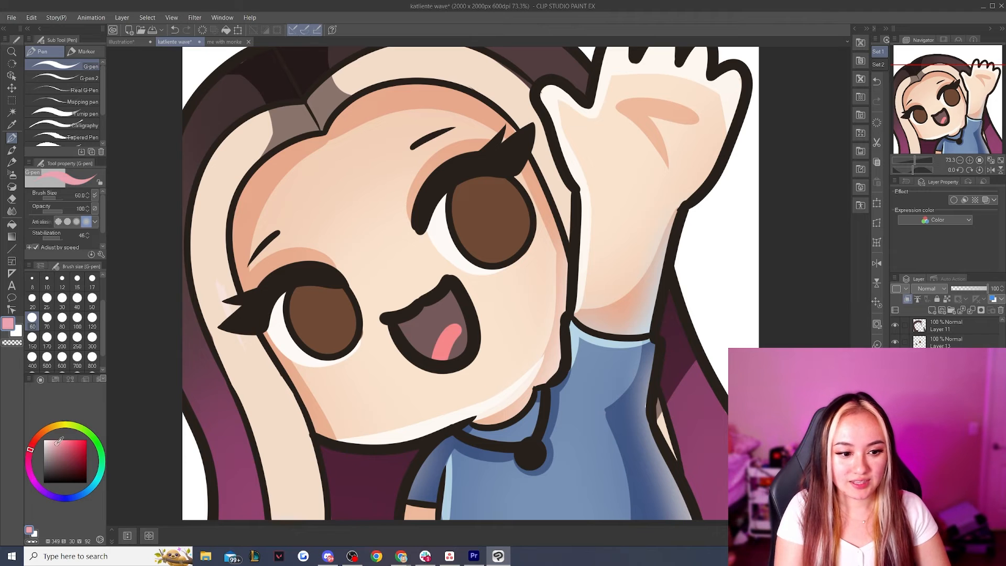
{"action": "key", "text": "ctrl+z"}
{"action": "left_click_drag", "start_coordinate": [467, 320], "coordinate": [439, 381]}
{"action": "key", "text": "ctrl+z"}
{"action": "mouse_move", "coordinate": [469, 316]}
{"action": "left_mouse_down"}
{"action": "mouse_move", "coordinate": [440, 365]}
{"action": "mouse_move", "coordinate": [467, 327]}
{"action": "mouse_move", "coordinate": [463, 362]}
{"action": "left_mouse_up"}
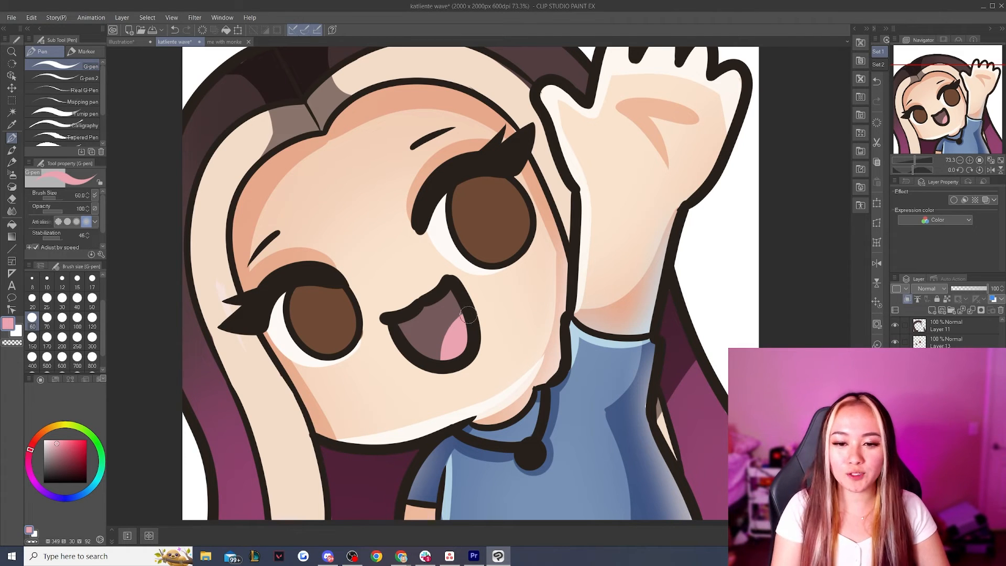
Shade the upper mouth and tongue edge on a new clipped layer in dark mauve with the Soft airbrush at size 300
{"action": "left_click", "coordinate": [908, 298]}
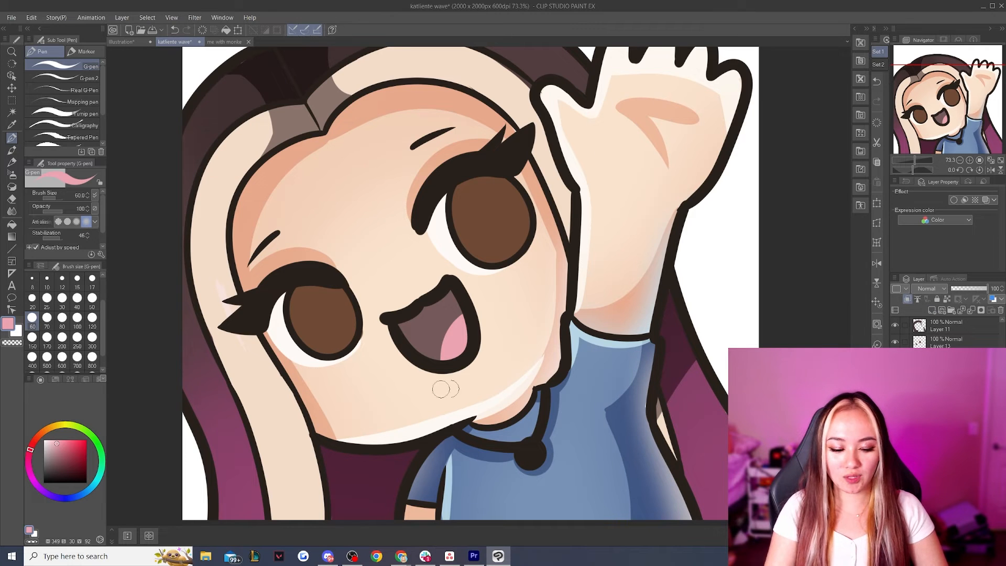
{"action": "left_click", "coordinate": [433, 317], "text": "alt"}
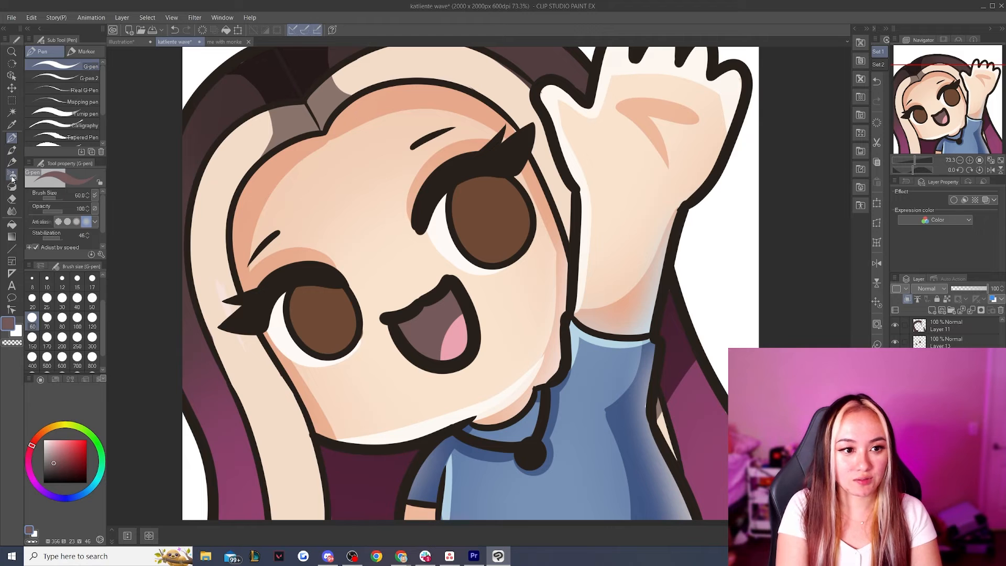
{"action": "left_click", "coordinate": [12, 176]}
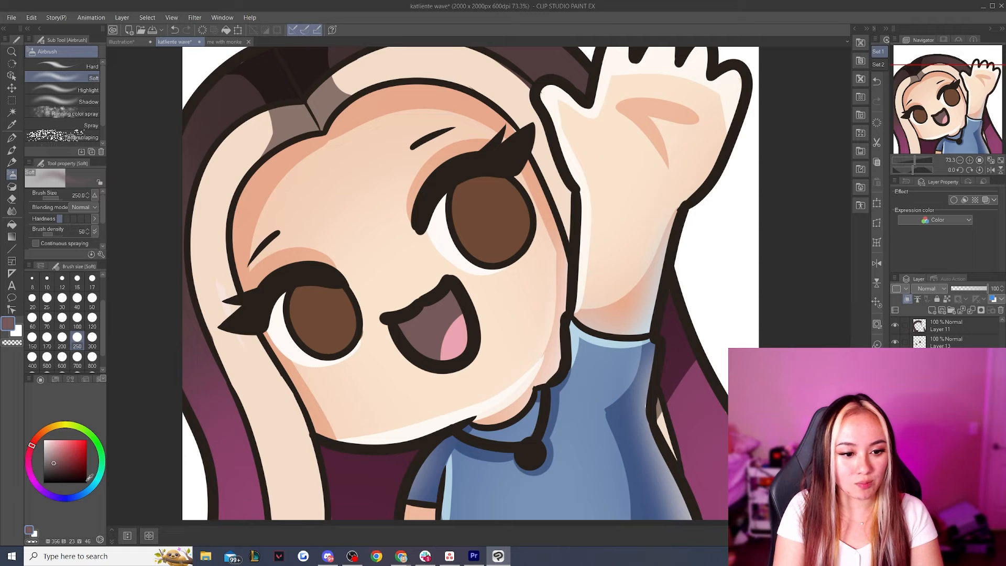
{"action": "left_click_drag", "start_coordinate": [53, 460], "coordinate": [59, 464]}
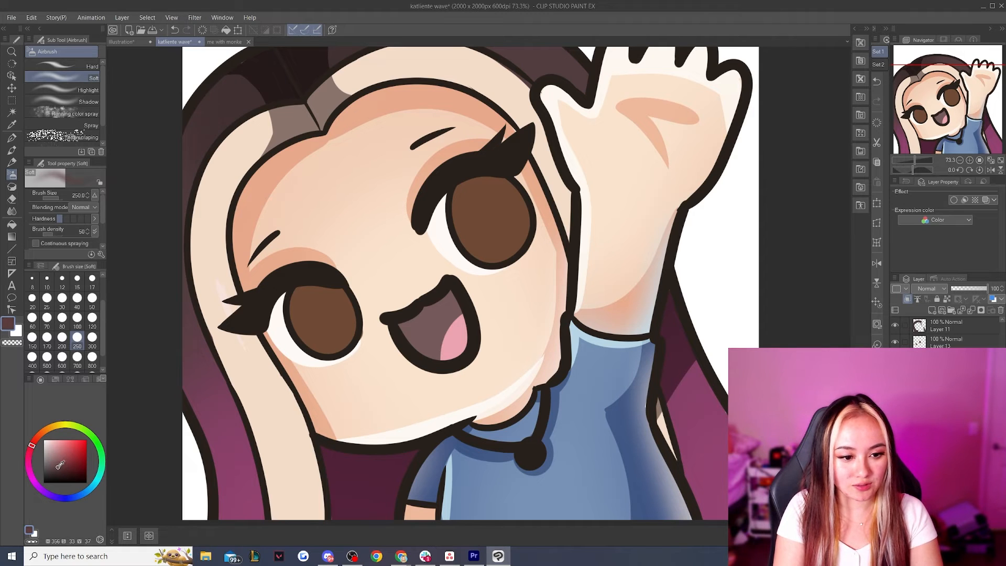
{"action": "left_click", "coordinate": [46, 357]}
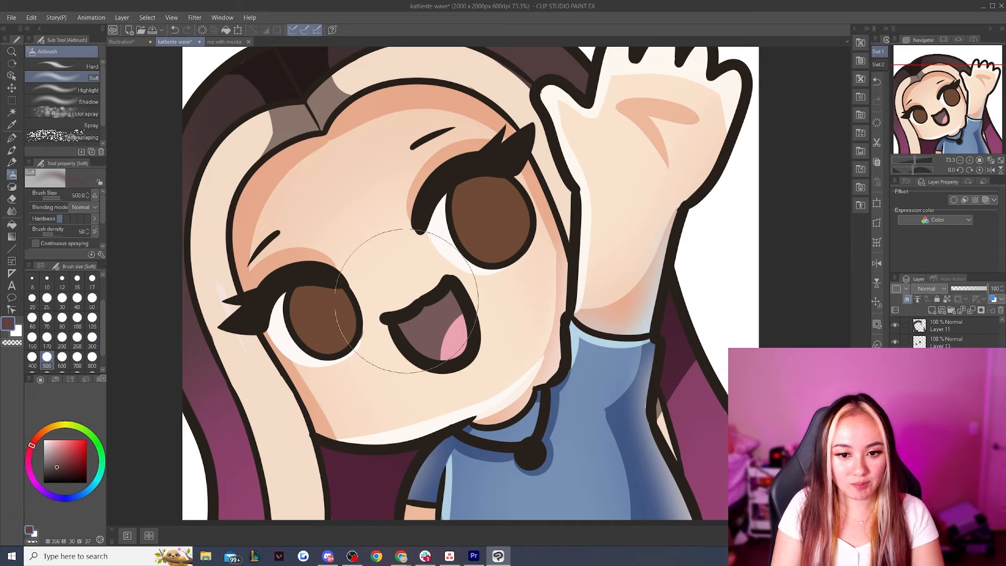
{"action": "left_click", "coordinate": [92, 340]}
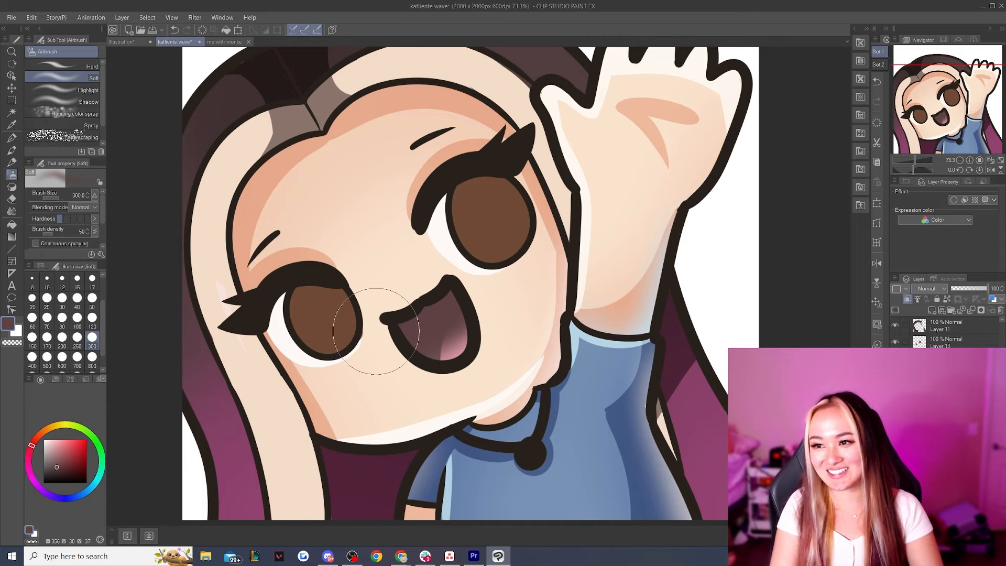
Set the mouth shadow layer to Multiply at 63% opacity
{"action": "left_click", "coordinate": [939, 289]}
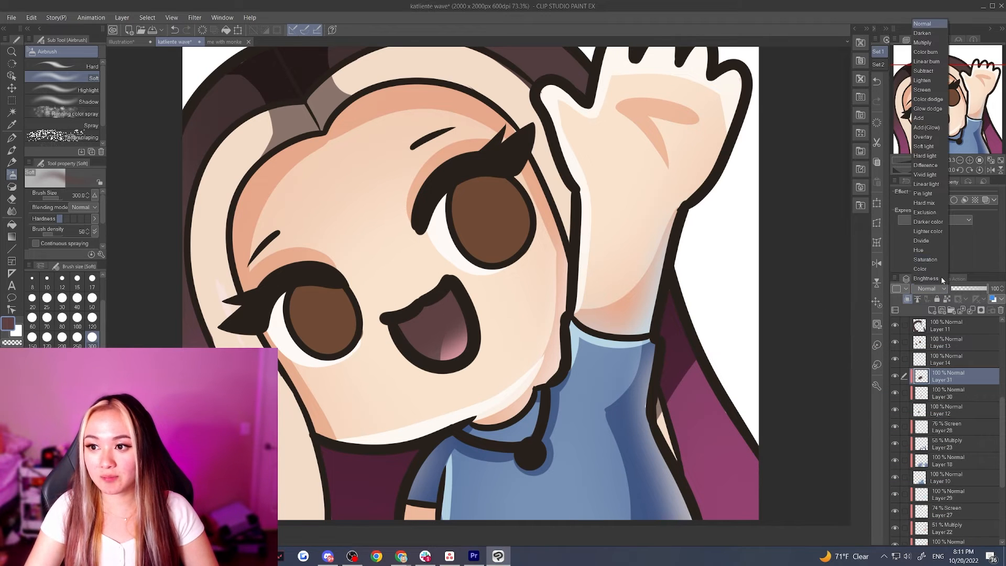
{"action": "left_click", "coordinate": [923, 42]}
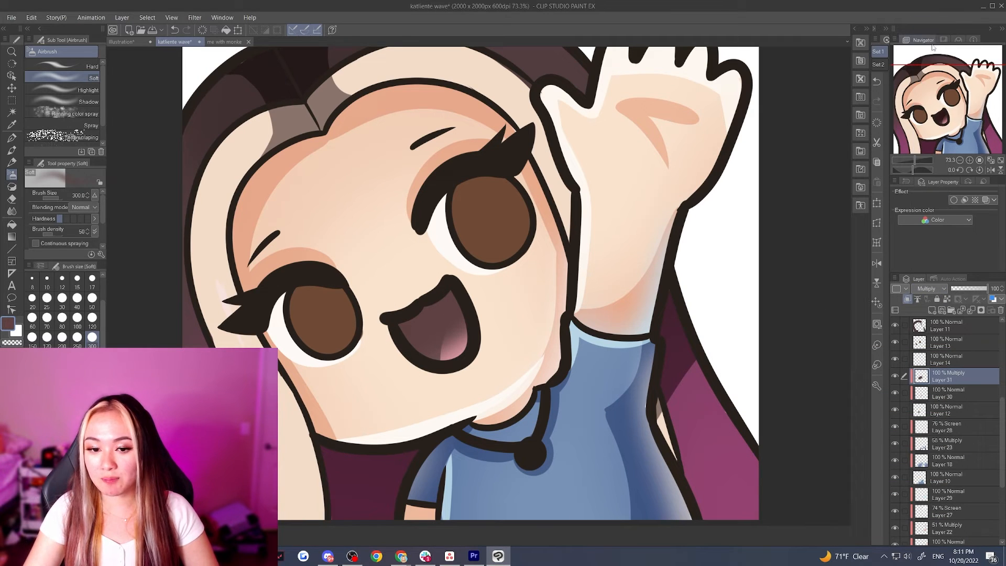
{"action": "left_click", "coordinate": [972, 289]}
{"action": "left_click_drag", "start_coordinate": [973, 292], "coordinate": [974, 292]}
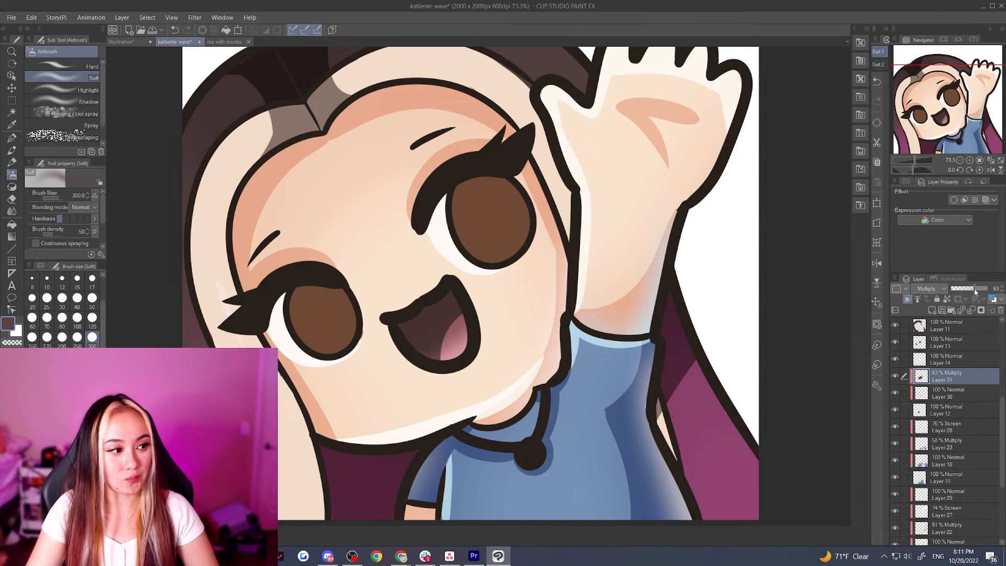
Add a clipped layer above the mouth shadow and choose a pale cream color for the G-pen at size 60
{"action": "left_click", "coordinate": [931, 310]}
{"action": "left_click", "coordinate": [907, 298]}
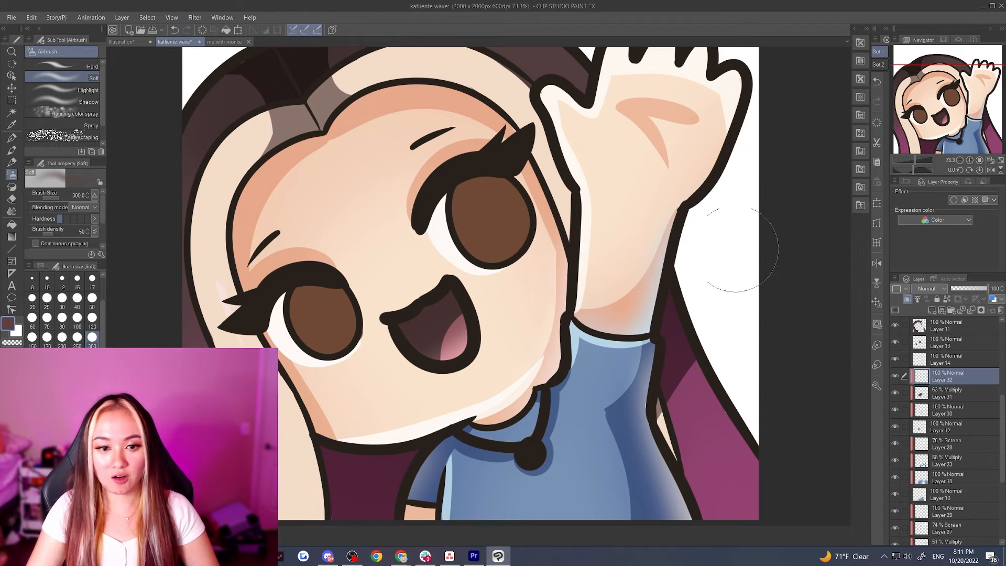
{"action": "left_click", "coordinate": [11, 139]}
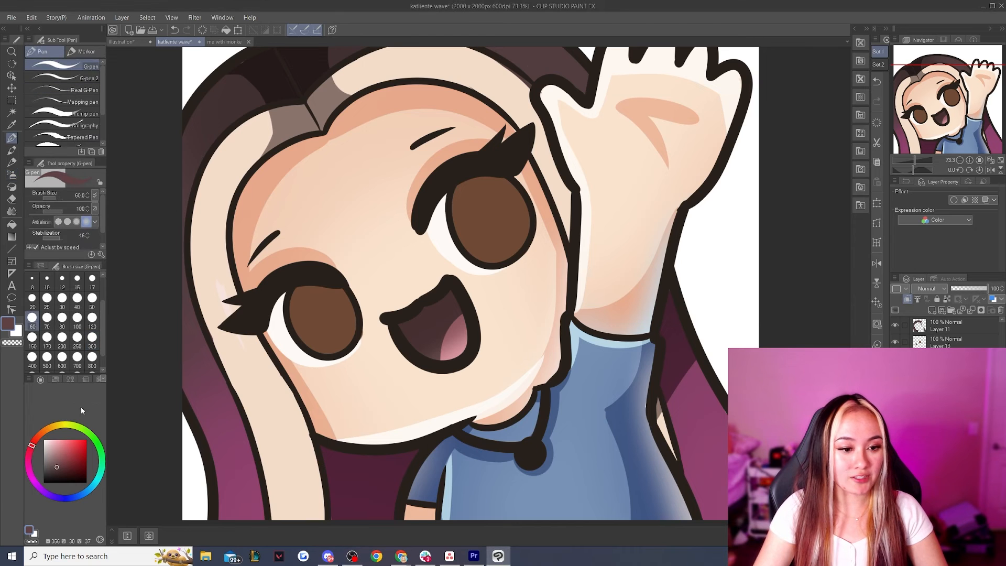
{"action": "left_click", "coordinate": [44, 432]}
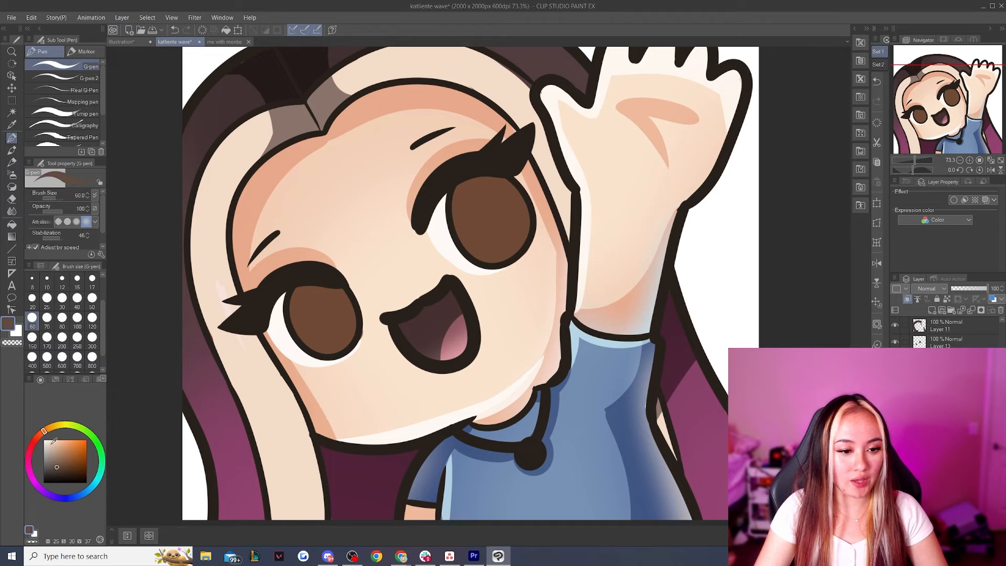
{"action": "left_click", "coordinate": [51, 440]}
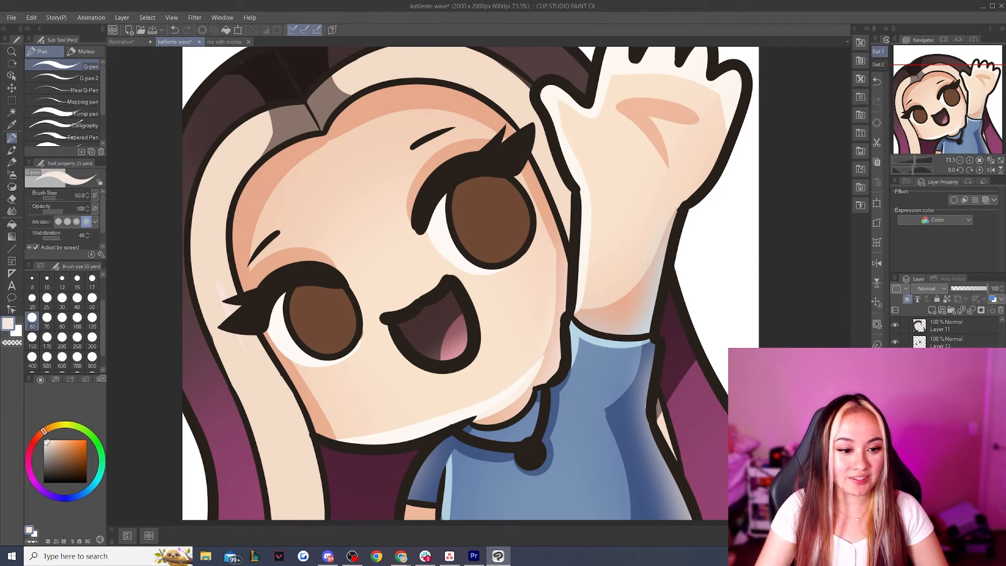
{"action": "left_click_drag", "start_coordinate": [48, 441], "coordinate": [48, 444]}
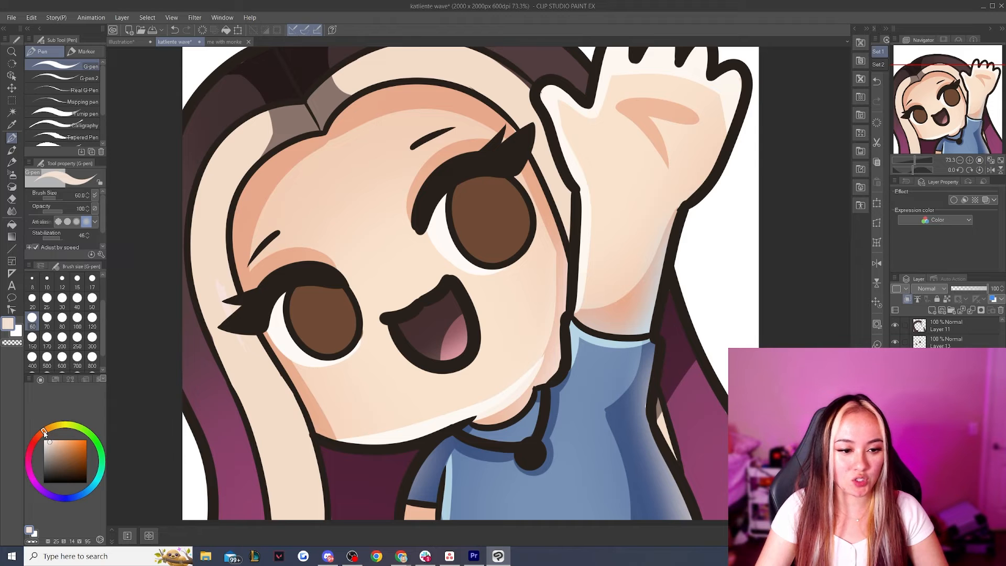
Paint a band of pale teeth along the mouth's upper edge, redoing the stroke until it looks clean
{"action": "mouse_move", "coordinate": [394, 309]}
{"action": "left_mouse_down"}
{"action": "mouse_move", "coordinate": [431, 310]}
{"action": "mouse_move", "coordinate": [463, 281]}
{"action": "left_mouse_up"}
{"action": "key", "text": "ctrl+z"}
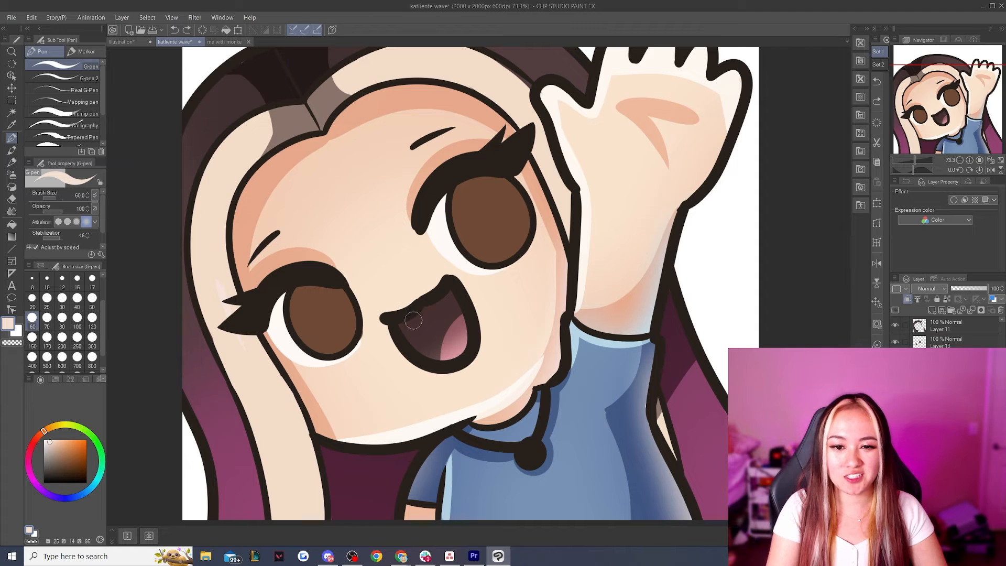
{"action": "mouse_move", "coordinate": [403, 316]}
{"action": "left_mouse_down"}
{"action": "mouse_move", "coordinate": [431, 312]}
{"action": "mouse_move", "coordinate": [459, 285]}
{"action": "left_mouse_up"}
{"action": "key", "text": "ctrl+z"}
{"action": "scroll", "coordinate": [431, 328], "scroll_direction": "down", "scroll_amount": 2}
{"action": "mouse_move", "coordinate": [431, 328]}
{"action": "left_mouse_down"}
{"action": "mouse_move", "coordinate": [436, 338]}
{"action": "mouse_move", "coordinate": [484, 305]}
{"action": "mouse_move", "coordinate": [508, 303]}
{"action": "left_mouse_up"}
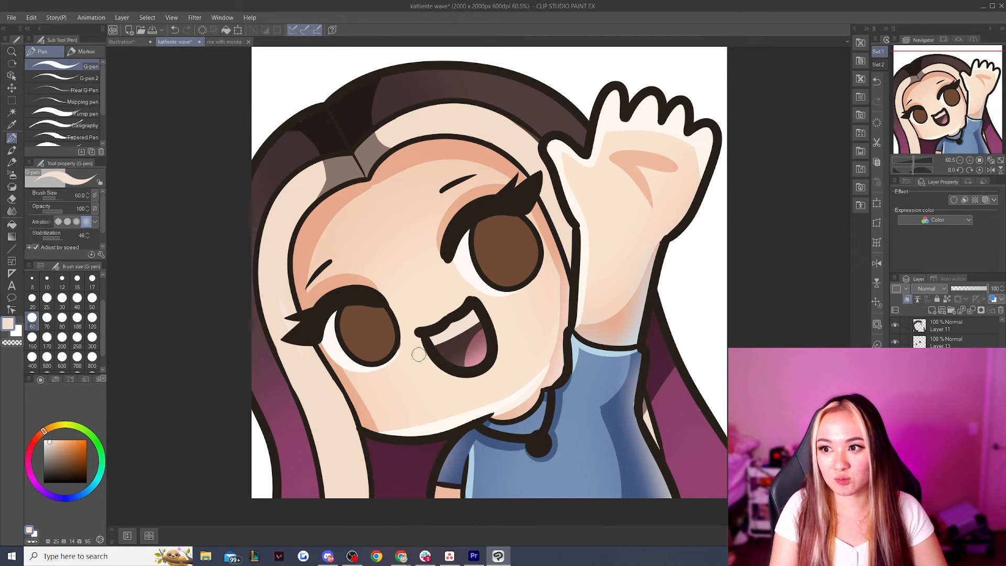
{"action": "key", "text": "ctrl+z"}
{"action": "mouse_move", "coordinate": [432, 332]}
{"action": "left_mouse_down"}
{"action": "mouse_move", "coordinate": [457, 328]}
{"action": "mouse_move", "coordinate": [475, 305]}
{"action": "mouse_move", "coordinate": [436, 334]}
{"action": "mouse_move", "coordinate": [480, 308]}
{"action": "left_mouse_up"}
{"action": "key", "text": "ctrl+z"}
{"action": "key", "text": "ctrl+z"}
{"action": "left_click_drag", "start_coordinate": [432, 331], "coordinate": [485, 299]}
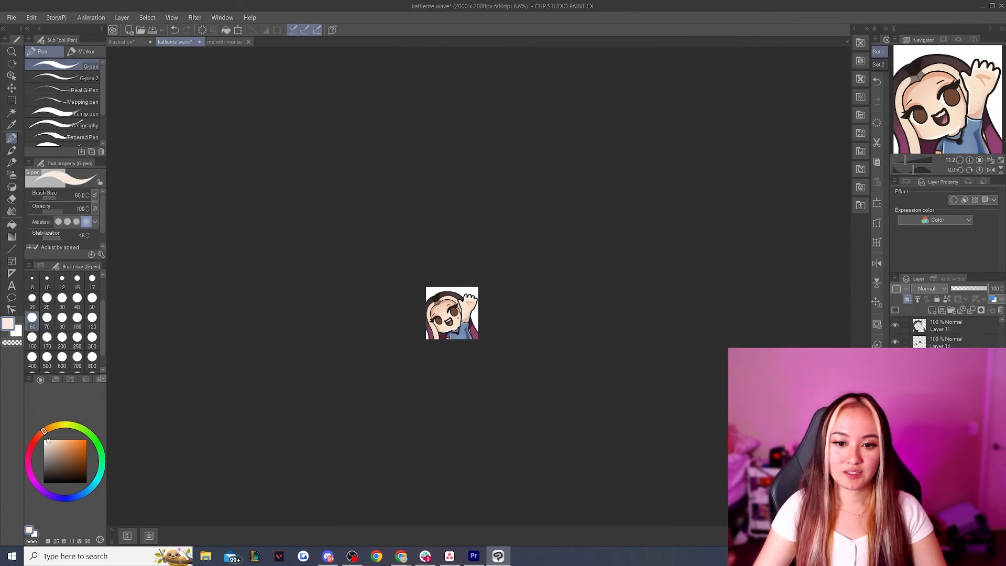
{"action": "scroll", "coordinate": [458, 323], "scroll_direction": "up", "scroll_amount": 5}
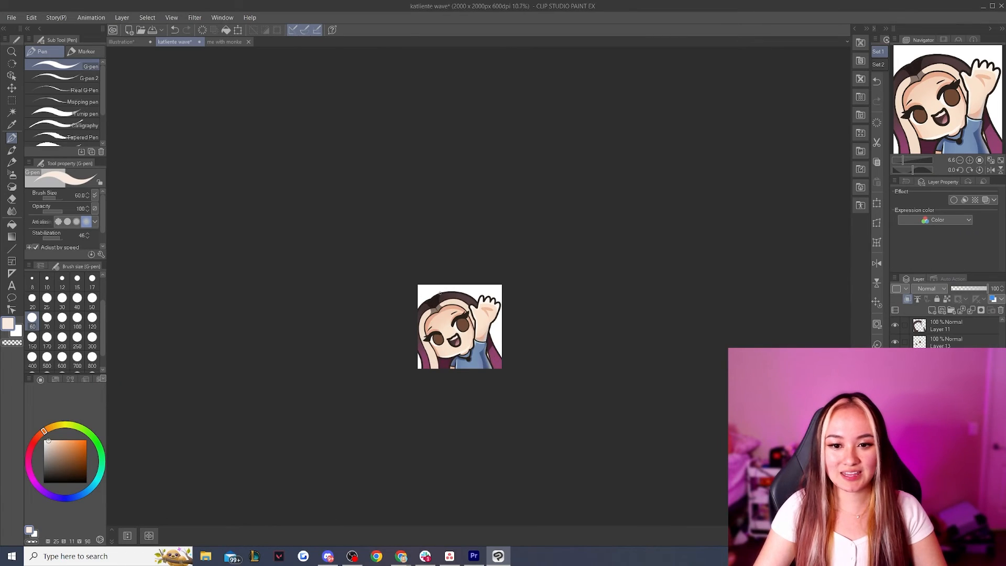
Save the drawing and shade the whites of both eyes with pale beige on a new layer, using the G-pen at size 70
{"action": "key", "text": "ctrl+s"}
{"action": "scroll", "coordinate": [458, 335], "scroll_direction": "up", "scroll_amount": 5}
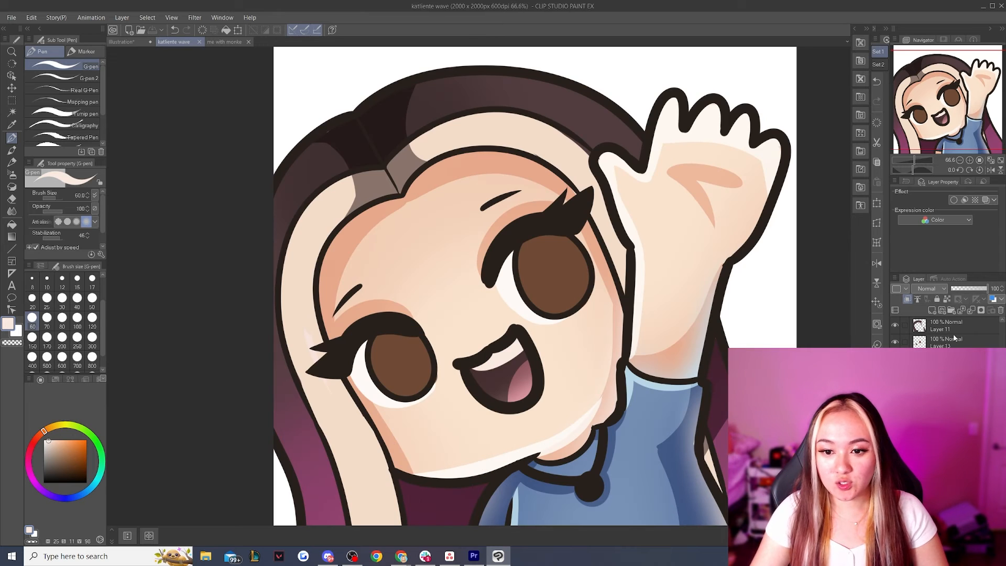
{"action": "left_click", "coordinate": [895, 375]}
{"action": "left_click", "coordinate": [894, 375]}
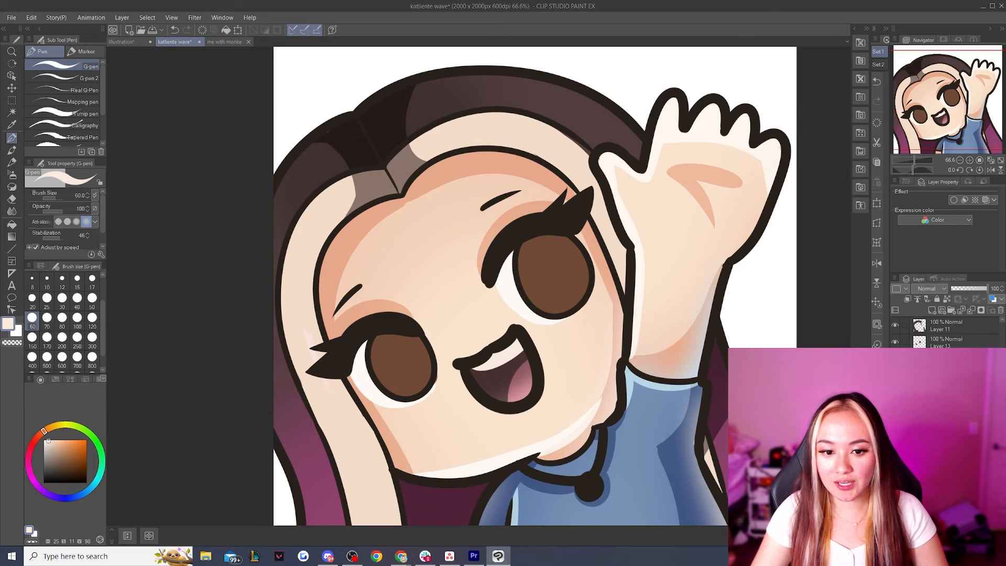
{"action": "left_click", "coordinate": [932, 311]}
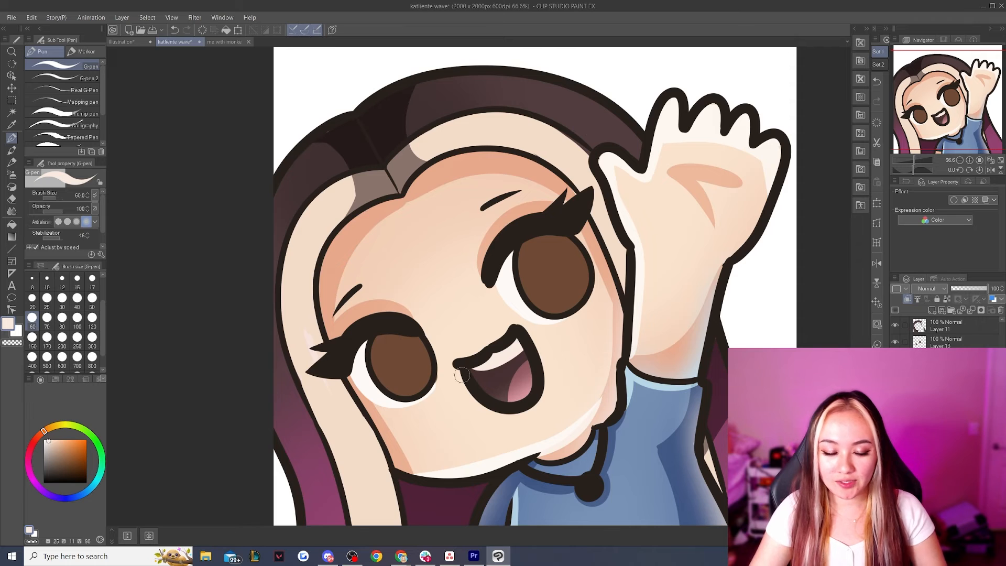
{"action": "left_click", "coordinate": [366, 379], "text": "alt"}
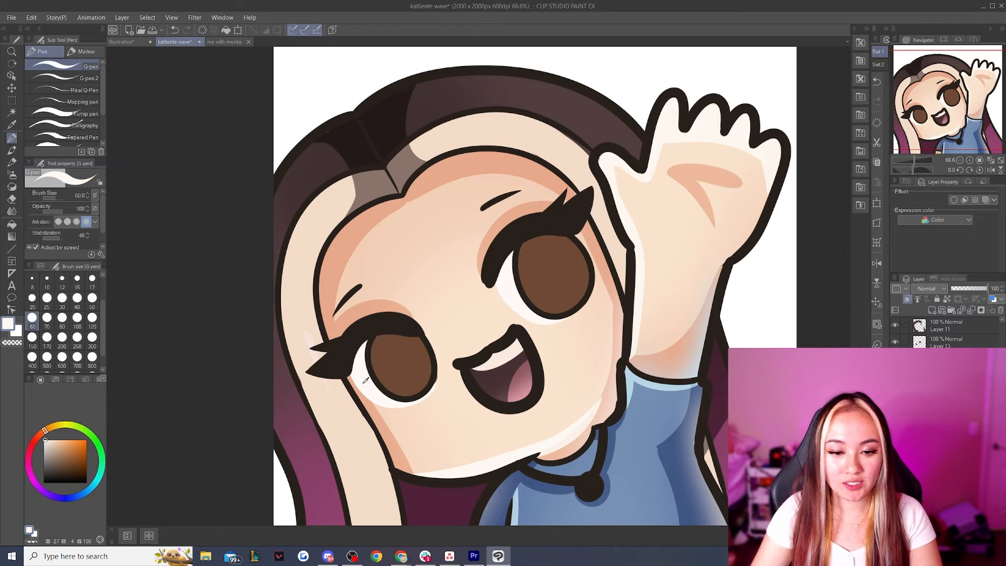
{"action": "left_click", "coordinate": [50, 441]}
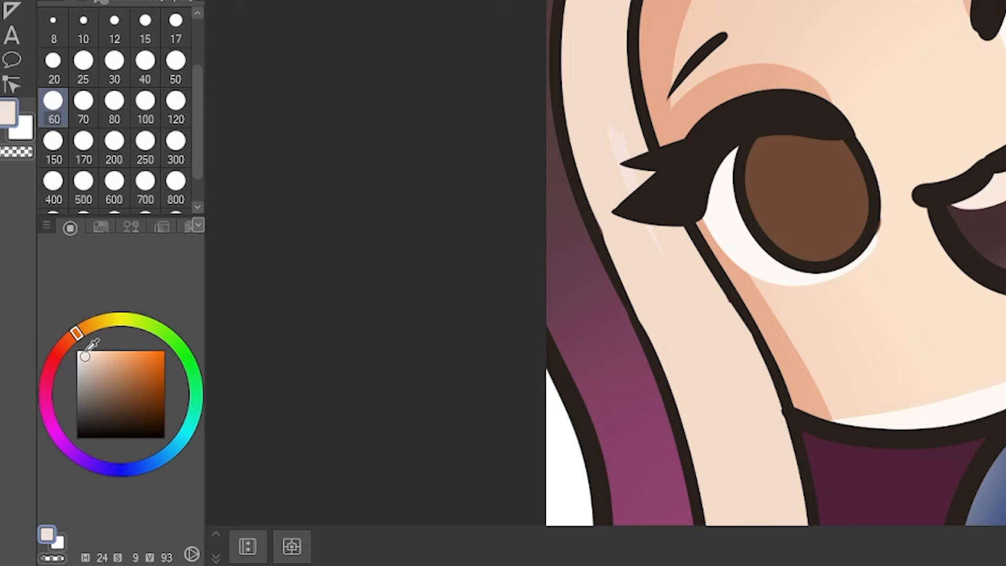
{"action": "left_click_drag", "start_coordinate": [42, 433], "coordinate": [40, 436]}
{"action": "left_click", "coordinate": [84, 100]}
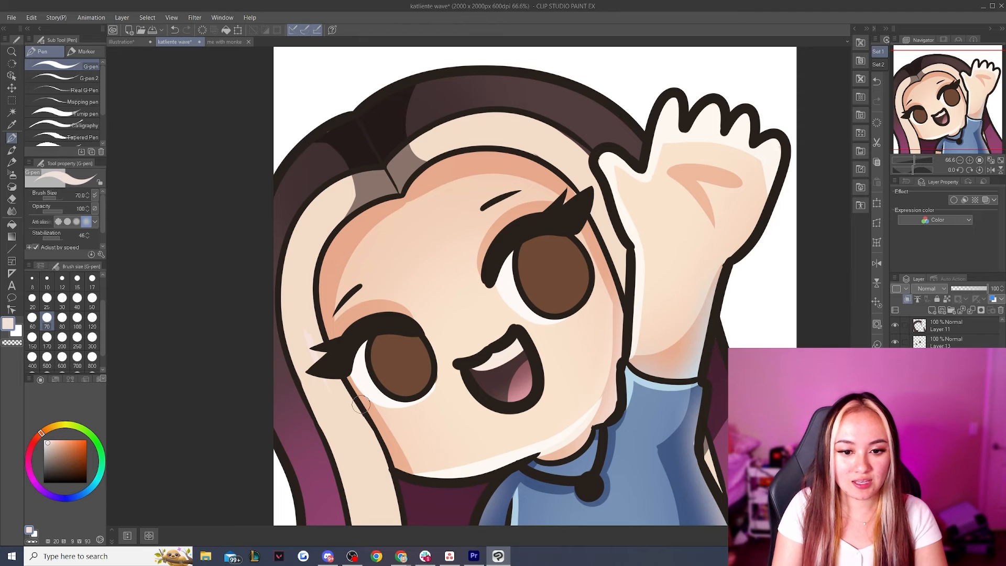
{"action": "mouse_move", "coordinate": [502, 311]}
{"action": "left_mouse_down"}
{"action": "mouse_move", "coordinate": [527, 271]}
{"action": "mouse_move", "coordinate": [488, 308]}
{"action": "mouse_move", "coordinate": [536, 237]}
{"action": "left_mouse_up"}
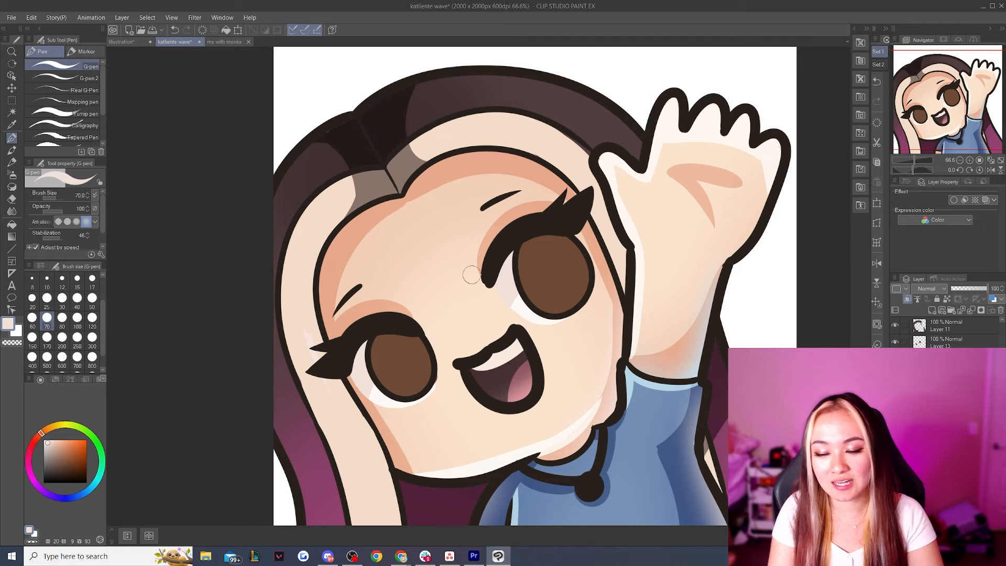
Add a new layer above the iris color layer and clip it to the layer below
{"action": "left_click", "coordinate": [927, 343]}
{"action": "left_click", "coordinate": [894, 343]}
{"action": "left_click", "coordinate": [895, 344]}
{"action": "left_click", "coordinate": [932, 310]}
{"action": "left_click", "coordinate": [907, 299]}
{"action": "left_click", "coordinate": [938, 360]}
Sample the iris brown, darken it to a deep reddish brown and paint the upper half of both irises with the G-pen
{"action": "left_click", "coordinate": [401, 366], "text": "alt"}
{"action": "key", "text": "e"}
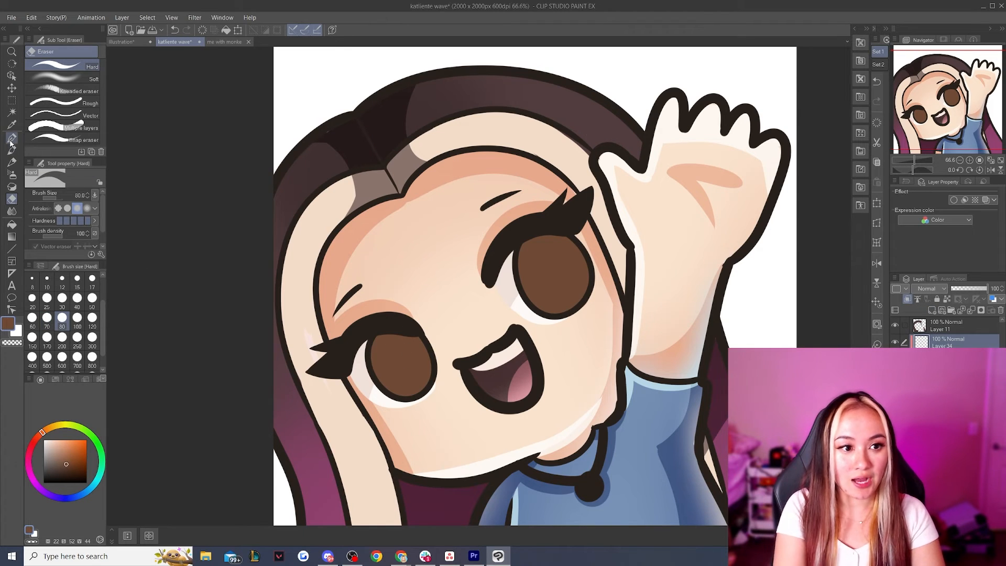
{"action": "left_click", "coordinate": [40, 437]}
{"action": "left_click", "coordinate": [67, 466]}
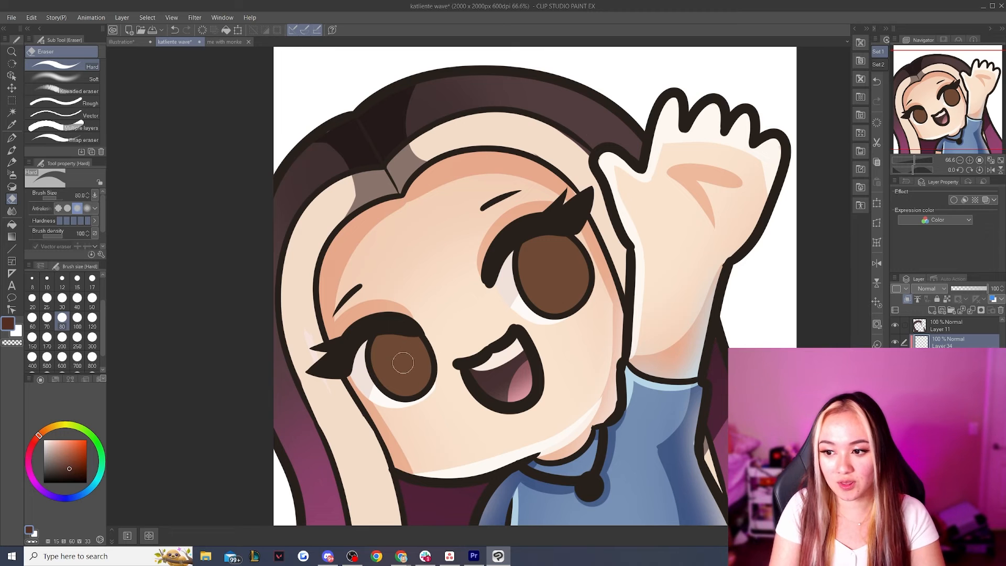
{"action": "key", "text": "p"}
{"action": "mouse_move", "coordinate": [370, 378]}
{"action": "left_mouse_down"}
{"action": "mouse_move", "coordinate": [432, 341]}
{"action": "mouse_move", "coordinate": [357, 371]}
{"action": "left_mouse_up"}
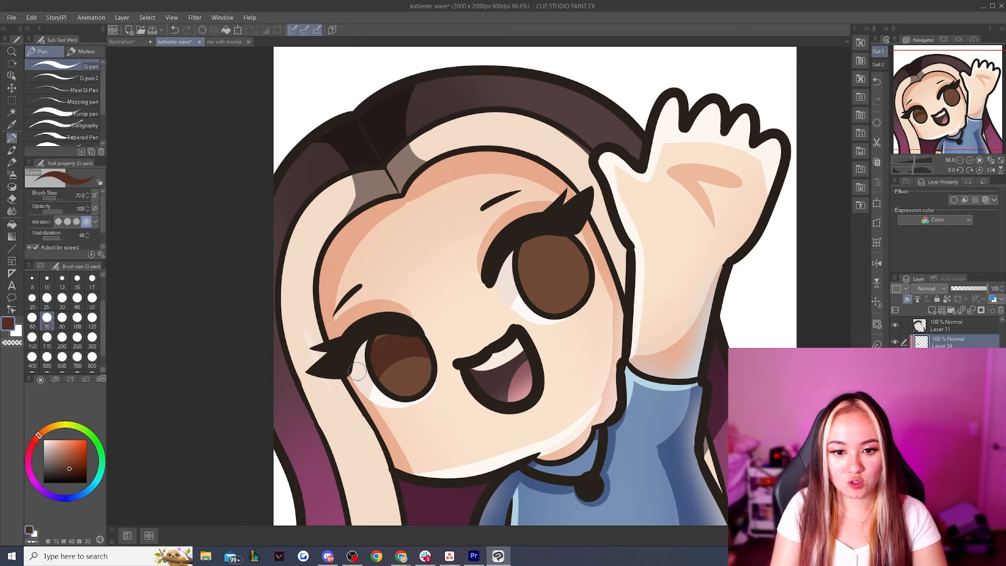
{"action": "mouse_move", "coordinate": [512, 294]}
{"action": "left_mouse_down"}
{"action": "mouse_move", "coordinate": [600, 264]}
{"action": "mouse_move", "coordinate": [526, 247]}
{"action": "left_mouse_up"}
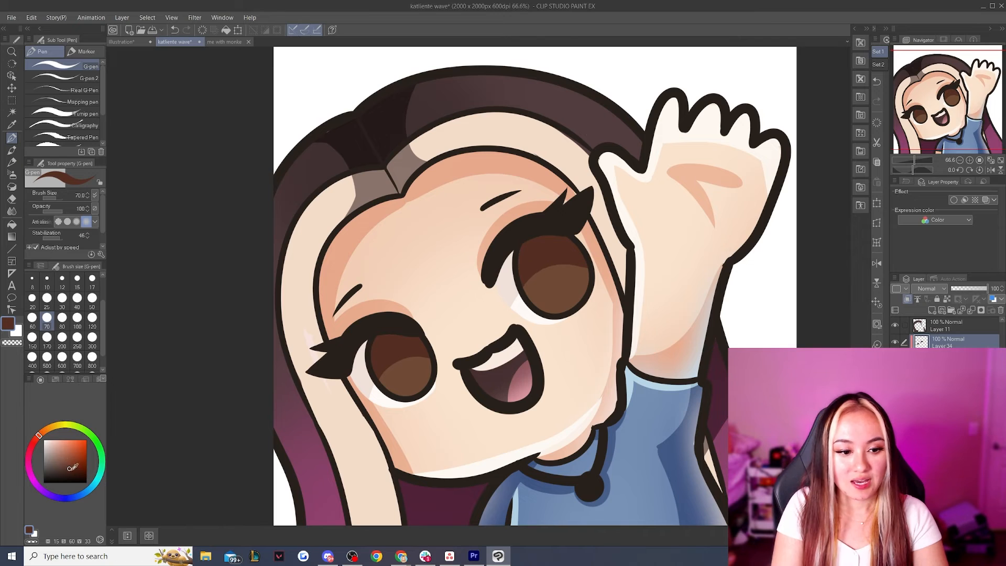
Paint an oval pupil in the center of both irises in a darker brown, redoing the first strokes
{"action": "left_click_drag", "start_coordinate": [72, 470], "coordinate": [73, 473]}
{"action": "mouse_move", "coordinate": [396, 347]}
{"action": "left_mouse_down"}
{"action": "mouse_move", "coordinate": [390, 366]}
{"action": "mouse_move", "coordinate": [417, 345]}
{"action": "mouse_move", "coordinate": [400, 353]}
{"action": "mouse_move", "coordinate": [397, 341]}
{"action": "mouse_move", "coordinate": [399, 373]}
{"action": "mouse_move", "coordinate": [403, 350]}
{"action": "left_mouse_up"}
{"action": "key", "text": "ctrl+z"}
{"action": "key", "text": "ctrl+z"}
{"action": "mouse_move", "coordinate": [546, 251]}
{"action": "left_mouse_down"}
{"action": "mouse_move", "coordinate": [552, 286]}
{"action": "mouse_move", "coordinate": [562, 264]}
{"action": "mouse_move", "coordinate": [548, 259]}
{"action": "mouse_move", "coordinate": [561, 277]}
{"action": "mouse_move", "coordinate": [548, 259]}
{"action": "left_mouse_up"}
Add a light orange glow to the upper and lower irises on a clipped layer, using the Soft airbrush at sizes 300 and 200
{"action": "left_click", "coordinate": [908, 299]}
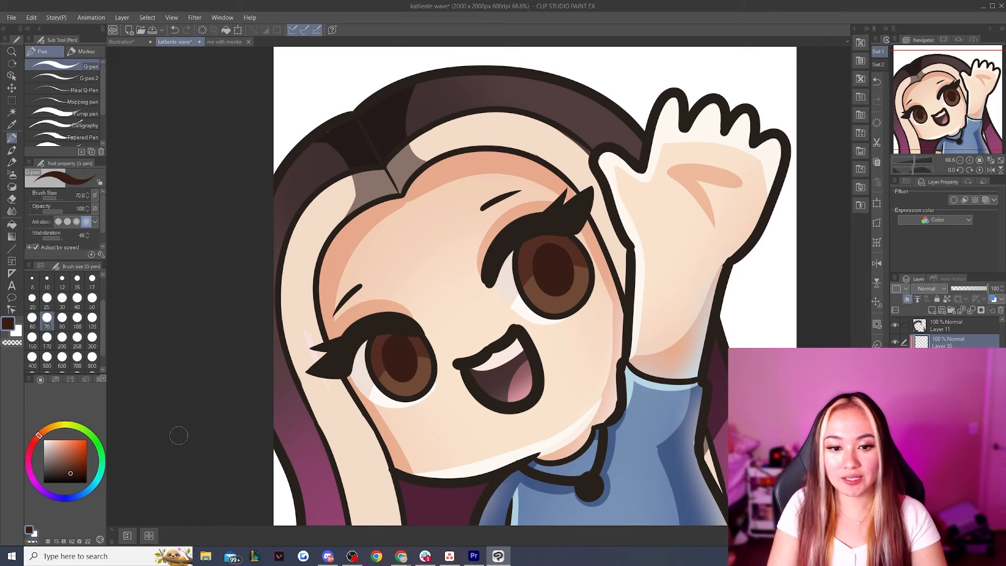
{"action": "left_click_drag", "start_coordinate": [47, 431], "coordinate": [44, 432]}
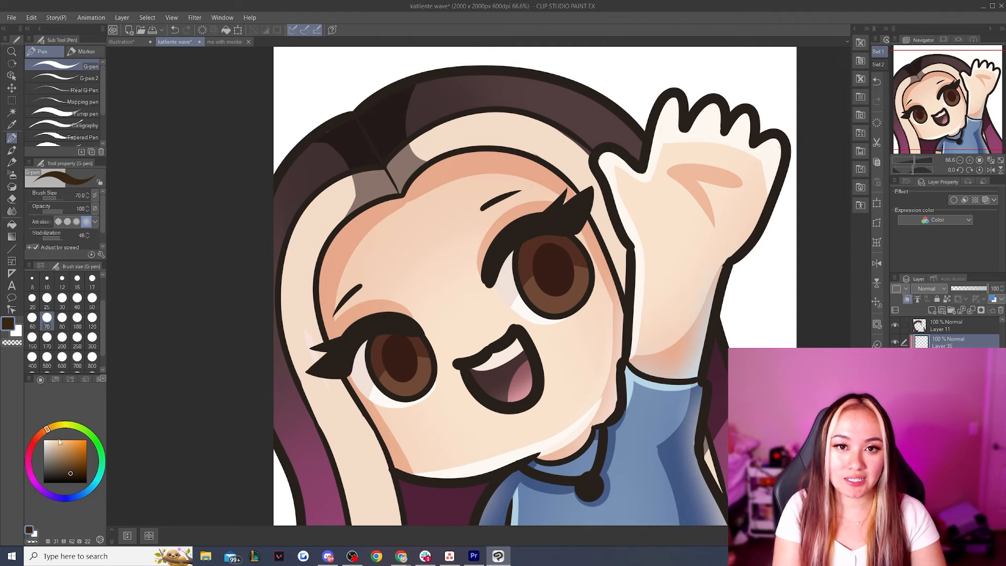
{"action": "left_click_drag", "start_coordinate": [70, 439], "coordinate": [62, 441]}
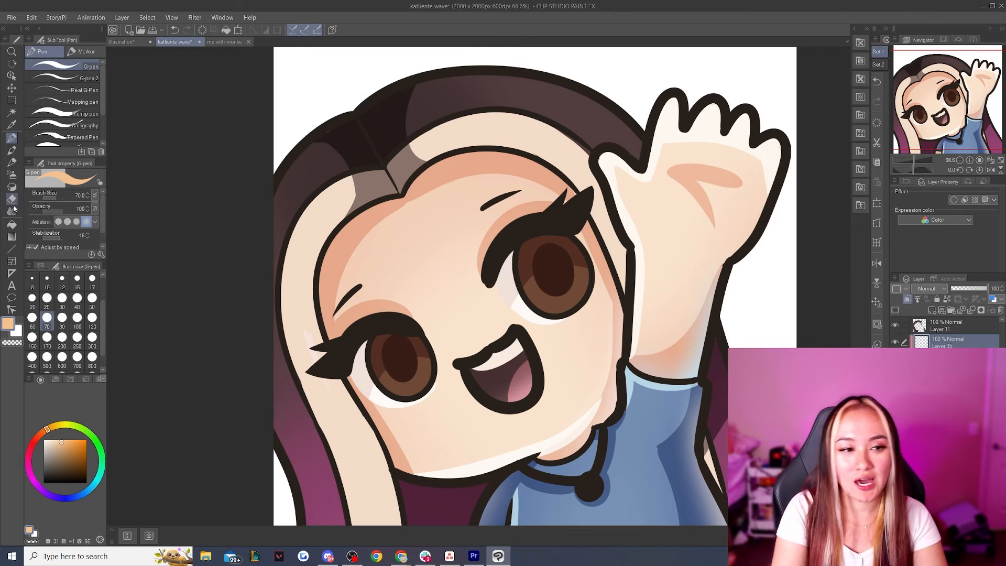
{"action": "left_click", "coordinate": [12, 174]}
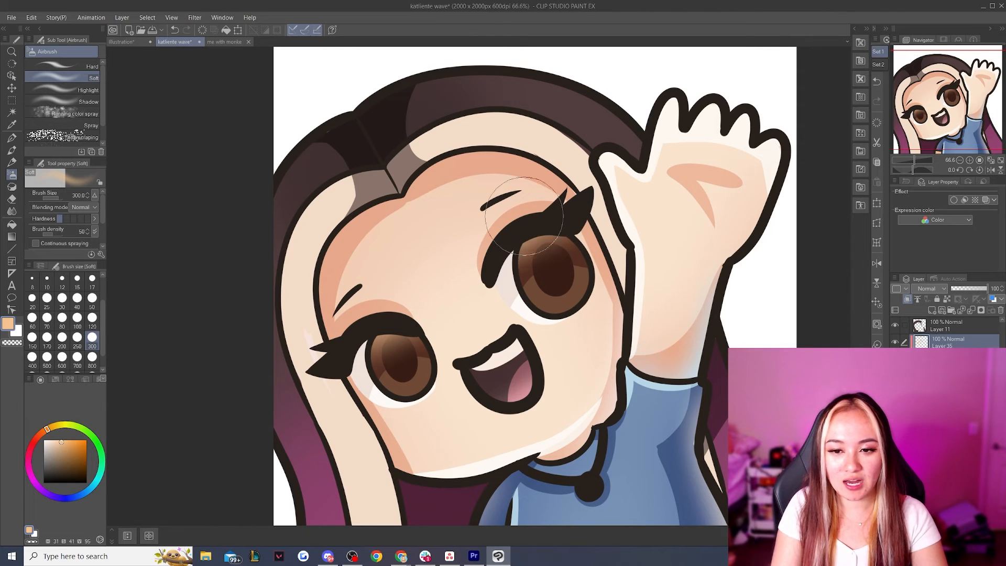
{"action": "left_click", "coordinate": [62, 337]}
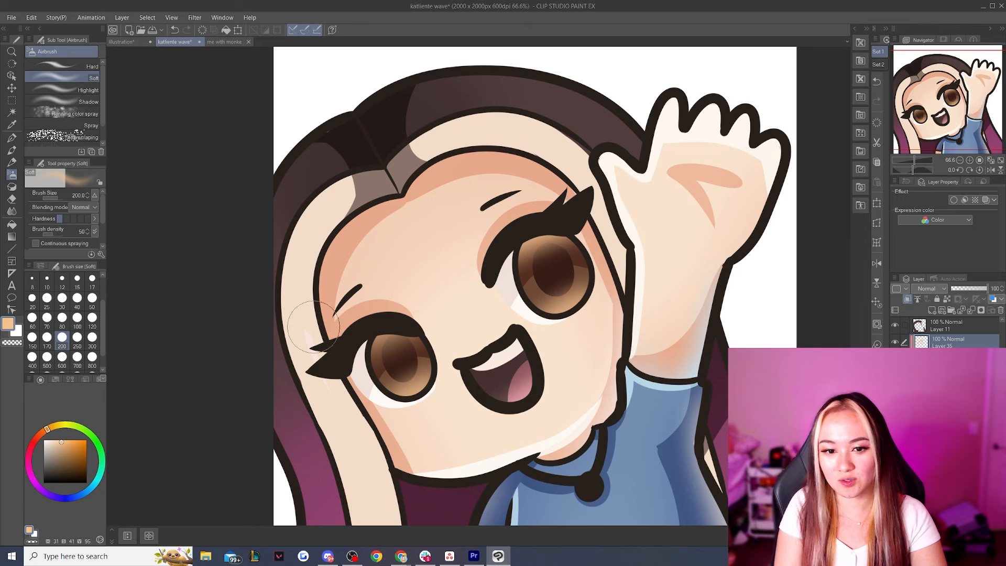
On a new layer, paint three pale yellow highlight dots along the lower part of each iris with the G-pen at size 50
{"action": "key", "text": "ctrl+shift+n"}
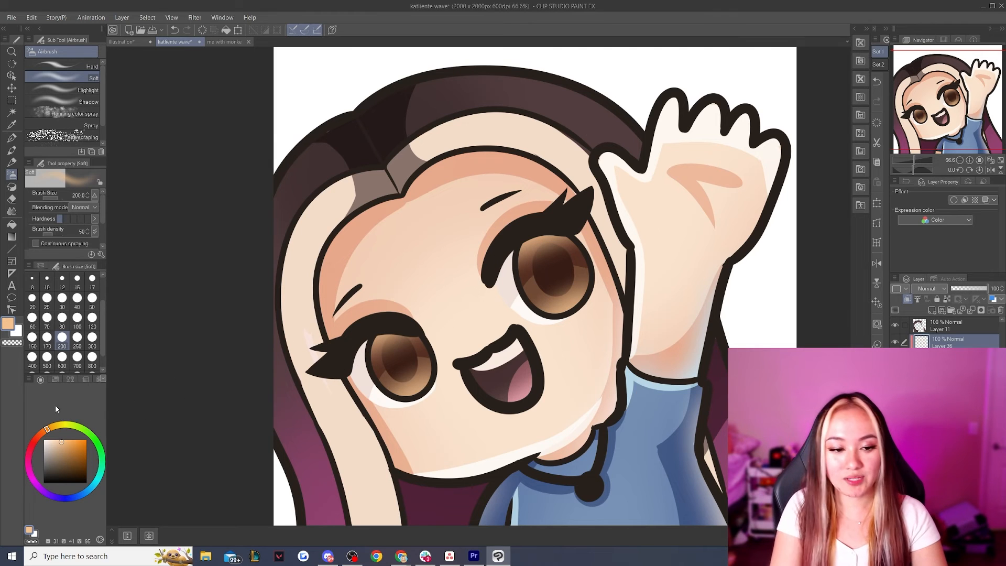
{"action": "left_click", "coordinate": [58, 439]}
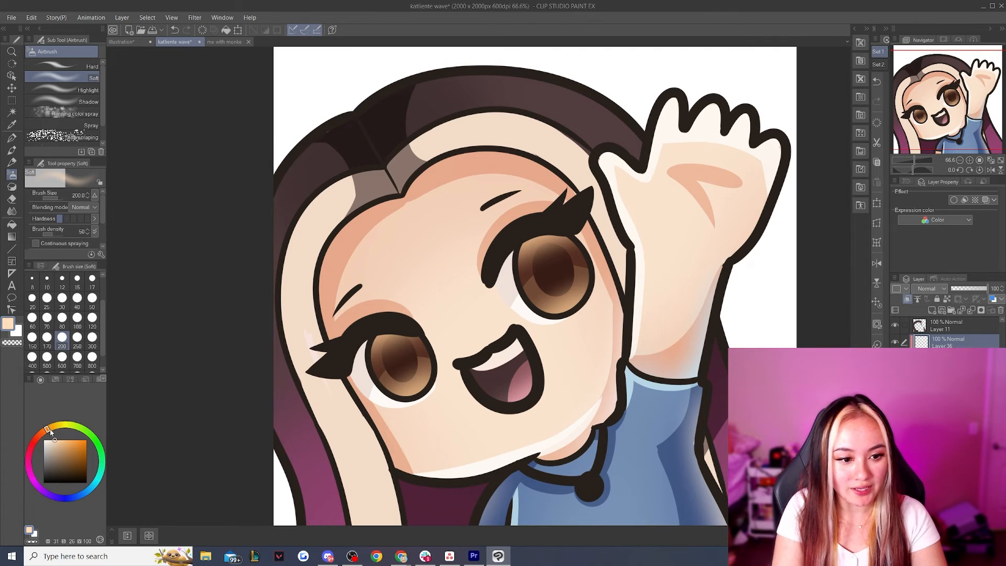
{"action": "left_click", "coordinate": [50, 427]}
{"action": "left_click", "coordinate": [12, 138]}
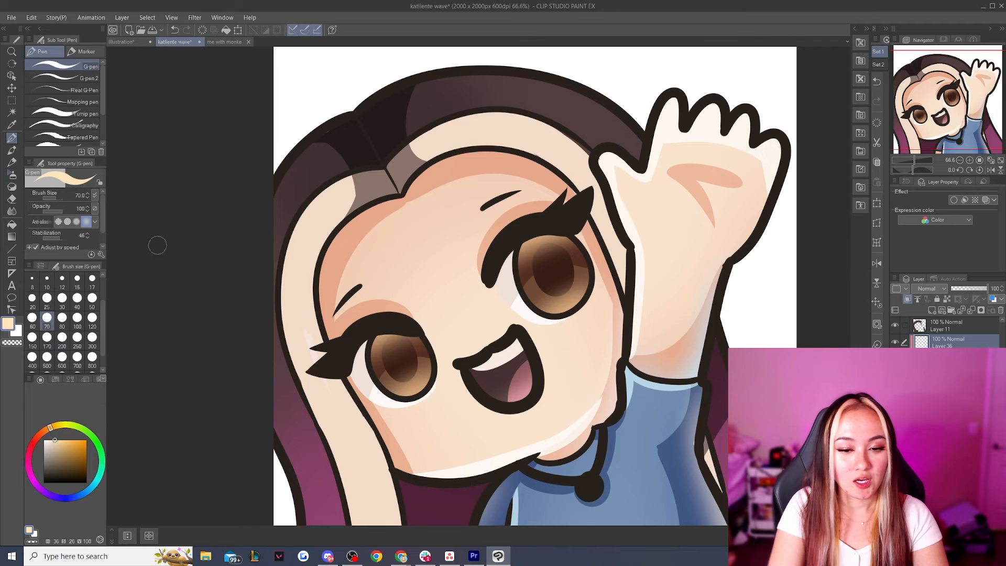
{"action": "left_click", "coordinate": [92, 298]}
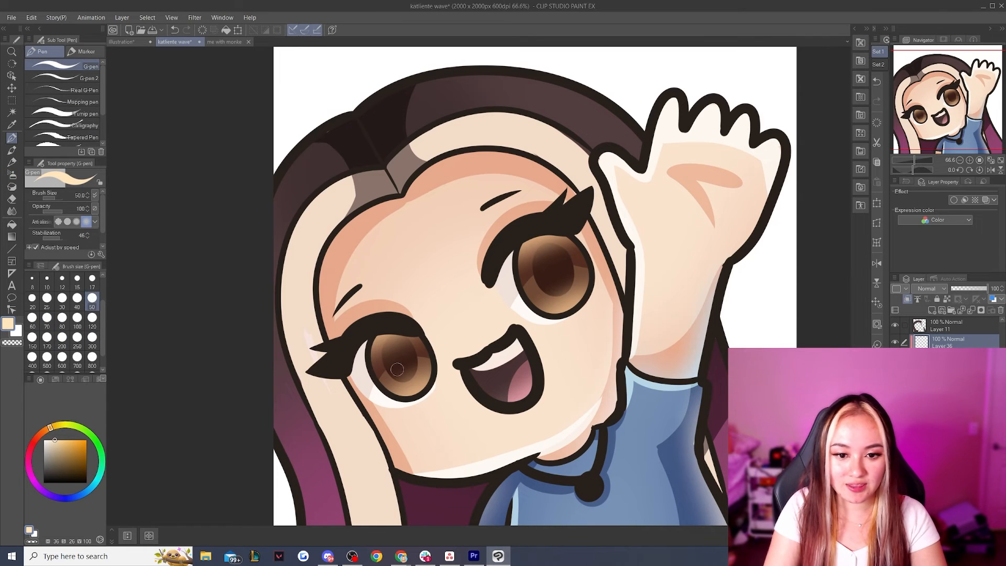
{"action": "left_click_drag", "start_coordinate": [388, 373], "coordinate": [386, 372]}
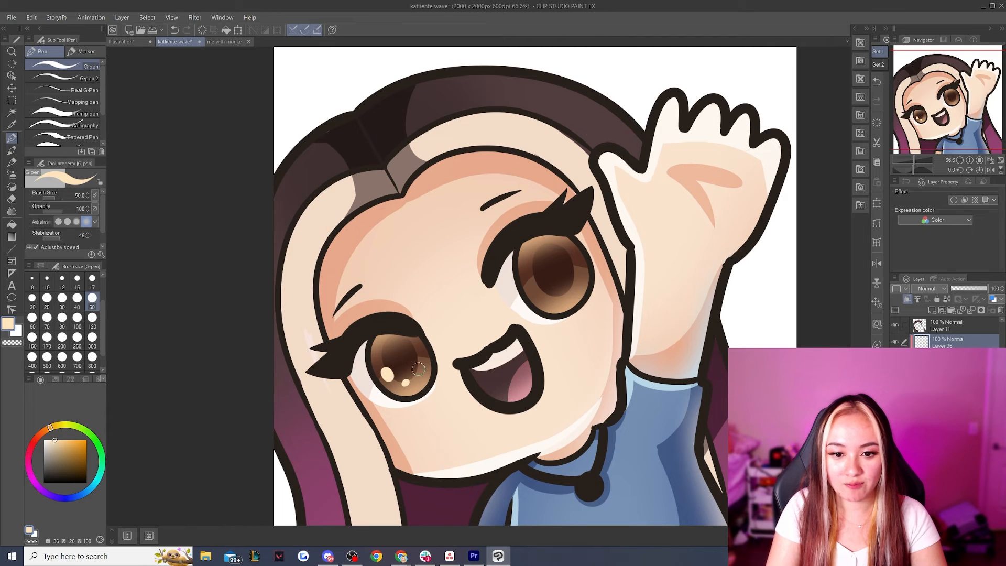
{"action": "left_click", "coordinate": [419, 368]}
{"action": "left_click_drag", "start_coordinate": [540, 292], "coordinate": [572, 286]}
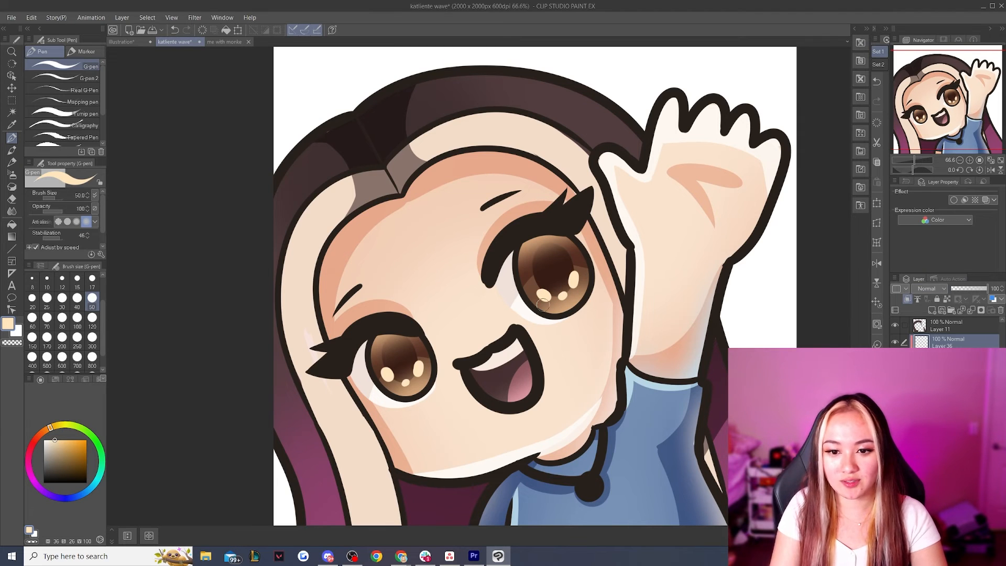
Add another layer for the main eye highlights and prepare the G-pen with an off-white color at size 70
{"action": "left_click", "coordinate": [932, 310]}
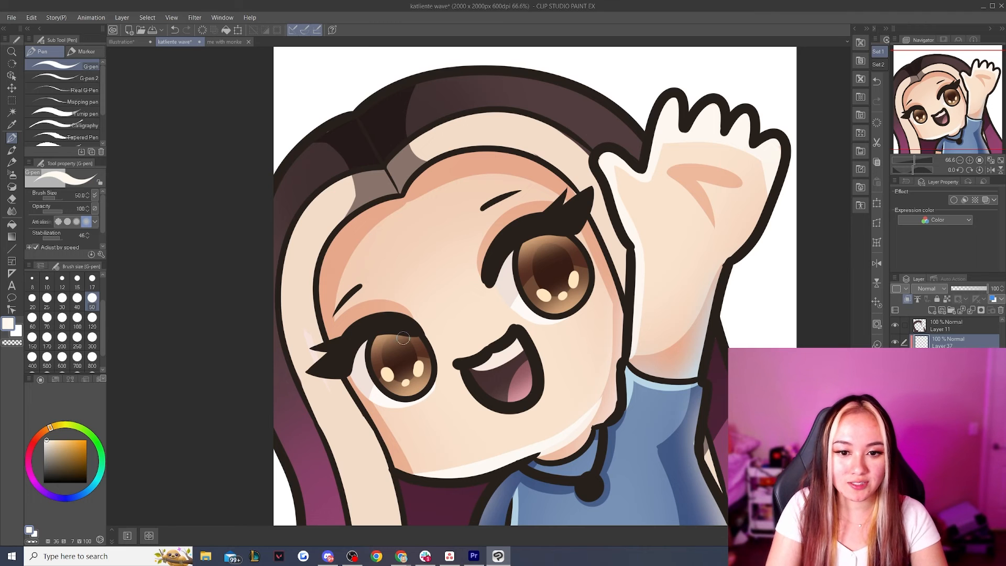
{"action": "scroll", "coordinate": [402, 338], "scroll_direction": "down", "scroll_amount": 3}
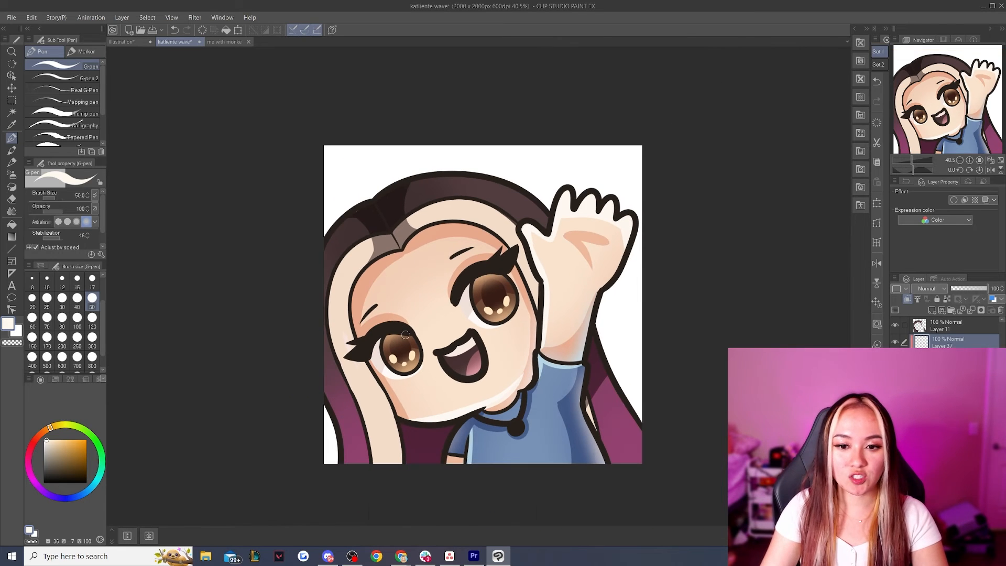
{"action": "scroll", "coordinate": [419, 335], "scroll_direction": "up", "scroll_amount": 1}
{"action": "left_click", "coordinate": [47, 317]}
{"action": "left_click_drag", "start_coordinate": [397, 341], "coordinate": [399, 351]}
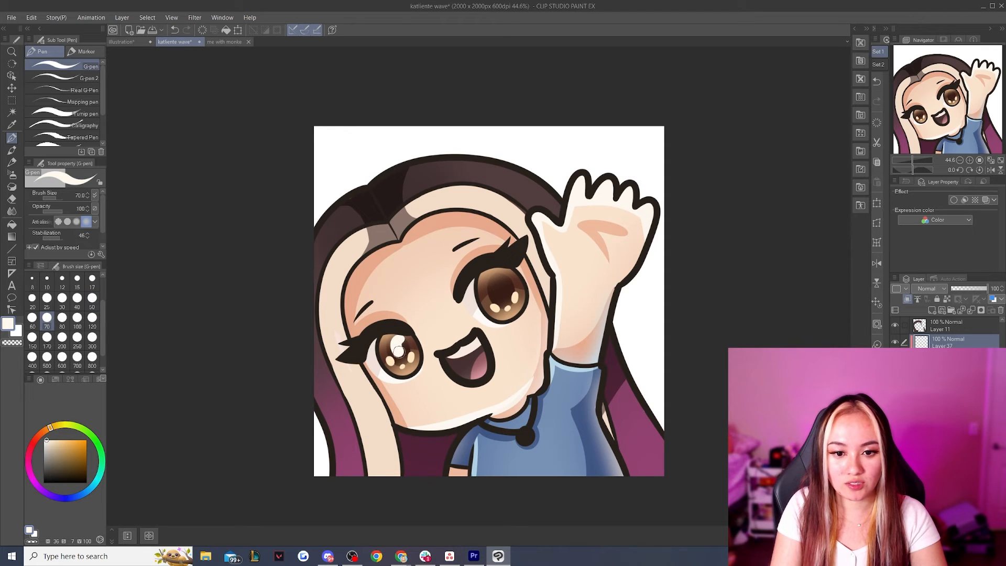
{"action": "key", "text": "ctrl+z"}
{"action": "left_click", "coordinate": [399, 344]}
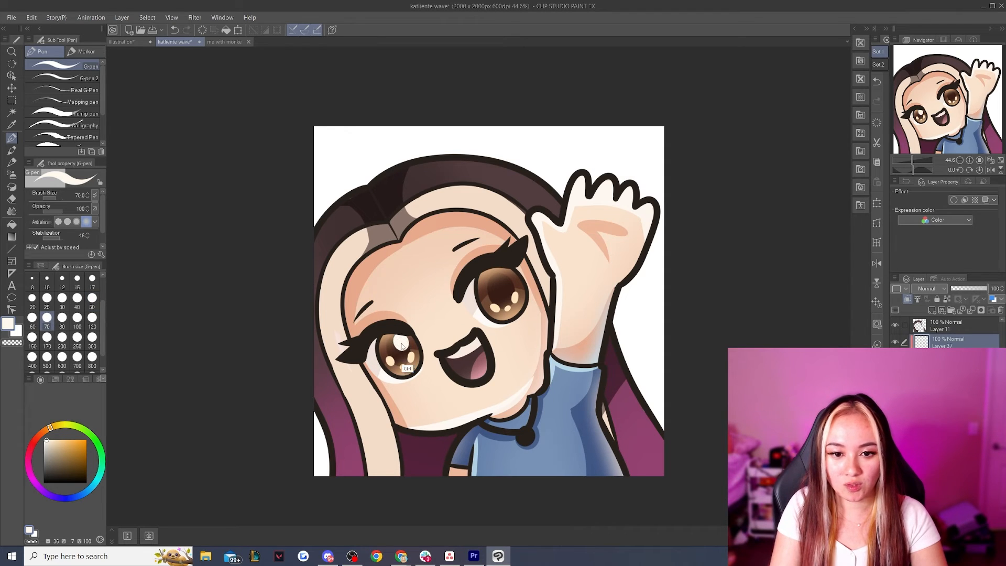
{"action": "left_click", "coordinate": [505, 281]}
{"action": "key", "text": "ctrl+z"}
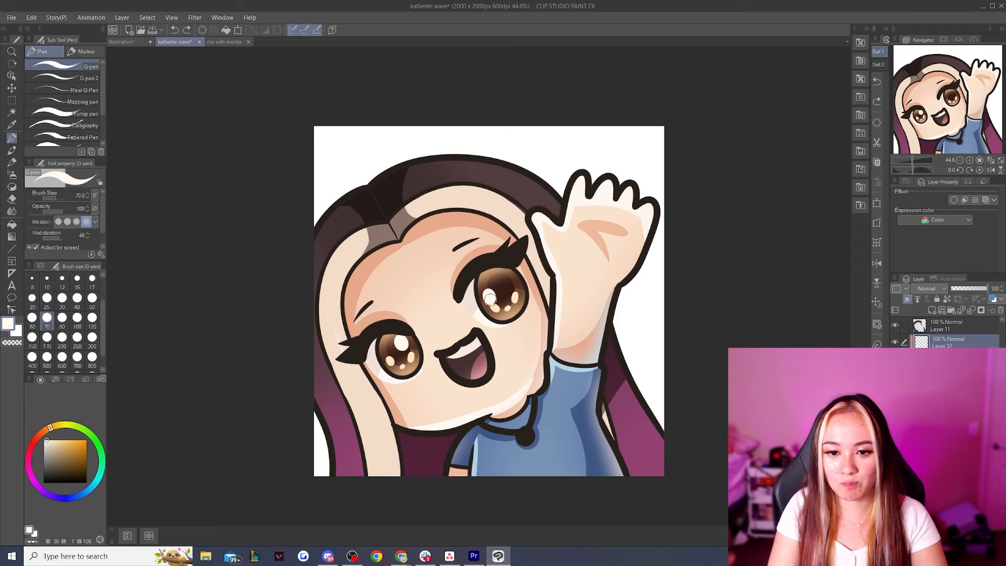
{"action": "left_click", "coordinate": [489, 298]}
{"action": "key", "text": "ctrl+z"}
{"action": "key", "text": "ctrl+z"}
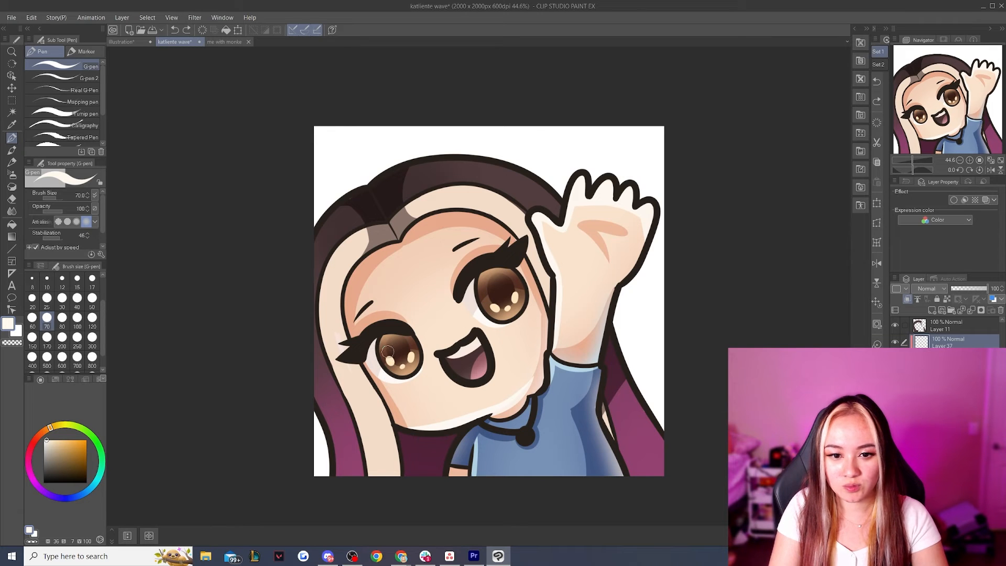
Paint one large and one small off-white highlight in each iris and save the drawing
{"action": "left_click", "coordinate": [389, 354]}
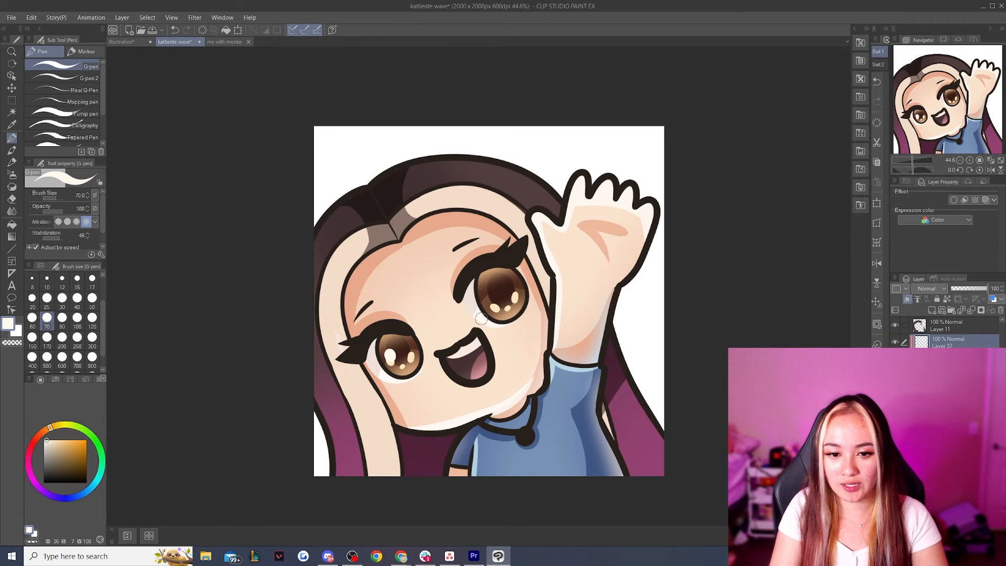
{"action": "left_click", "coordinate": [489, 296]}
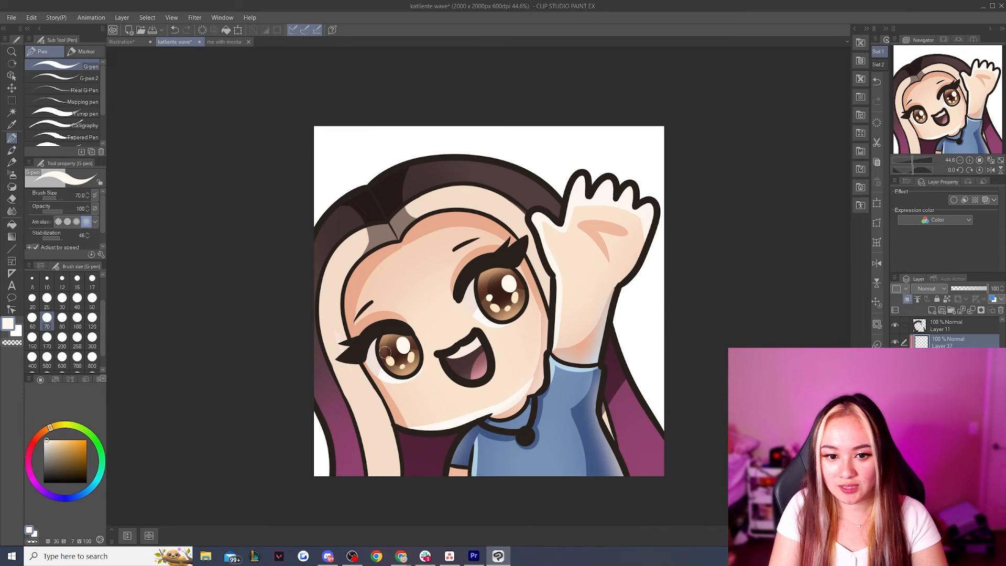
{"action": "scroll", "coordinate": [386, 353], "scroll_direction": "down", "scroll_amount": 1}
{"action": "scroll", "coordinate": [515, 339], "scroll_direction": "up", "scroll_amount": 1}
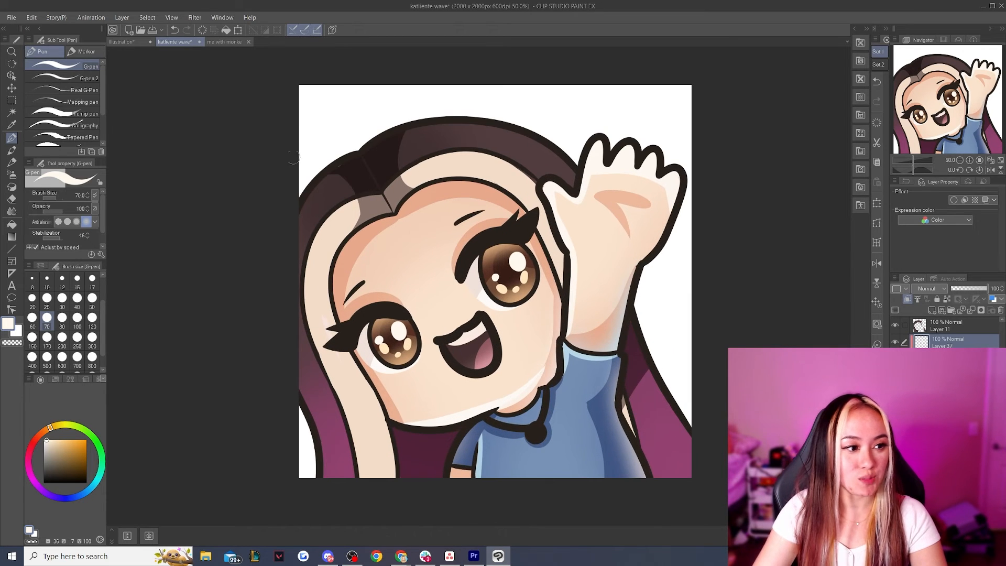
{"action": "key", "text": "ctrl+s"}
{"action": "scroll", "coordinate": [463, 301], "scroll_direction": "down", "scroll_amount": 1}
{"action": "scroll", "coordinate": [462, 301], "scroll_direction": "up", "scroll_amount": 2}
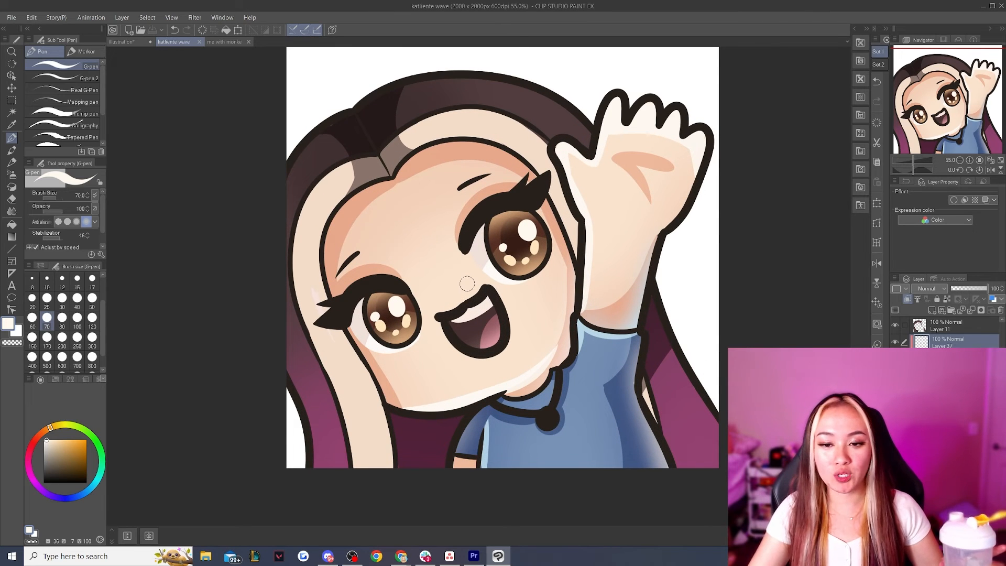
Select a layer further down the layer stack and add a new layer above it
{"action": "scroll", "coordinate": [467, 284], "scroll_direction": "down", "scroll_amount": 10}
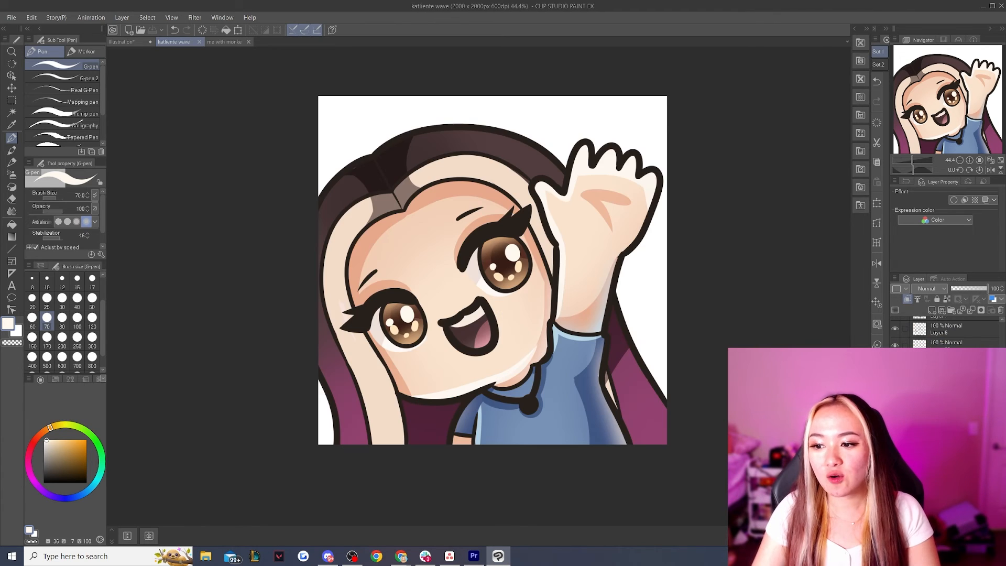
{"action": "left_click", "coordinate": [926, 317]}
{"action": "left_click", "coordinate": [928, 312]}
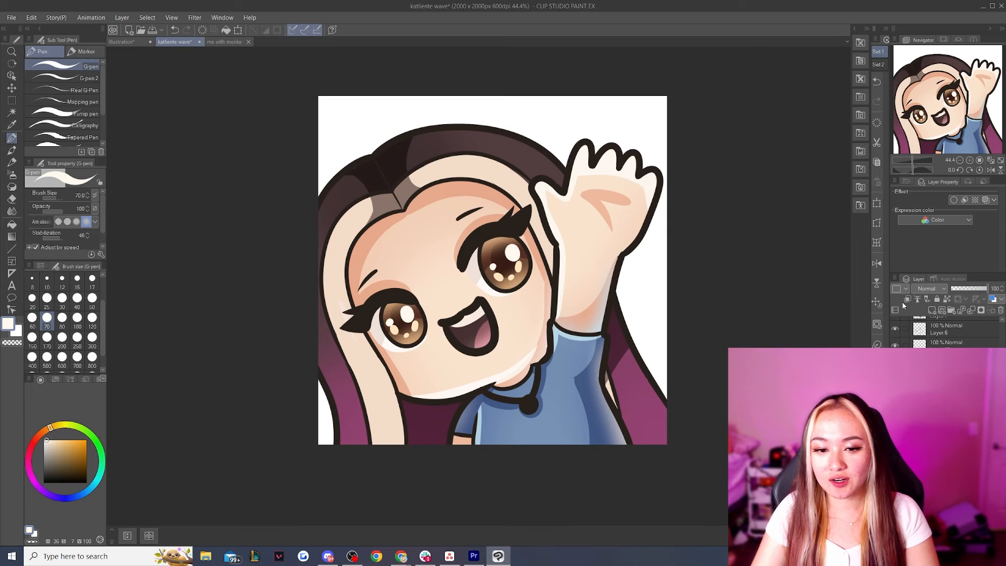
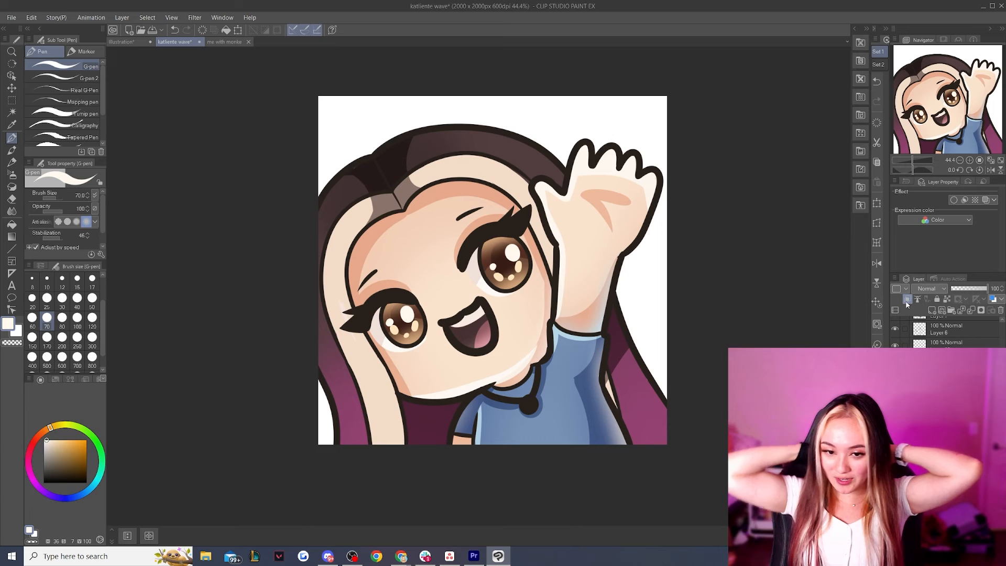
Paint a pale cream rim highlight along the outer edge of the hair, over the crown and down the long side strand, with the G-pen at size 70
{"action": "left_click", "coordinate": [460, 166], "text": "alt"}
{"action": "left_click", "coordinate": [49, 433]}
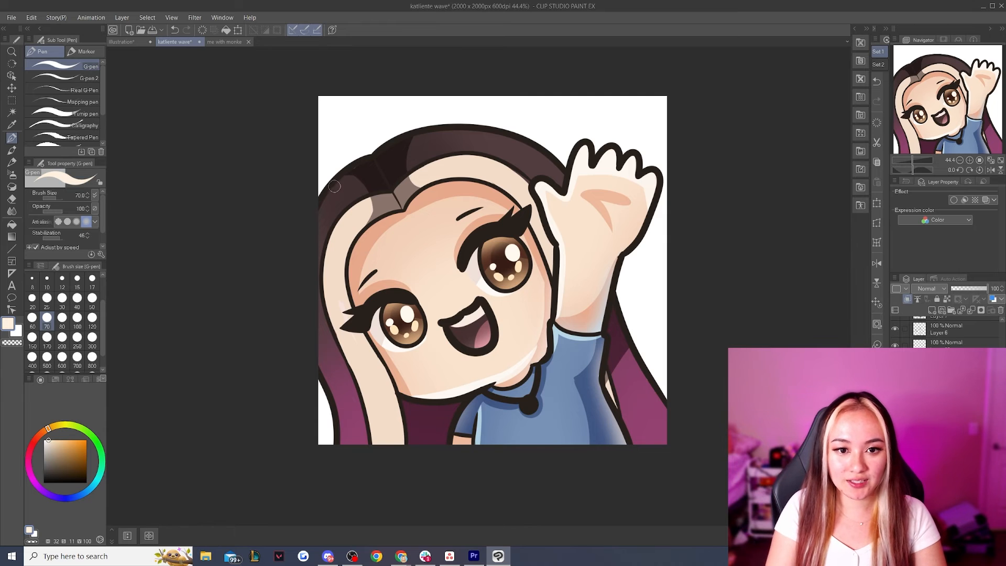
{"action": "left_click_drag", "start_coordinate": [340, 172], "coordinate": [305, 244]}
{"action": "key", "text": "ctrl+z"}
{"action": "left_click_drag", "start_coordinate": [342, 173], "coordinate": [307, 249]}
{"action": "key", "text": "ctrl+z"}
{"action": "mouse_move", "coordinate": [372, 158]}
{"action": "left_mouse_down"}
{"action": "mouse_move", "coordinate": [357, 164]}
{"action": "mouse_move", "coordinate": [310, 251]}
{"action": "left_mouse_up"}
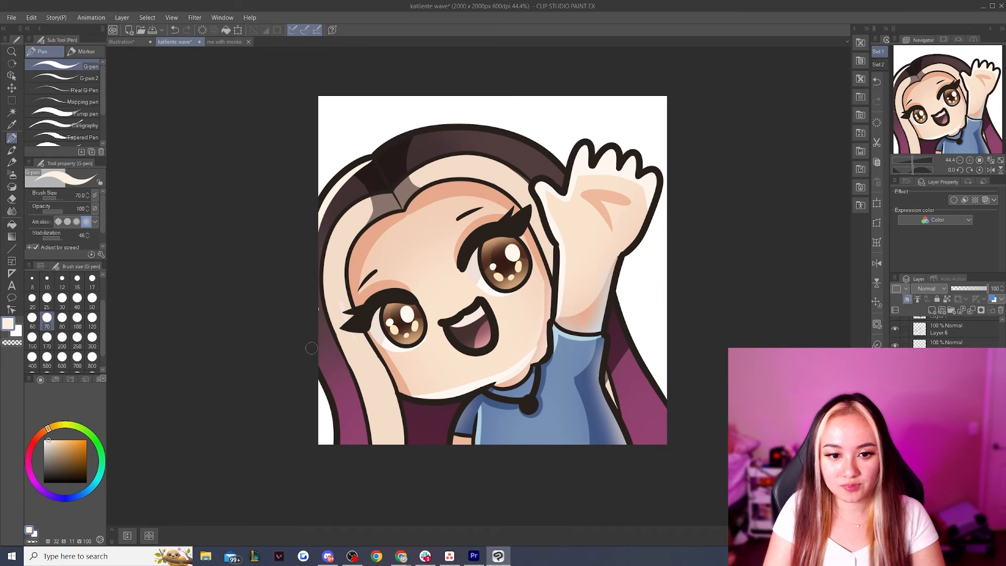
{"action": "key", "text": "ctrl+z"}
{"action": "left_click_drag", "start_coordinate": [367, 159], "coordinate": [311, 302]}
{"action": "left_click_drag", "start_coordinate": [319, 358], "coordinate": [340, 444]}
Set the hair highlight layer's blending mode to Screen and lower its opacity to about 48%
{"action": "left_click", "coordinate": [928, 288]}
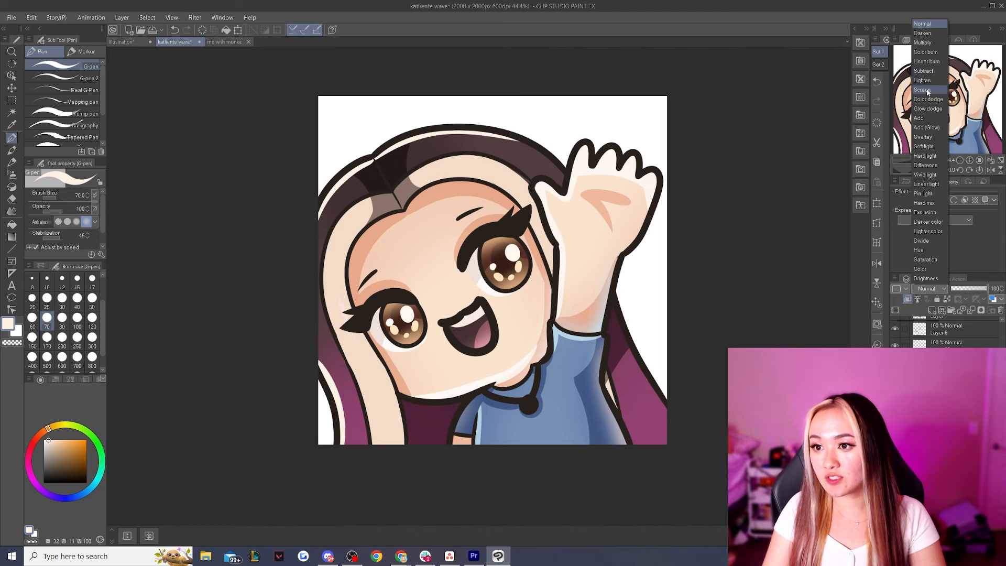
{"action": "left_click", "coordinate": [921, 90]}
{"action": "left_click_drag", "start_coordinate": [971, 290], "coordinate": [967, 291]}
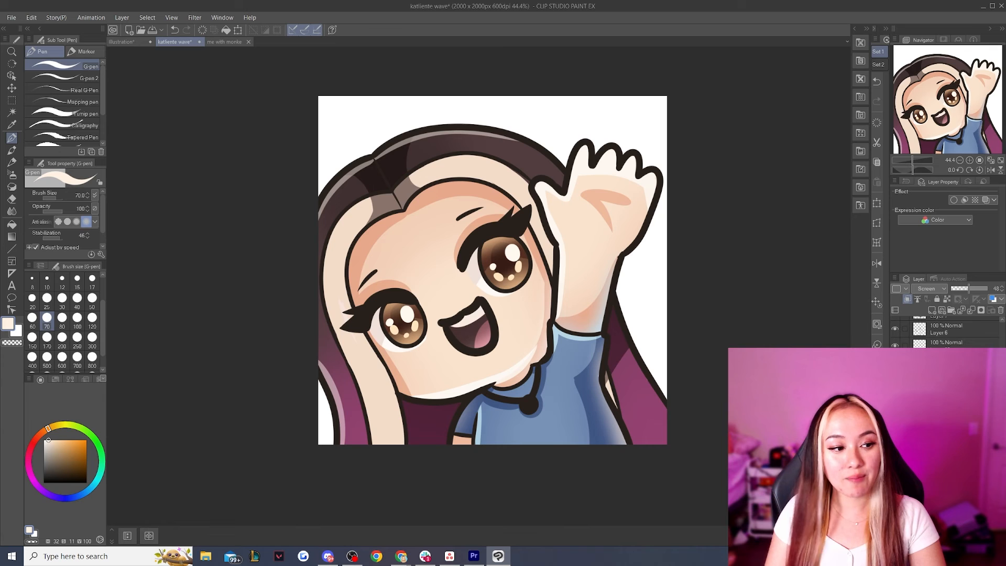
On a new layer, paint pink shine bands across both sides of the hair with the G-pen at size 170
{"action": "left_click", "coordinate": [932, 312]}
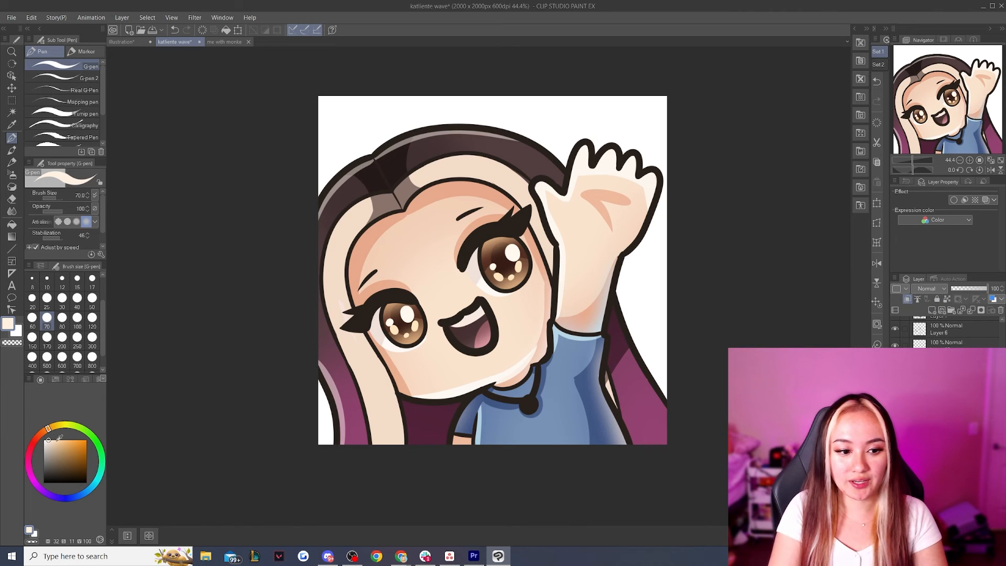
{"action": "left_click_drag", "start_coordinate": [46, 436], "coordinate": [45, 431]}
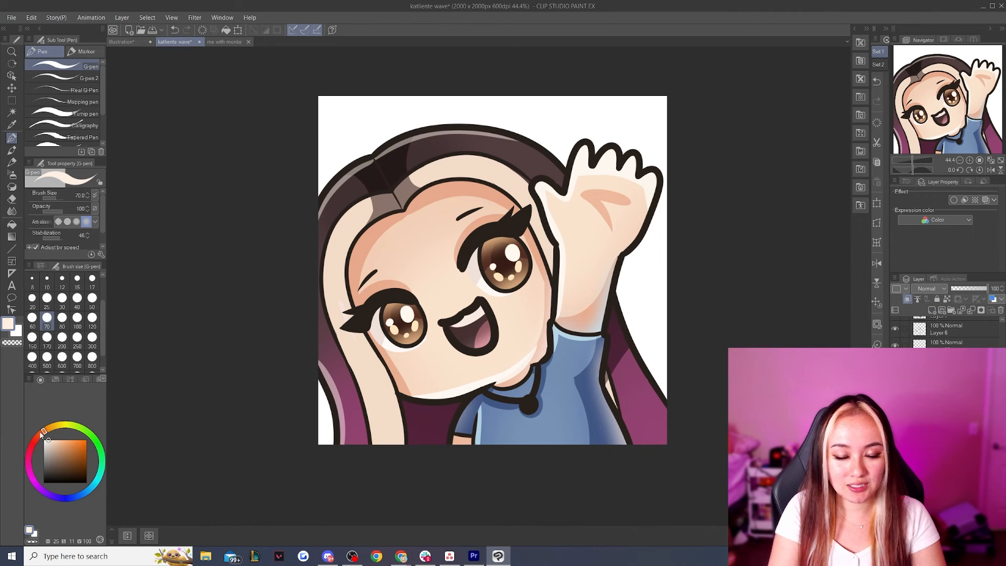
{"action": "left_click", "coordinate": [29, 464]}
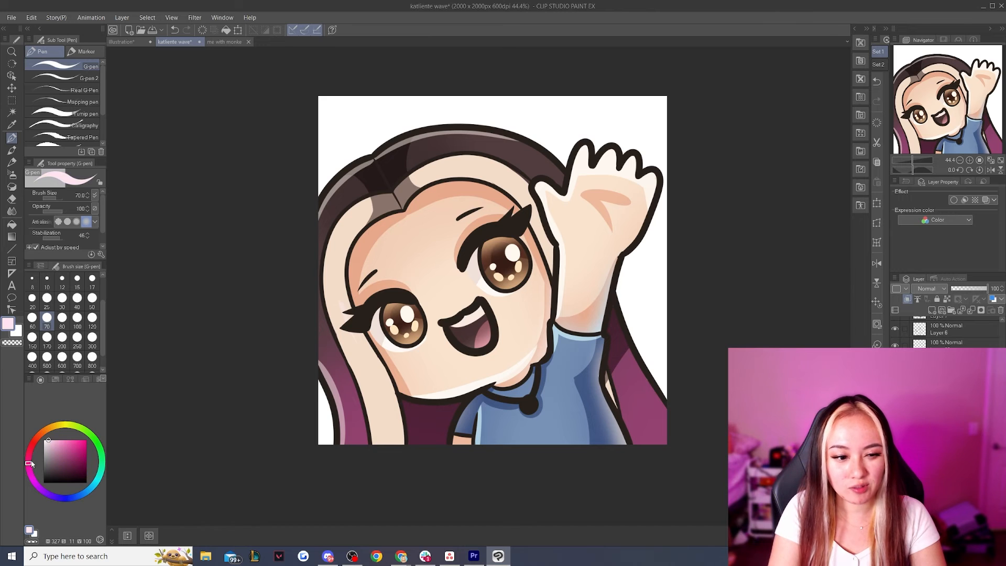
{"action": "left_click", "coordinate": [54, 443]}
{"action": "left_click", "coordinate": [47, 337]}
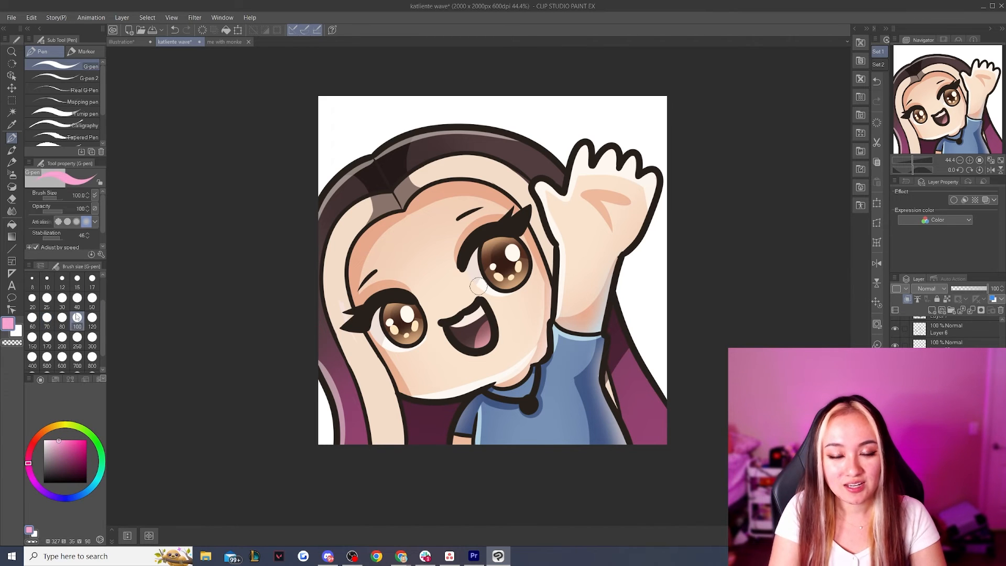
{"action": "mouse_move", "coordinate": [445, 126]}
{"action": "left_mouse_down"}
{"action": "mouse_move", "coordinate": [461, 199]}
{"action": "mouse_move", "coordinate": [451, 209]}
{"action": "mouse_move", "coordinate": [456, 134]}
{"action": "left_mouse_up"}
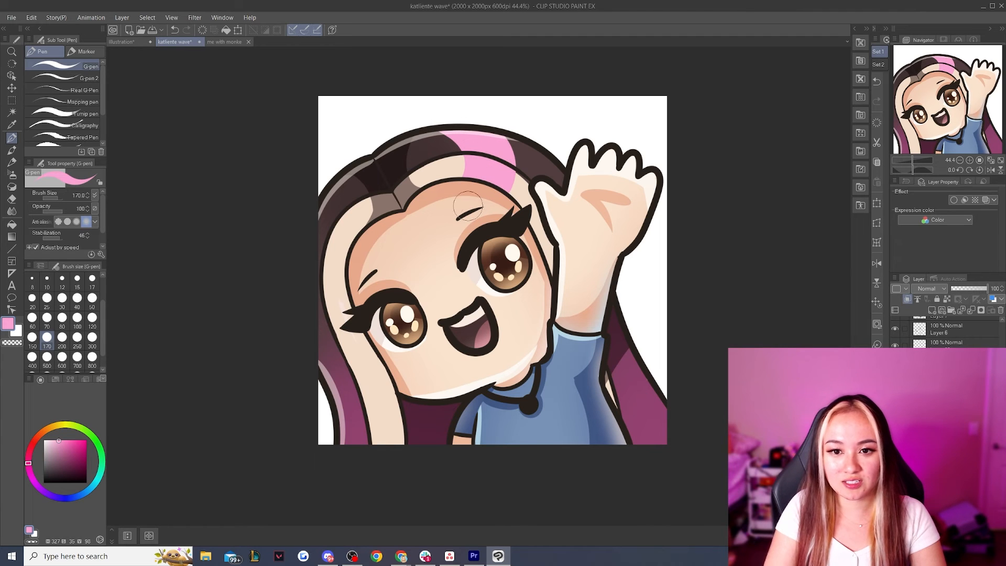
{"action": "mouse_move", "coordinate": [329, 175]}
{"action": "left_mouse_down"}
{"action": "mouse_move", "coordinate": [310, 215]}
{"action": "mouse_move", "coordinate": [373, 234]}
{"action": "mouse_move", "coordinate": [322, 258]}
{"action": "left_mouse_up"}
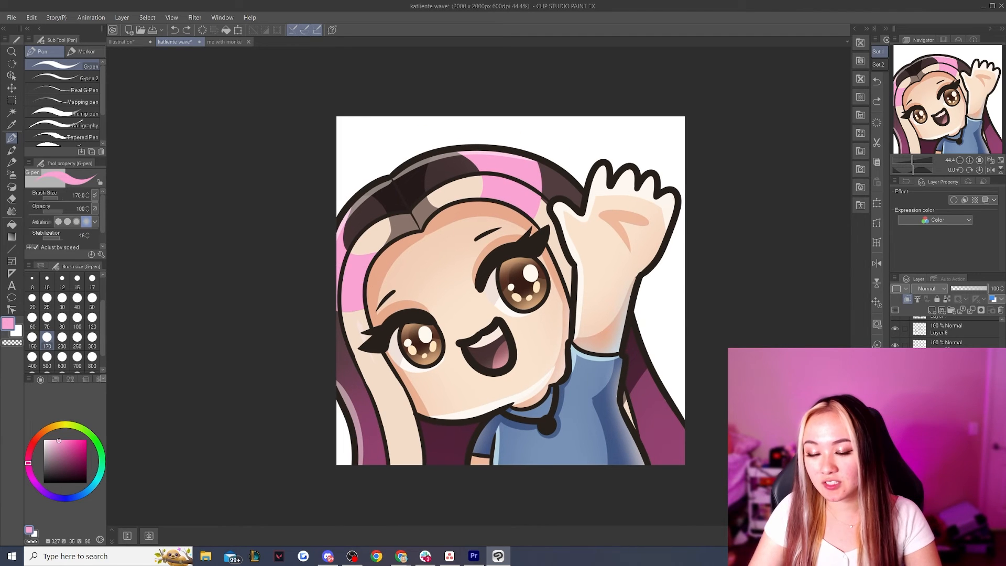
Change the pink shine layer's blending mode to Color dodge and reduce its opacity
{"action": "left_click", "coordinate": [933, 289]}
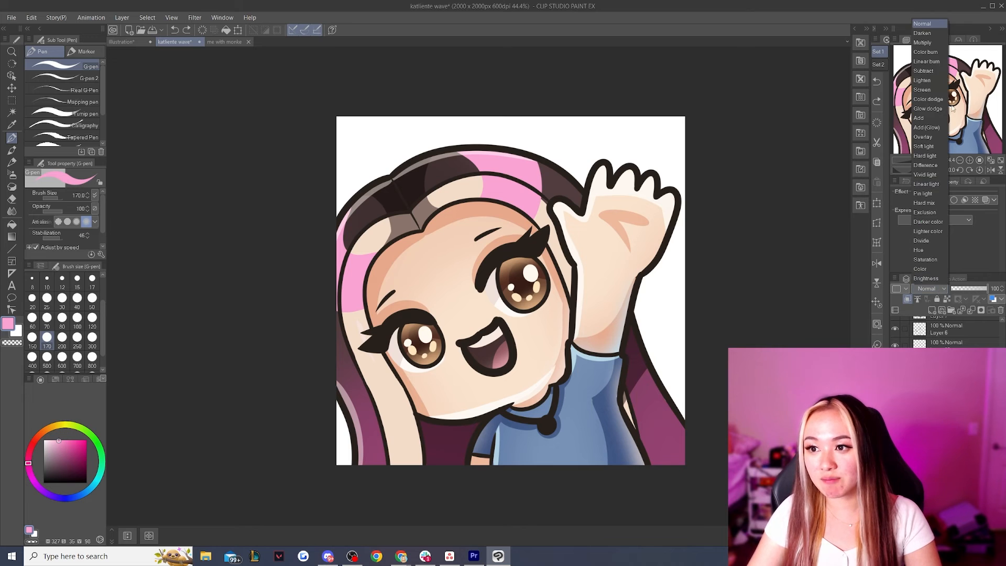
{"action": "left_click", "coordinate": [928, 99]}
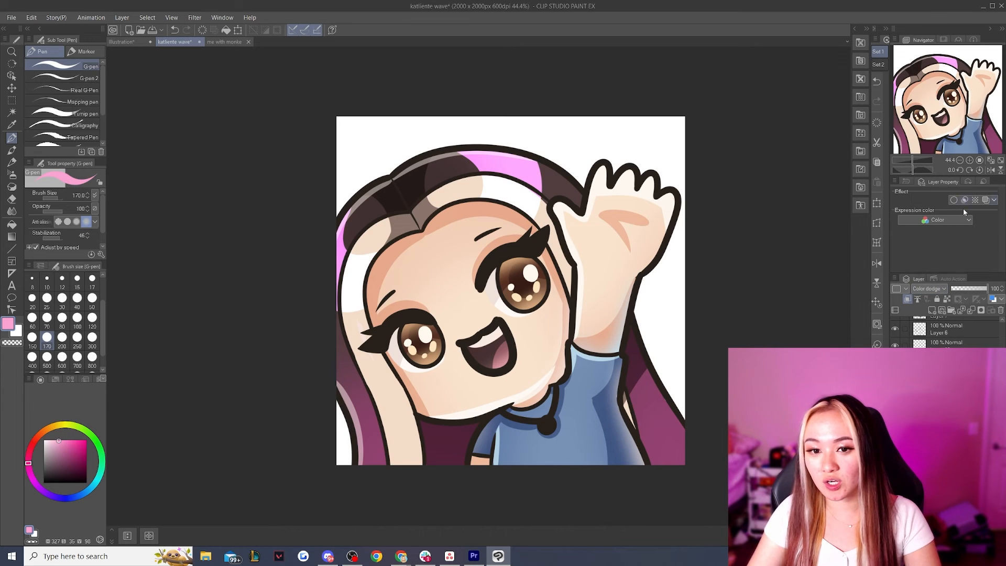
{"action": "left_click", "coordinate": [981, 290]}
Fill the black necklace cord and pendant in the line art with a very pale, near-white blue
{"action": "scroll", "coordinate": [448, 330], "scroll_direction": "down", "scroll_amount": 10}
{"action": "scroll", "coordinate": [448, 330], "scroll_direction": "up", "scroll_amount": 5}
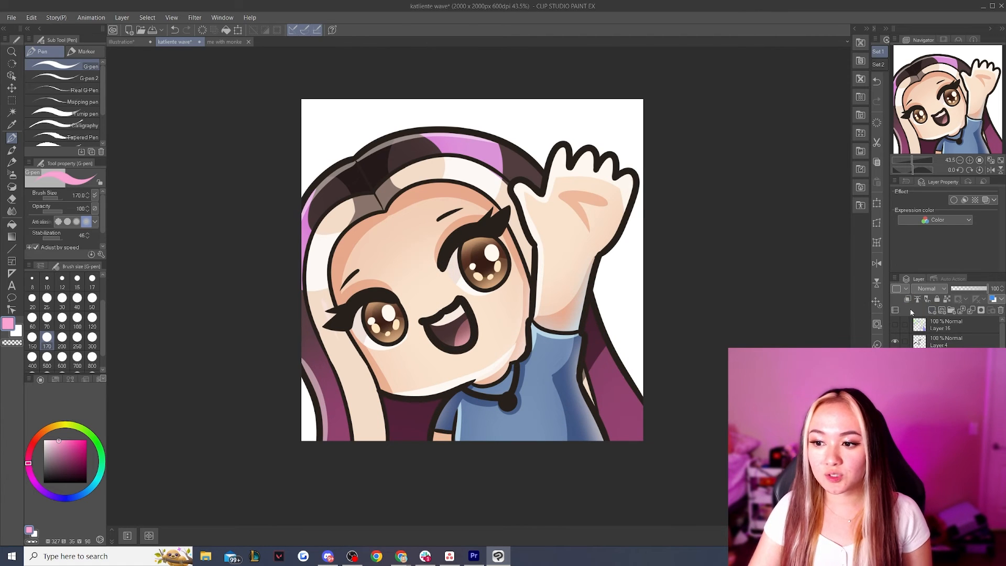
{"action": "left_click_drag", "start_coordinate": [58, 443], "coordinate": [50, 438]}
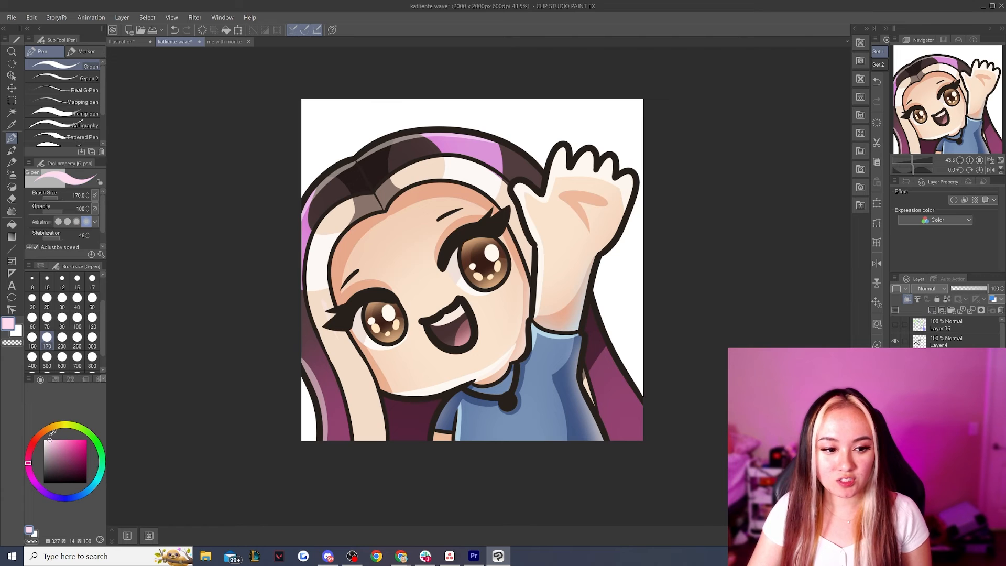
{"action": "left_click", "coordinate": [89, 492]}
{"action": "left_click", "coordinate": [12, 224]}
{"action": "left_click", "coordinate": [470, 413]}
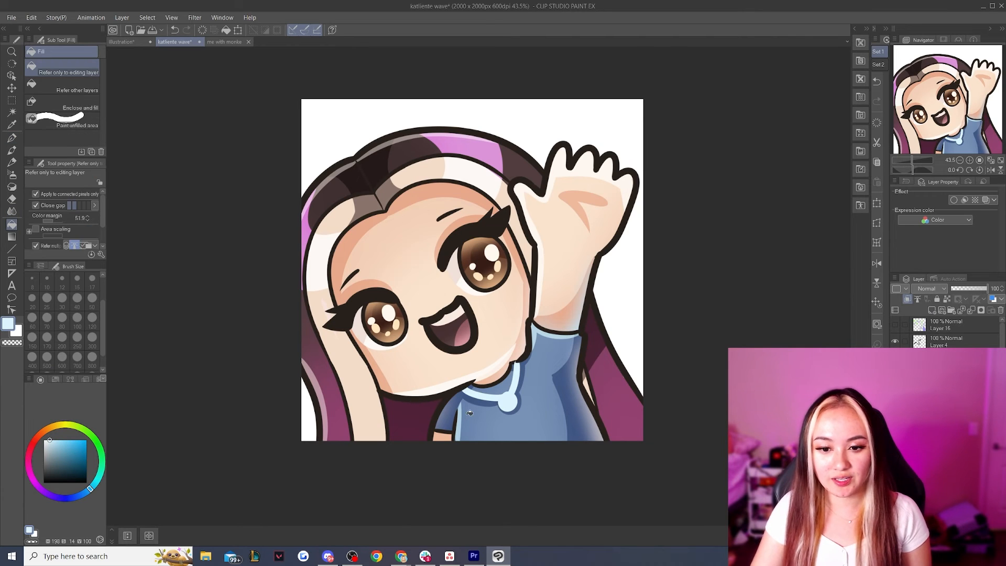
{"action": "left_click_drag", "start_coordinate": [49, 441], "coordinate": [46, 439]}
{"action": "left_click", "coordinate": [507, 401]}
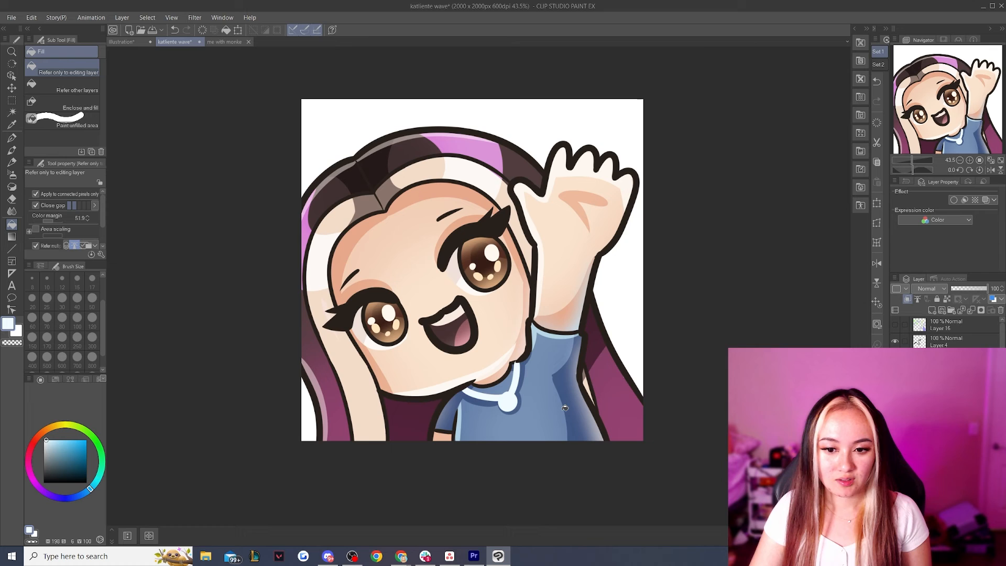
Paint a grey-blue oval shadow on the pendant's lower right with the G-pen at size 30
{"action": "scroll", "coordinate": [509, 391], "scroll_direction": "up", "scroll_amount": 4}
{"action": "key", "text": "p"}
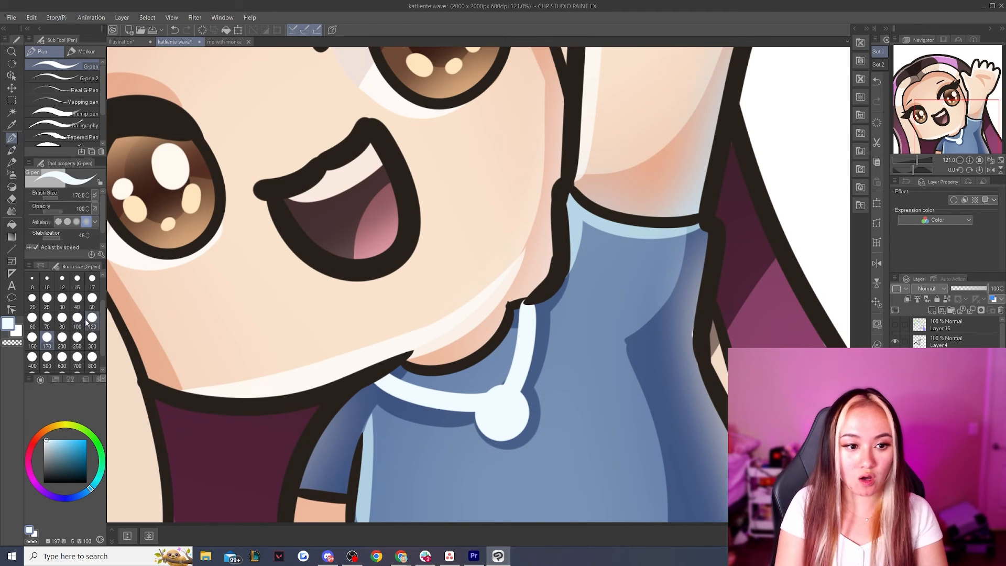
{"action": "left_click", "coordinate": [77, 298]}
{"action": "left_click", "coordinate": [86, 493]}
{"action": "left_click", "coordinate": [57, 459]}
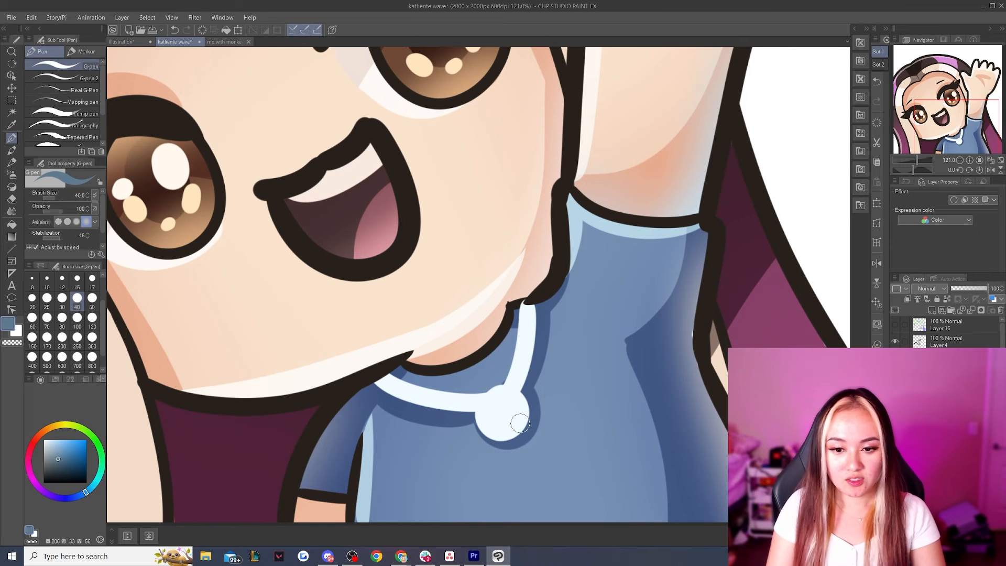
{"action": "left_click", "coordinate": [62, 297]}
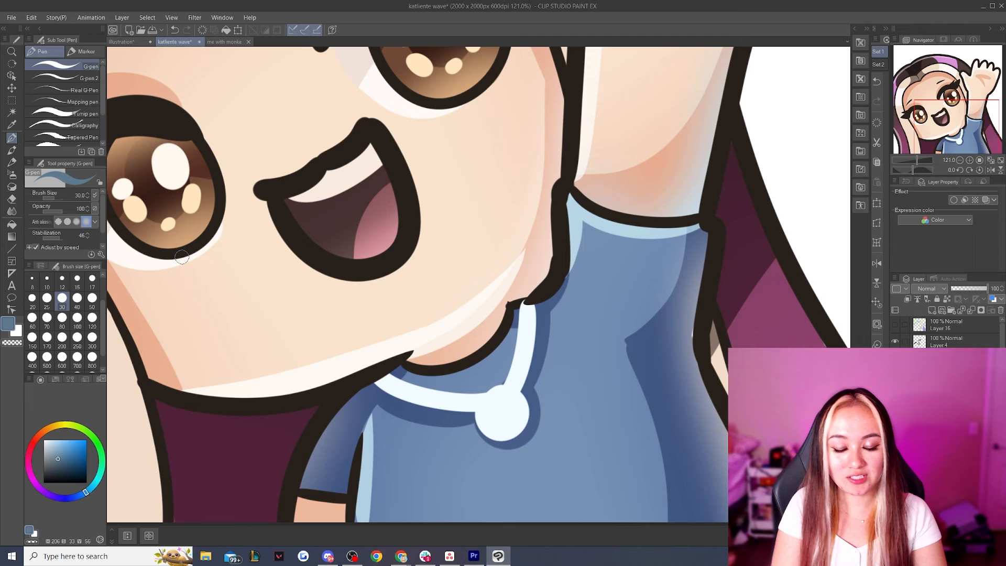
{"action": "mouse_move", "coordinate": [513, 407]}
{"action": "left_mouse_down"}
{"action": "mouse_move", "coordinate": [507, 428]}
{"action": "mouse_move", "coordinate": [514, 413]}
{"action": "left_mouse_up"}
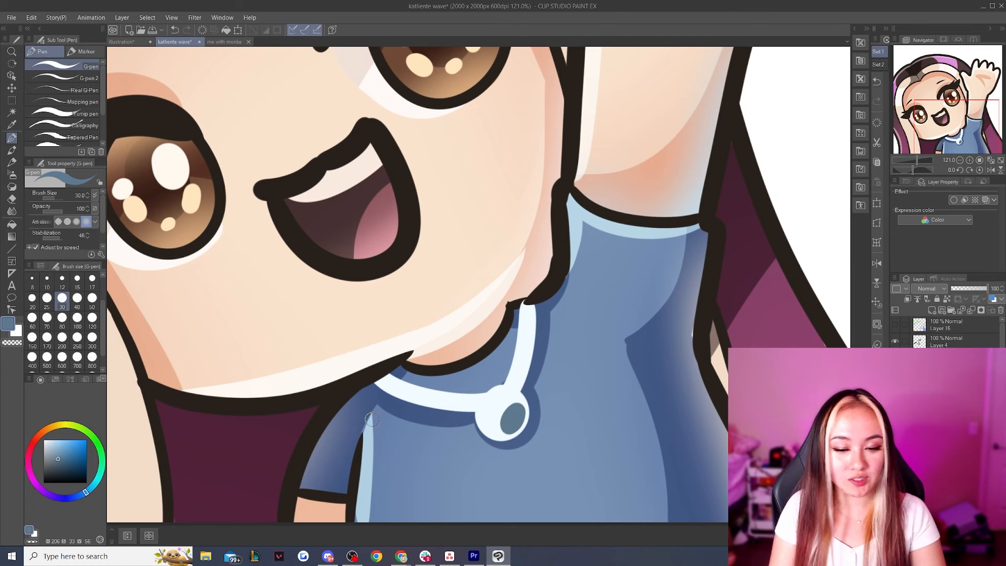
Paint a lighter lavender-blue patch on the pendant's lower left beside the grey-blue shadow
{"action": "left_click", "coordinate": [53, 450]}
{"action": "left_click_drag", "start_coordinate": [93, 488], "coordinate": [79, 496]}
{"action": "mouse_move", "coordinate": [498, 424]}
{"action": "left_mouse_down"}
{"action": "mouse_move", "coordinate": [485, 422]}
{"action": "mouse_move", "coordinate": [499, 431]}
{"action": "mouse_move", "coordinate": [497, 422]}
{"action": "left_mouse_up"}
{"action": "key", "text": "ctrl+z"}
Paint a round near-white highlight over the upper left of the pendant
{"action": "left_click", "coordinate": [48, 440]}
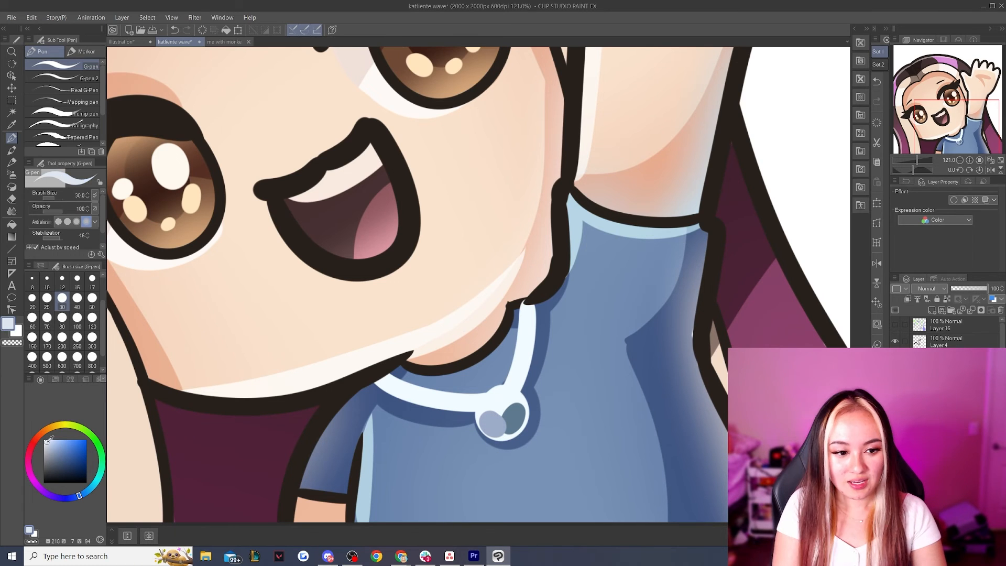
{"action": "left_click_drag", "start_coordinate": [47, 440], "coordinate": [46, 438]}
{"action": "left_click", "coordinate": [94, 484]}
{"action": "left_click", "coordinate": [43, 440]}
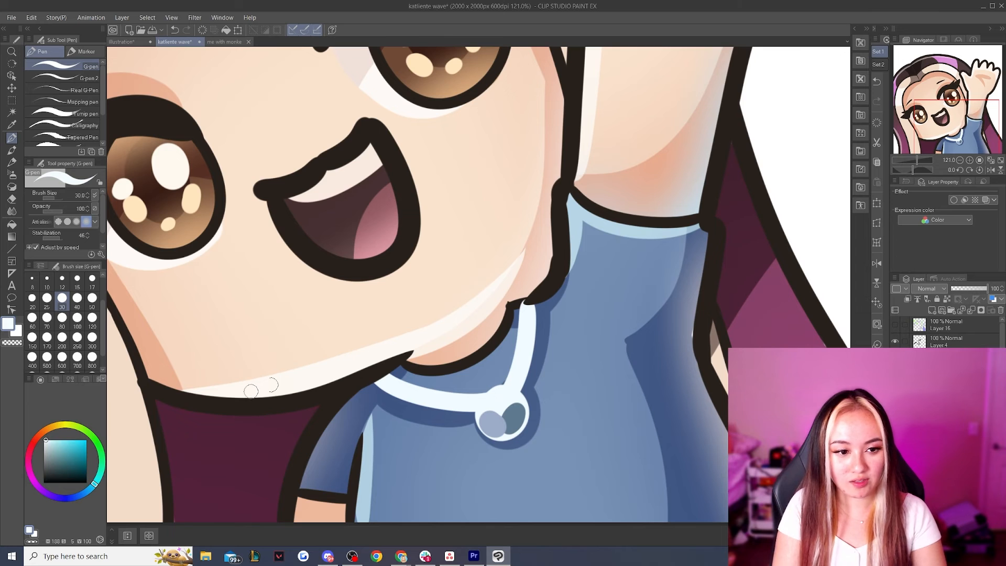
{"action": "mouse_move", "coordinate": [494, 400]}
{"action": "left_mouse_down"}
{"action": "mouse_move", "coordinate": [495, 423]}
{"action": "mouse_move", "coordinate": [500, 412]}
{"action": "left_mouse_up"}
{"action": "key", "text": "ctrl+z"}
Refine the pendant's shading with grey-blue and light blue touches and save the drawing
{"action": "scroll", "coordinate": [500, 412], "scroll_direction": "down", "scroll_amount": 5}
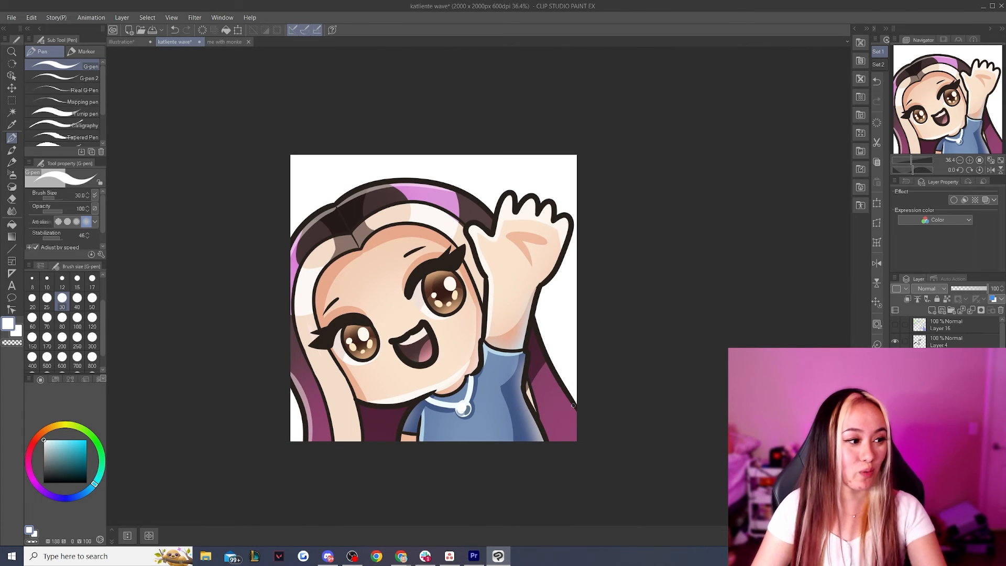
{"action": "scroll", "coordinate": [482, 416], "scroll_direction": "up", "scroll_amount": 5}
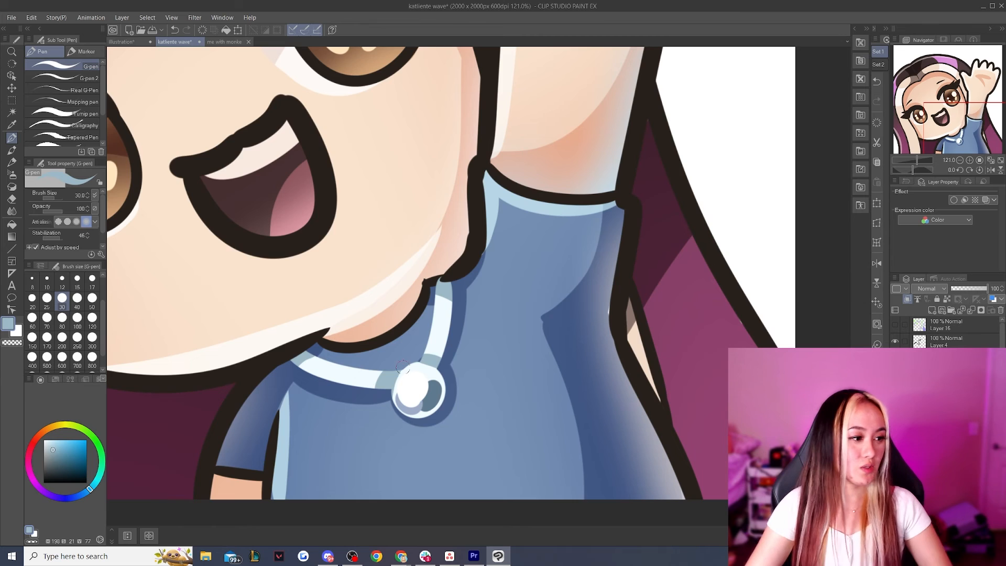
{"action": "scroll", "coordinate": [403, 366], "scroll_direction": "down", "scroll_amount": 8}
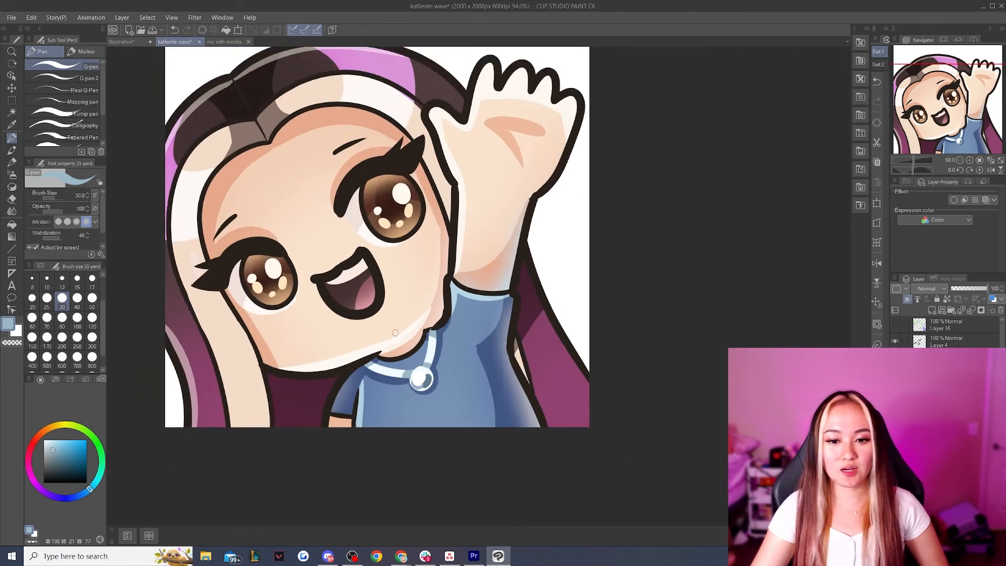
{"action": "scroll", "coordinate": [442, 363], "scroll_direction": "up", "scroll_amount": 2}
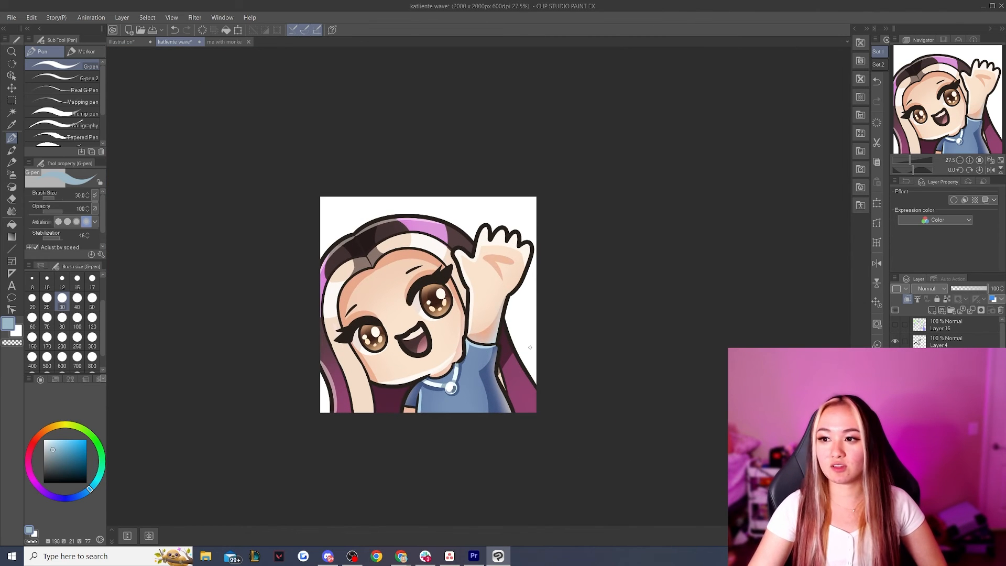
{"action": "scroll", "coordinate": [529, 346], "scroll_direction": "up", "scroll_amount": 2}
{"action": "key", "text": "ctrl+s"}
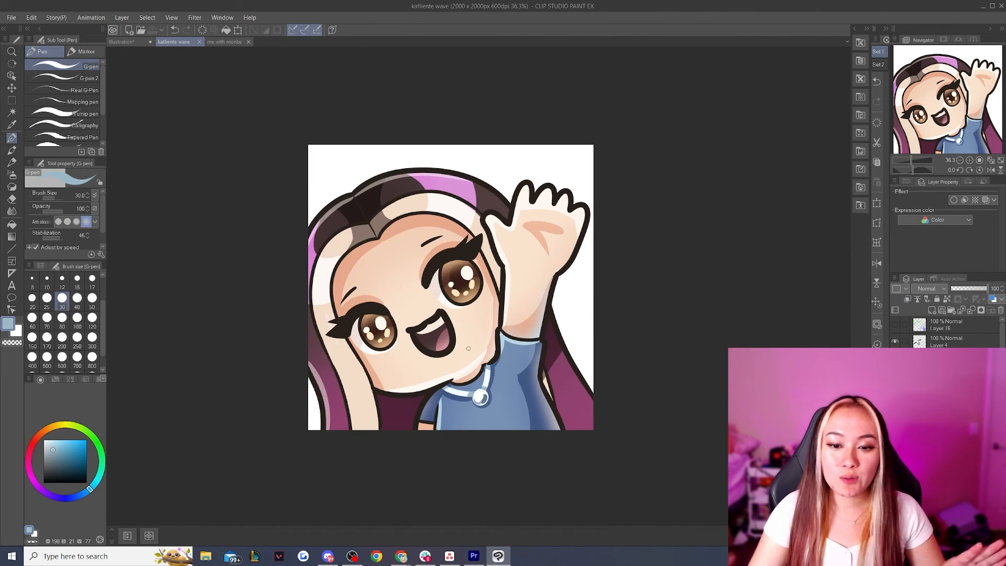
Prepare the Soft airbrush at size 200 with a dark muted red based on the forehead's skin shadow color
{"action": "scroll", "coordinate": [465, 345], "scroll_direction": "down", "scroll_amount": 2}
{"action": "scroll", "coordinate": [408, 340], "scroll_direction": "up", "scroll_amount": 1}
{"action": "scroll", "coordinate": [408, 339], "scroll_direction": "up", "scroll_amount": 2}
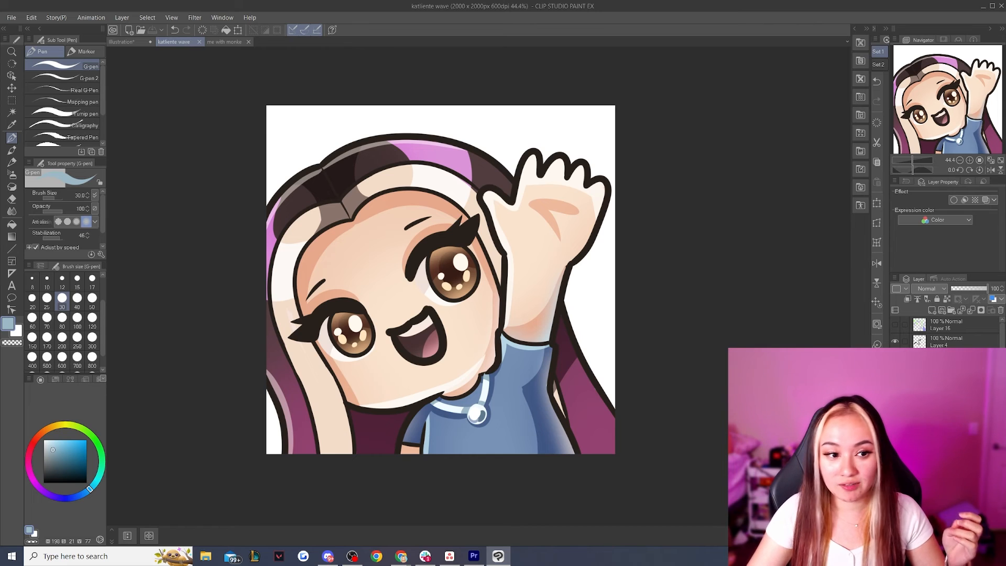
{"action": "left_click", "coordinate": [12, 175]}
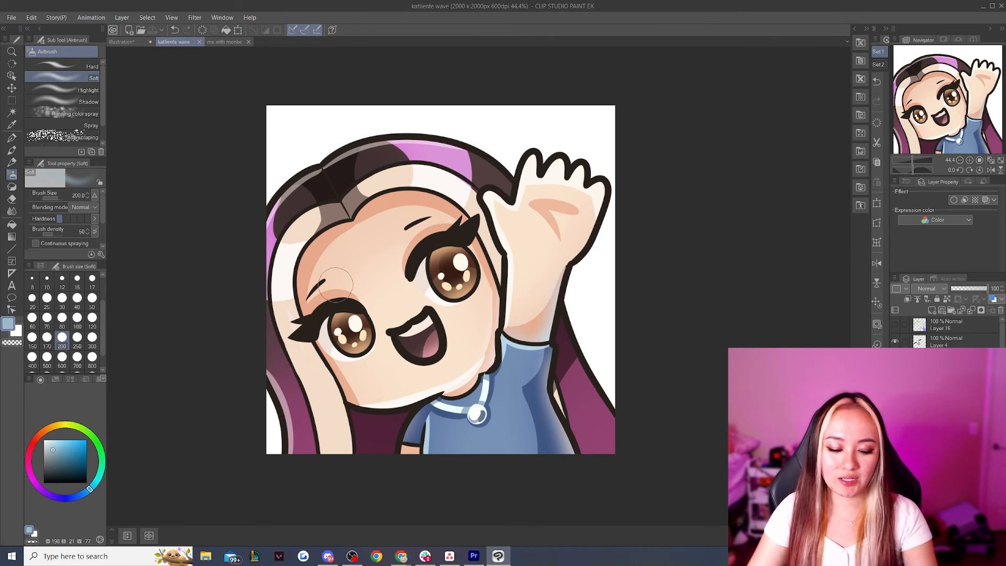
{"action": "left_click", "coordinate": [318, 247], "text": "alt"}
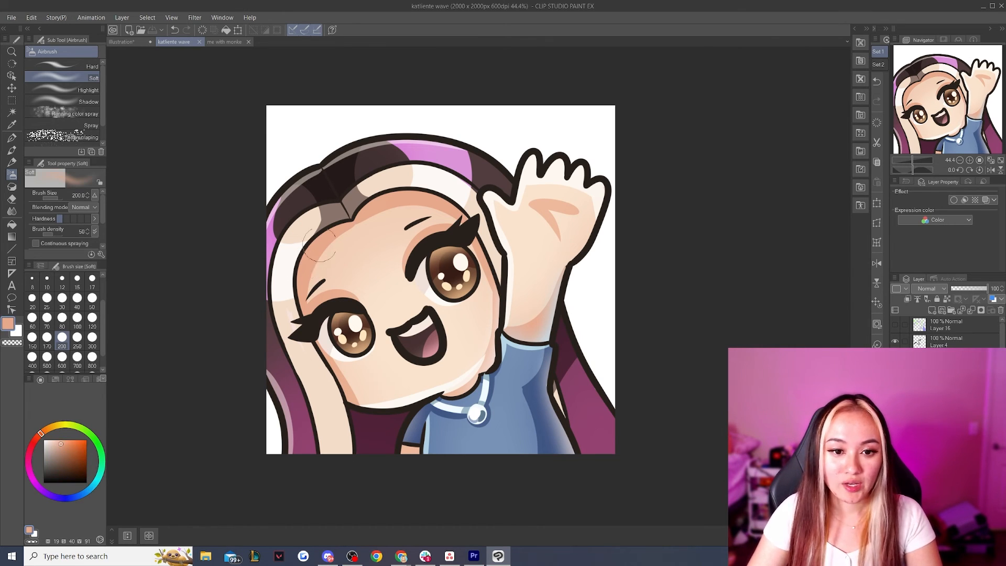
{"action": "left_click_drag", "start_coordinate": [41, 435], "coordinate": [33, 443]}
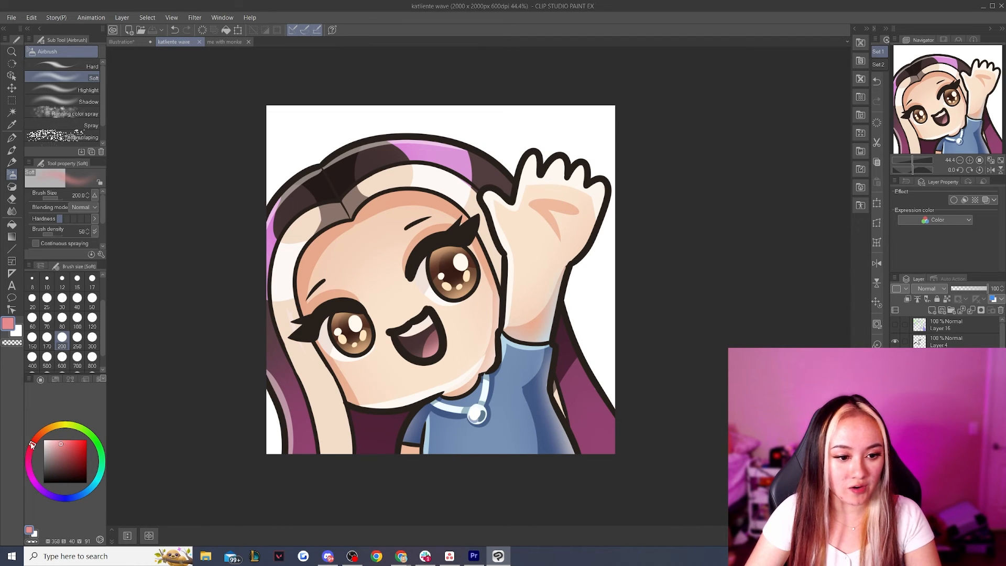
{"action": "left_click_drag", "start_coordinate": [69, 449], "coordinate": [68, 461]}
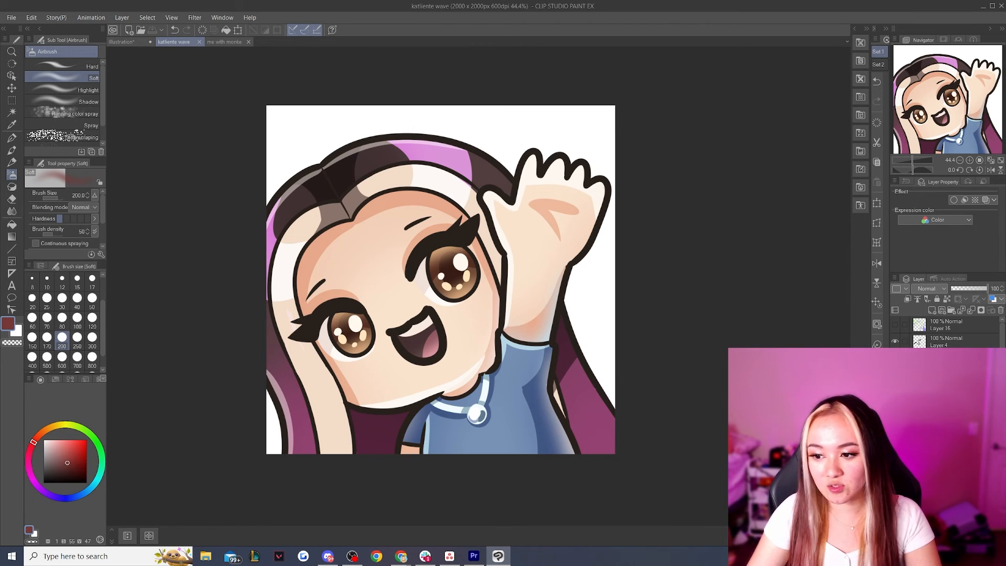
Tint the outlines around the face, eyes and raised arm dark red on a layer clipped to the line art
{"action": "left_click", "coordinate": [895, 409]}
{"action": "left_click", "coordinate": [895, 409]}
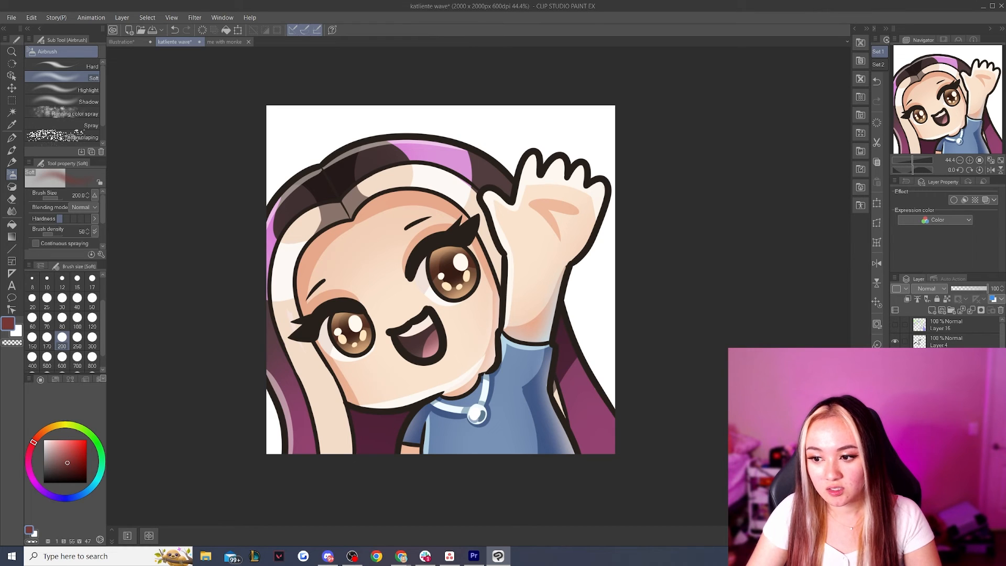
{"action": "left_click", "coordinate": [895, 425]}
{"action": "left_click", "coordinate": [895, 425]}
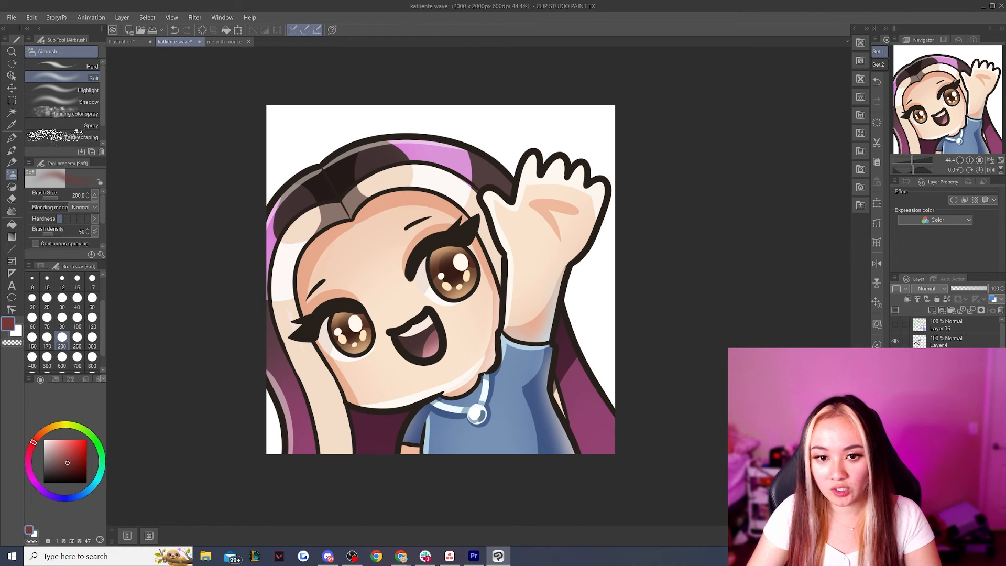
{"action": "left_click", "coordinate": [894, 442]}
{"action": "left_click", "coordinate": [894, 442]}
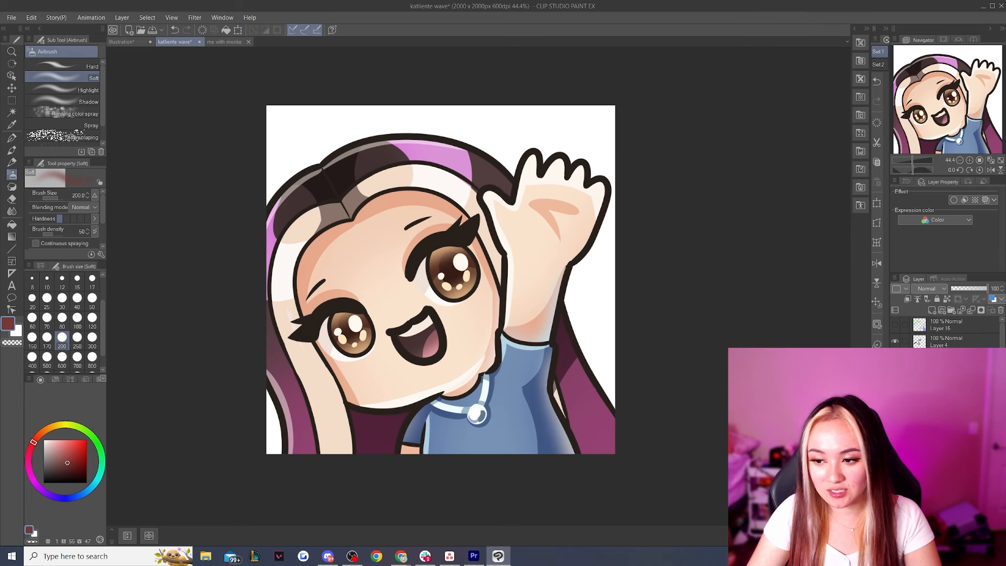
{"action": "left_click", "coordinate": [906, 301]}
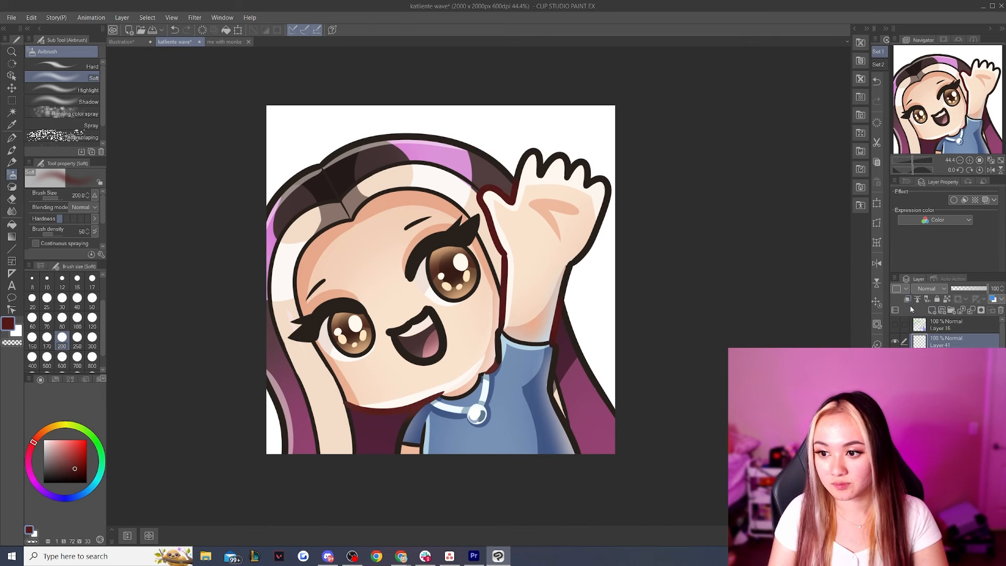
{"action": "left_click", "coordinate": [906, 300]}
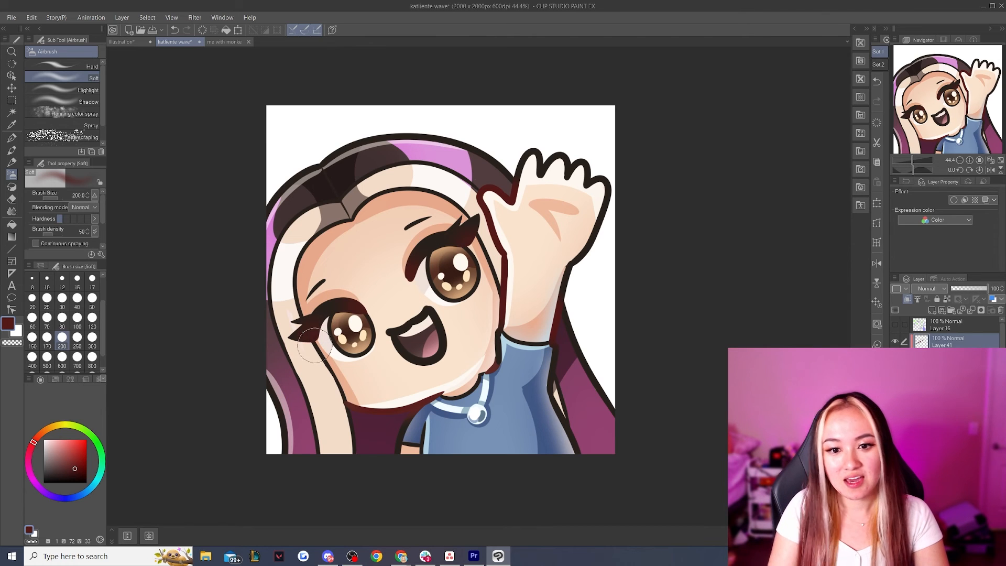
{"action": "left_click", "coordinate": [972, 310]}
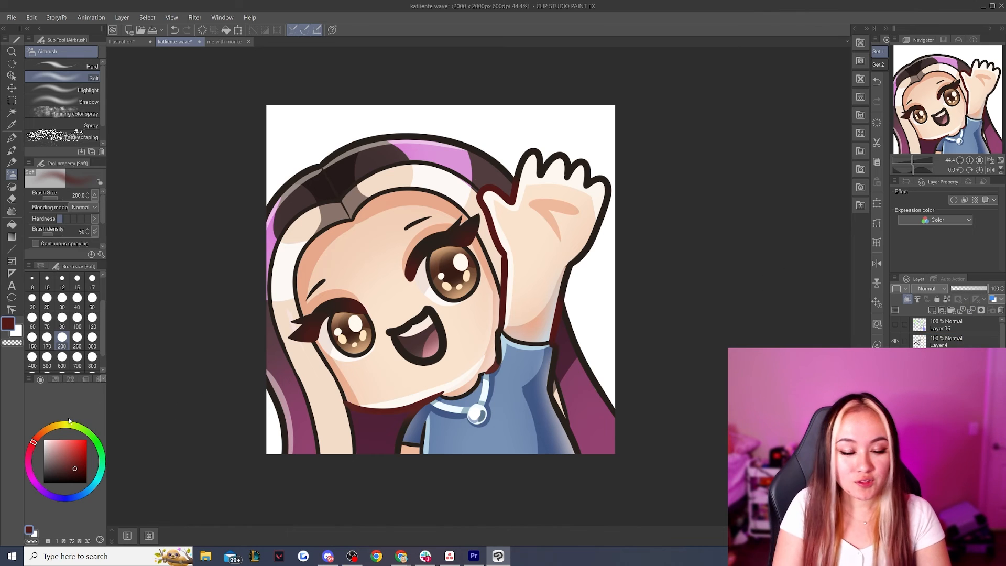
Tint the hair and shirt outlines with a dark muted blue and save the drawing
{"action": "left_click", "coordinate": [34, 478]}
{"action": "left_click", "coordinate": [59, 466]}
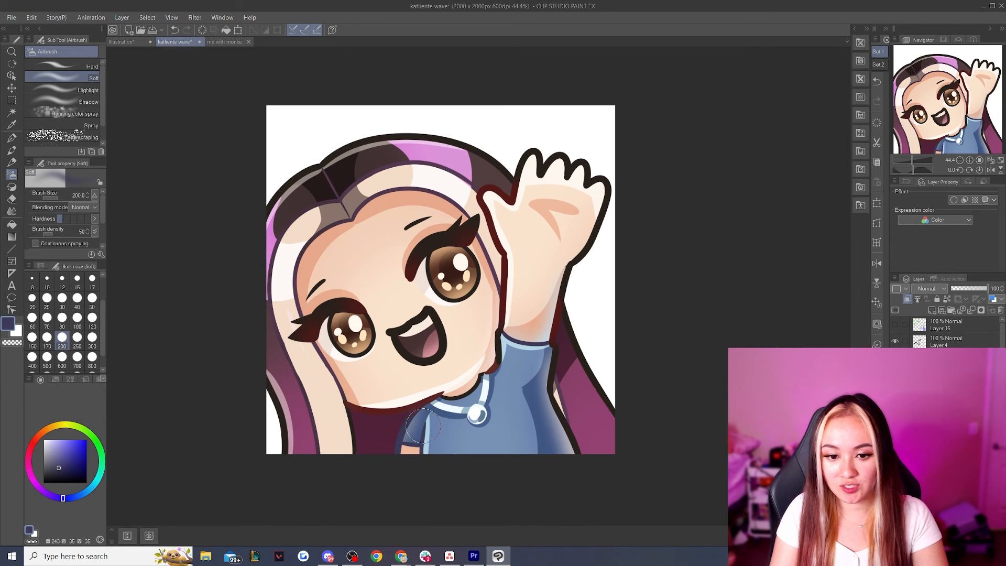
{"action": "mouse_move", "coordinate": [560, 397]}
{"action": "left_mouse_down"}
{"action": "mouse_move", "coordinate": [558, 369]}
{"action": "mouse_move", "coordinate": [570, 442]}
{"action": "left_mouse_up"}
{"action": "left_click_drag", "start_coordinate": [498, 335], "coordinate": [497, 362]}
{"action": "left_click", "coordinate": [946, 357]}
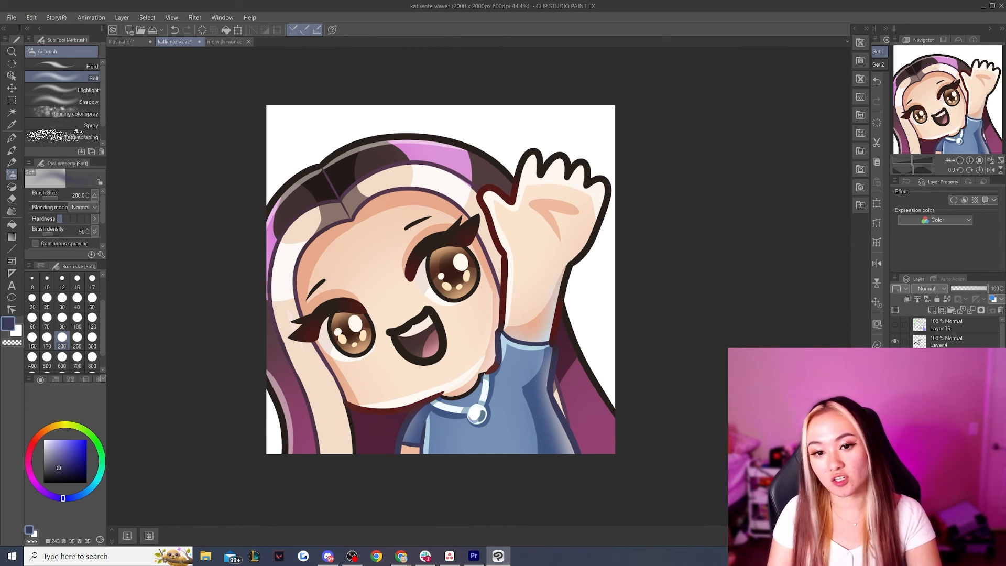
{"action": "key", "text": "ctrl+s"}
Hide the white paper background and set the drawing color to black
{"action": "scroll", "coordinate": [508, 336], "scroll_direction": "down", "scroll_amount": 2}
{"action": "scroll", "coordinate": [943, 333], "scroll_direction": "up", "scroll_amount": 5}
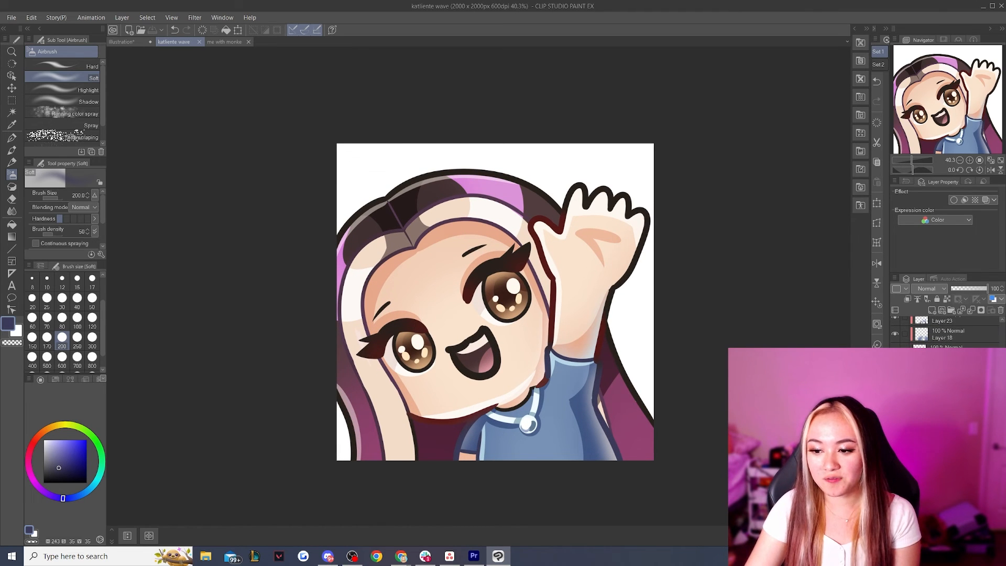
{"action": "left_click", "coordinate": [895, 534]}
{"action": "scroll", "coordinate": [901, 450], "scroll_direction": "up", "scroll_amount": 8}
{"action": "scroll", "coordinate": [942, 332], "scroll_direction": "up", "scroll_amount": 3}
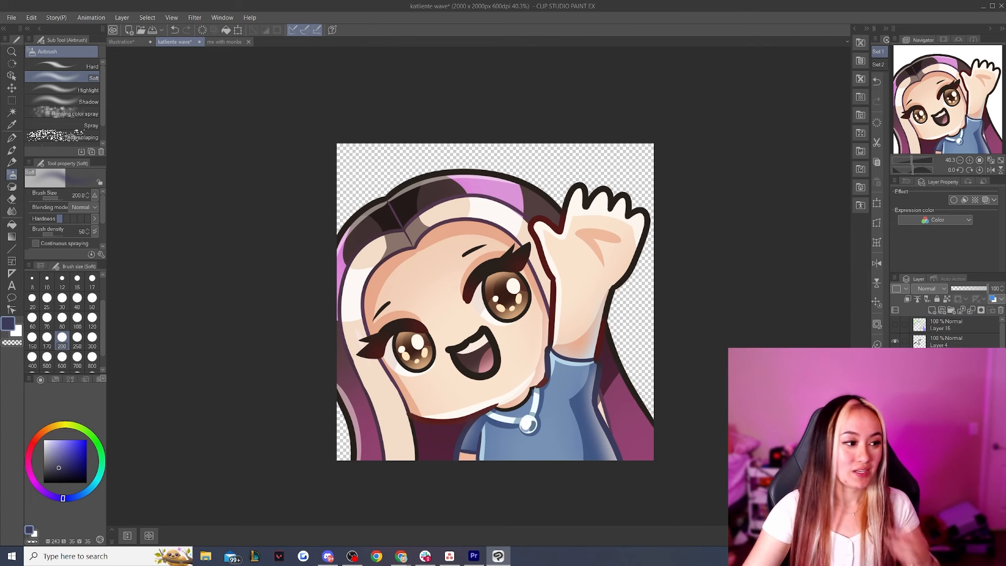
{"action": "left_click_drag", "start_coordinate": [49, 477], "coordinate": [29, 487]}
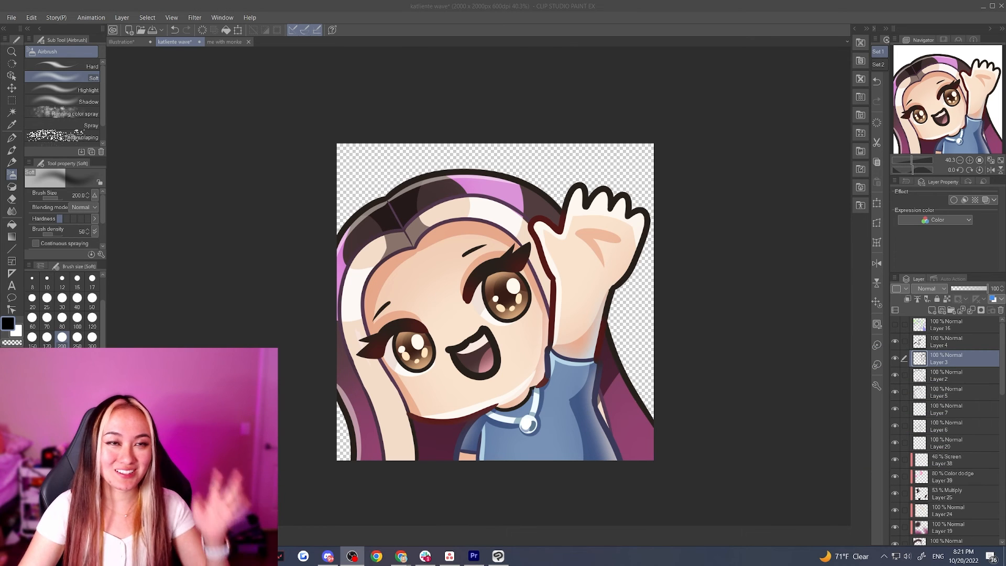
{"action": "left_click", "coordinate": [231, 165]}
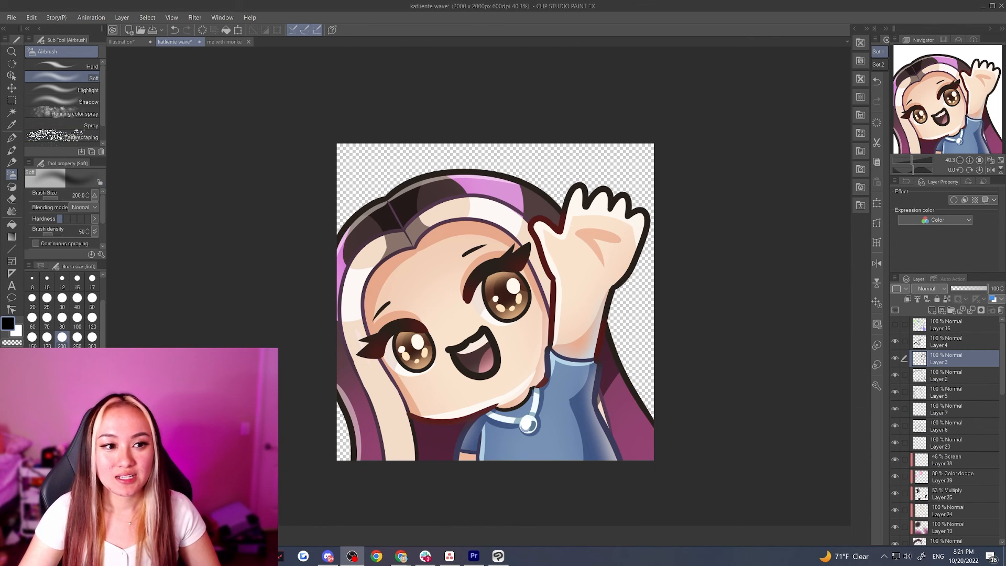
Auto-select the empty area outside the raised arm's line art on Layer 3 and invert the selection
{"action": "left_click", "coordinate": [11, 113]}
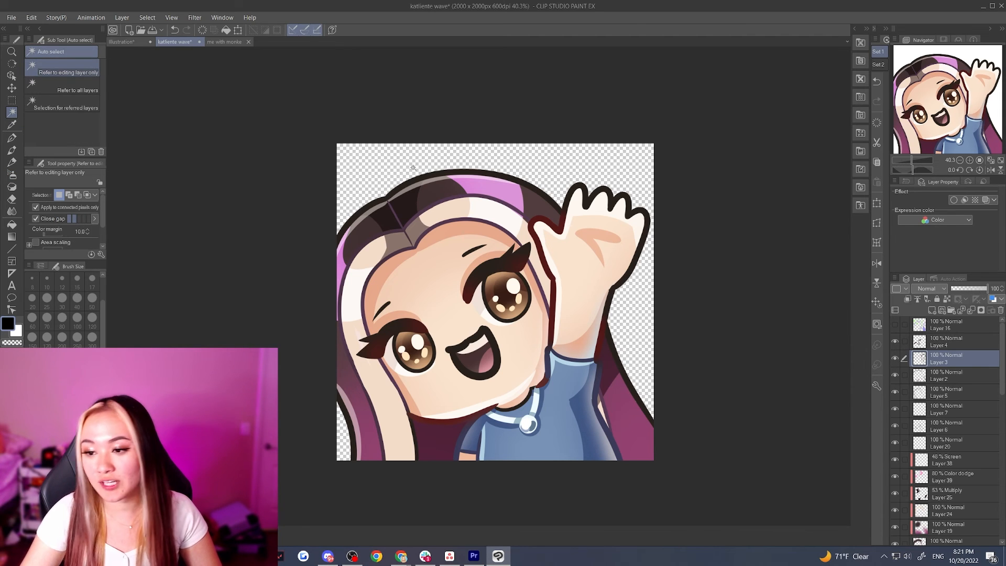
{"action": "left_click", "coordinate": [895, 358]}
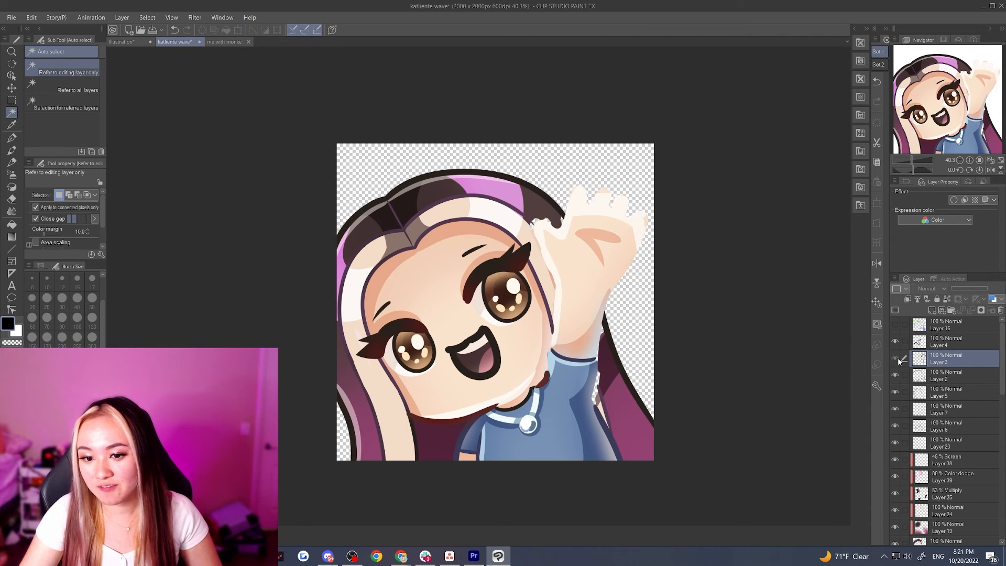
{"action": "left_click", "coordinate": [896, 358]}
{"action": "left_click", "coordinate": [895, 358]}
{"action": "left_click", "coordinate": [896, 358]}
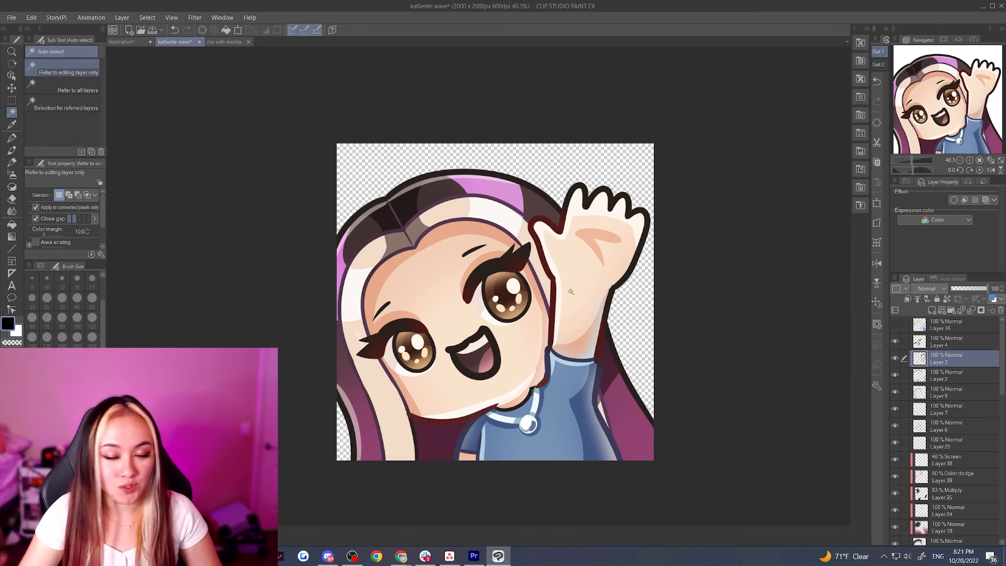
{"action": "left_click", "coordinate": [467, 244]}
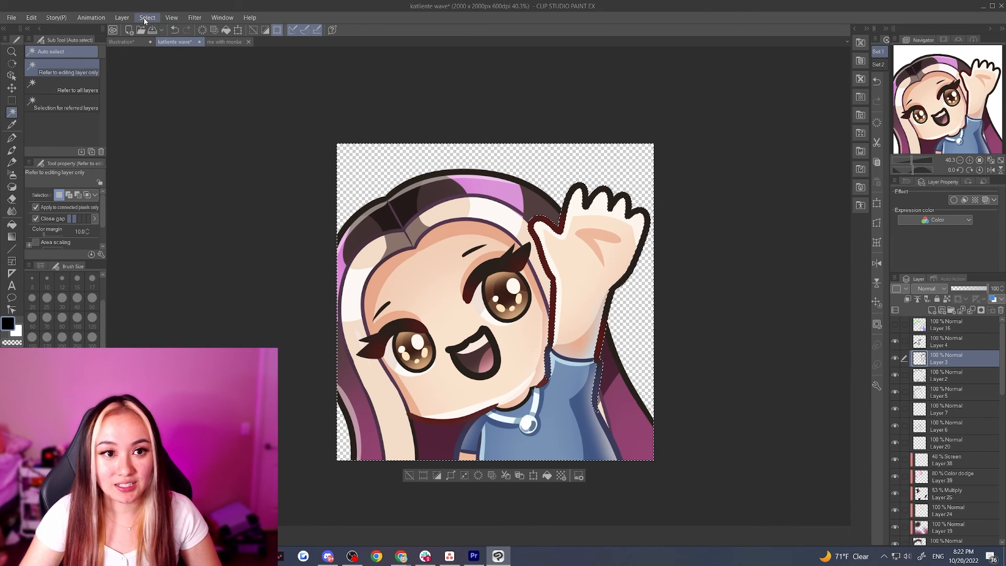
{"action": "key", "text": "ctrl+d"}
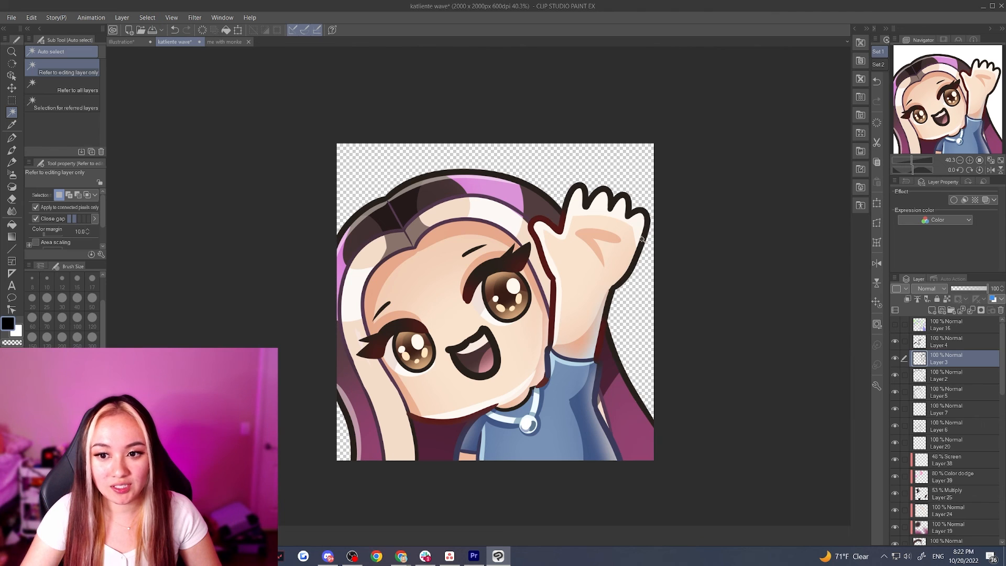
{"action": "left_click", "coordinate": [623, 163]}
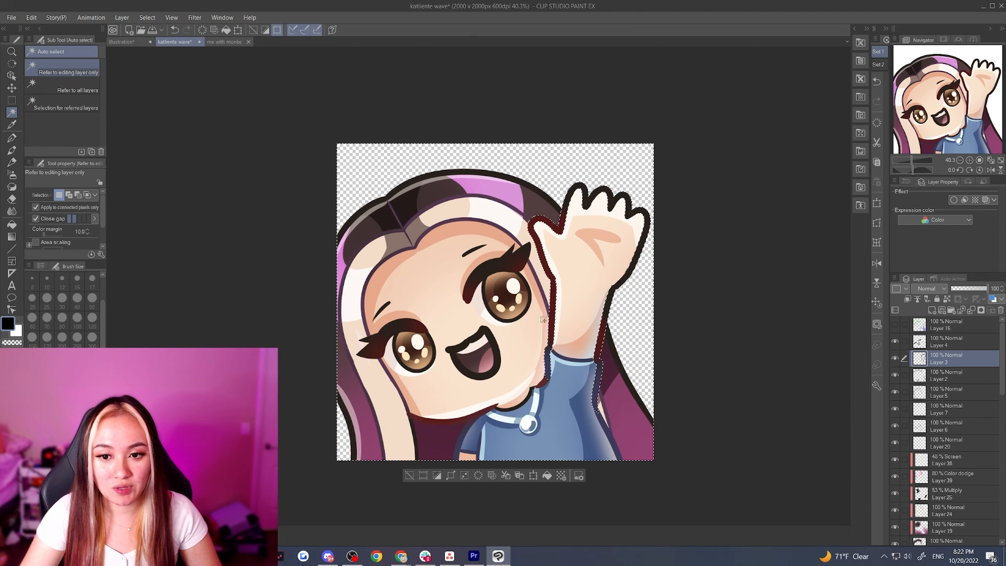
{"action": "left_click", "coordinate": [147, 17]}
{"action": "left_click", "coordinate": [168, 62]}
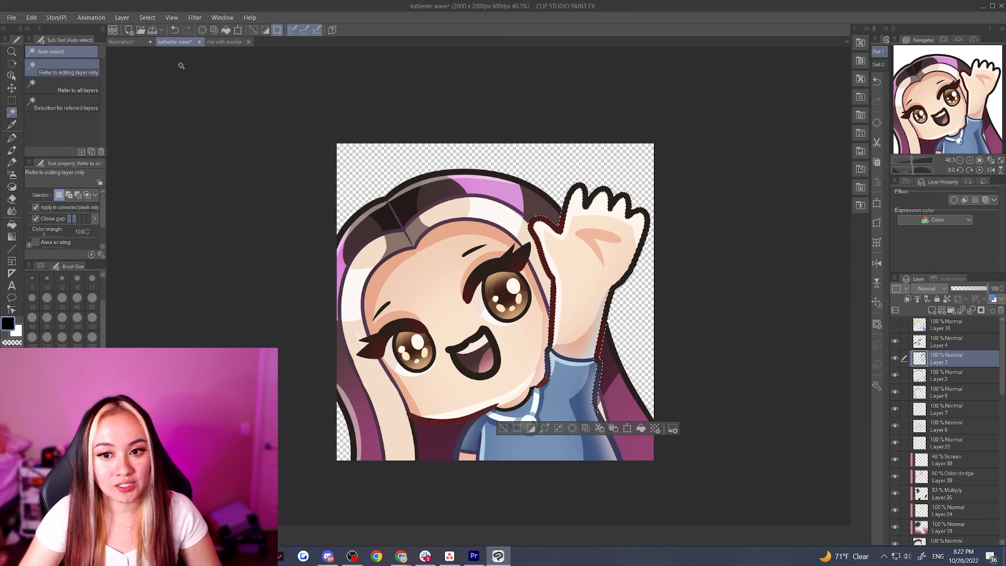
Expand the selection beyond the raised arm's outline
{"action": "left_click", "coordinate": [147, 17]}
{"action": "left_click", "coordinate": [186, 87]}
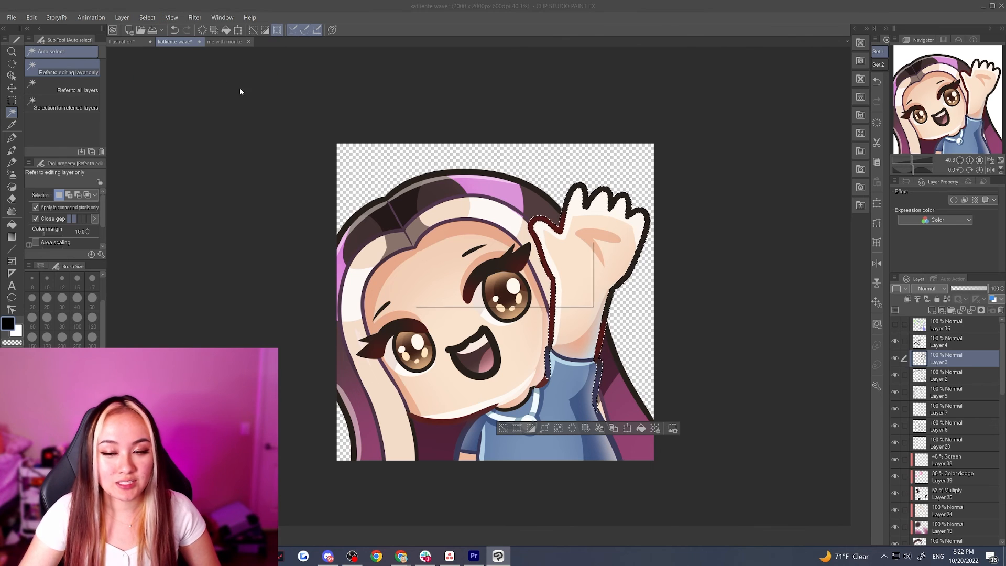
{"action": "left_click", "coordinate": [568, 263]}
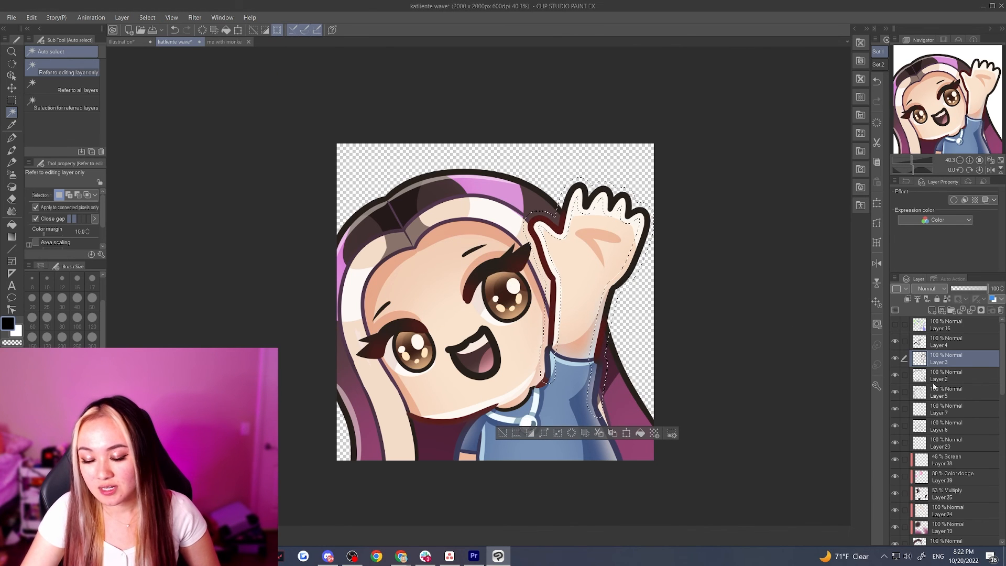
Add a new layer between Layer 3 and Layer 2, fill the expanded arm selection with black and deselect
{"action": "scroll", "coordinate": [935, 430], "scroll_direction": "down", "scroll_amount": 2}
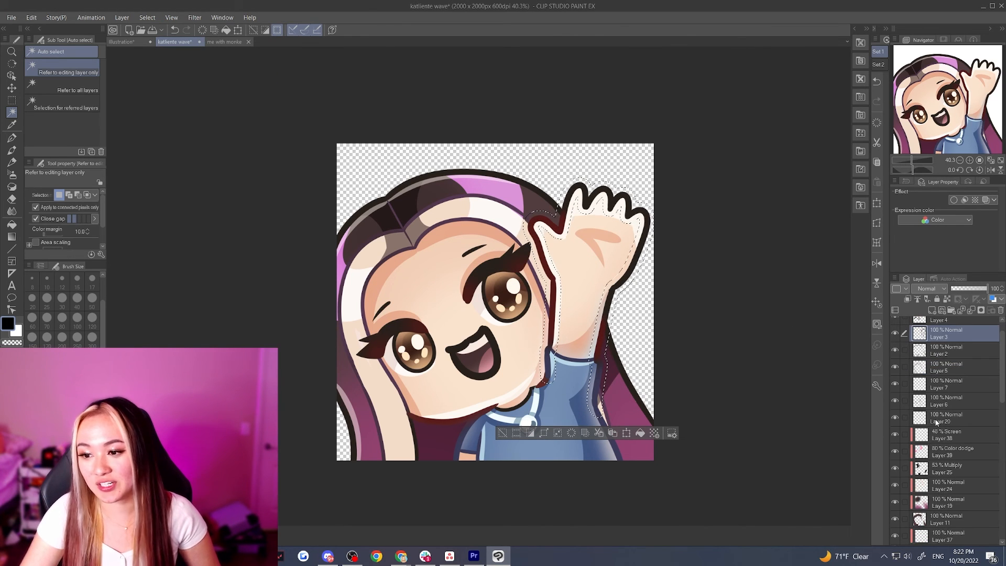
{"action": "scroll", "coordinate": [937, 423], "scroll_direction": "up", "scroll_amount": 2}
{"action": "left_click", "coordinate": [957, 376]}
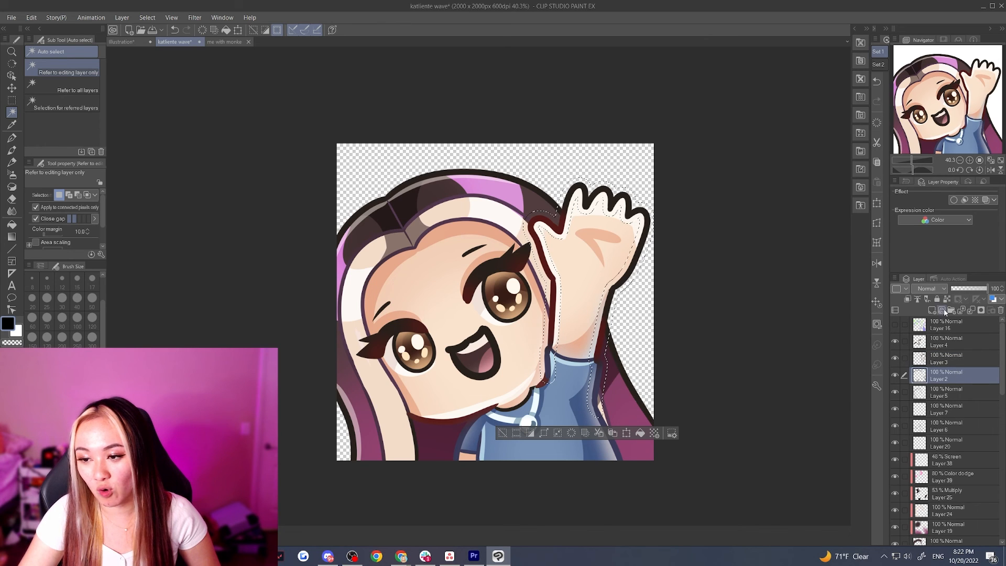
{"action": "left_click", "coordinate": [933, 311]}
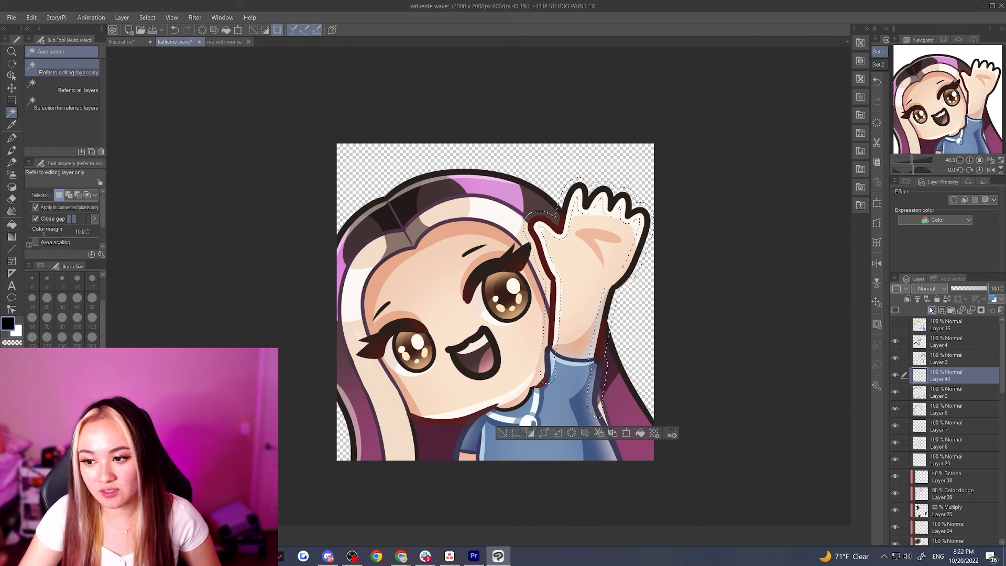
{"action": "left_click", "coordinate": [11, 224]}
{"action": "left_click", "coordinate": [535, 224]}
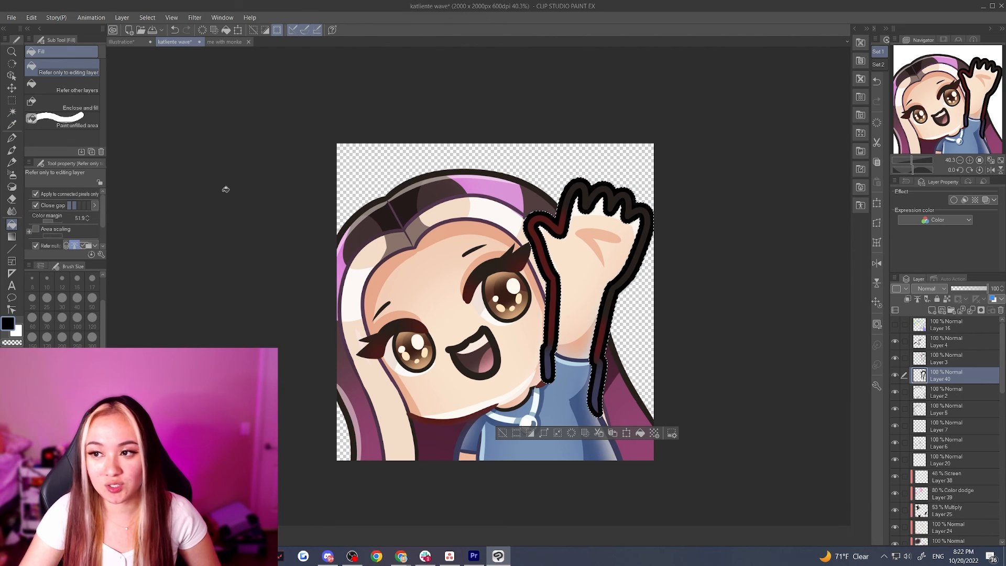
{"action": "left_click", "coordinate": [11, 100]}
{"action": "key", "text": "ctrl+d"}
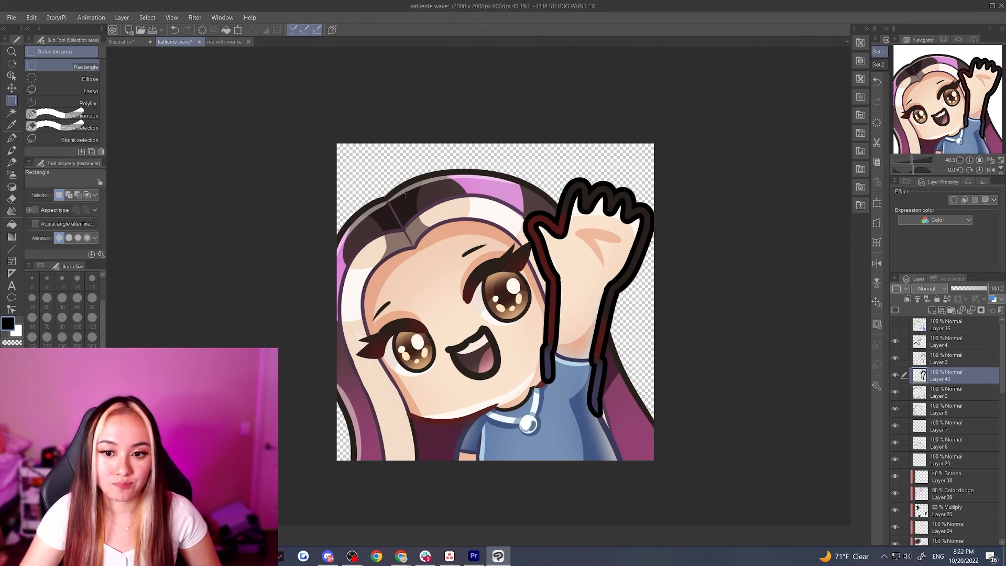
Erase the thick black border where it overlaps the inside of the hand, arm and sleeve, using the Hard eraser
{"action": "scroll", "coordinate": [626, 303], "scroll_direction": "up", "scroll_amount": 2}
{"action": "scroll", "coordinate": [626, 304], "scroll_direction": "down", "scroll_amount": 2}
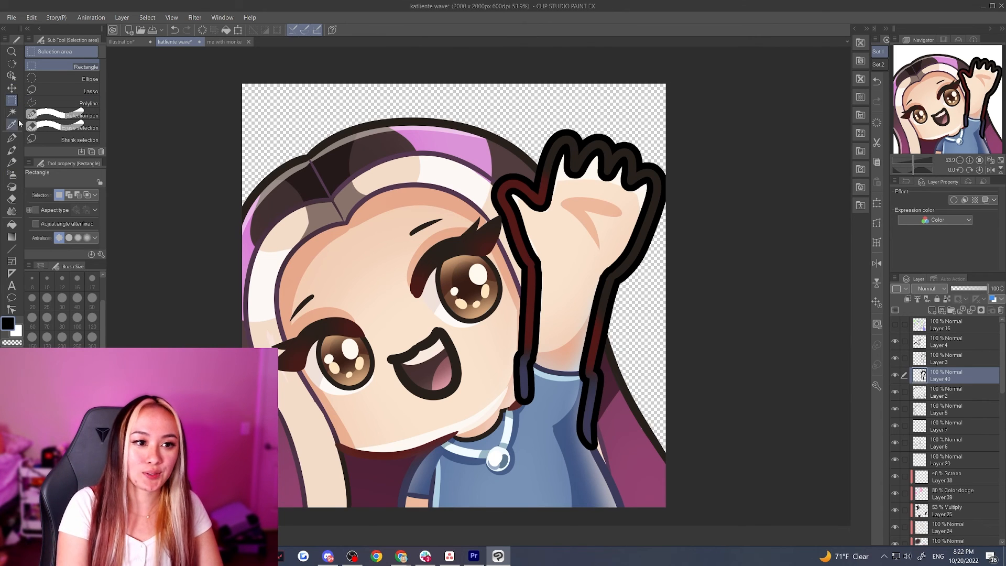
{"action": "left_click", "coordinate": [11, 199]}
{"action": "mouse_move", "coordinate": [527, 383]}
{"action": "left_mouse_down"}
{"action": "mouse_move", "coordinate": [528, 415]}
{"action": "mouse_move", "coordinate": [541, 313]}
{"action": "mouse_move", "coordinate": [534, 361]}
{"action": "left_mouse_up"}
{"action": "mouse_move", "coordinate": [538, 241]}
{"action": "left_mouse_down"}
{"action": "mouse_move", "coordinate": [518, 196]}
{"action": "mouse_move", "coordinate": [535, 217]}
{"action": "mouse_move", "coordinate": [512, 194]}
{"action": "mouse_move", "coordinate": [553, 216]}
{"action": "mouse_move", "coordinate": [565, 146]}
{"action": "mouse_move", "coordinate": [565, 184]}
{"action": "mouse_move", "coordinate": [576, 186]}
{"action": "mouse_move", "coordinate": [589, 160]}
{"action": "mouse_move", "coordinate": [607, 182]}
{"action": "mouse_move", "coordinate": [597, 153]}
{"action": "mouse_move", "coordinate": [598, 201]}
{"action": "mouse_move", "coordinate": [627, 161]}
{"action": "mouse_move", "coordinate": [619, 209]}
{"action": "mouse_move", "coordinate": [620, 161]}
{"action": "mouse_move", "coordinate": [610, 180]}
{"action": "mouse_move", "coordinate": [618, 173]}
{"action": "mouse_move", "coordinate": [623, 195]}
{"action": "mouse_move", "coordinate": [622, 165]}
{"action": "mouse_move", "coordinate": [637, 196]}
{"action": "mouse_move", "coordinate": [632, 190]}
{"action": "mouse_move", "coordinate": [645, 186]}
{"action": "mouse_move", "coordinate": [623, 232]}
{"action": "mouse_move", "coordinate": [647, 181]}
{"action": "left_mouse_up"}
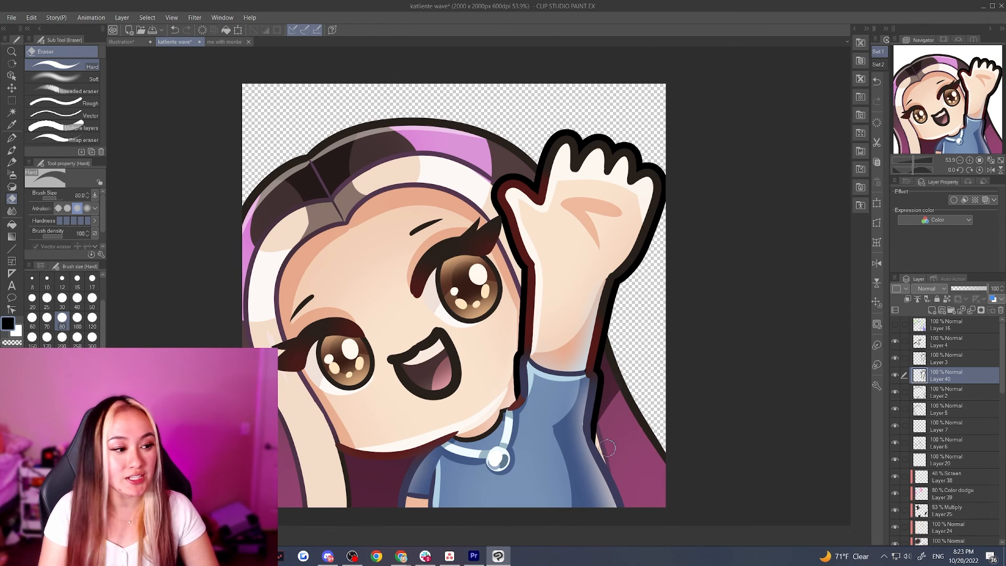
{"action": "left_click_drag", "start_coordinate": [611, 375], "coordinate": [604, 444]}
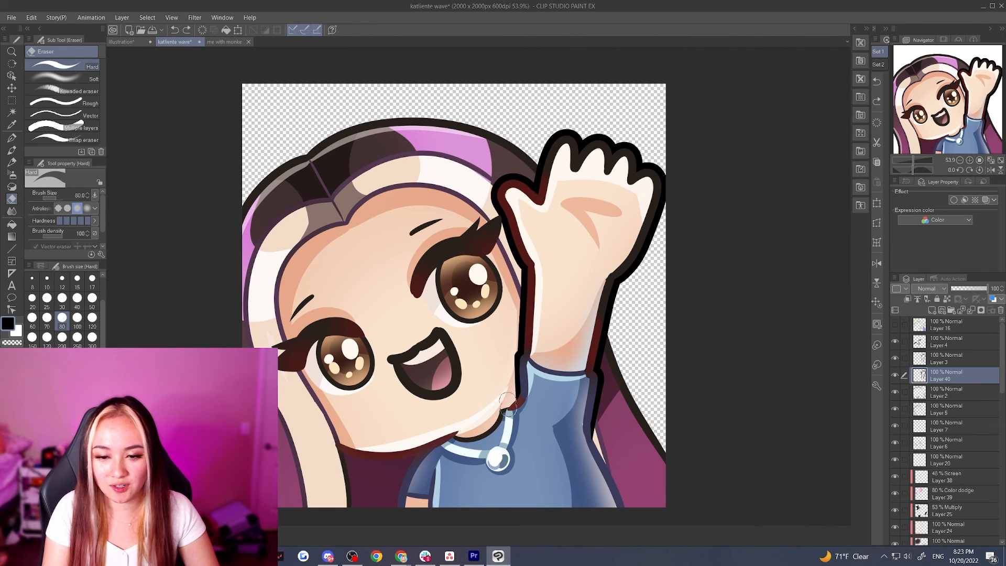
{"action": "left_click_drag", "start_coordinate": [507, 347], "coordinate": [510, 394]}
{"action": "scroll", "coordinate": [569, 373], "scroll_direction": "down", "scroll_amount": 2}
Select the head and hair silhouette on Layer 2 by inverting an auto-selection of the empty area, and expand the selection
{"action": "left_click", "coordinate": [897, 392]}
{"action": "left_click", "coordinate": [897, 393]}
{"action": "left_click", "coordinate": [954, 397]}
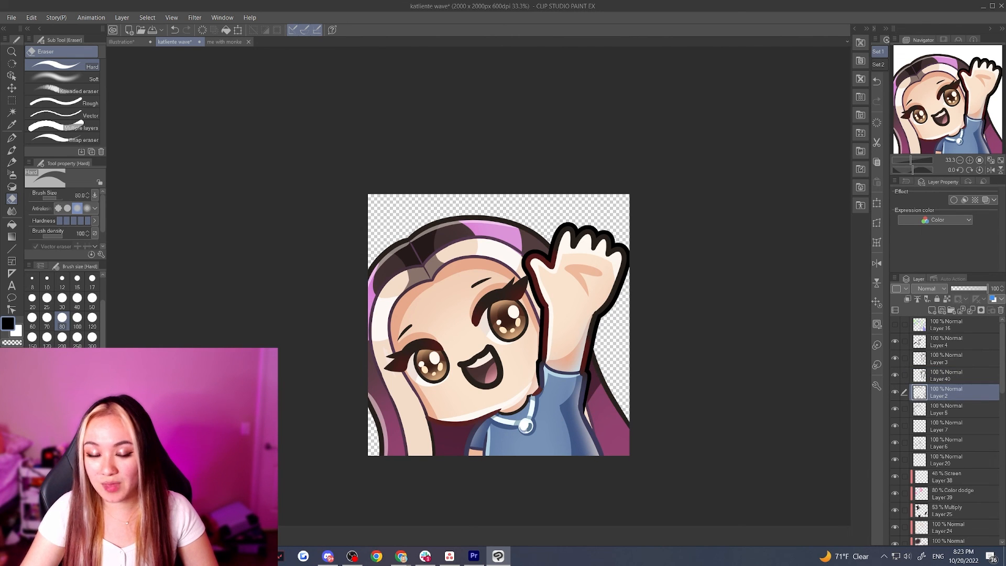
{"action": "left_click", "coordinate": [12, 113]}
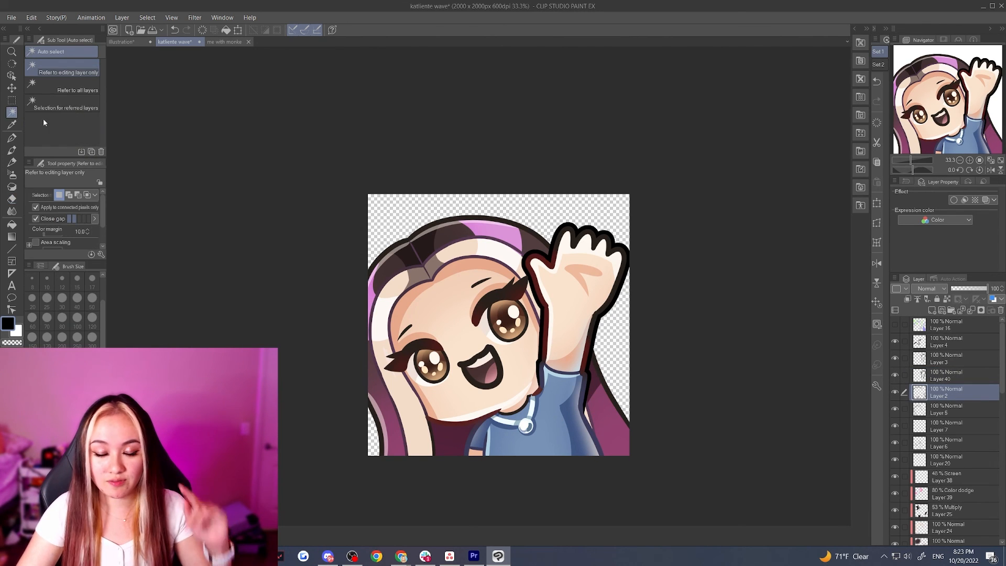
{"action": "left_click", "coordinate": [565, 213]}
{"action": "left_click", "coordinate": [152, 19]}
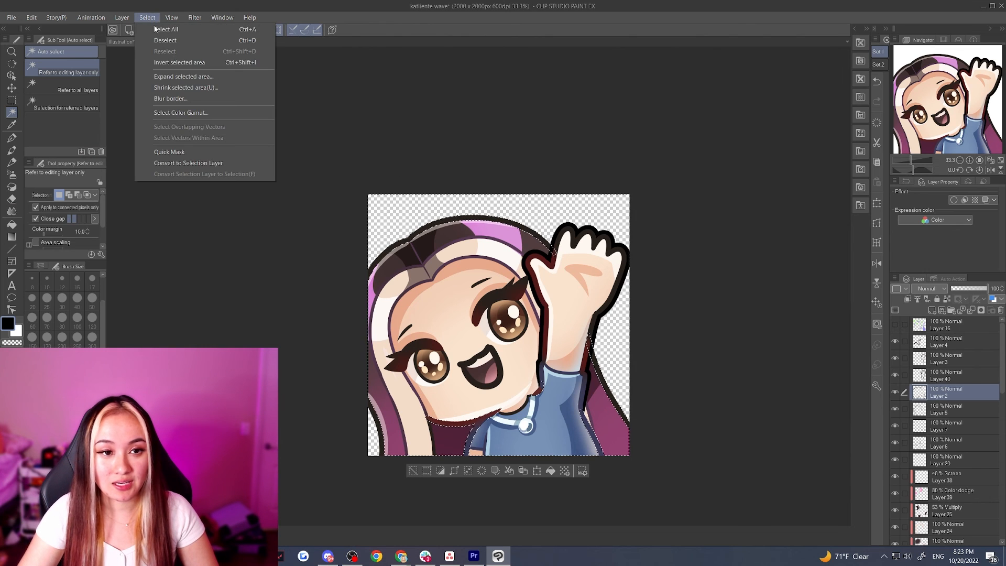
{"action": "left_click", "coordinate": [173, 63]}
{"action": "left_click", "coordinate": [152, 19]}
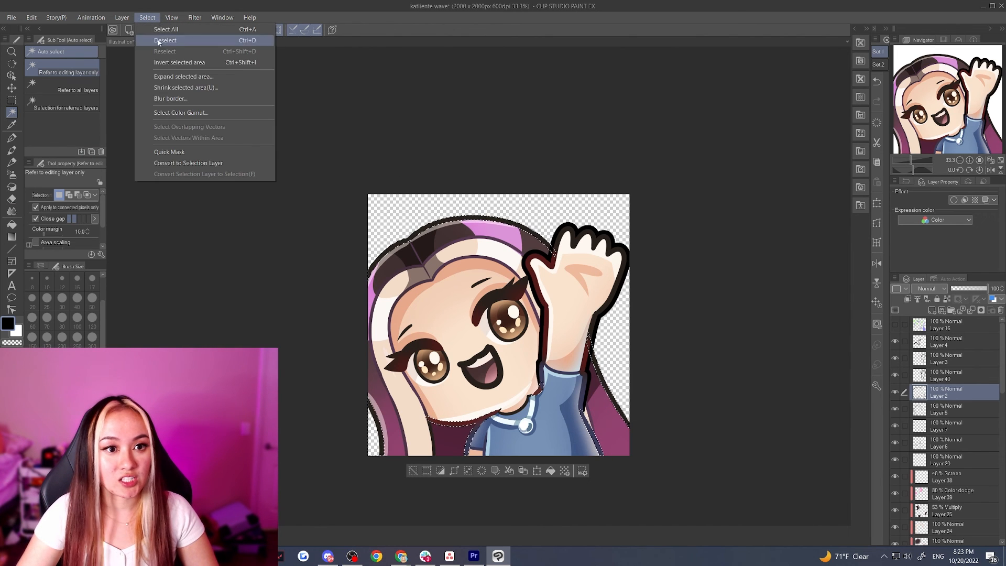
{"action": "left_click", "coordinate": [206, 79]}
{"action": "left_click", "coordinate": [574, 264]}
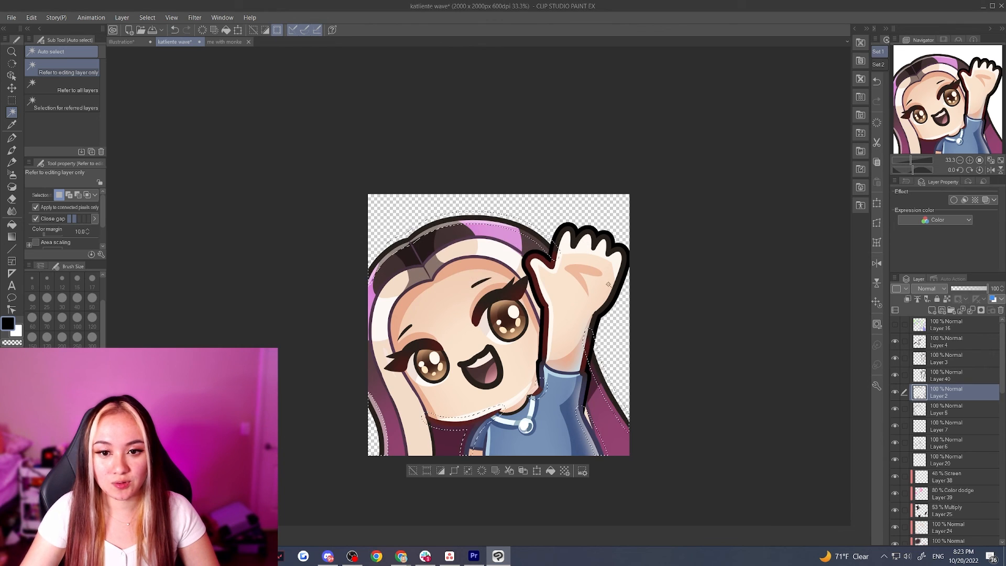
Add a new layer directly above Layer 1 and fill the expanded head and hair selection with black
{"action": "scroll", "coordinate": [979, 461], "scroll_direction": "down", "scroll_amount": 10}
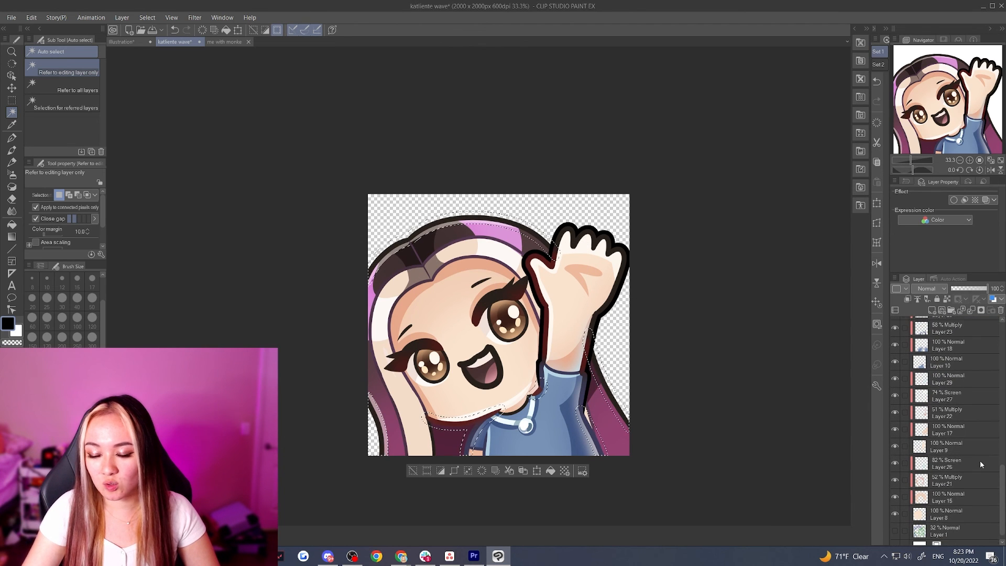
{"action": "left_click", "coordinate": [950, 520]}
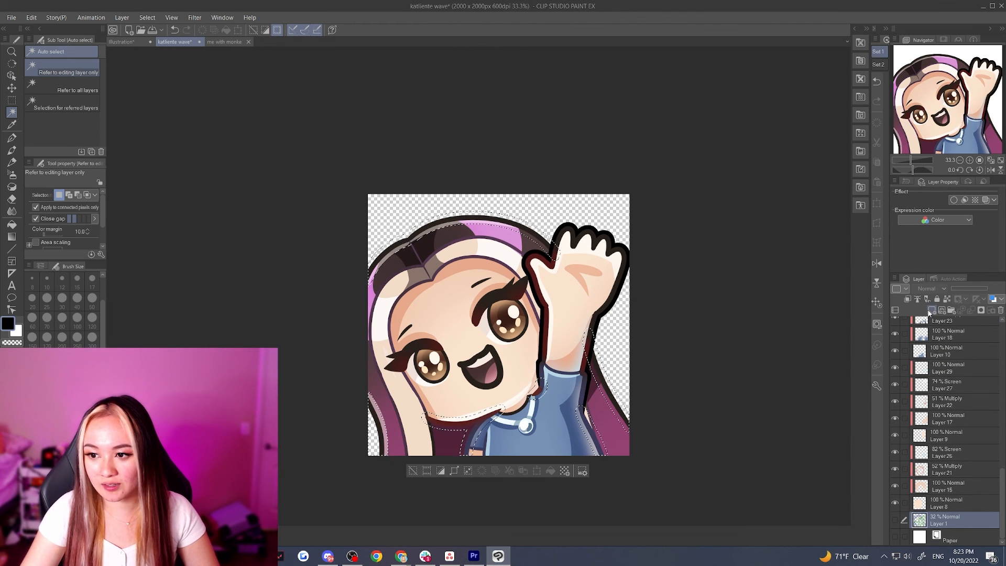
{"action": "left_click", "coordinate": [930, 310]}
{"action": "left_click", "coordinate": [11, 224]}
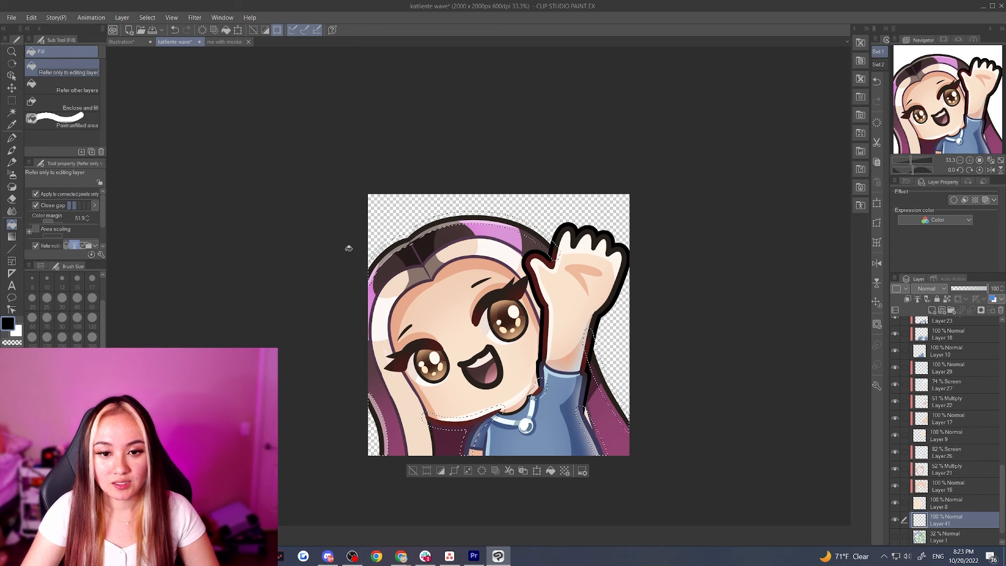
{"action": "left_click", "coordinate": [409, 239]}
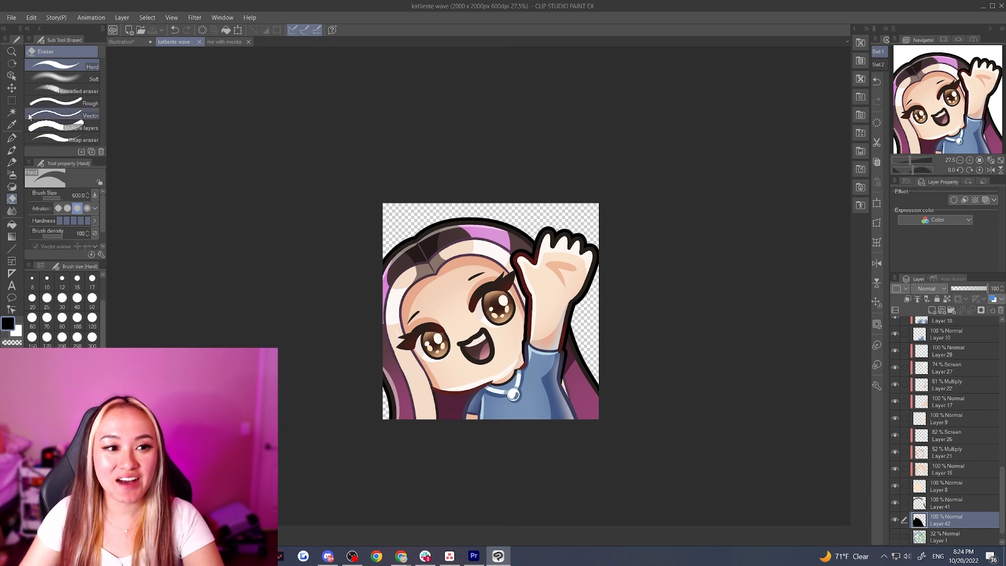
{"action": "key", "text": "k"}
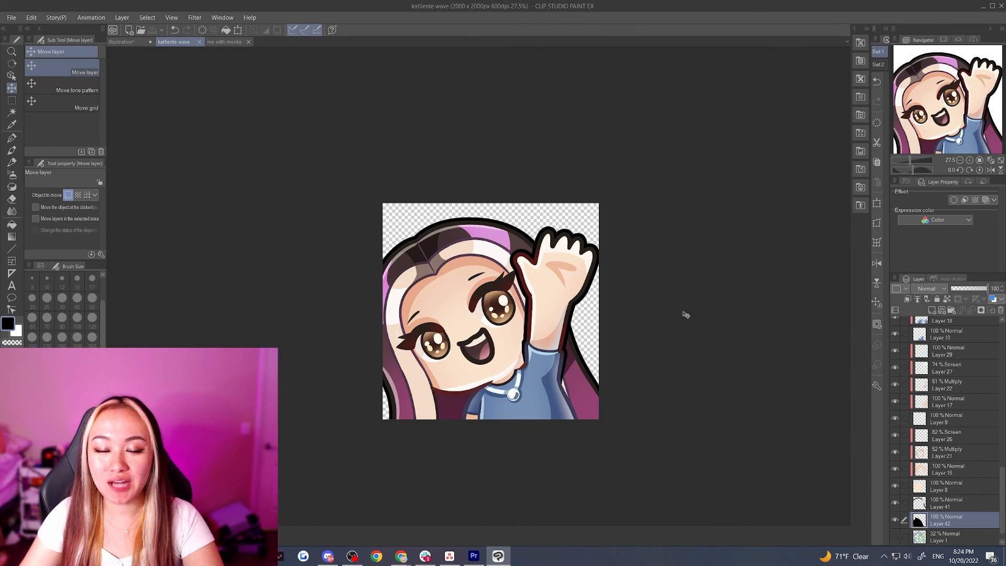